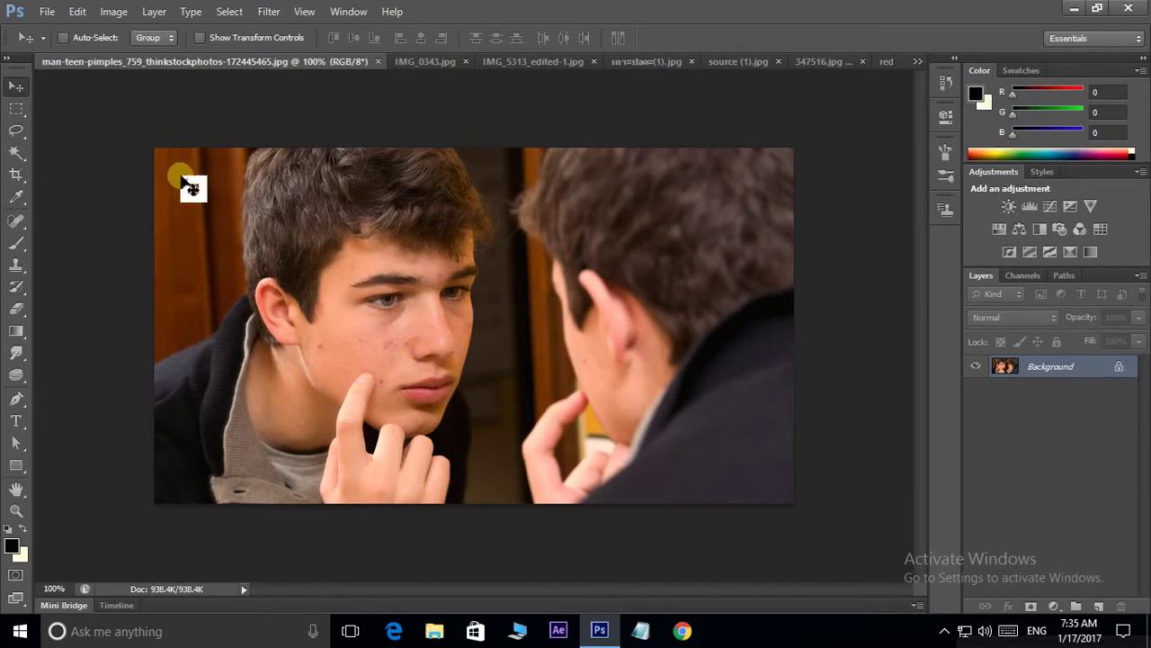
# Pick the Spot Healing Brush from the healing tool group, leaving it set to Content-Aware
pyautogui.click(21, 222)
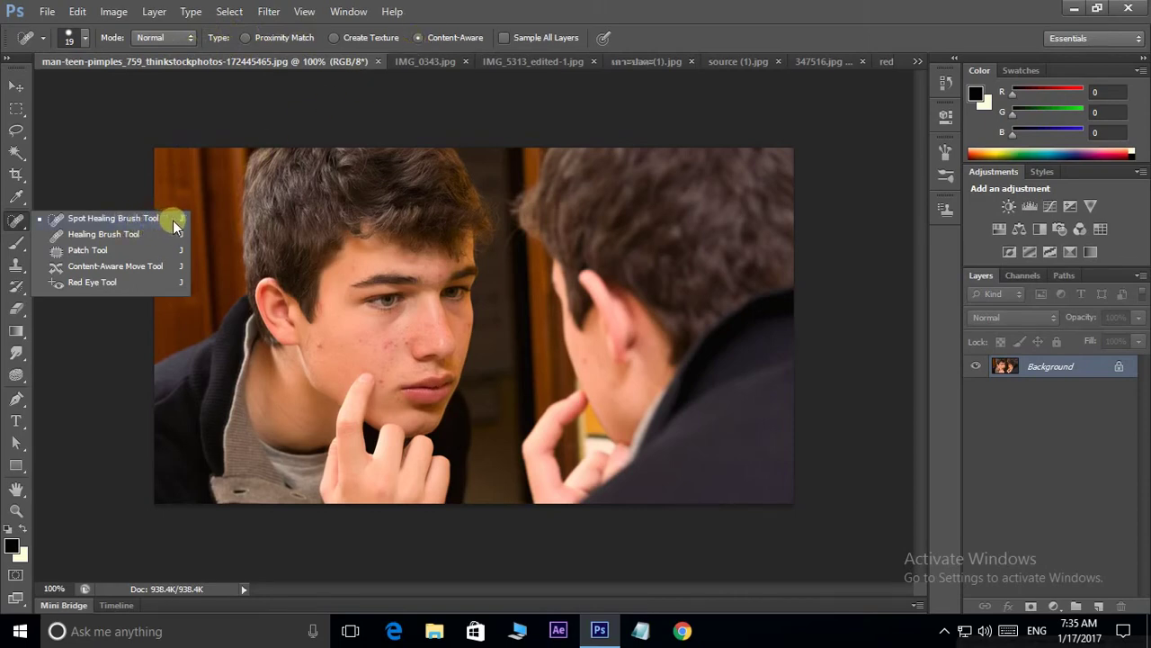
pyautogui.click(14, 221)
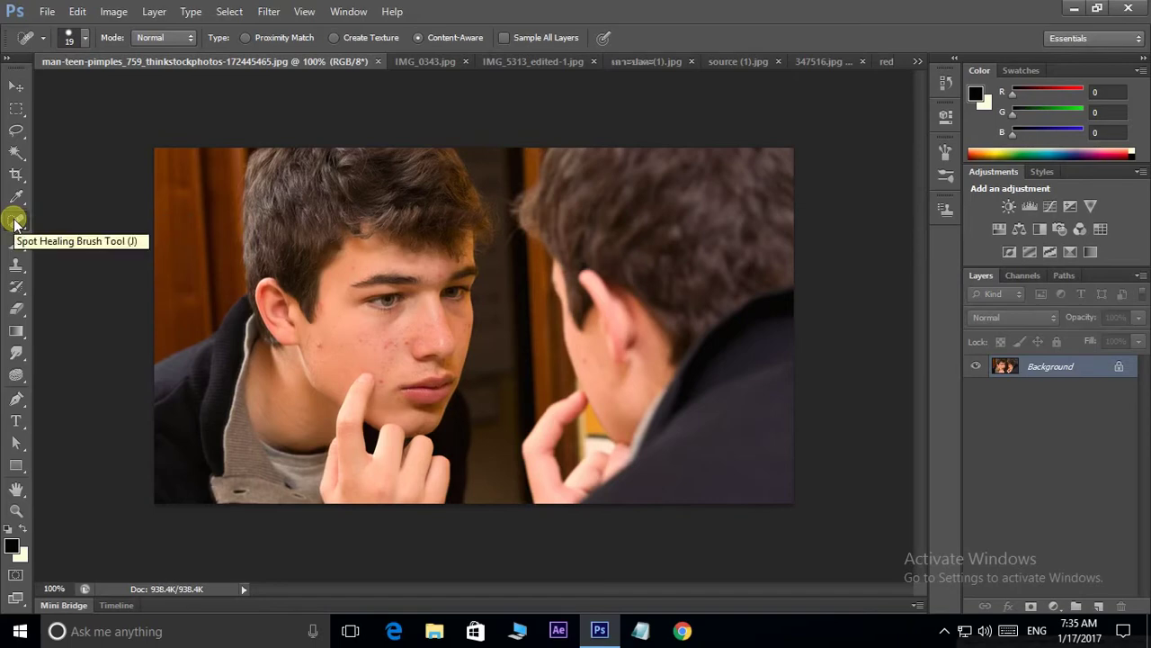
pyautogui.rightClick(15, 221)
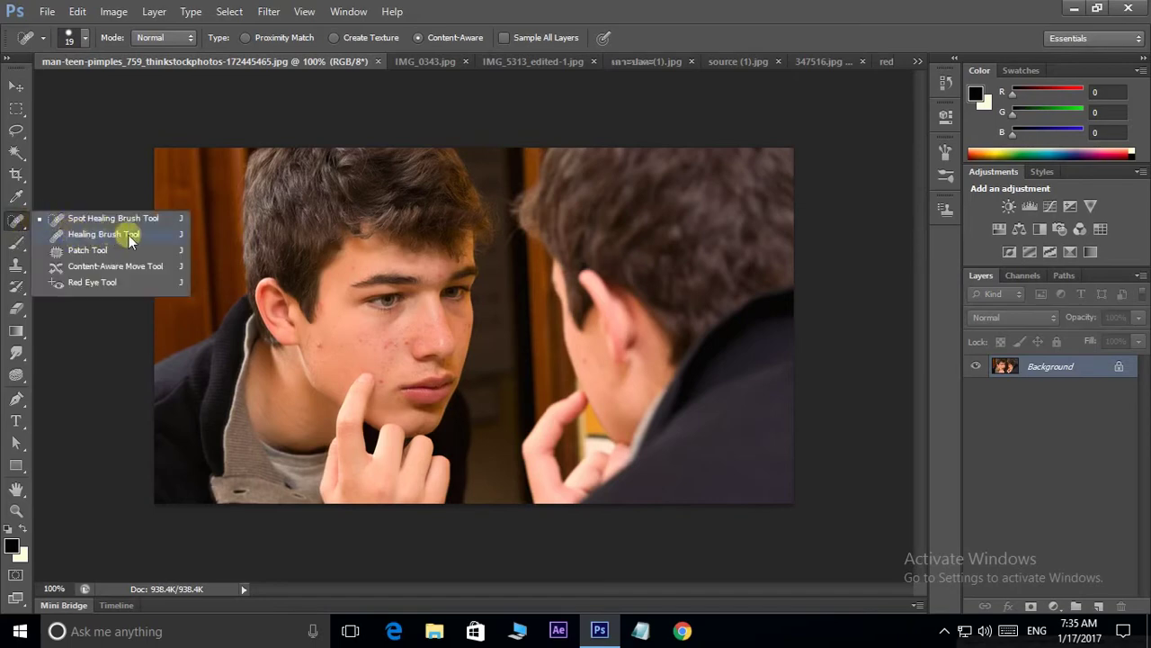
pyautogui.click(17, 224)
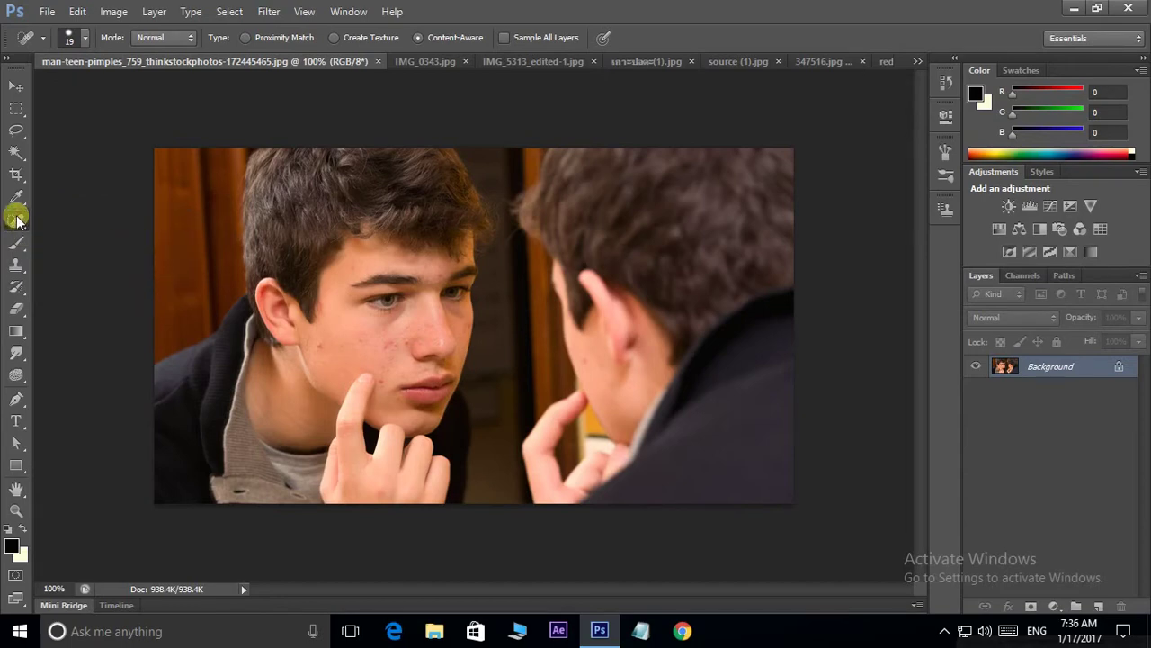
# Zoom the portrait to 300% on the cheek and shrink the Spot Healing Brush to 15
pyautogui.hotkey('shift', 'j')
pyautogui.hotkey('shift', 'j')
pyautogui.hotkey('shift', 'j')
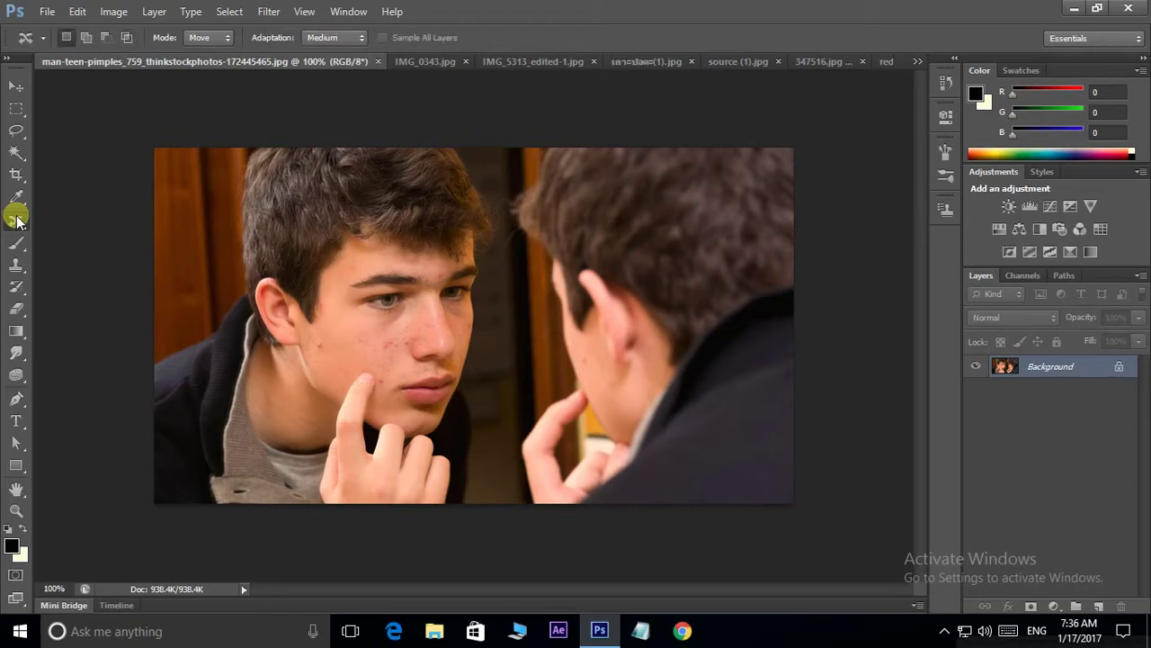
pyautogui.hotkey('shift', 'j')
pyautogui.hotkey('shift', 'j')
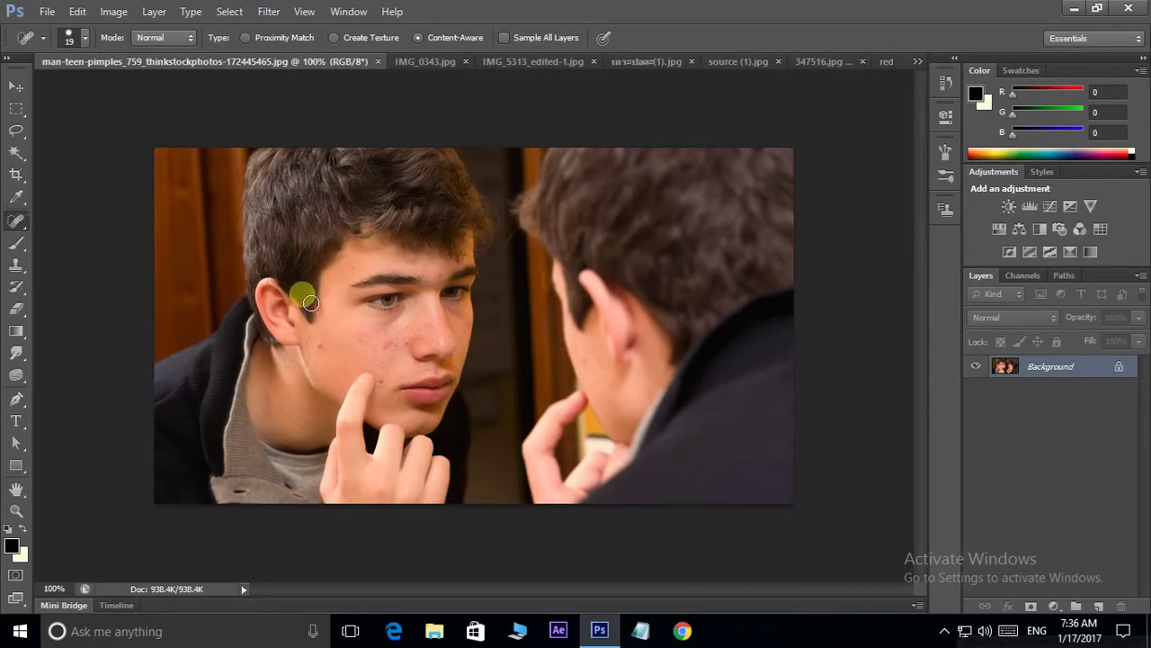
pyautogui.hotkey('ctrl', '+')
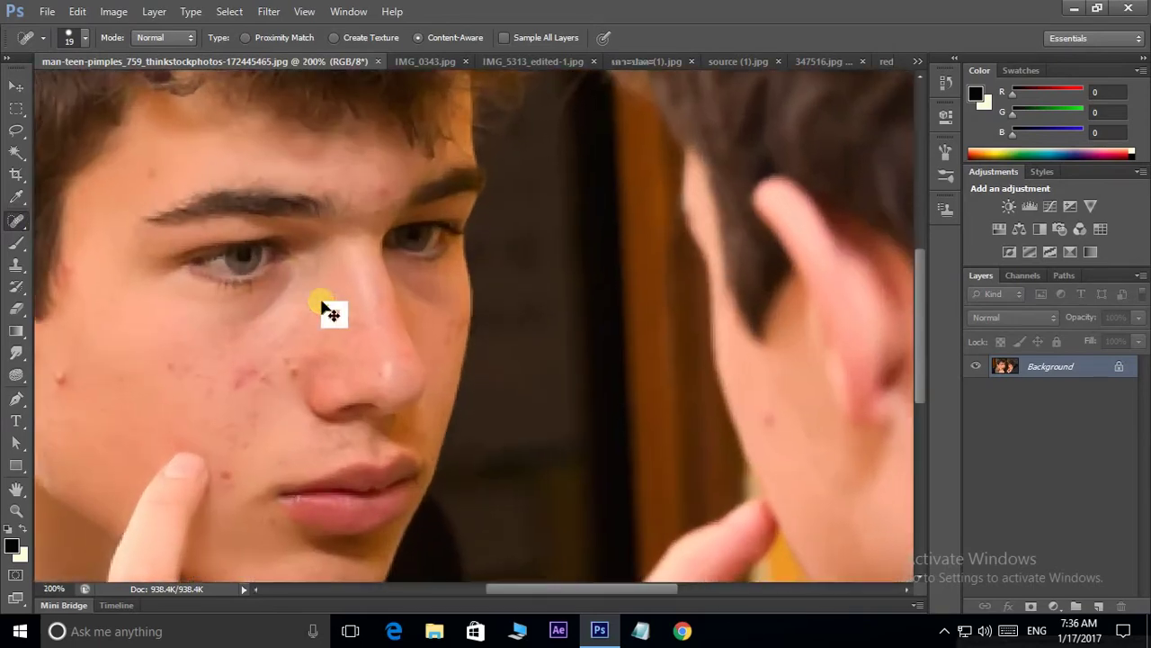
pyautogui.hotkey('ctrl', '+')
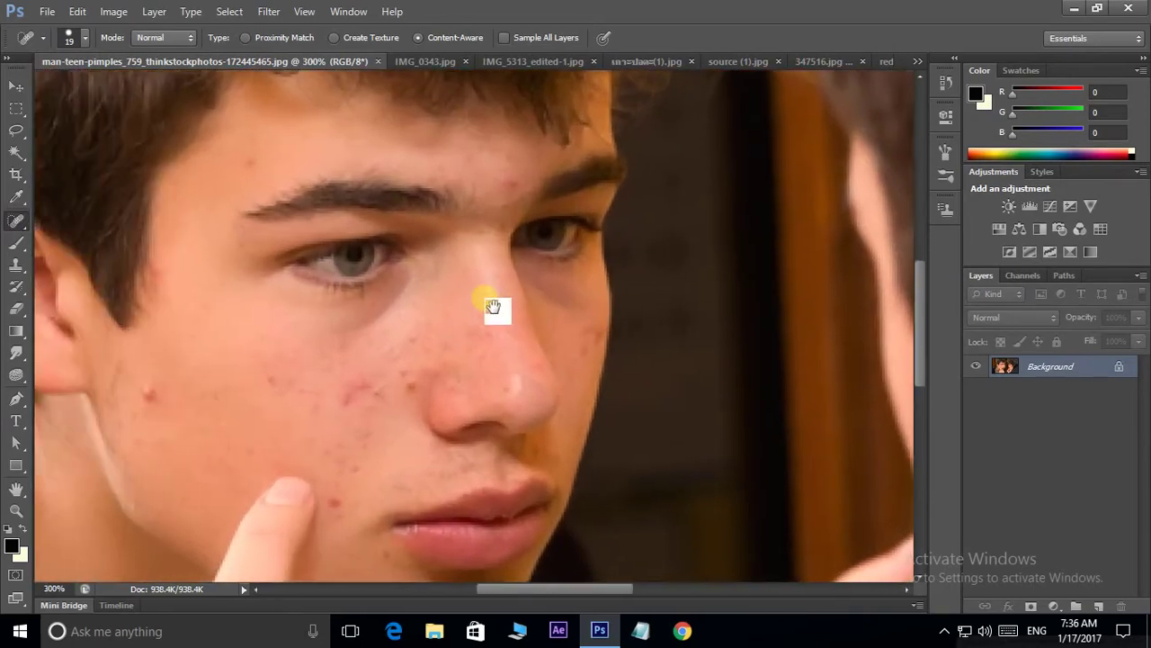
pyautogui.moveTo(493, 307); pyautogui.dragTo(549, 308)
pyautogui.moveTo(406, 314); pyautogui.dragTo(441, 321)
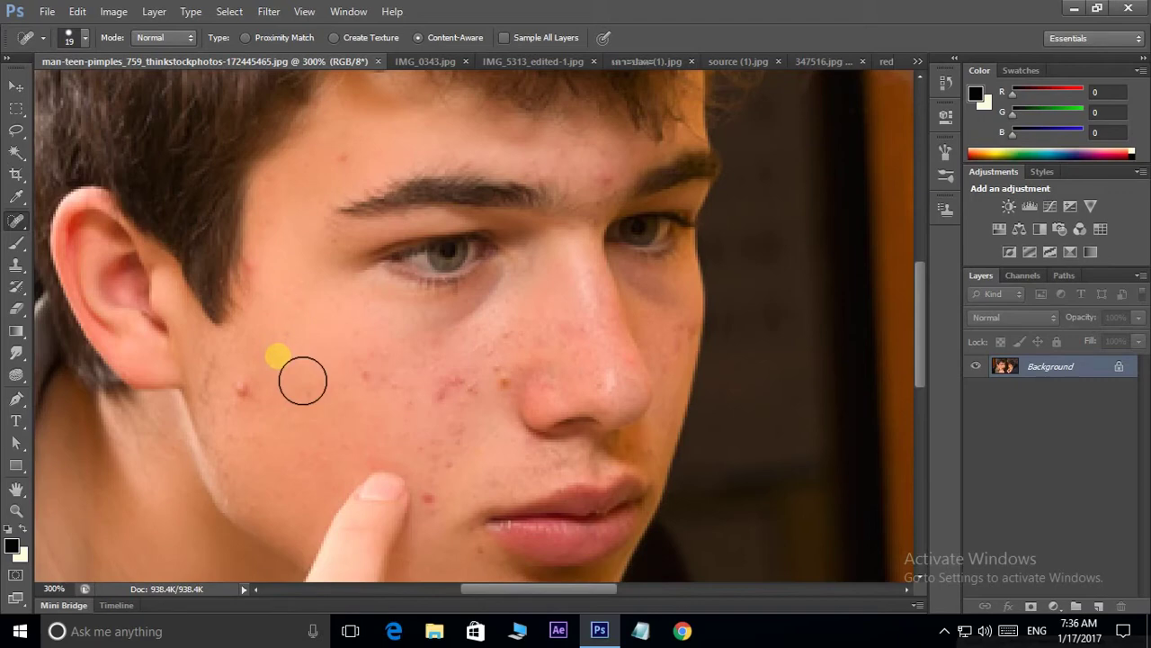
pyautogui.press('[')
pyautogui.press('[')
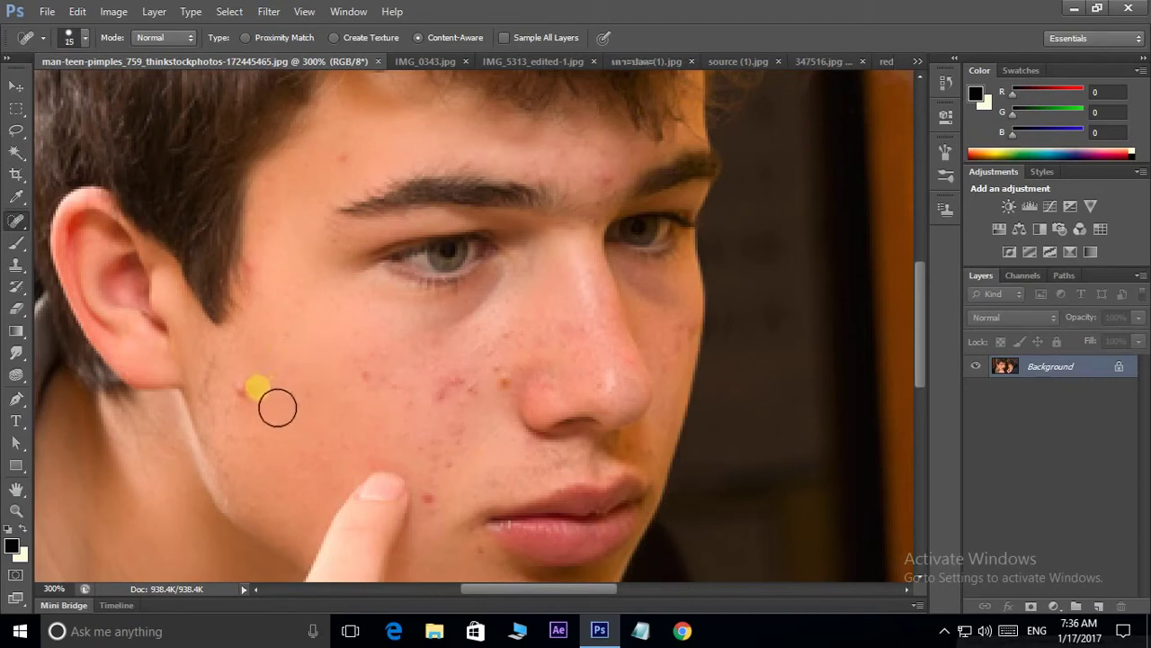
pyautogui.press('[')
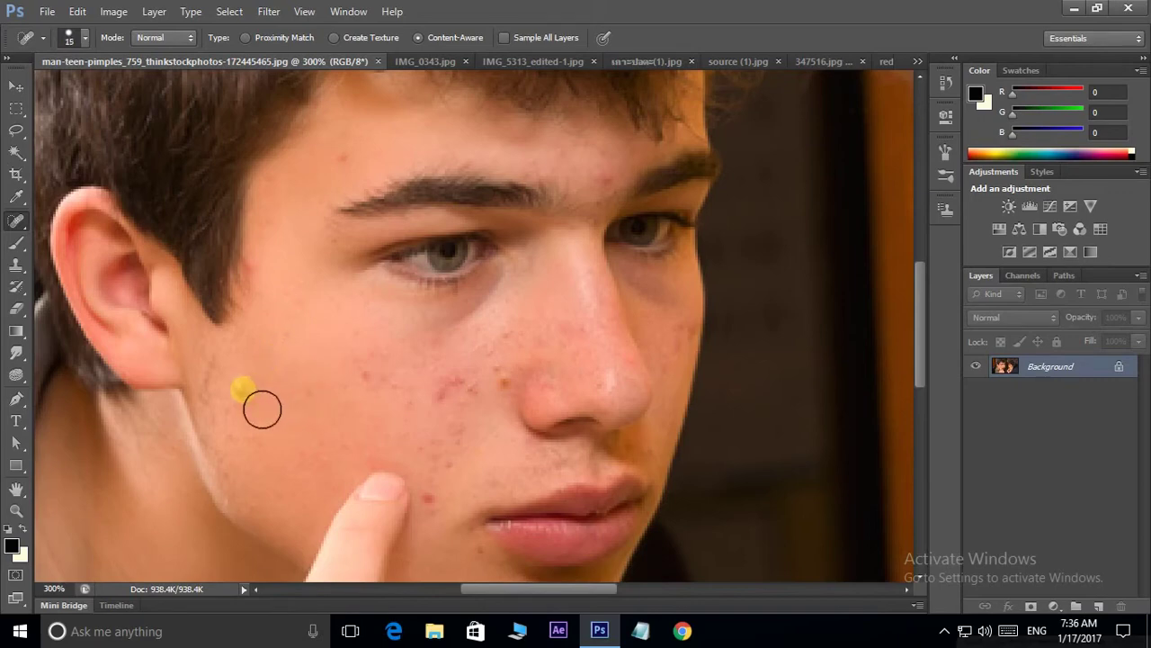
# Heal five pimples on the cheek, from near the ear to beside the nose
pyautogui.click(262, 410)
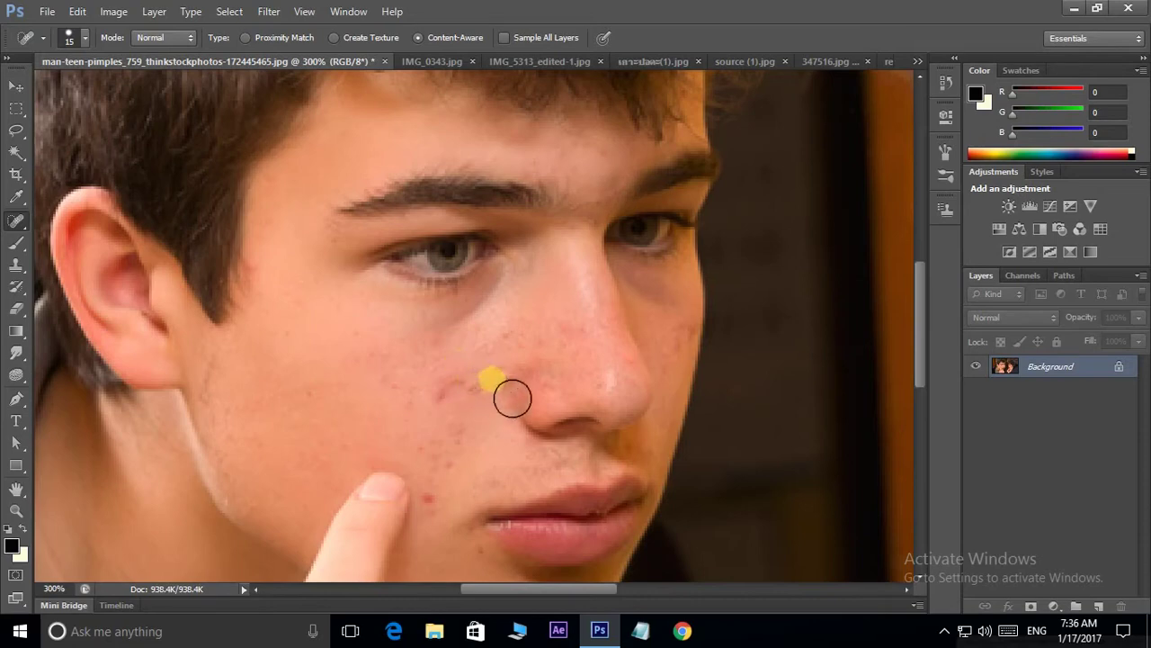
pyautogui.click(522, 351)
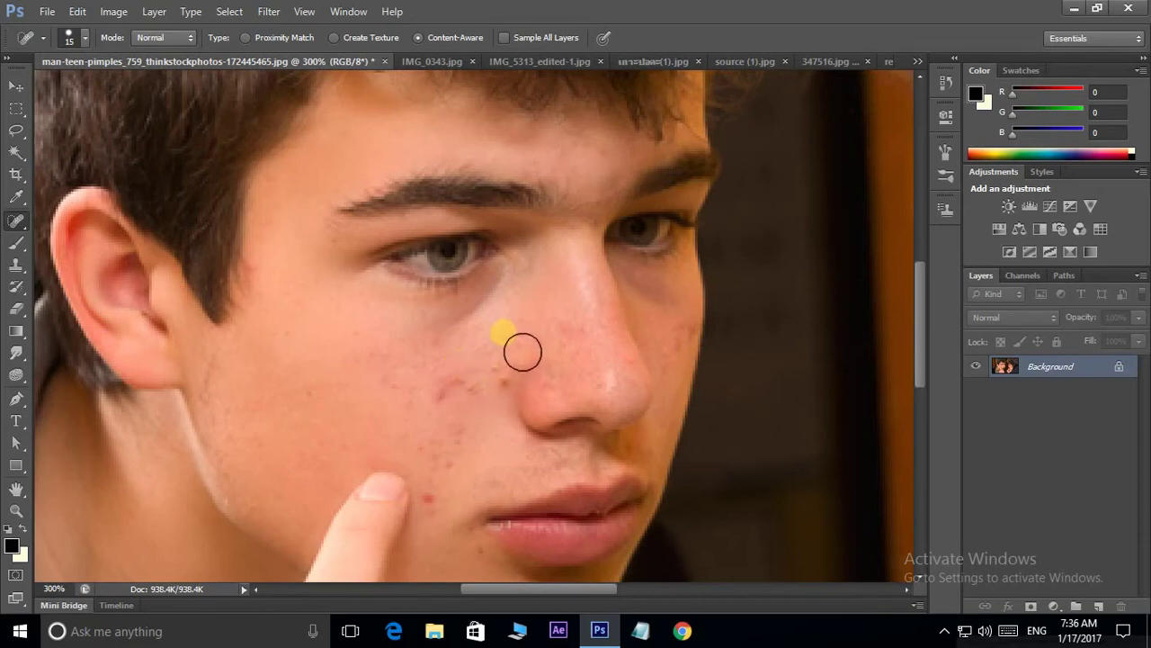
pyautogui.click(429, 337)
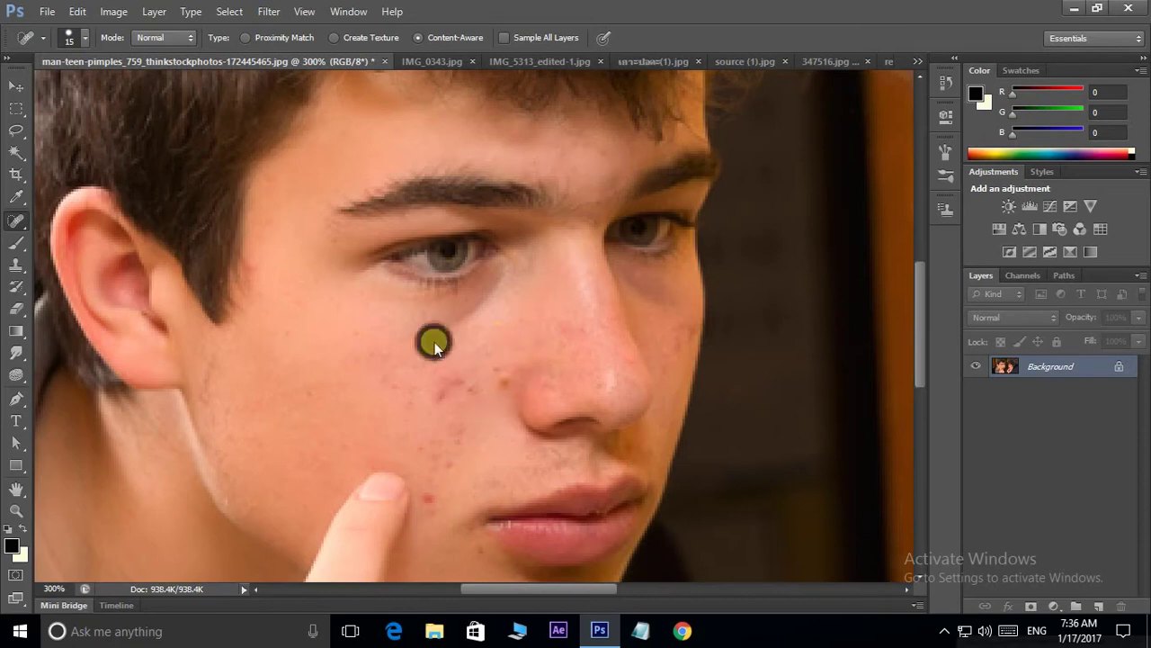
pyautogui.click(484, 409)
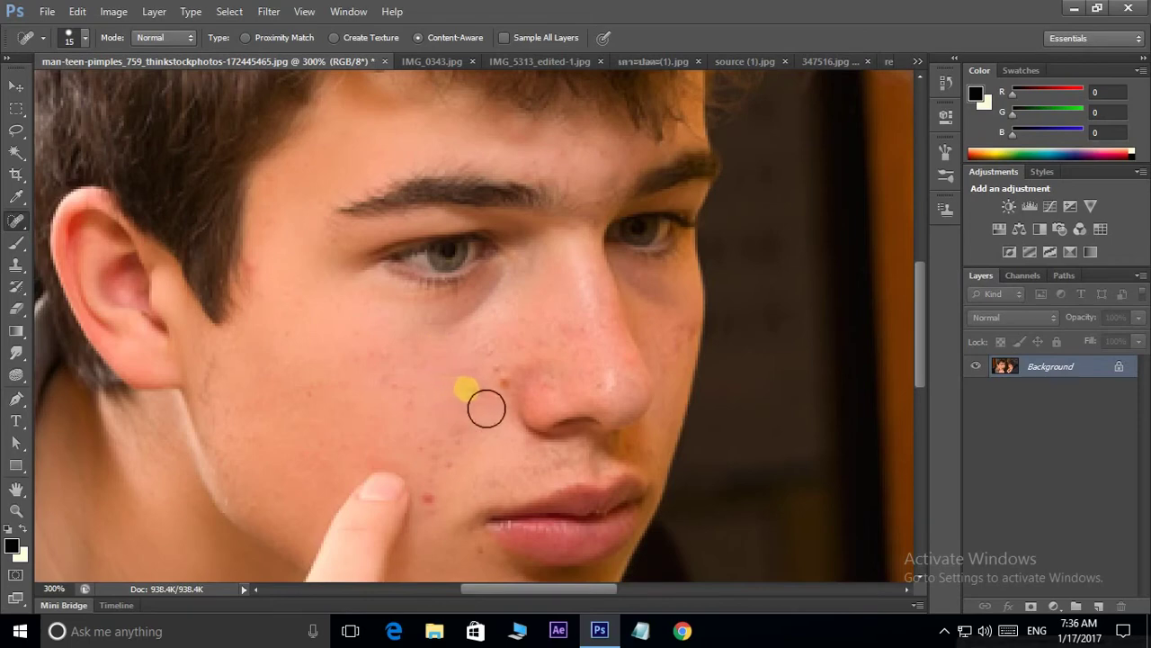
pyautogui.click(410, 410)
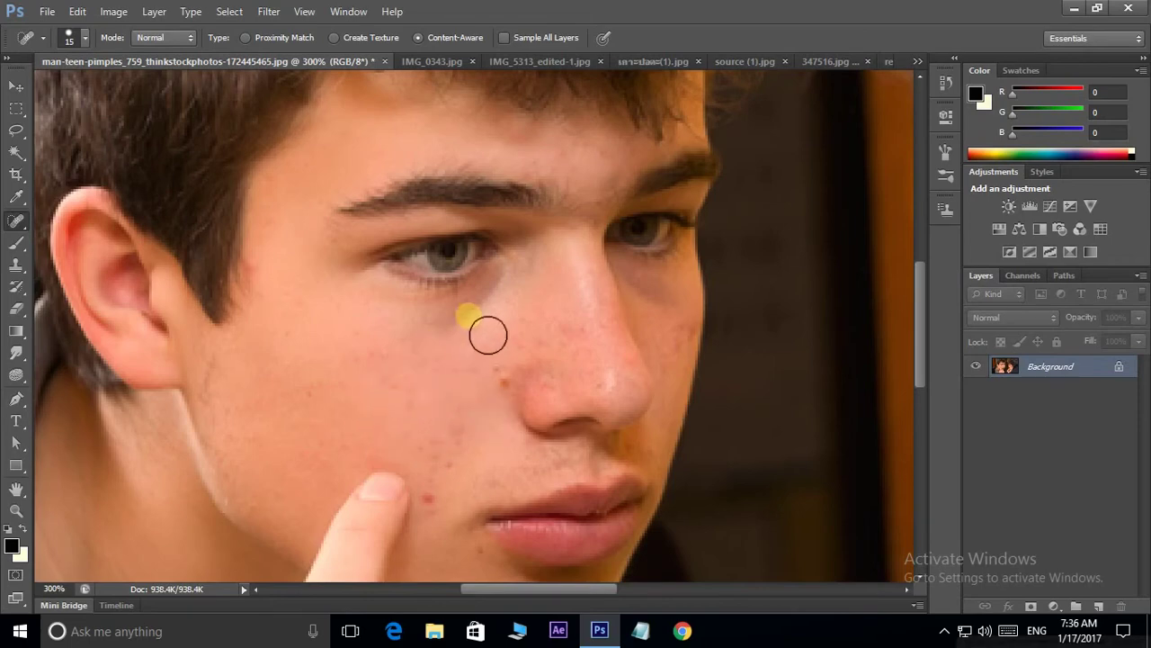
# Switch to IMG_0343.jpg, zoom in on the lower bird, and enlarge the brush to 175
pyautogui.click(434, 61)
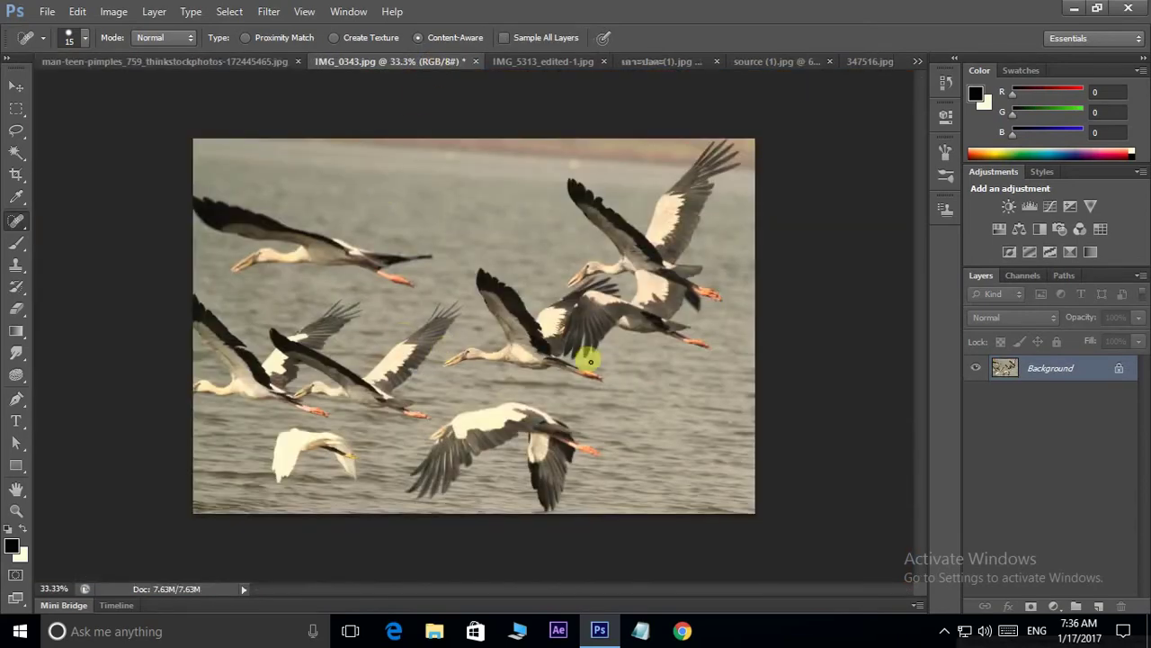
pyautogui.scroll(2, 590, 362)
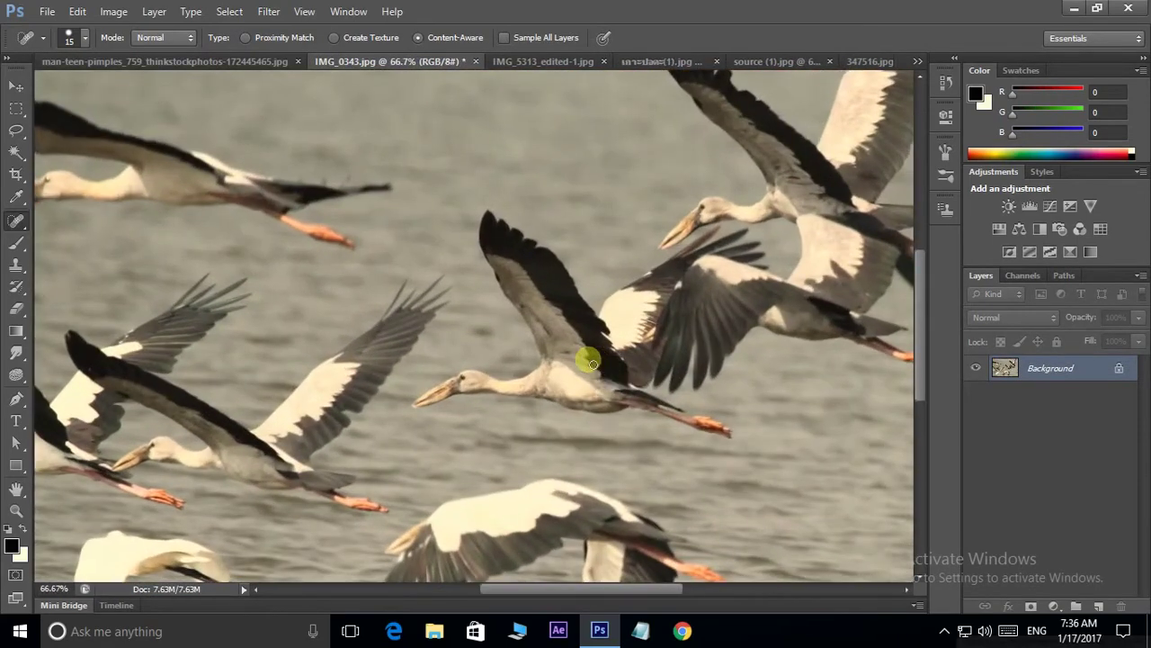
pyautogui.moveTo(576, 335); pyautogui.dragTo(535, 185)
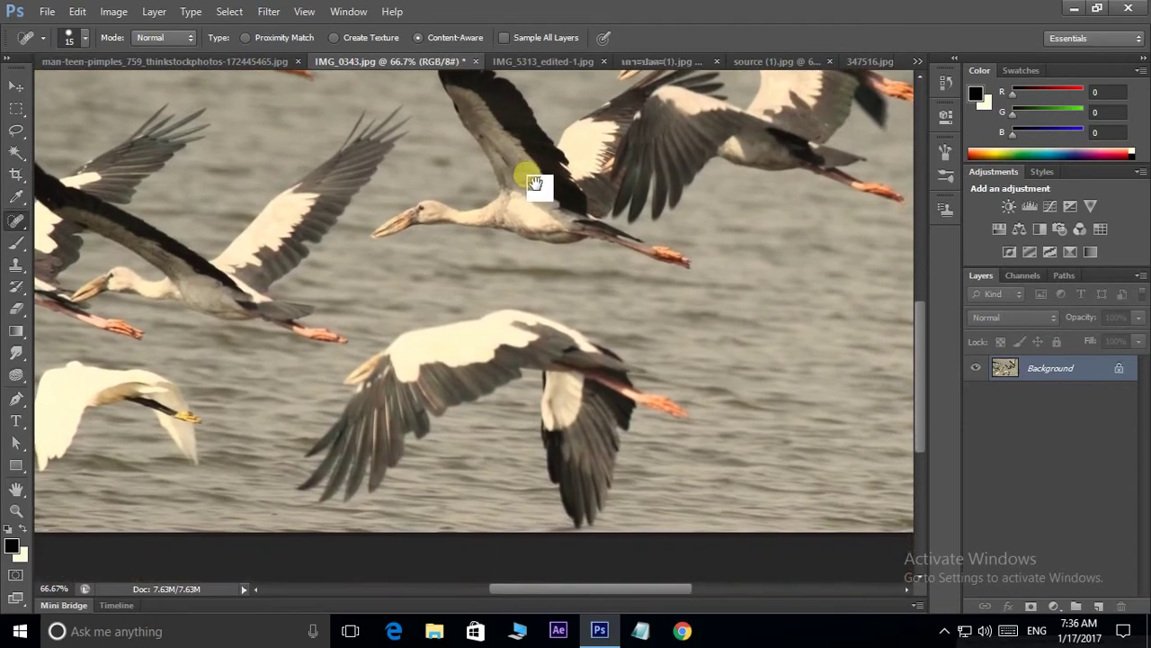
pyautogui.press(']')
pyautogui.press(']')
pyautogui.press(']')
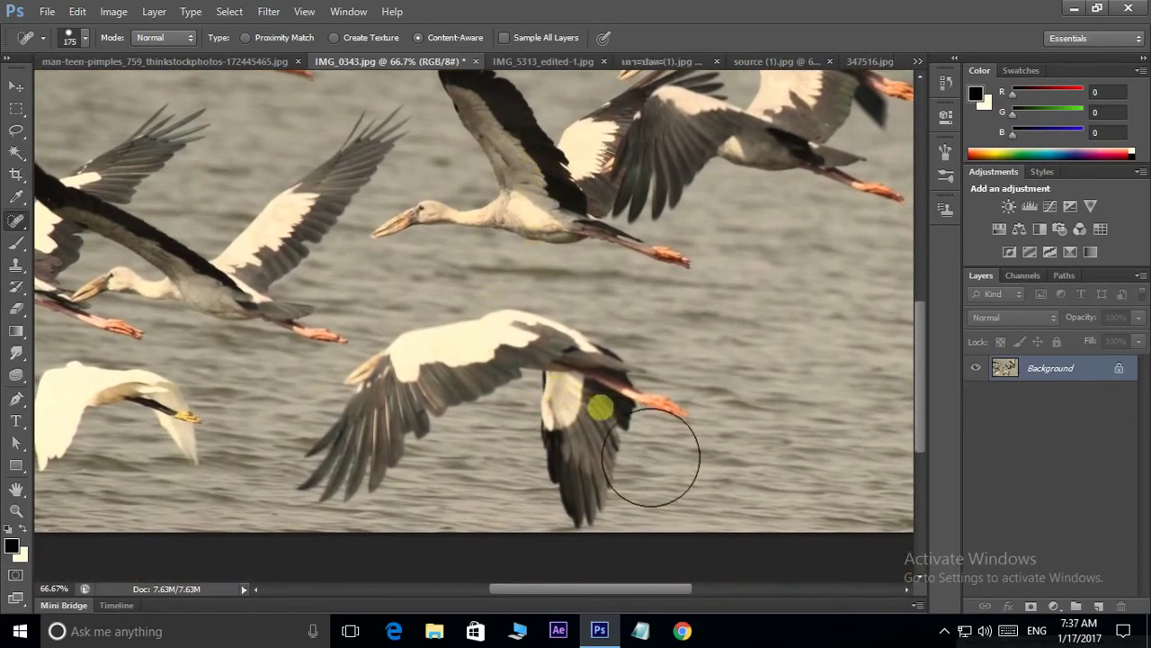
# Paint out the lower bird, its leftover wing and a dark spot in the water
pyautogui.moveTo(681, 414)
pyautogui.mouseDown()
pyautogui.moveTo(452, 366)
pyautogui.moveTo(390, 367)
pyautogui.moveTo(347, 463)
pyautogui.moveTo(319, 474)
pyautogui.mouseUp()
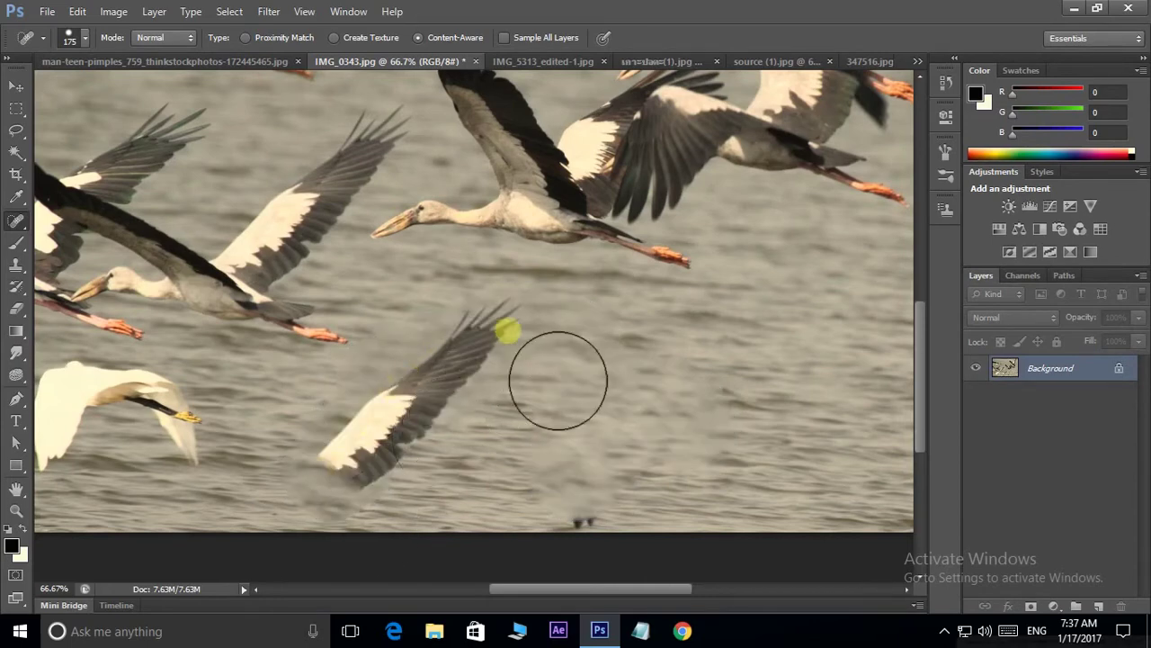
pyautogui.click(491, 330)
pyautogui.moveTo(466, 359); pyautogui.dragTo(334, 458)
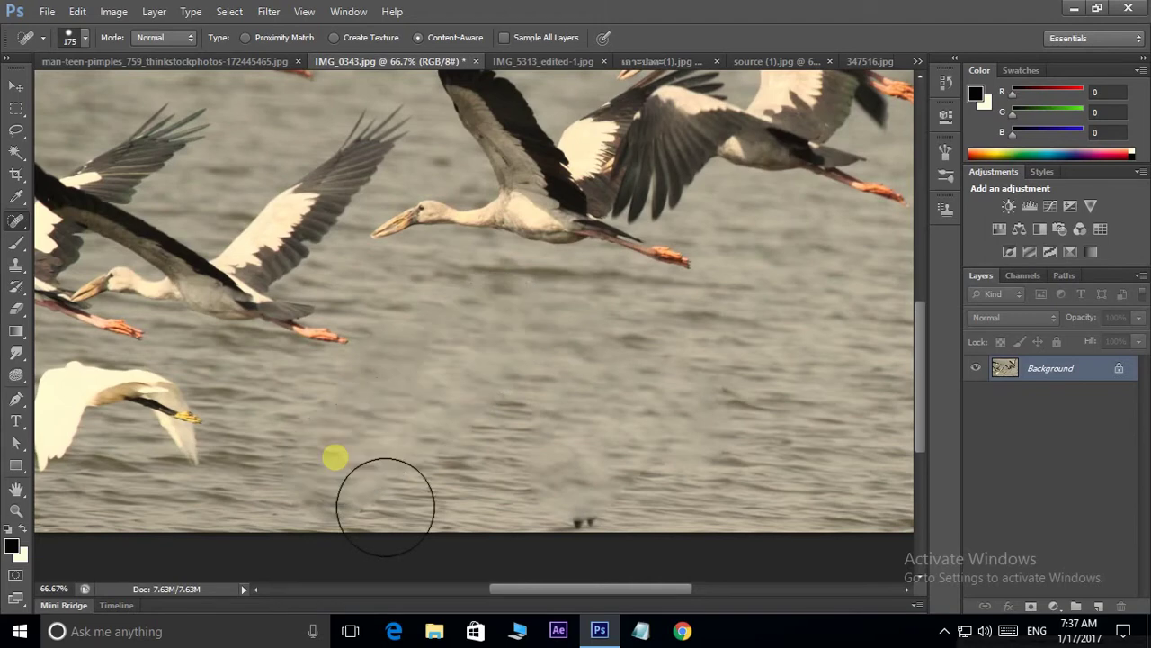
pyautogui.click(585, 513)
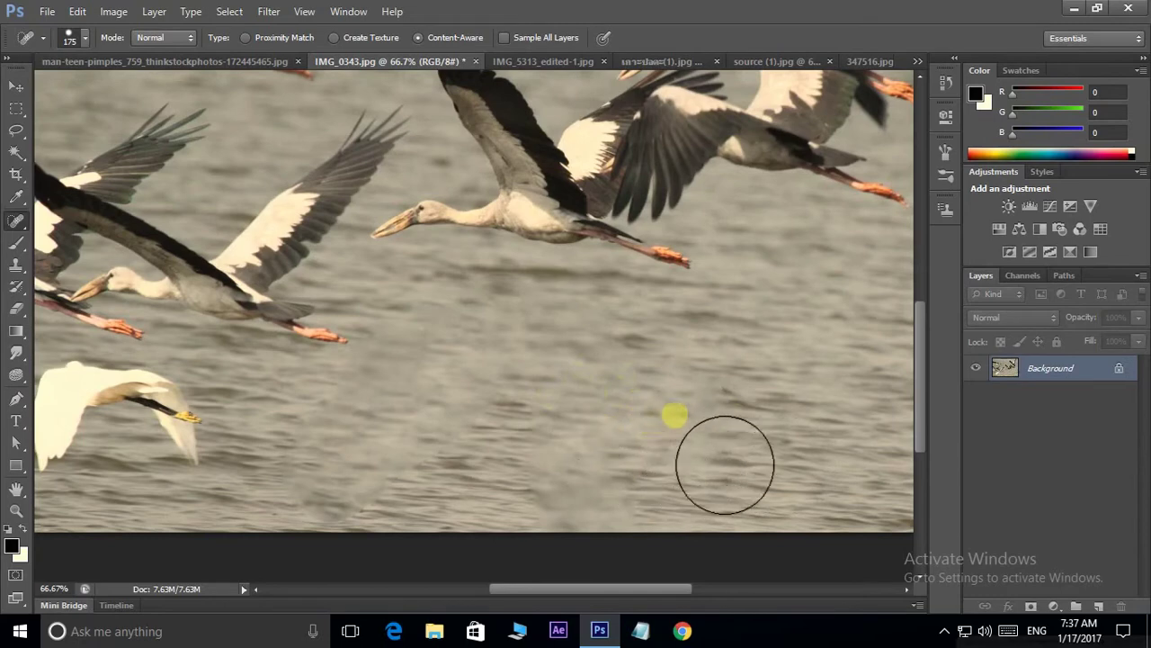
pyautogui.hotkey('ctrl', '-')
pyautogui.hotkey('ctrl', '-')
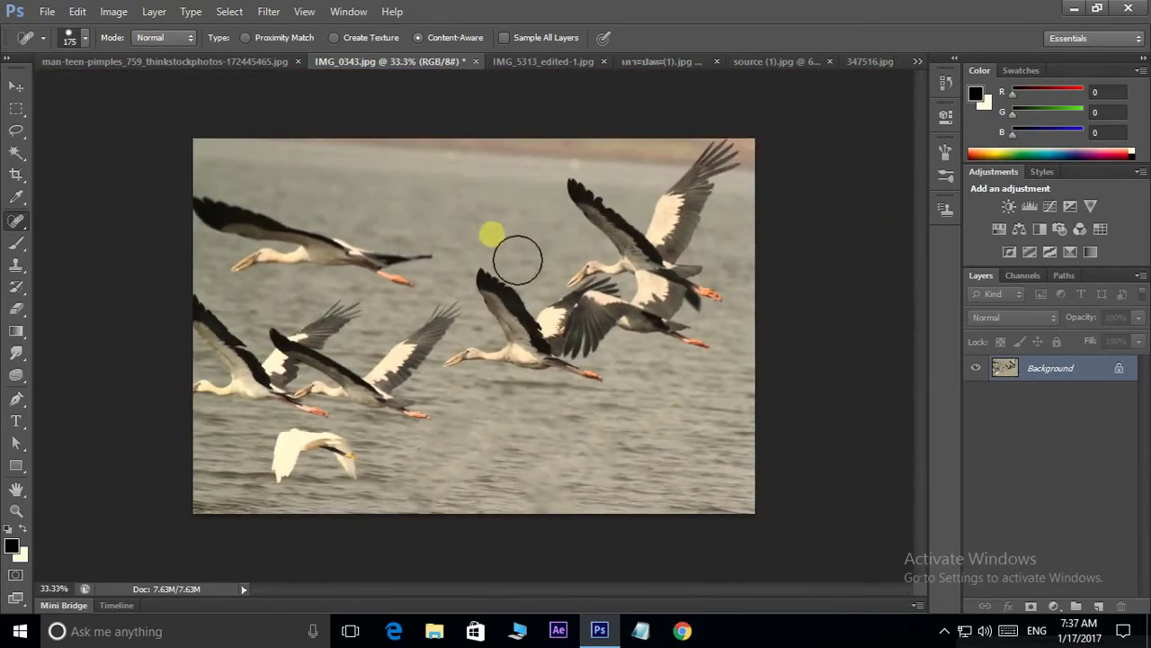
# Switch to IMG_5313_edited-1.jpg and heal over a goose with a 500 px brush
pyautogui.click(539, 61)
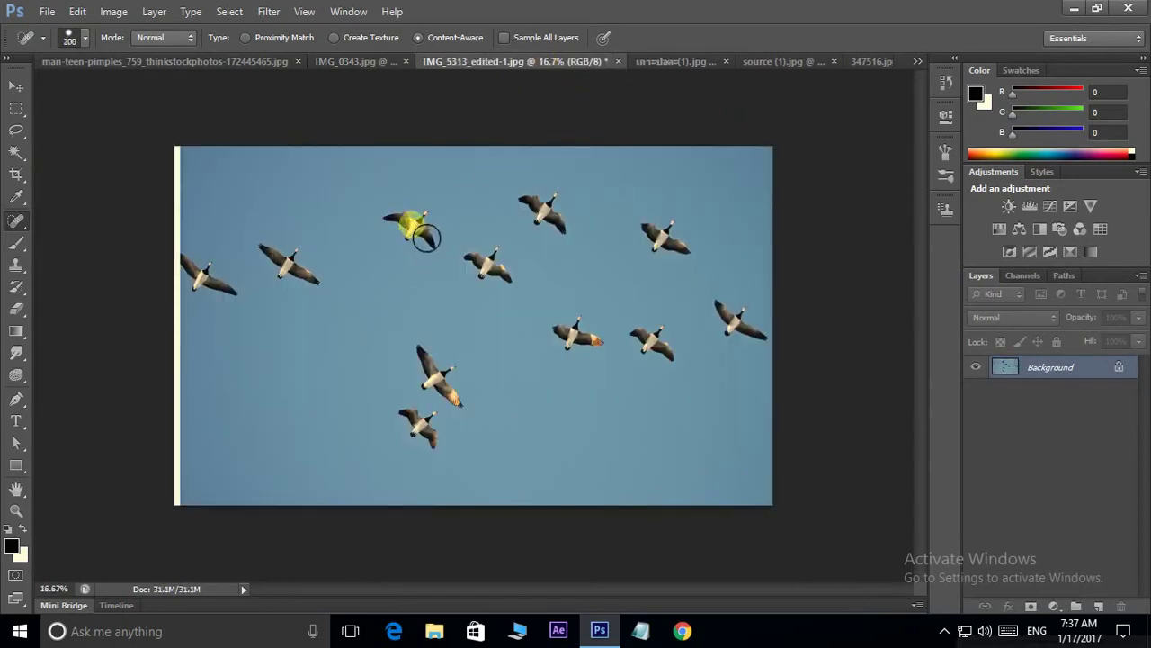
pyautogui.press(']')
pyautogui.press(']')
pyautogui.press(']')
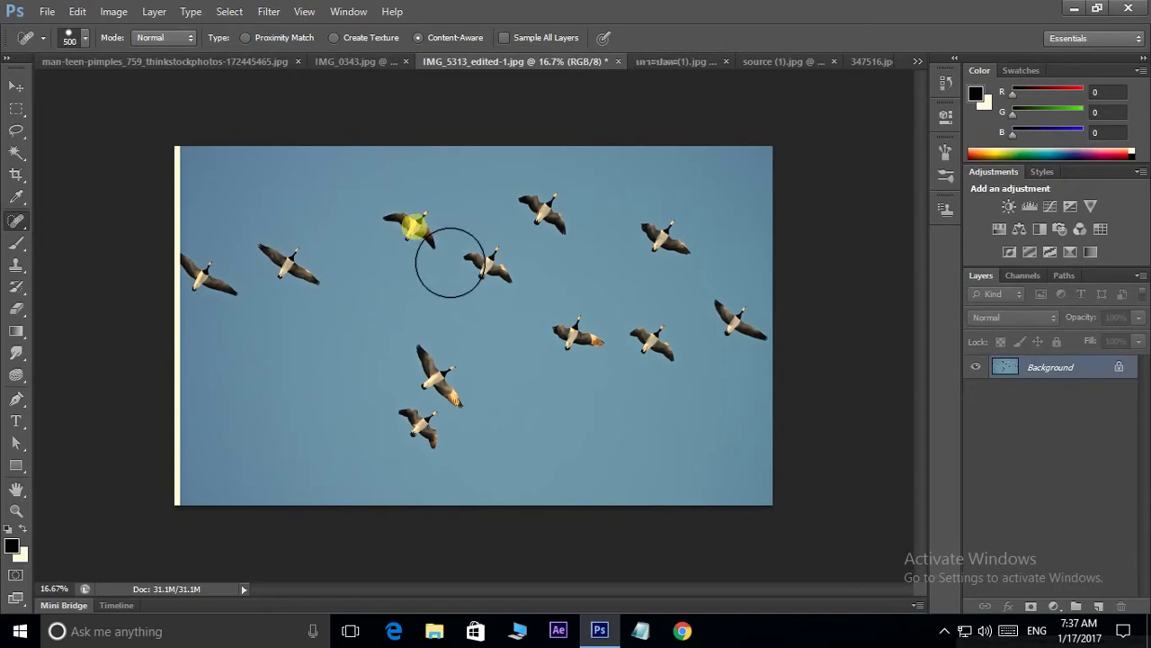
pyautogui.moveTo(412, 227); pyautogui.dragTo(415, 228)
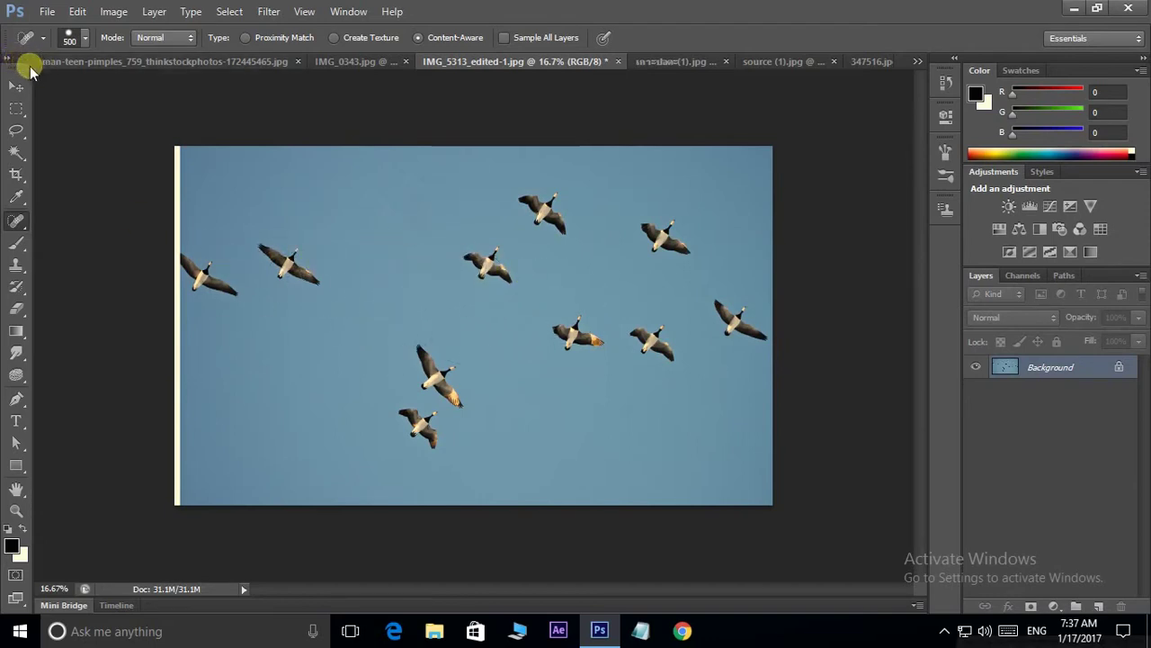
# Reset all tools to their defaults from the tool preset menu and confirm
pyautogui.rightClick(28, 47)
pyautogui.click(26, 36)
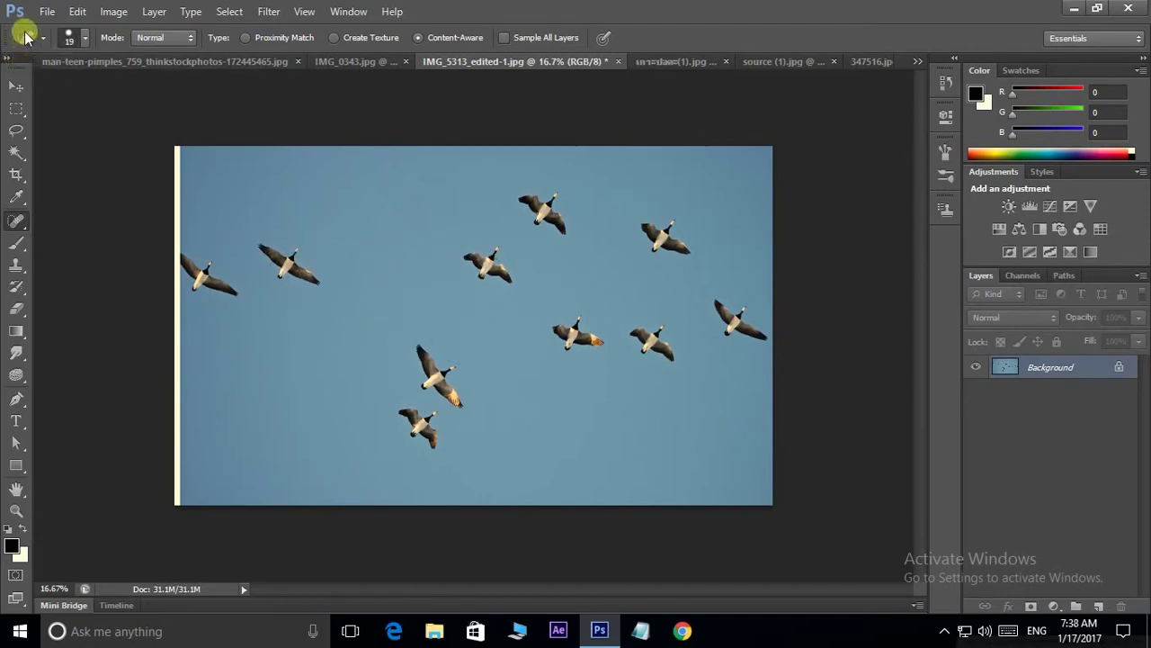
pyautogui.rightClick(25, 40)
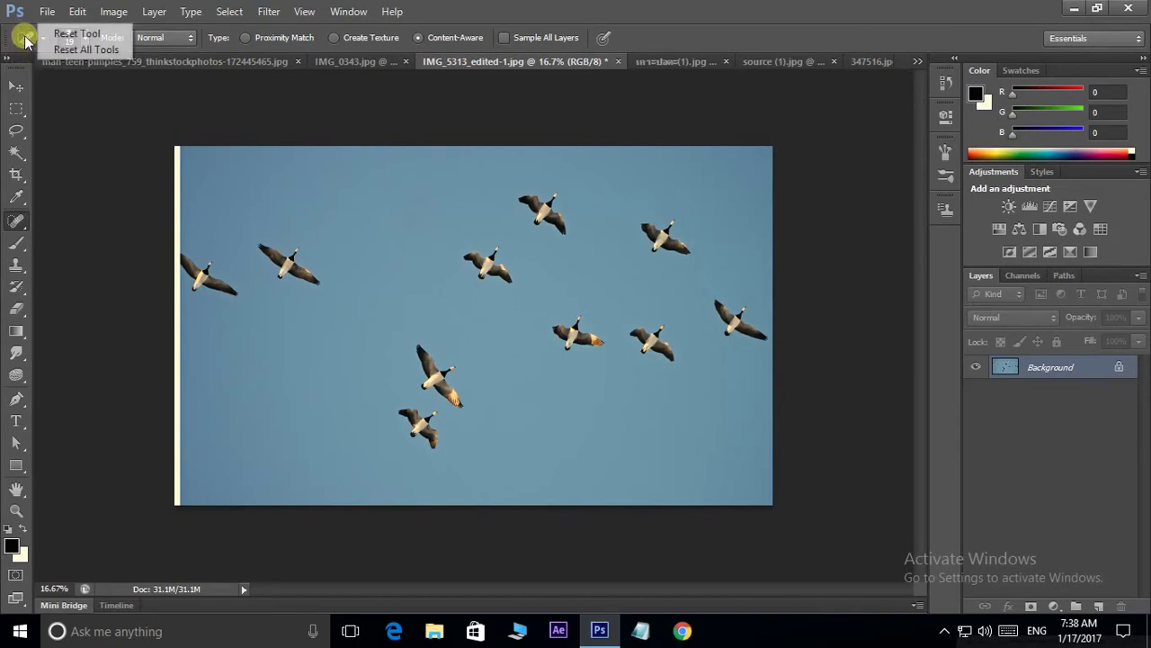
pyautogui.click(49, 32)
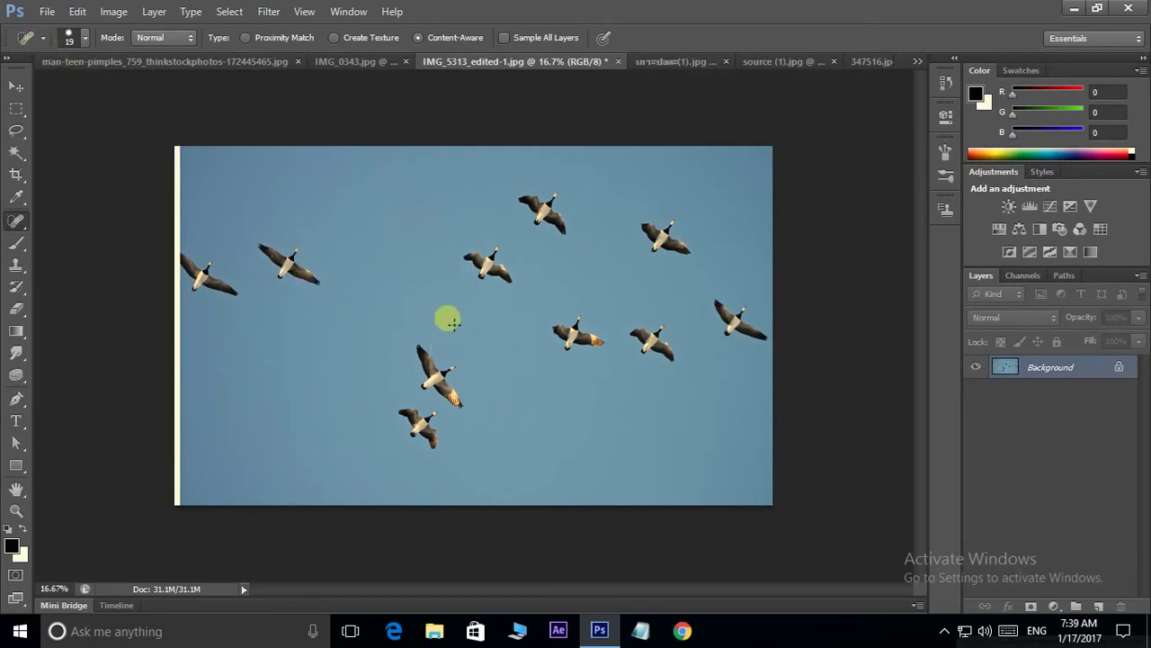
pyautogui.rightClick(30, 29)
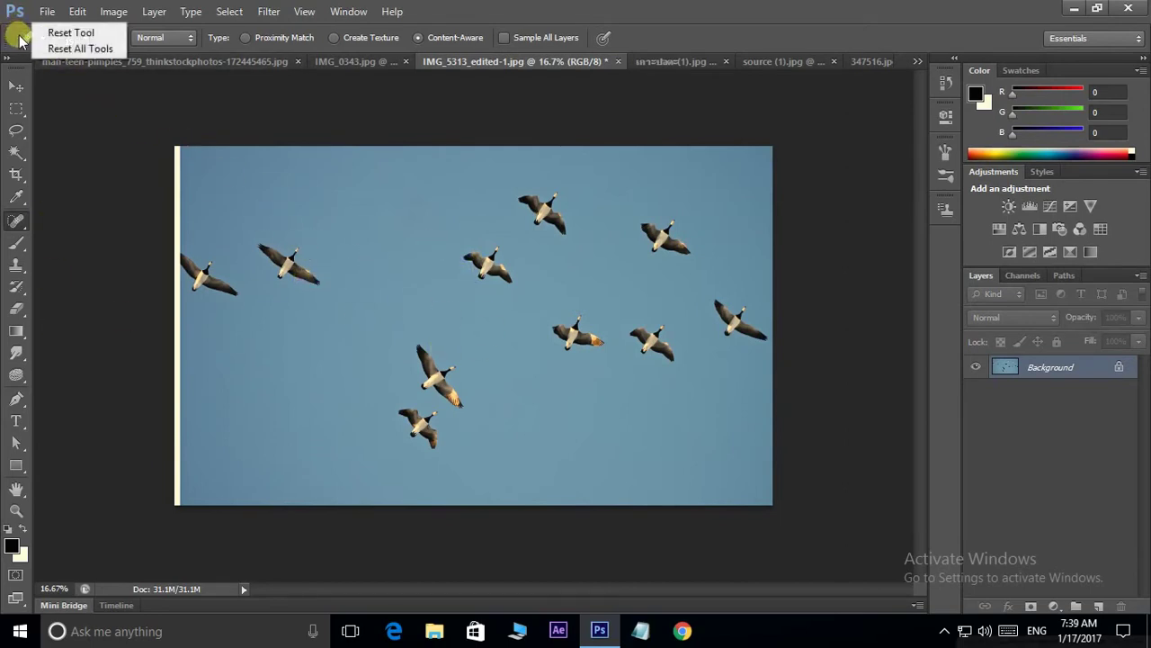
pyautogui.click(80, 48)
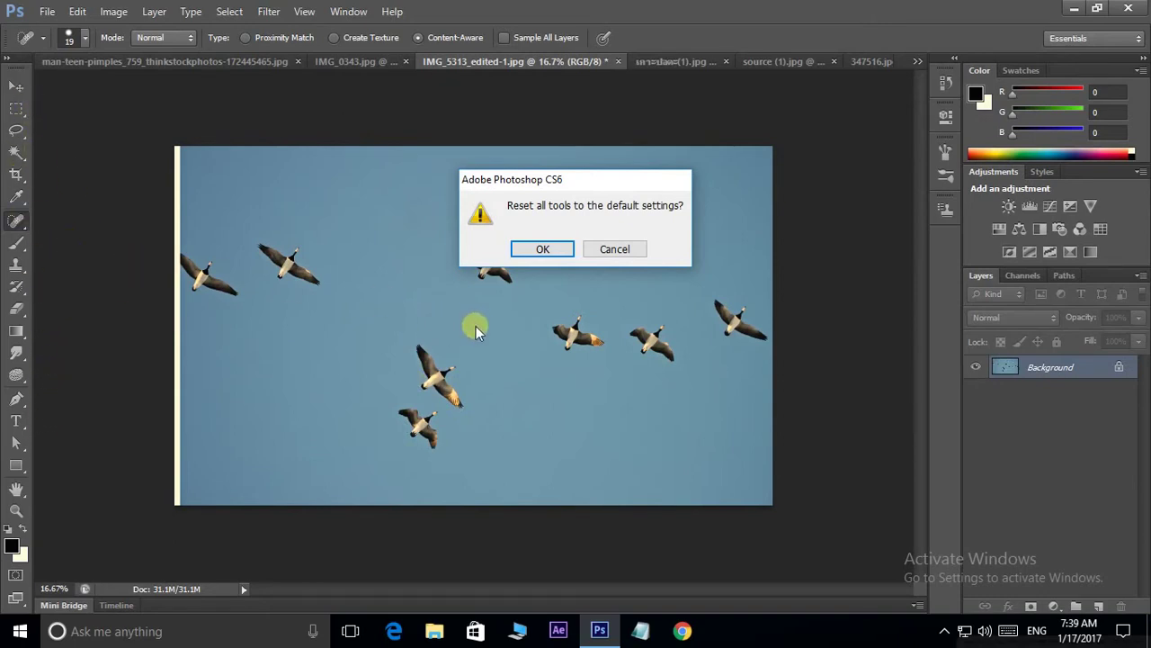
pyautogui.click(552, 252)
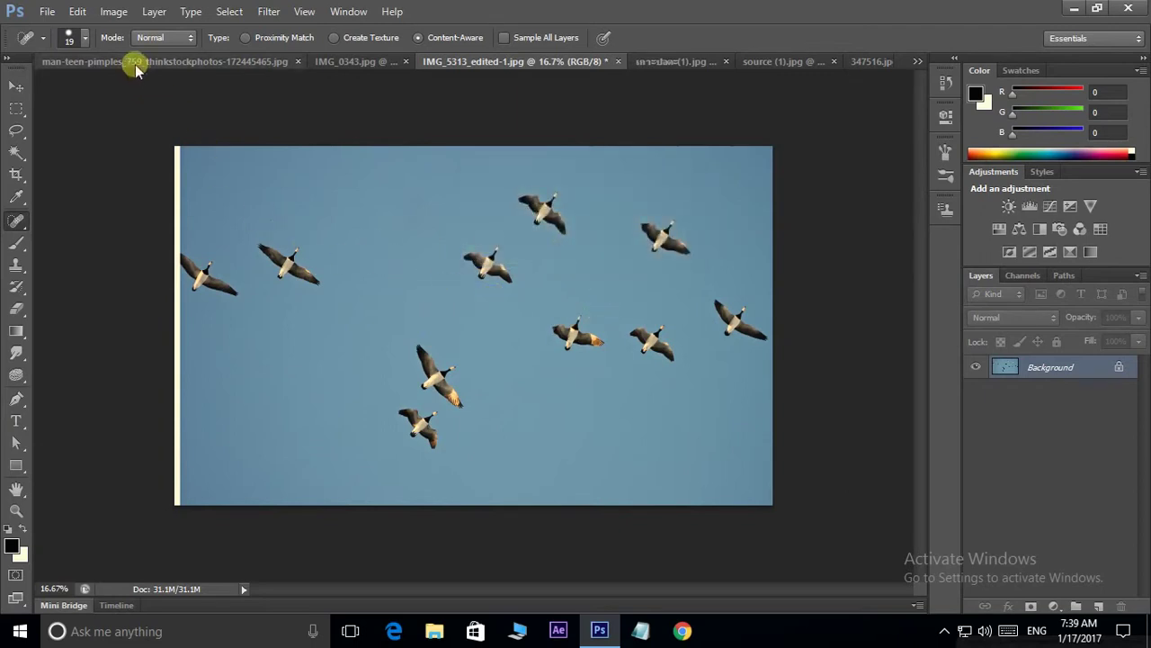
# Set the healing brush to 700 px with 0% hardness in the brush picker
pyautogui.click(85, 42)
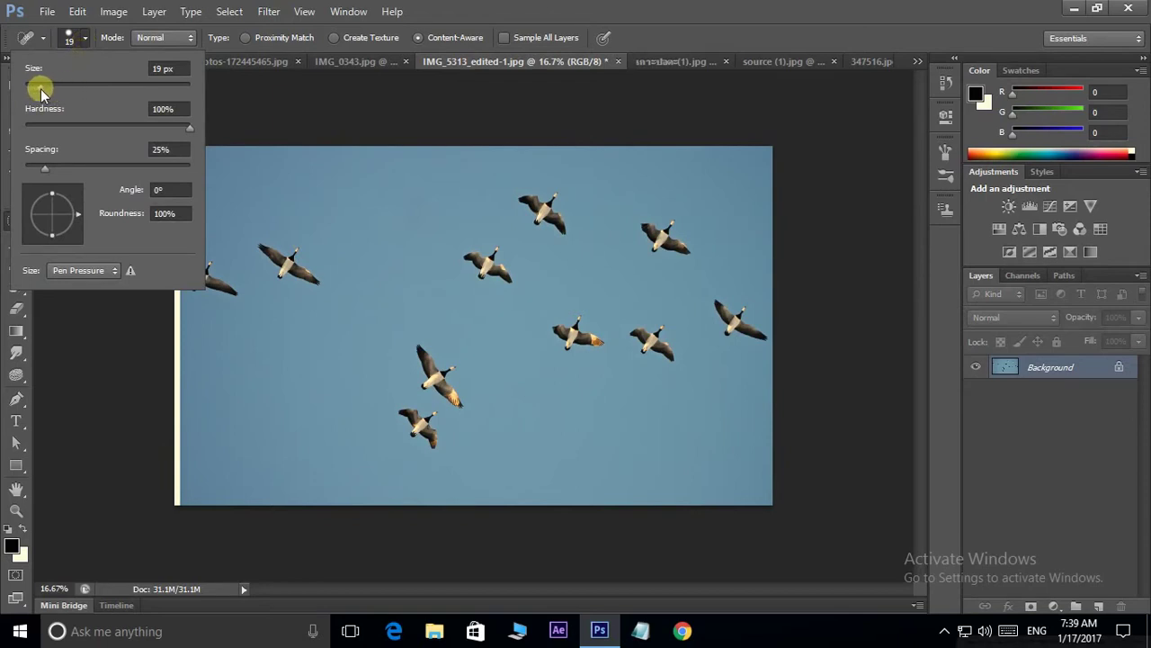
pyautogui.moveTo(41, 93)
pyautogui.mouseDown()
pyautogui.moveTo(166, 93)
pyautogui.moveTo(41, 94)
pyautogui.mouseUp()
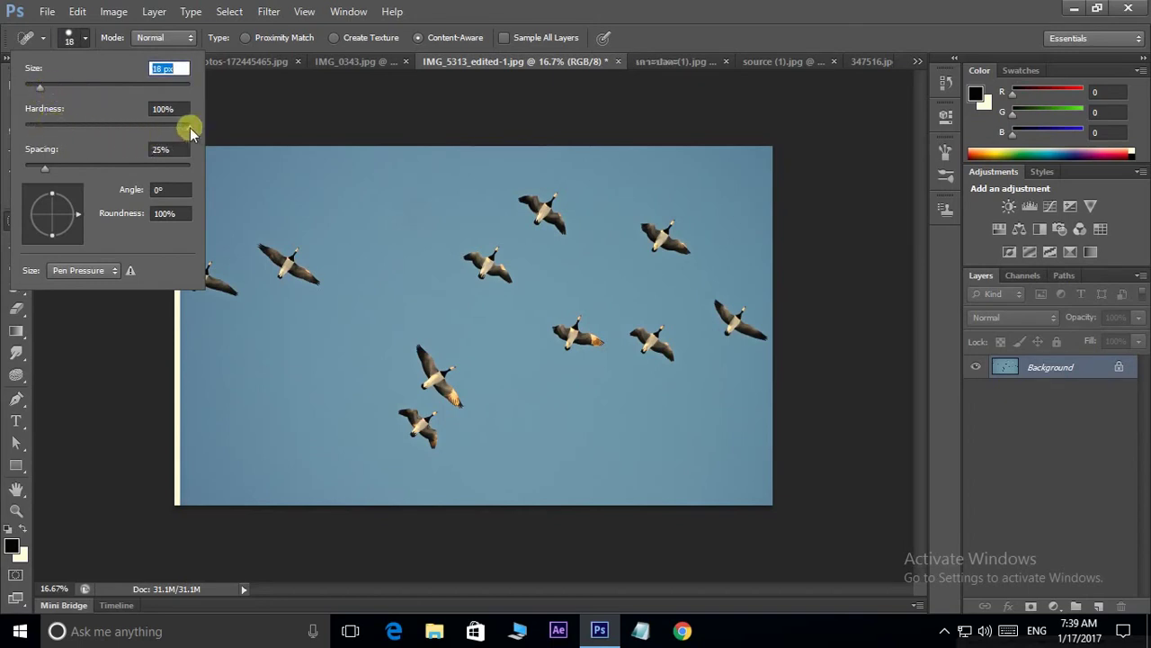
pyautogui.moveTo(190, 127); pyautogui.dragTo(14, 134)
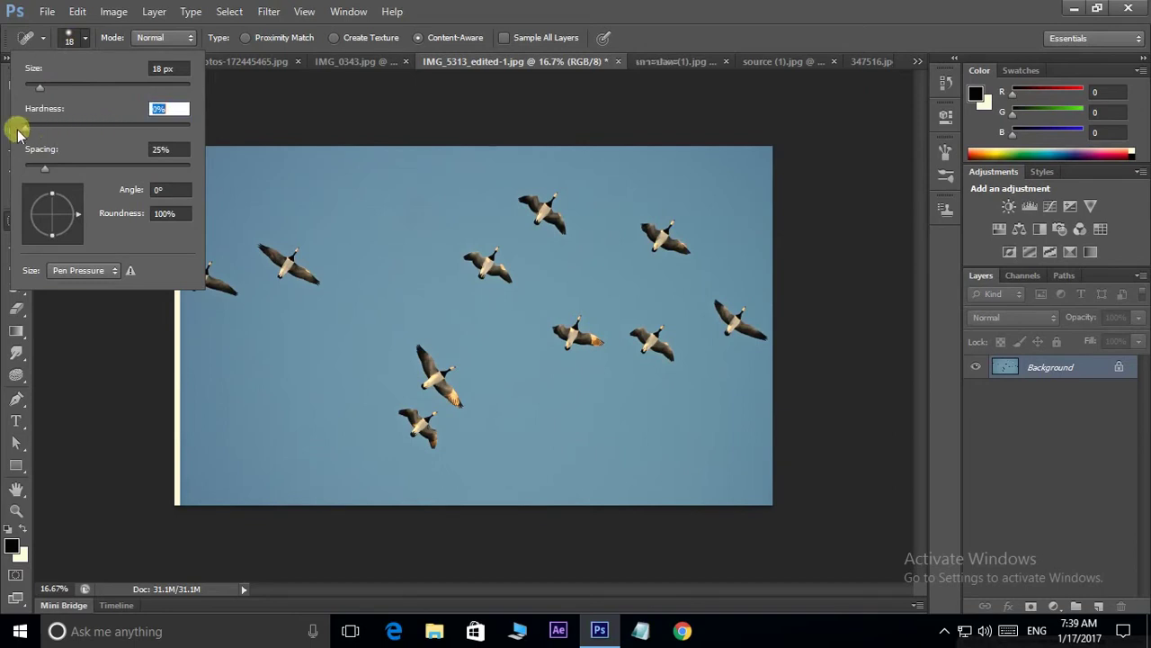
pyautogui.click(292, 243)
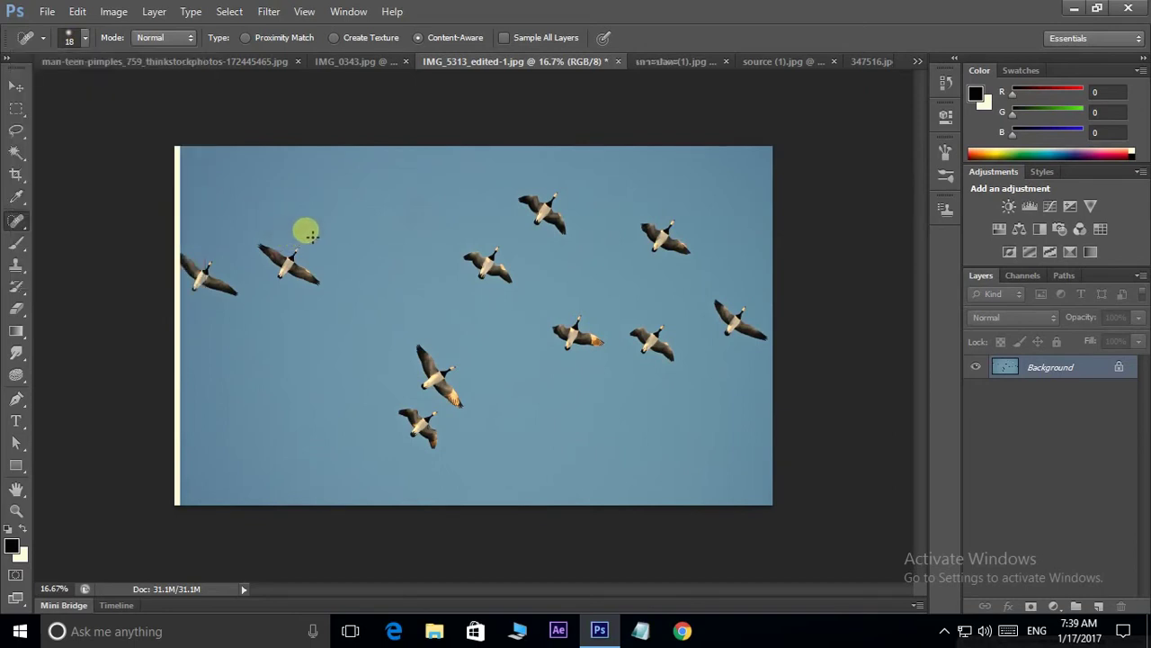
pyautogui.press(']')
pyautogui.press(']')
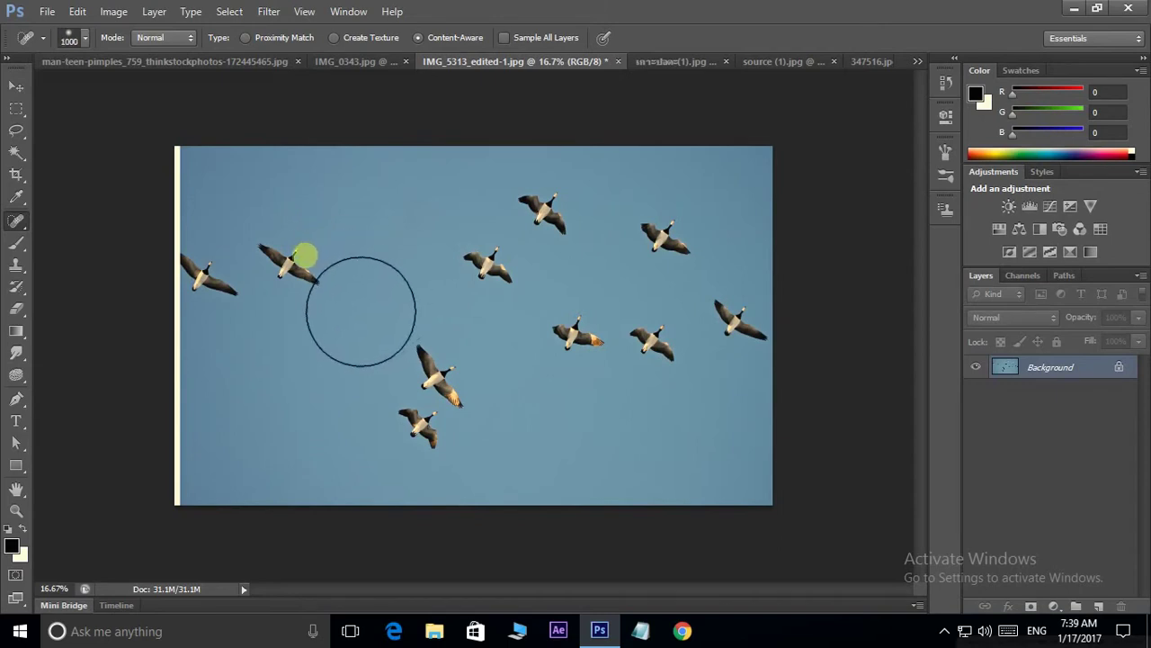
pyautogui.click(82, 41)
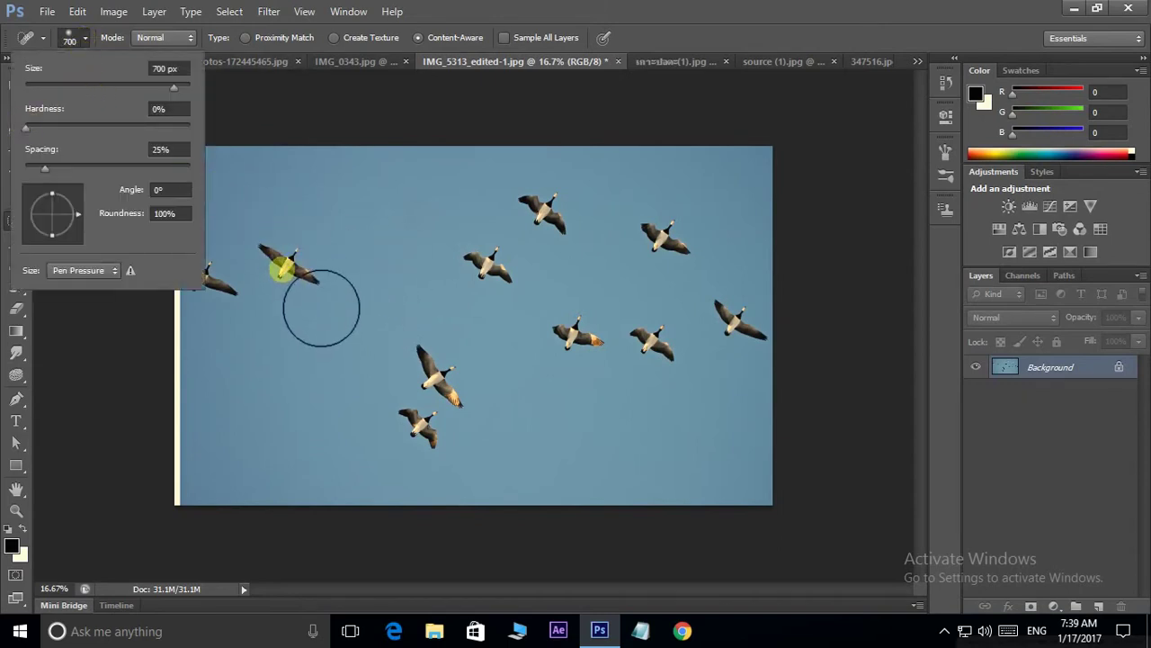
pyautogui.click(284, 259)
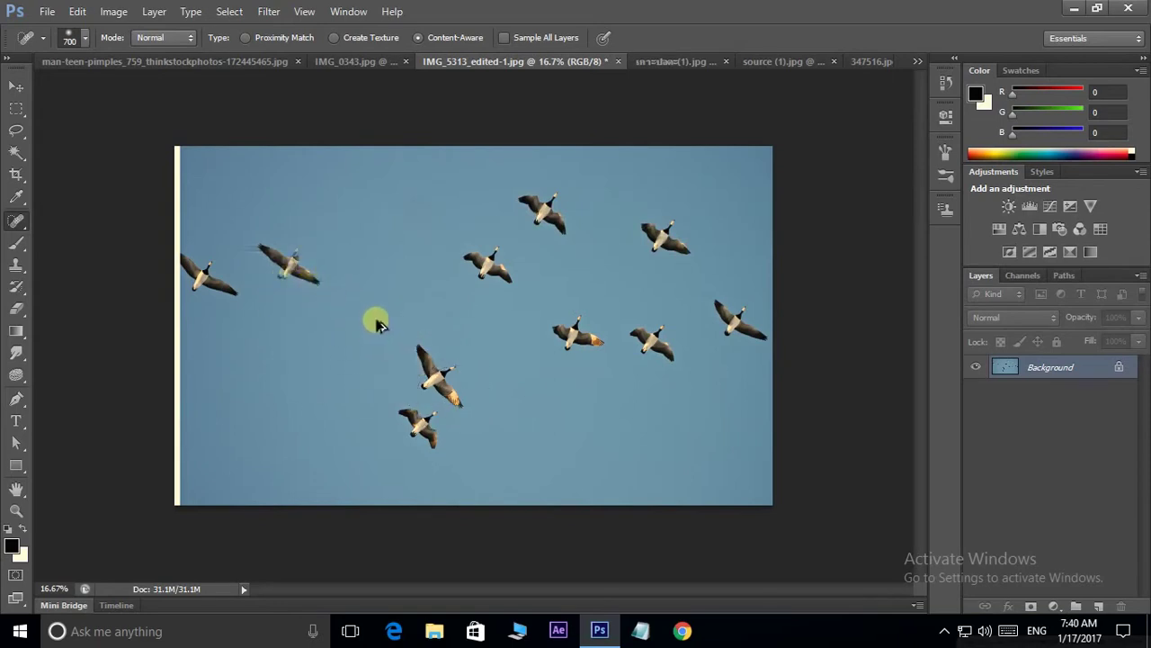
pyautogui.click(86, 40)
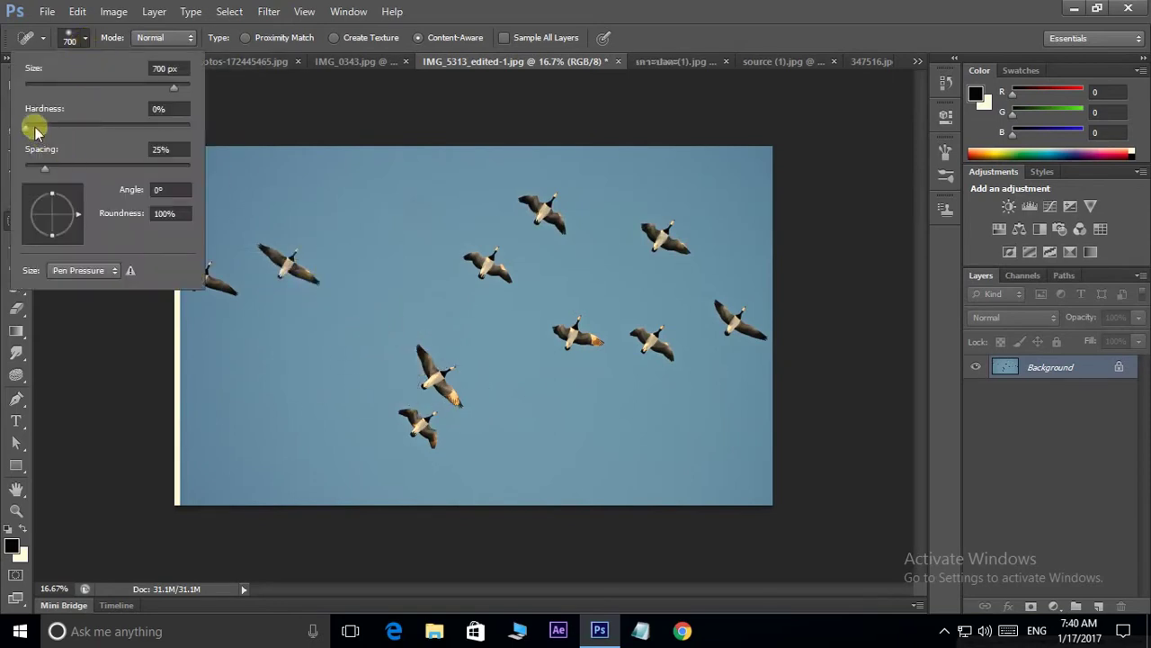
# Set hardness to 100% and size to 250 px, then heal out the goose at upper centre
pyautogui.moveTo(33, 123); pyautogui.dragTo(170, 118)
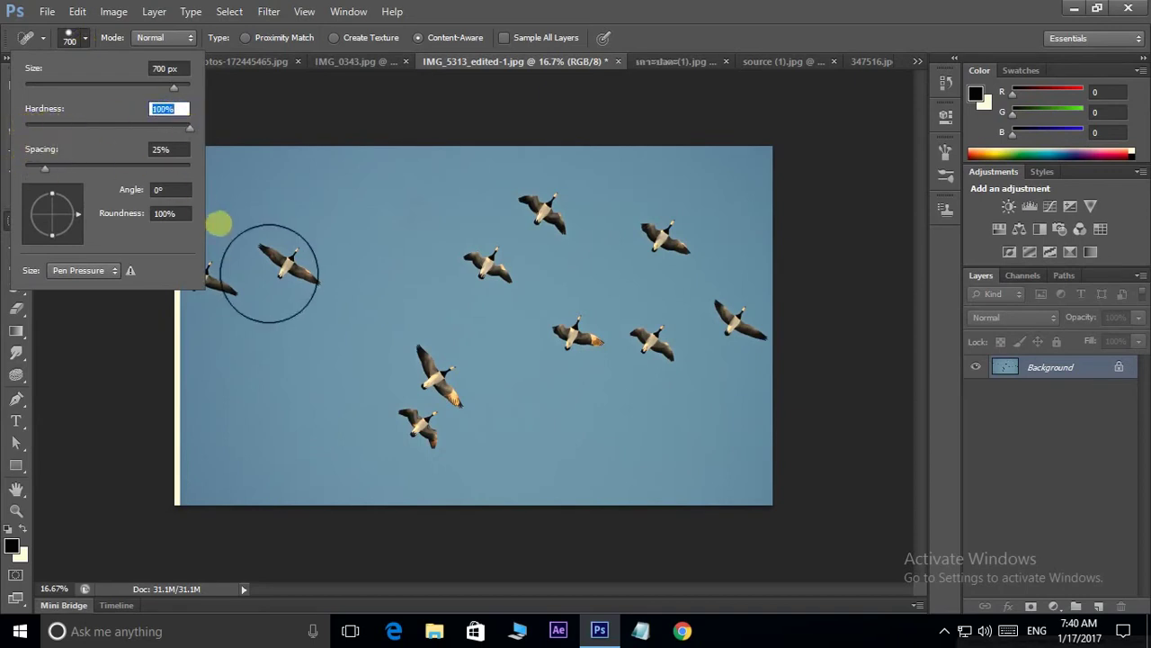
pyautogui.press('Return')
pyautogui.press('[')
pyautogui.press('[')
pyautogui.press('[')
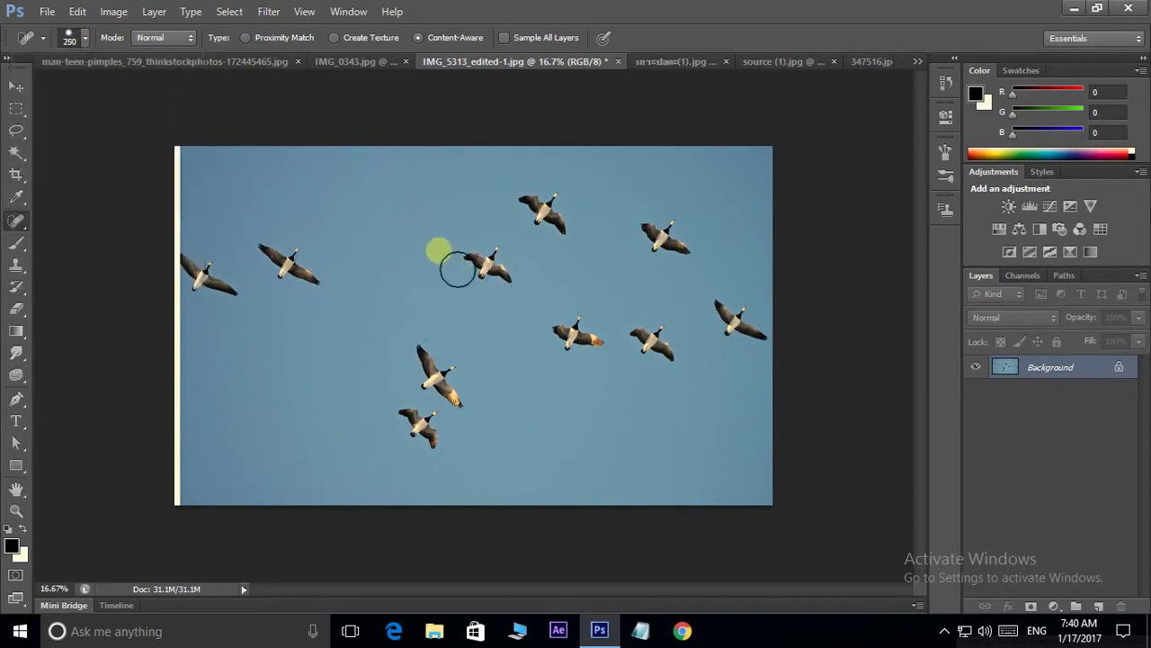
pyautogui.moveTo(457, 269)
pyautogui.mouseDown()
pyautogui.moveTo(513, 311)
pyautogui.moveTo(510, 273)
pyautogui.mouseUp()
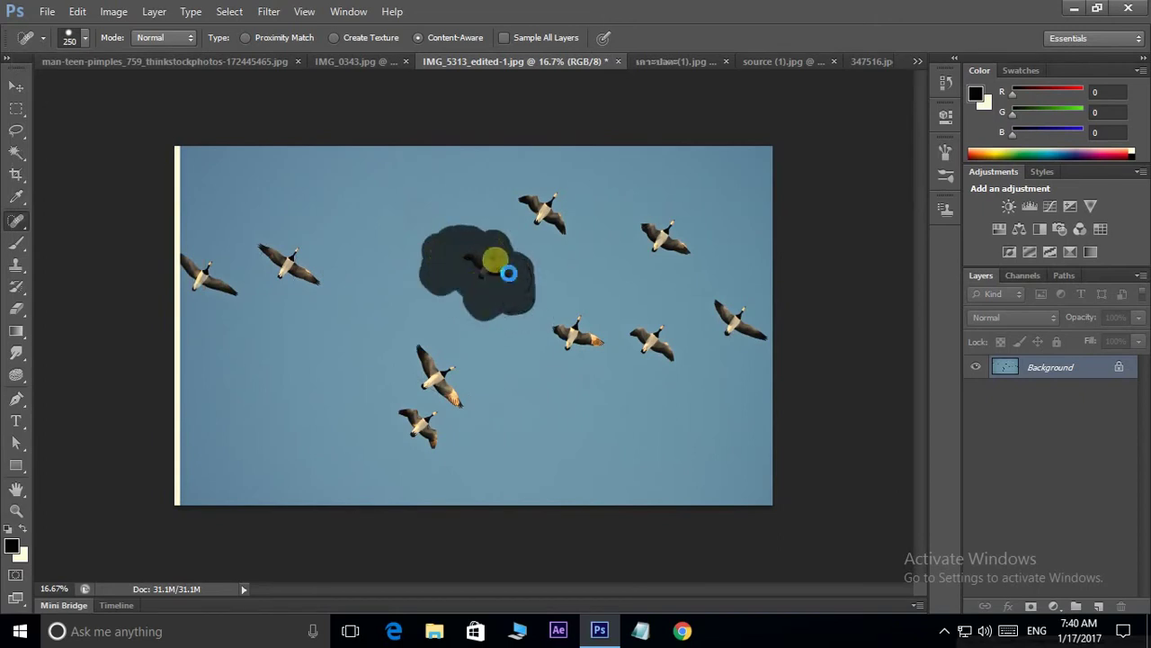
pyautogui.moveTo(509, 273); pyautogui.dragTo(509, 272)
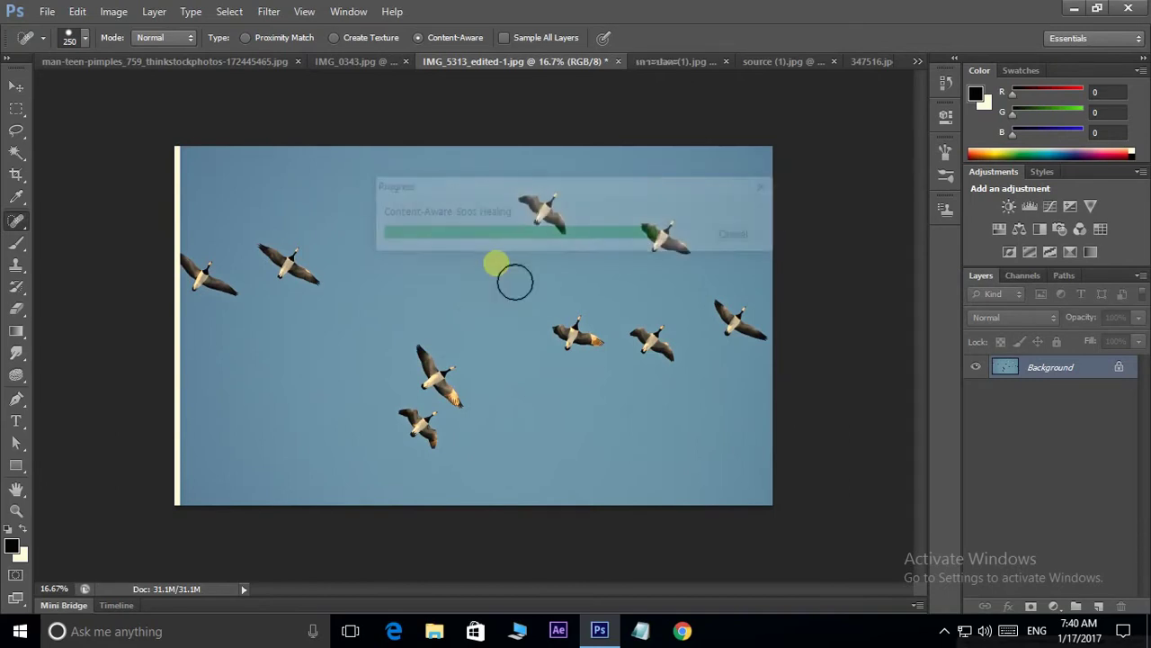
# Raise brush spacing to 1000%, dab healing spots across the sky, then step back in history
pyautogui.click(82, 41)
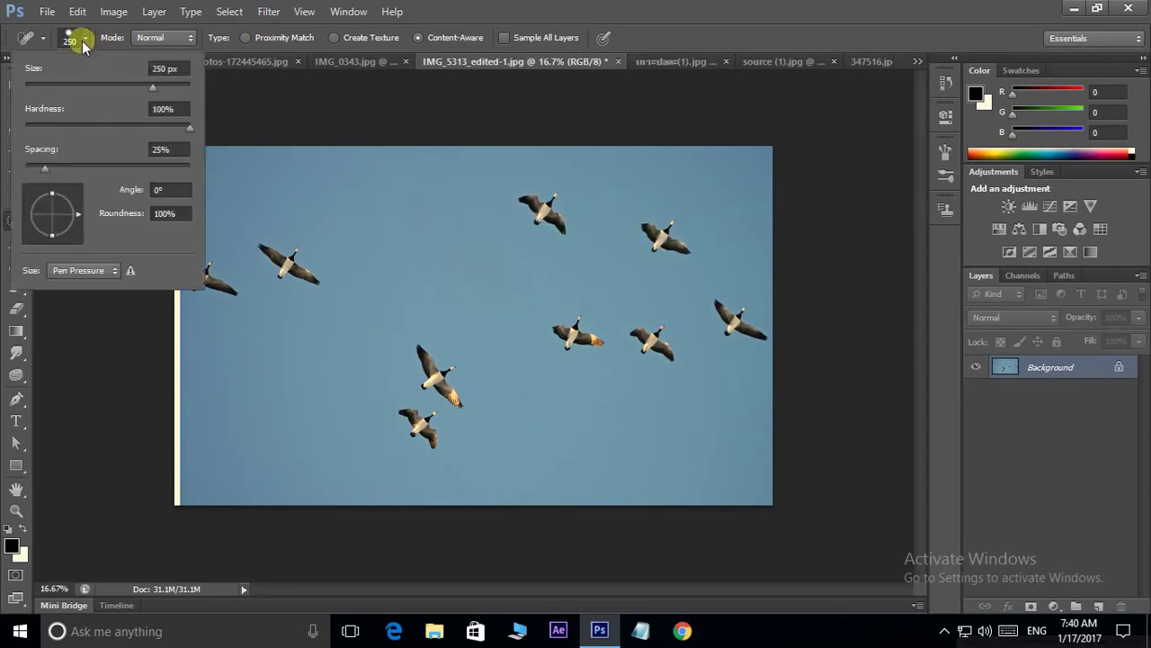
pyautogui.moveTo(36, 165); pyautogui.dragTo(144, 166)
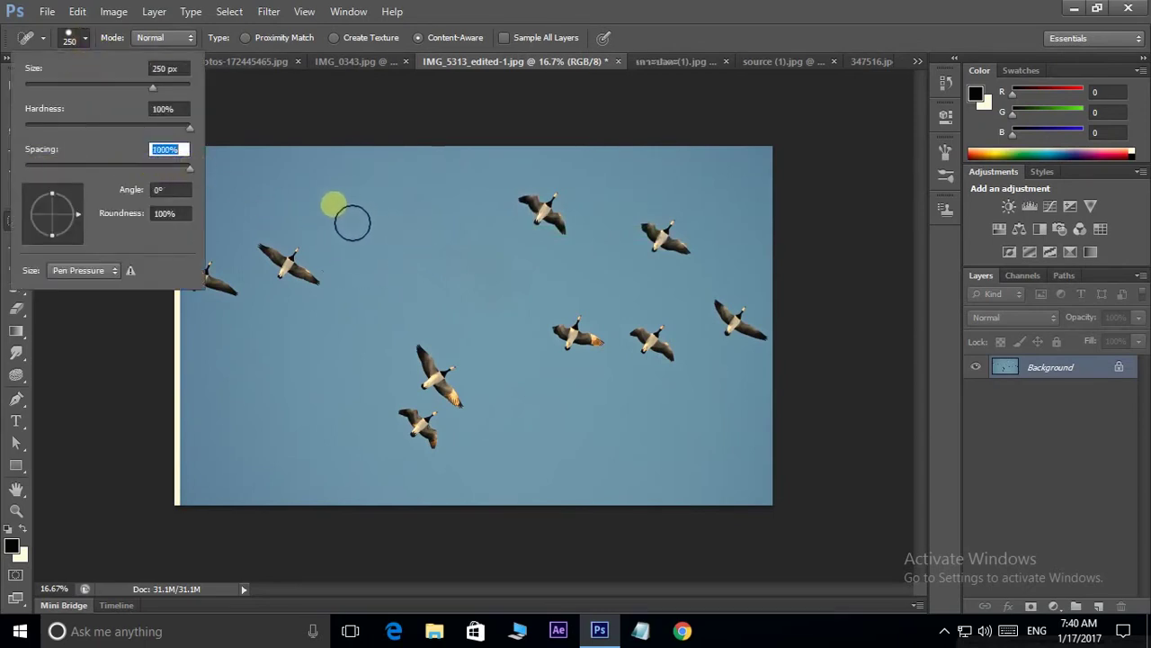
pyautogui.click(332, 205)
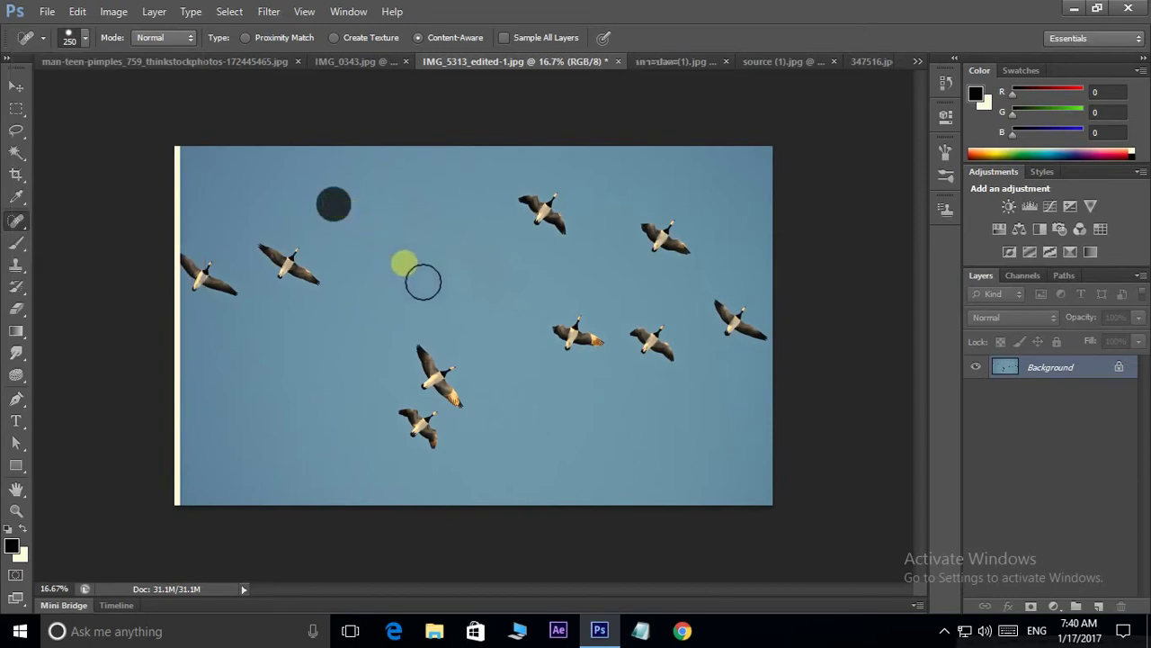
pyautogui.click(376, 218)
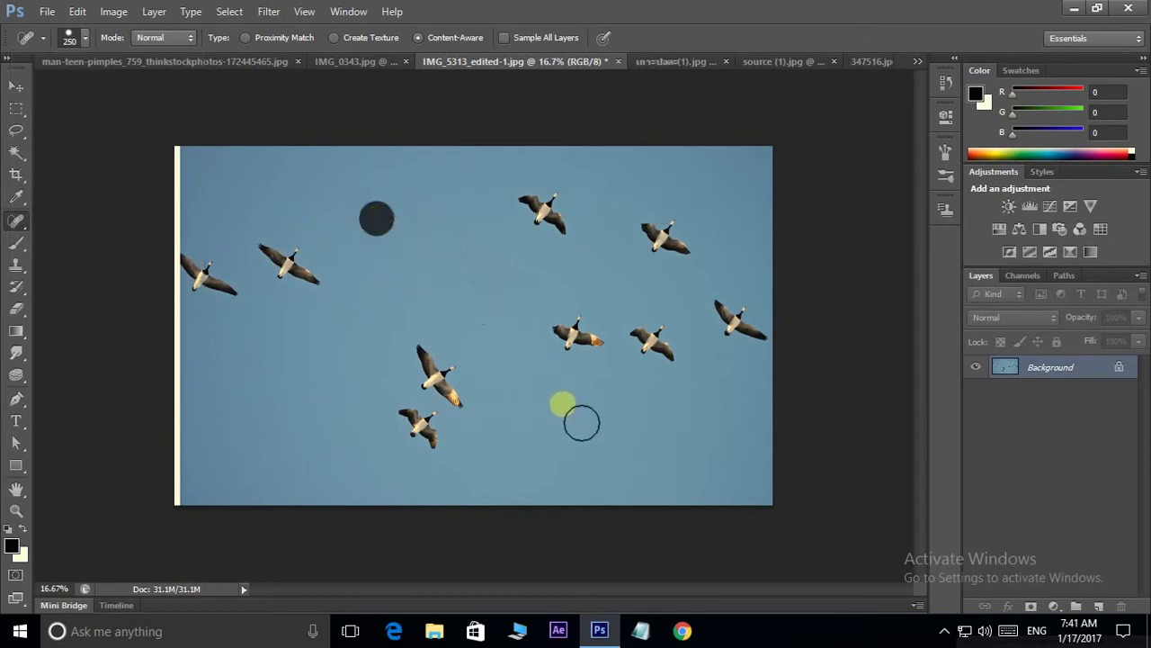
pyautogui.click(515, 345)
pyautogui.click(369, 241)
pyautogui.click(403, 306)
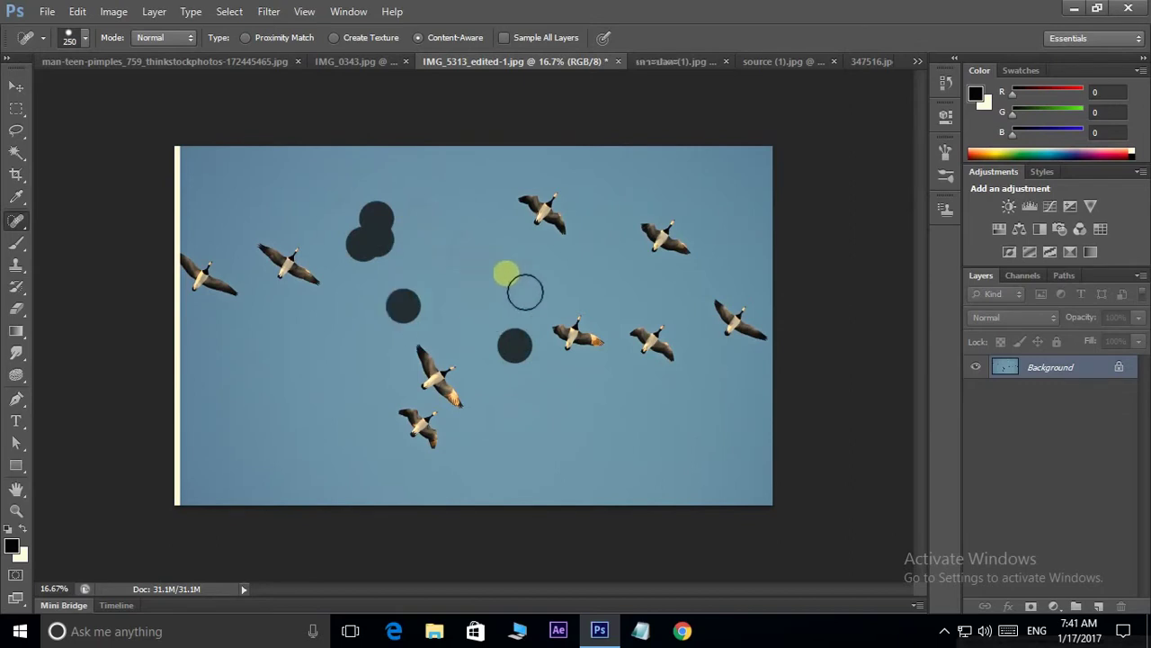
pyautogui.click(536, 319)
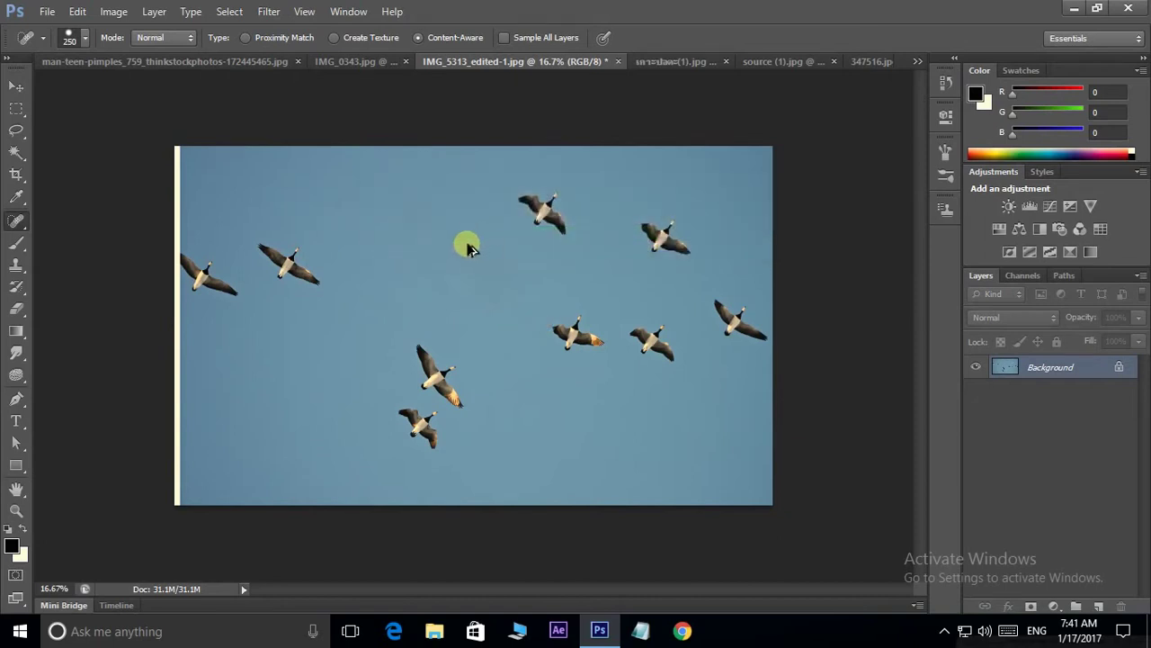
pyautogui.hotkey('ctrl', 'alt', 'z')
pyautogui.hotkey('ctrl', 'alt', 'z')
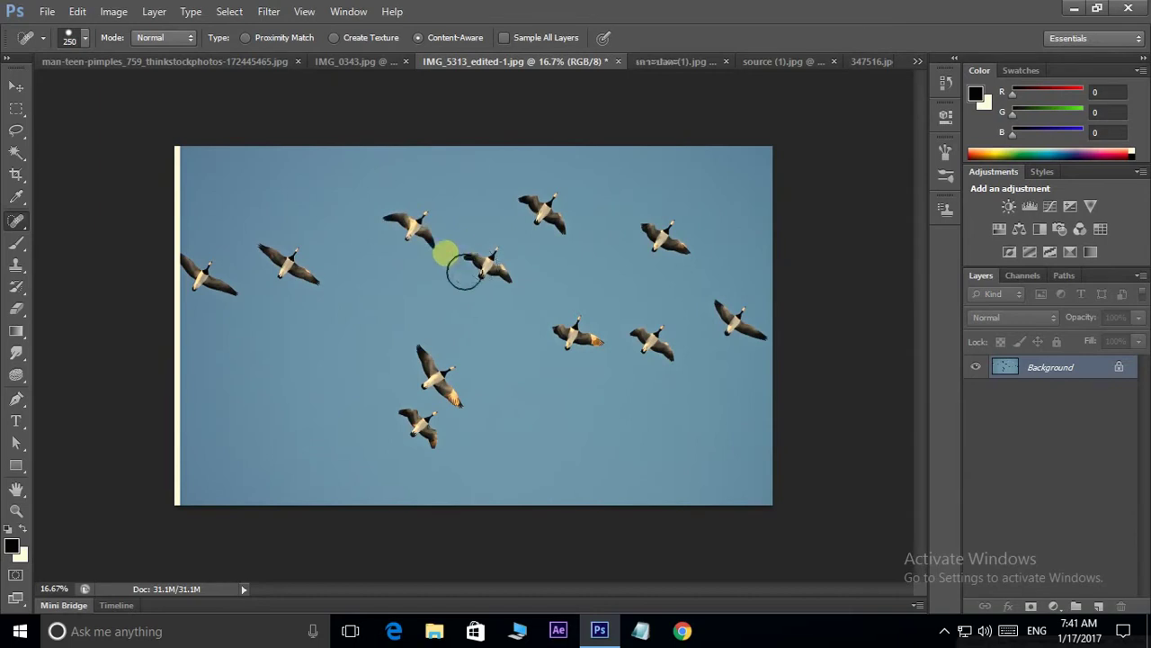
# Lower spacing to about 22%, then reset the healing brush tool to its defaults
pyautogui.click(85, 40)
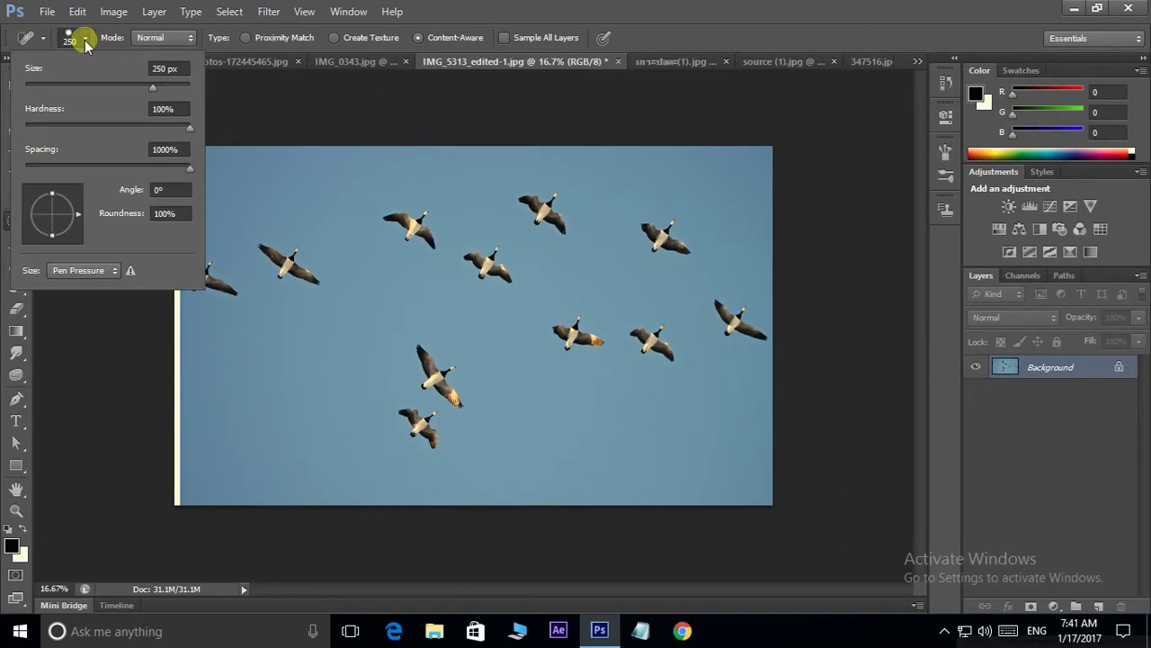
pyautogui.moveTo(191, 174); pyautogui.dragTo(44, 162)
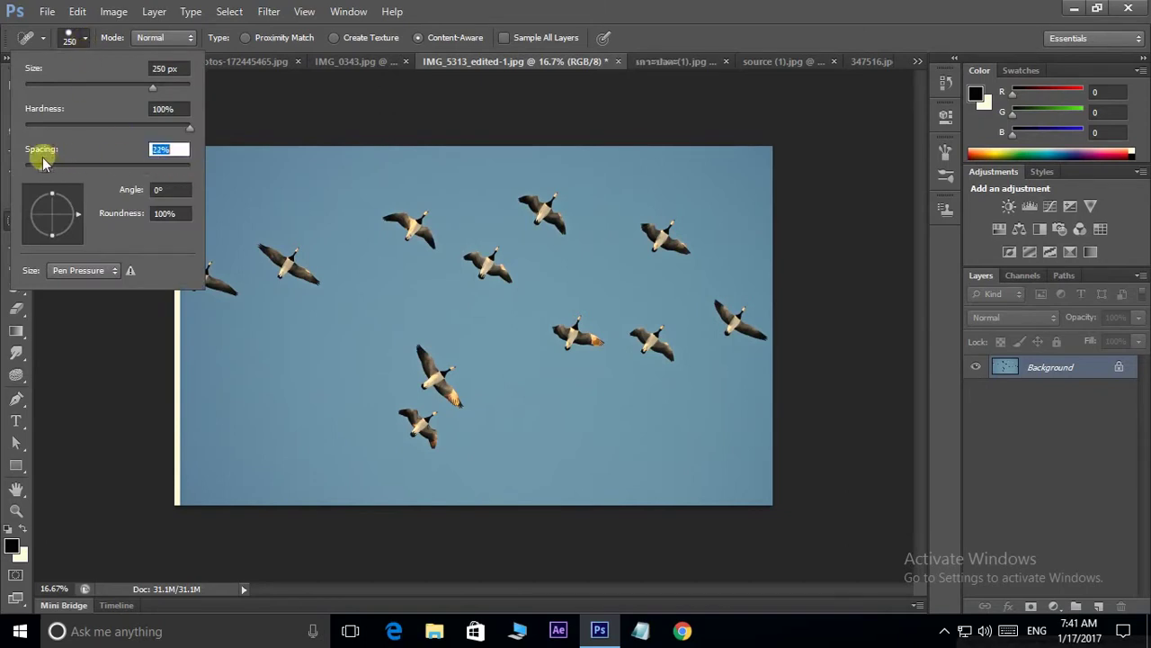
pyautogui.rightClick(27, 38)
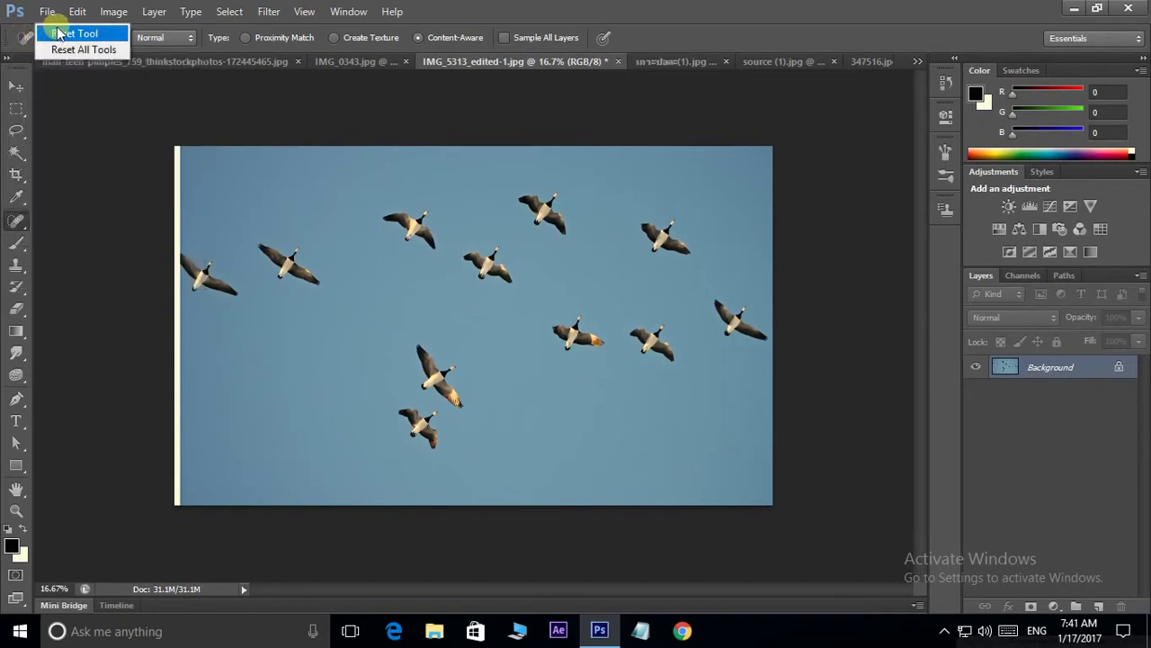
pyautogui.click(56, 31)
pyautogui.click(43, 43)
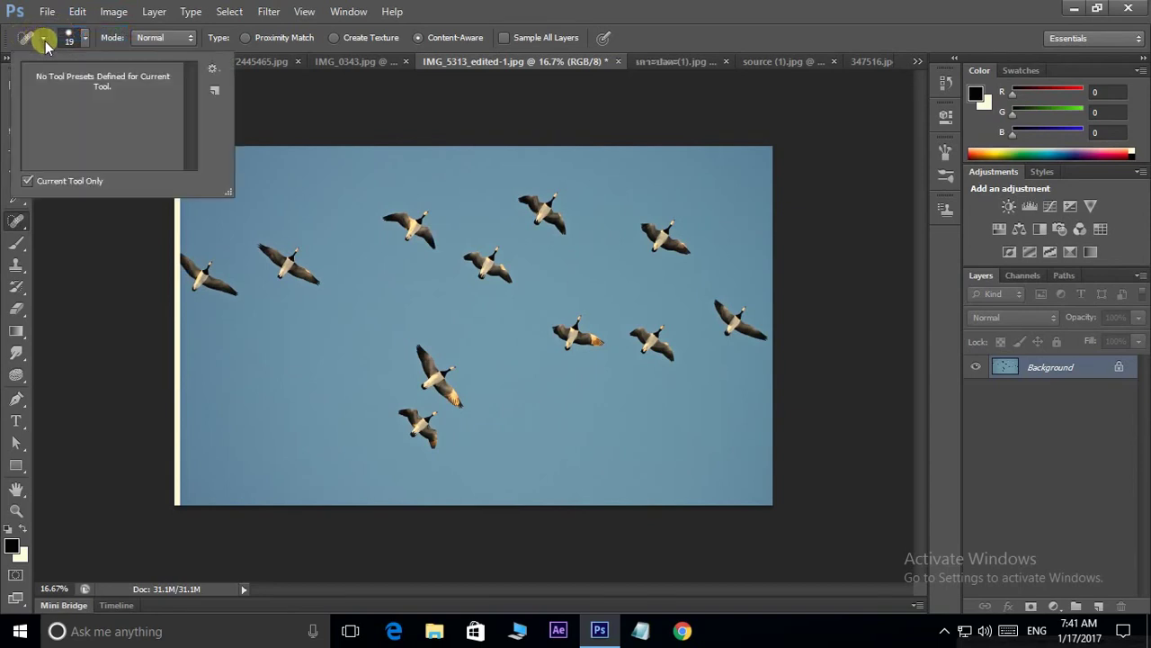
pyautogui.click(43, 43)
# Set the brush tip to 68% roundness and a 67° angle, then switch to the Brush tool
pyautogui.click(85, 41)
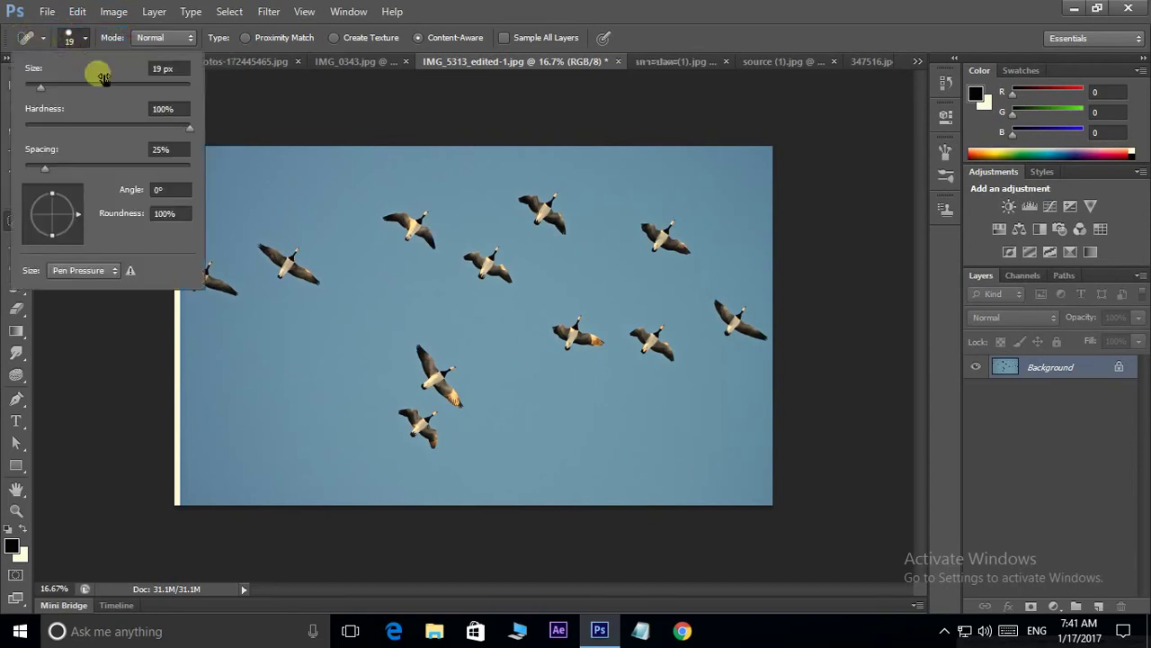
pyautogui.click(140, 216)
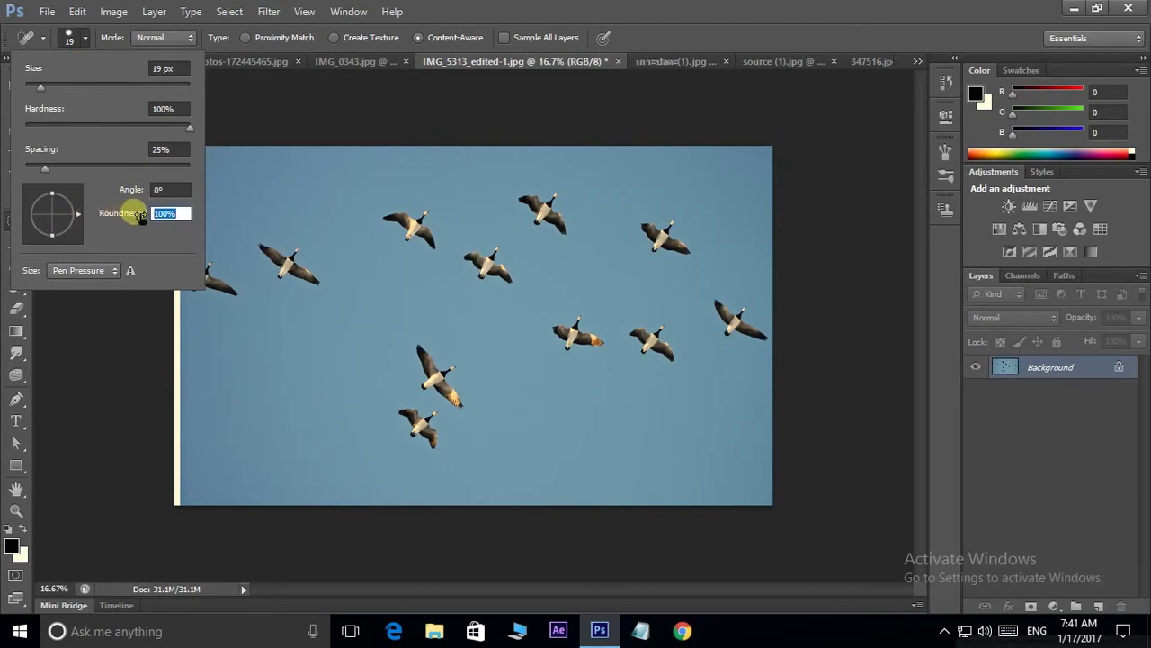
pyautogui.moveTo(144, 217)
pyautogui.mouseDown()
pyautogui.moveTo(117, 216)
pyautogui.moveTo(149, 217)
pyautogui.moveTo(137, 194)
pyautogui.mouseUp()
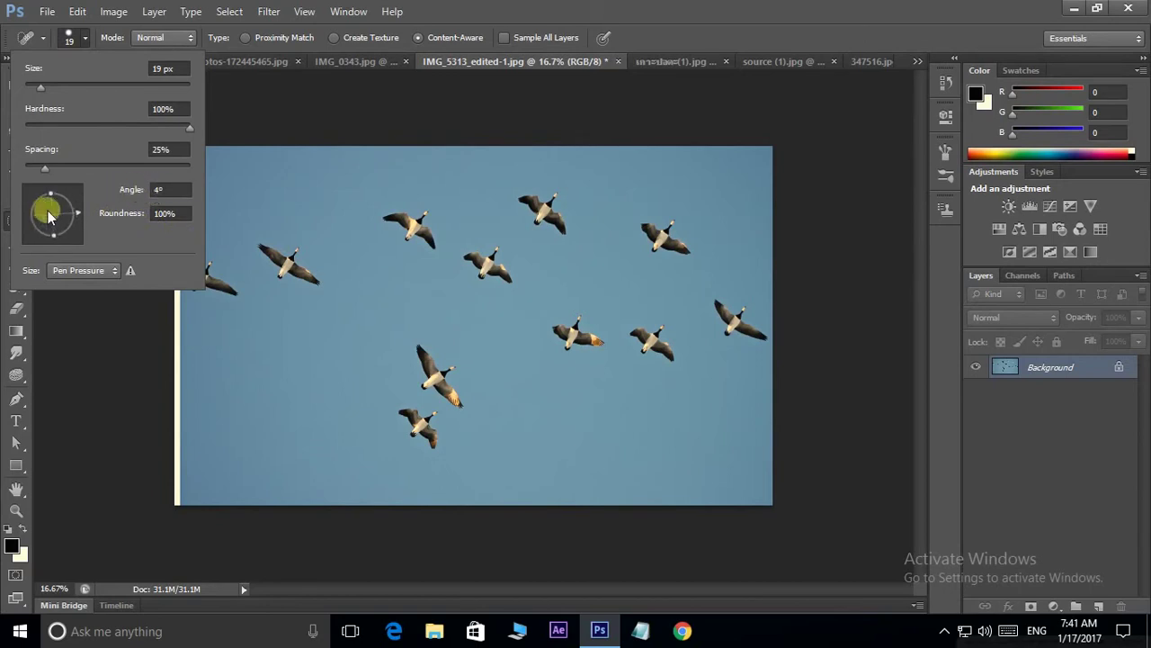
pyautogui.moveTo(48, 216); pyautogui.dragTo(56, 213)
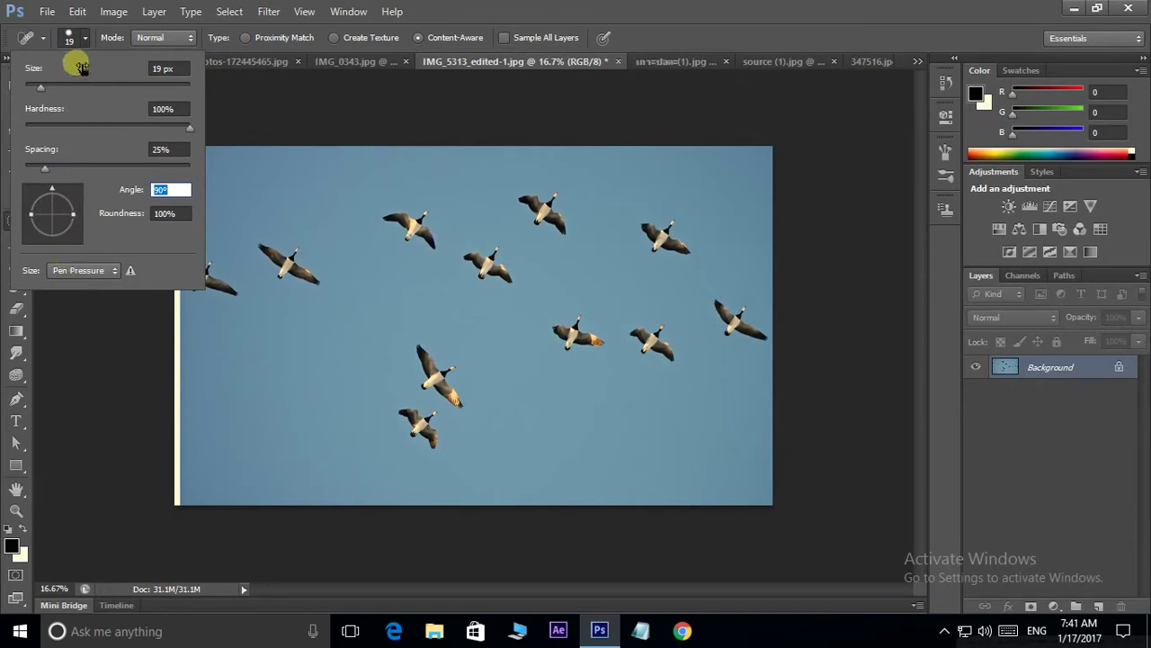
pyautogui.click(10, 224)
pyautogui.click(17, 245)
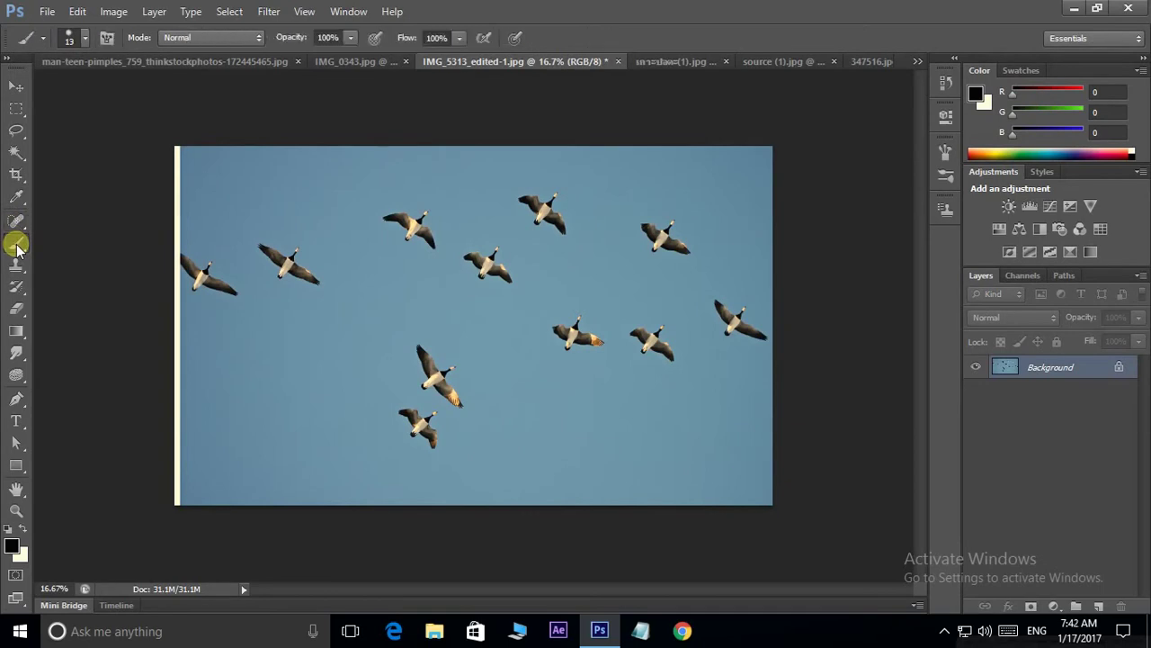
# In the Brush panel, pick the 24 px tip and flatten it to 78% roundness
pyautogui.click(106, 38)
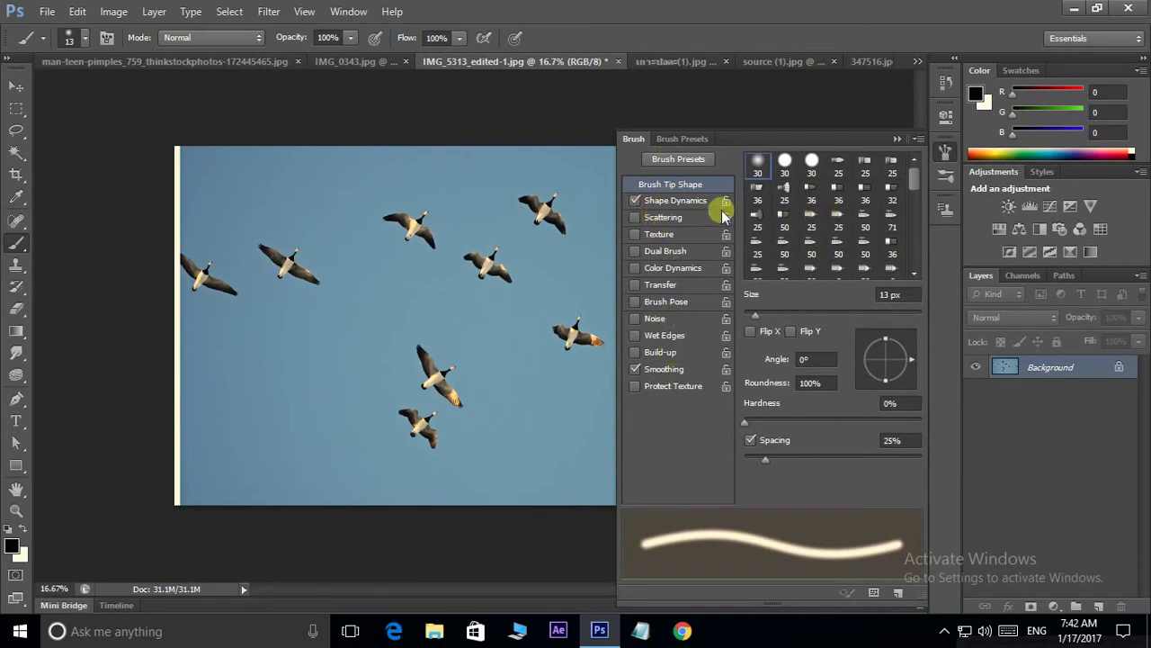
pyautogui.scroll(-1, 836, 212)
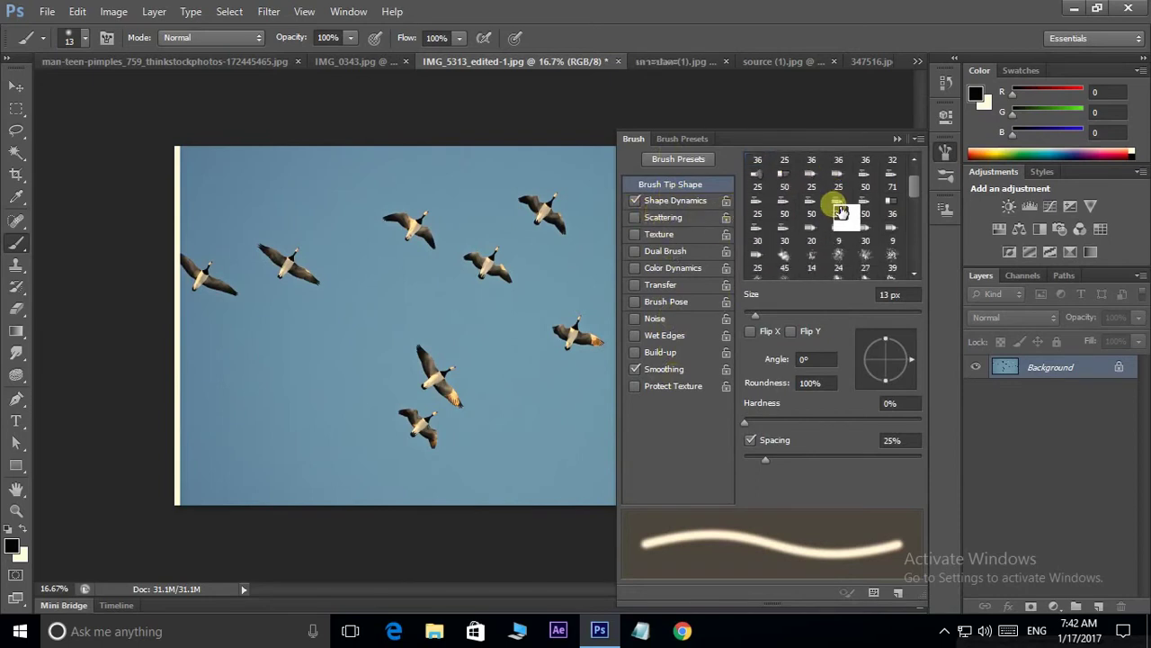
pyautogui.click(843, 261)
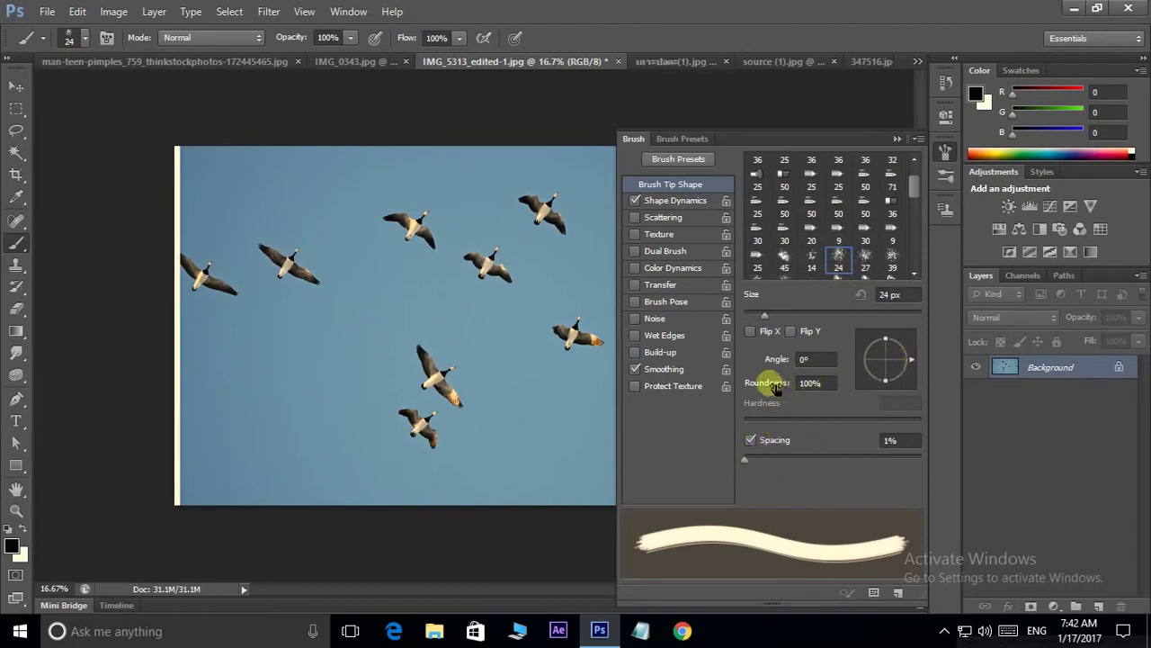
pyautogui.moveTo(766, 386)
pyautogui.mouseDown()
pyautogui.moveTo(740, 380)
pyautogui.moveTo(794, 362)
pyautogui.mouseUp()
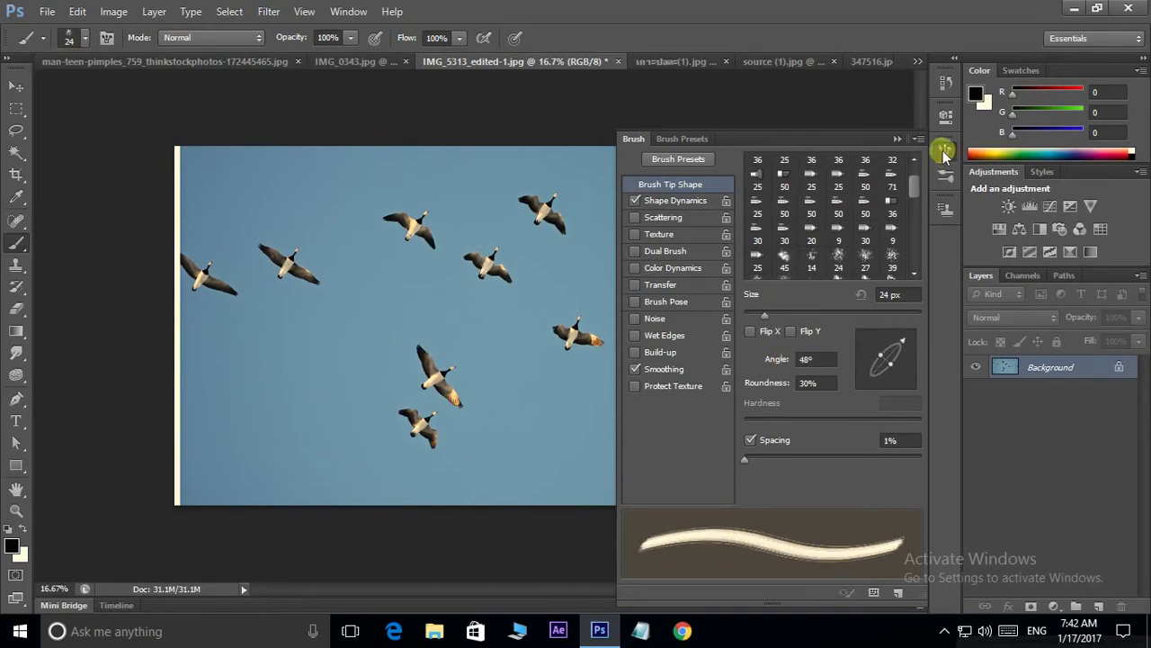
pyautogui.click(898, 139)
# Use spot healing in Darken mode at 500 px to heal over a goose on the left
pyautogui.click(16, 220)
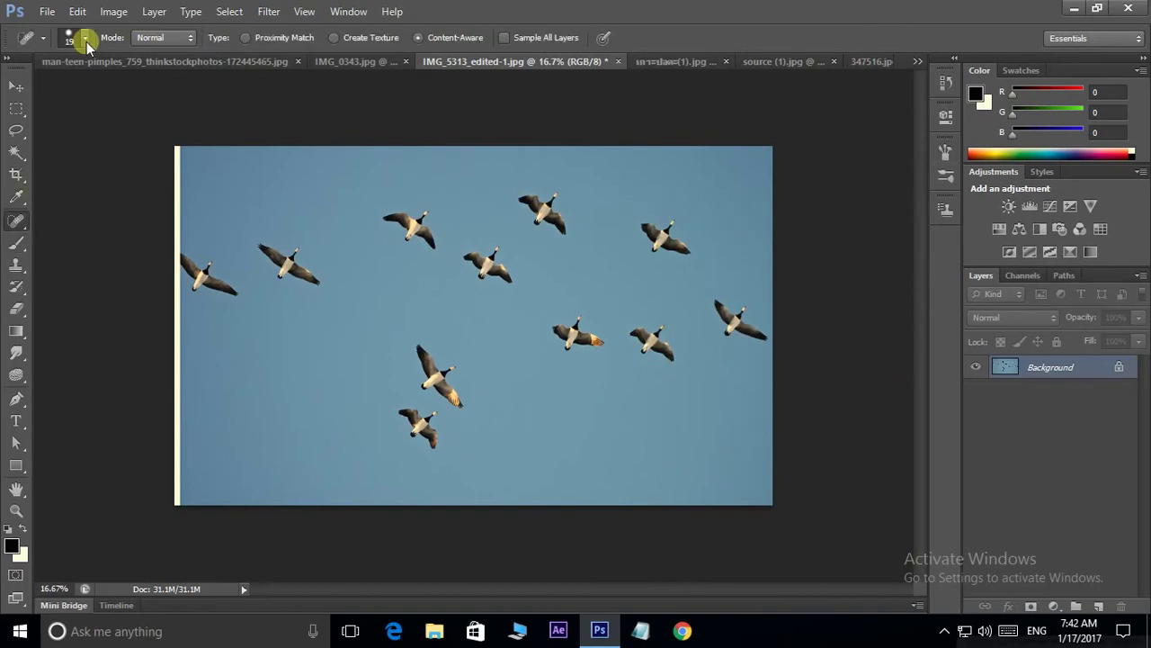
pyautogui.click(161, 38)
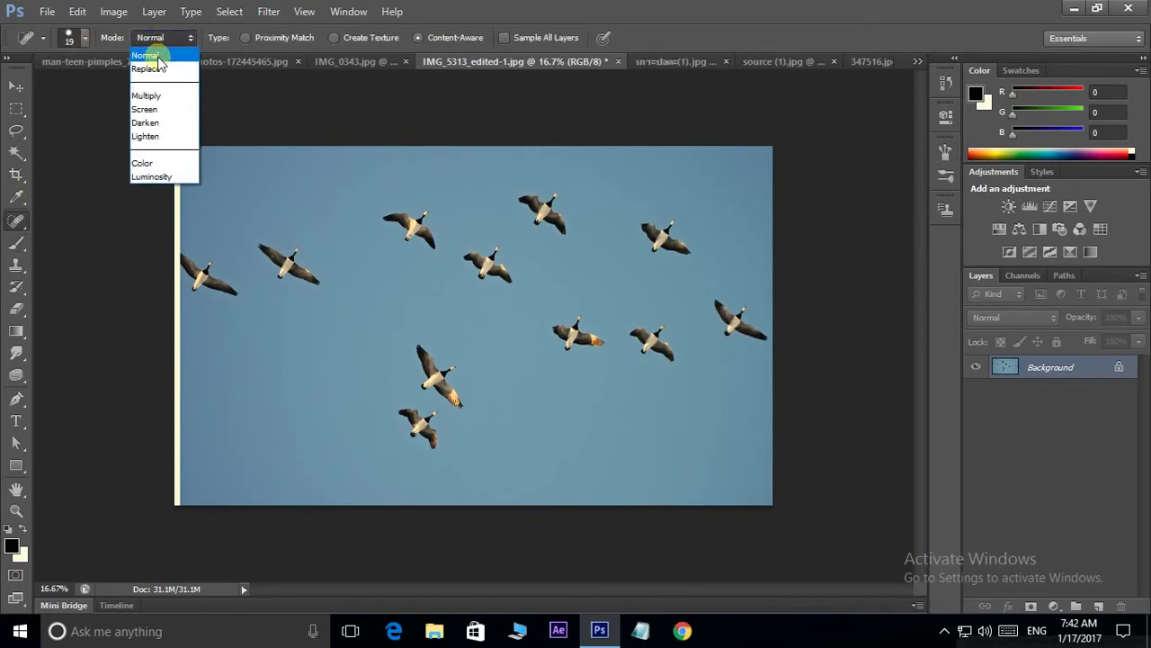
pyautogui.click(147, 122)
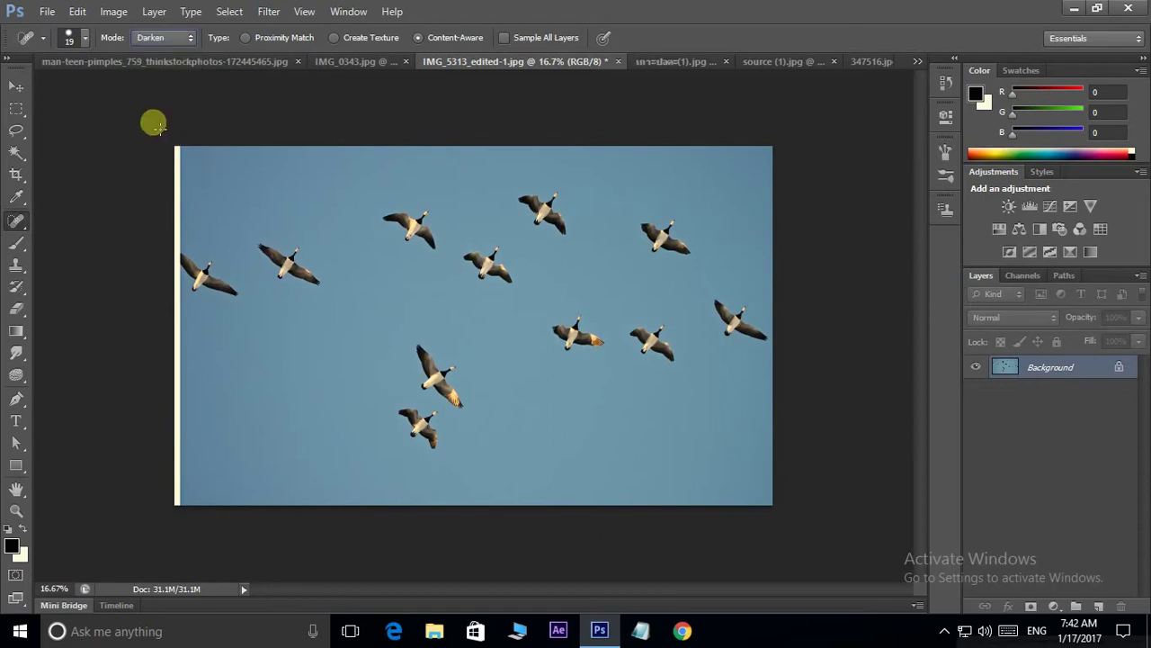
pyautogui.press(']')
pyautogui.press(']')
pyautogui.press(']')
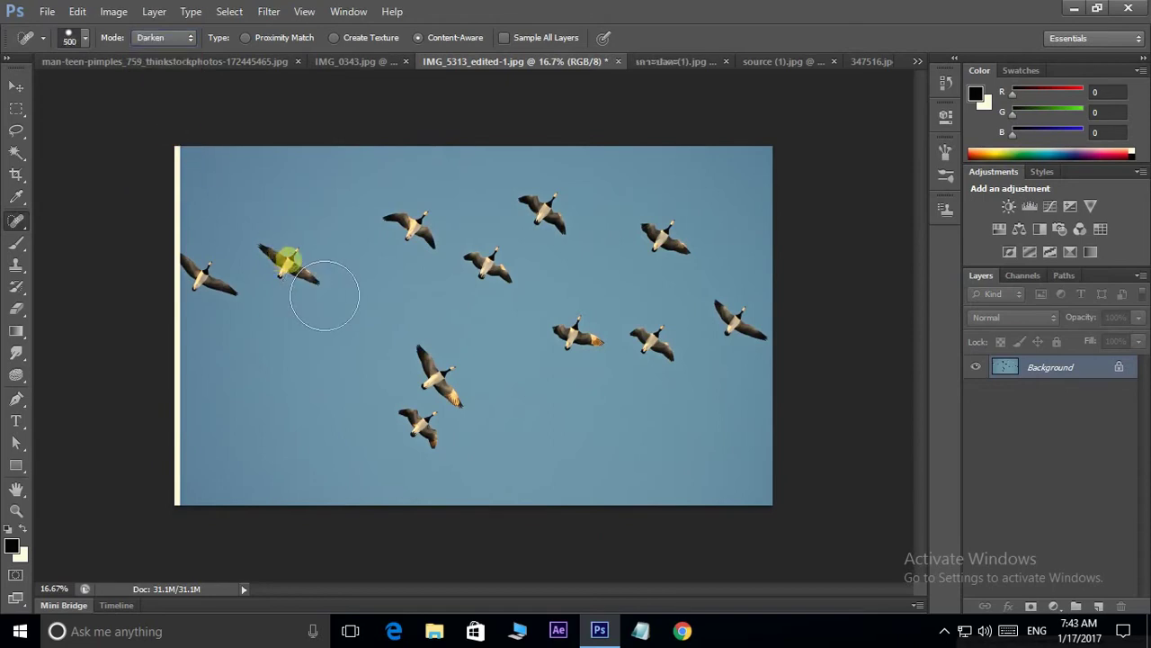
pyautogui.moveTo(283, 261); pyautogui.dragTo(312, 278)
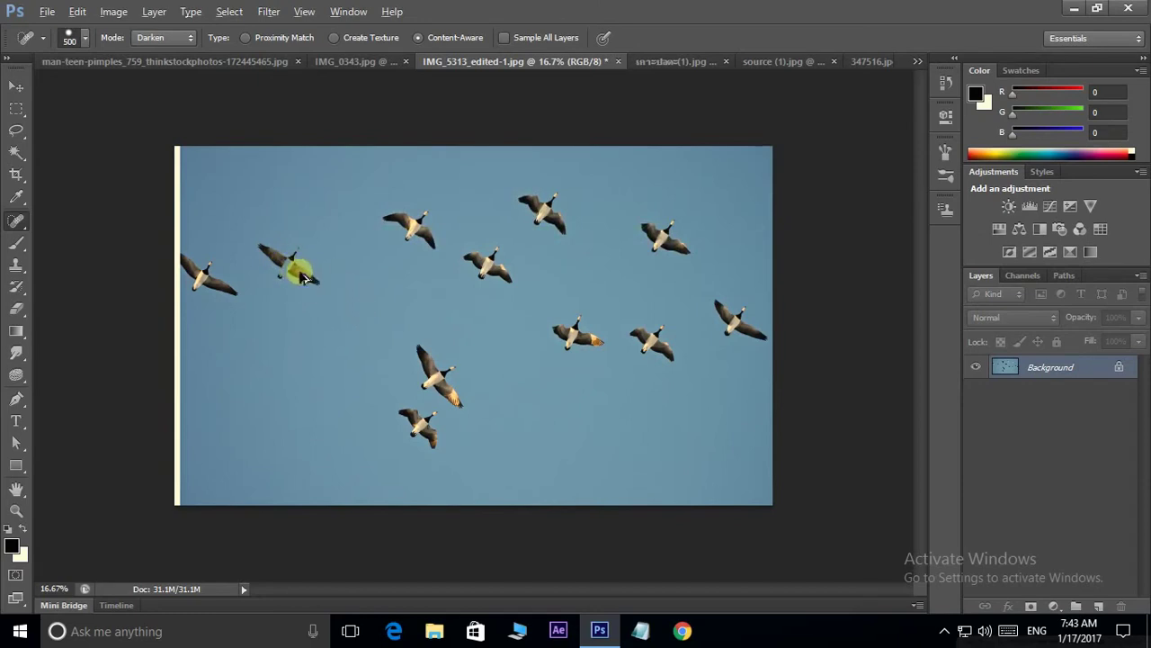
# Return the blend mode to Normal and set the sampling type to Proximity Match
pyautogui.click(170, 39)
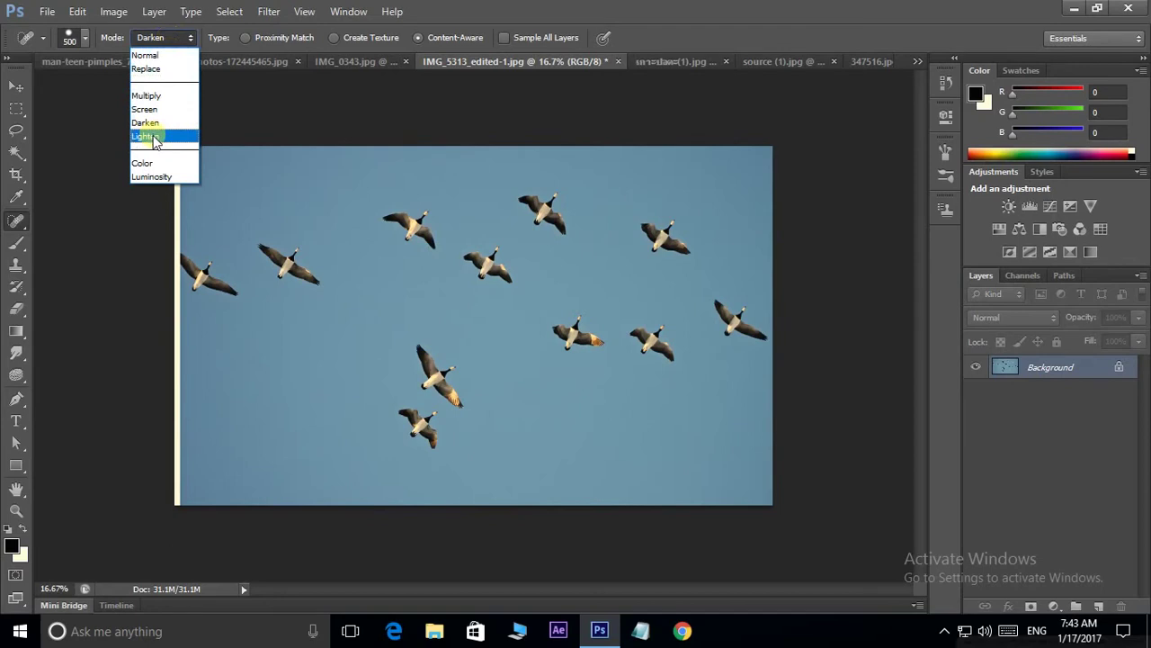
pyautogui.click(146, 55)
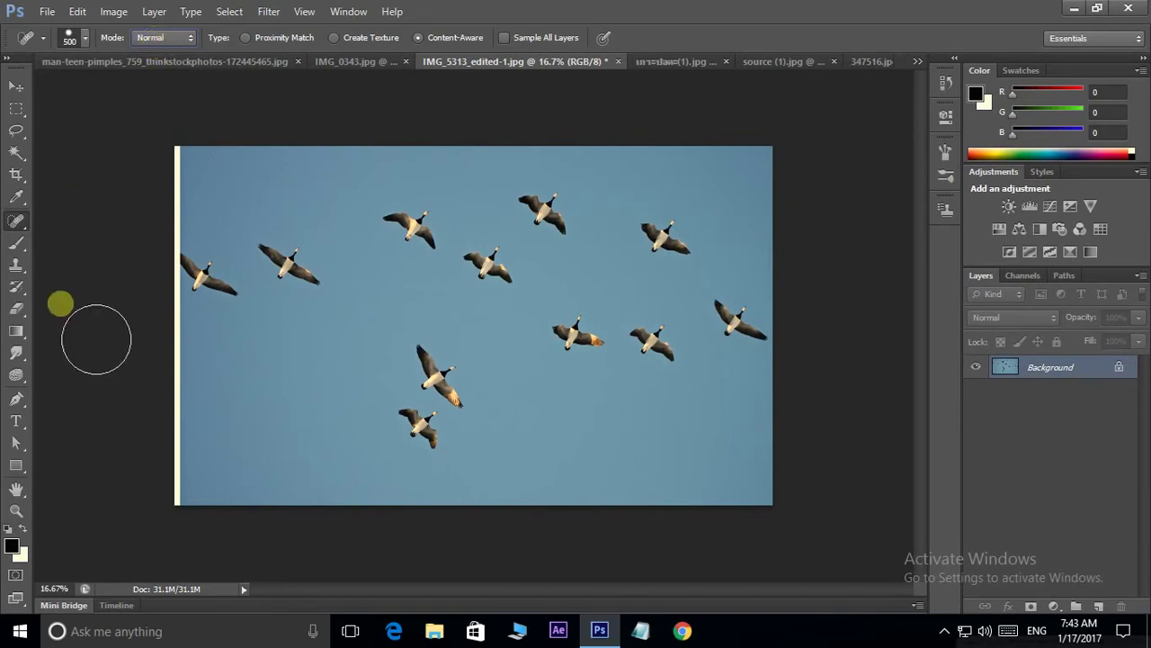
pyautogui.click(246, 38)
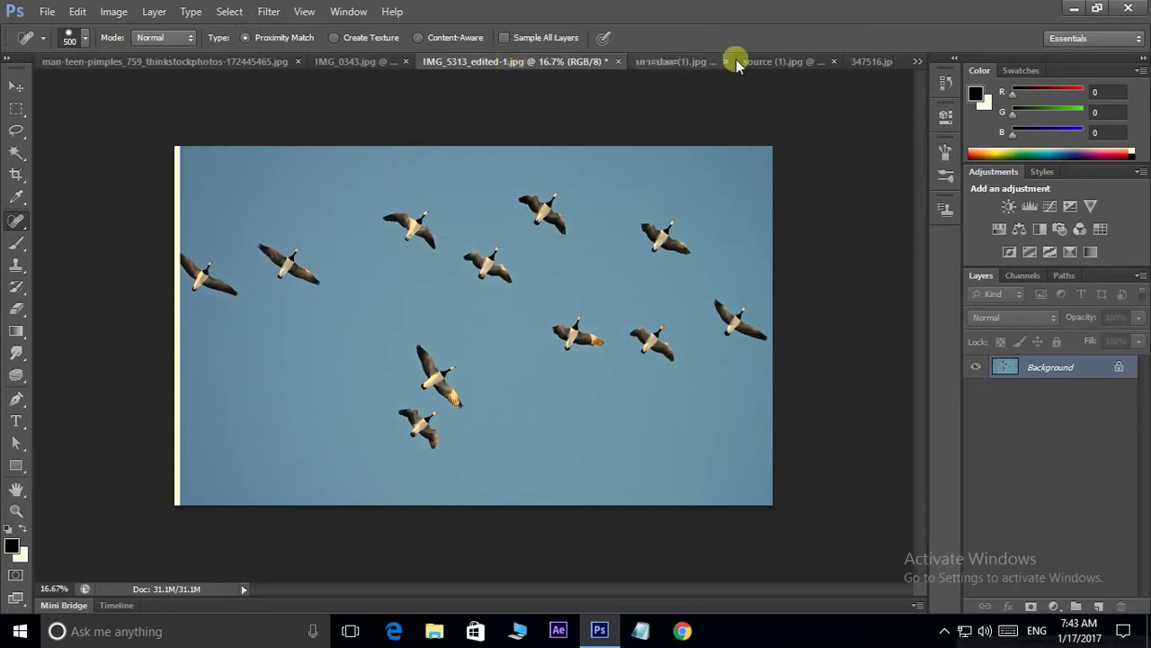
# Switch to the beach photo with the rock and resize the healing brush to 175 px
pyautogui.click(686, 63)
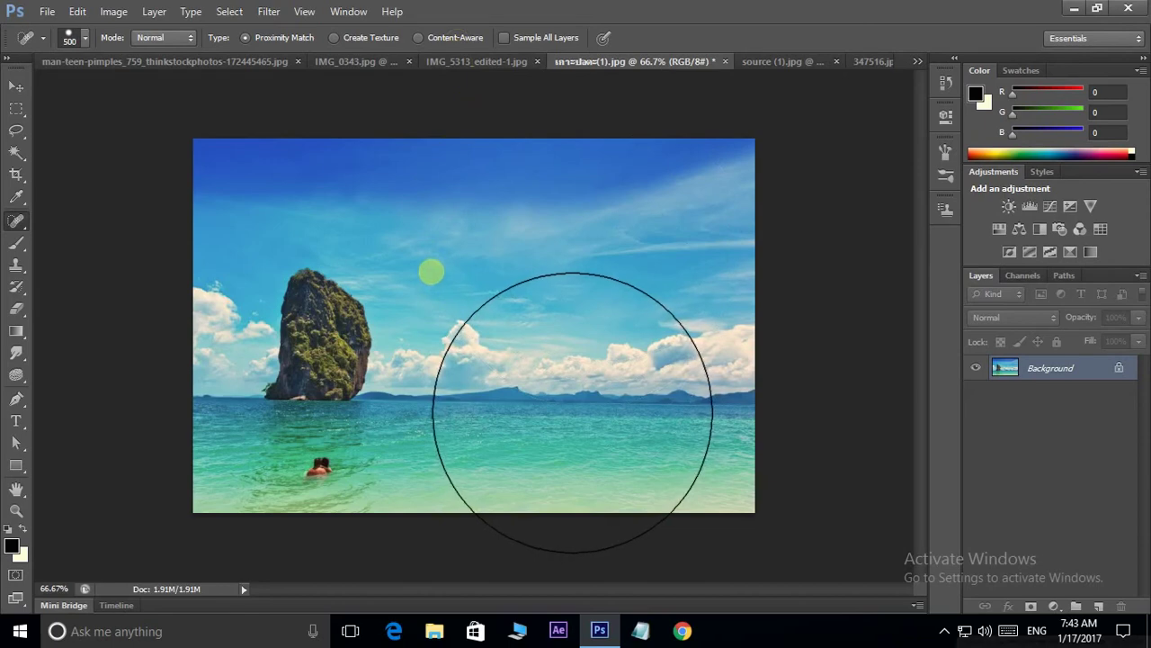
pyautogui.press('[')
pyautogui.press('[')
pyautogui.press('[')
pyautogui.press('[')
pyautogui.press('[')
pyautogui.press('[')
pyautogui.press('[')
pyautogui.press('[')
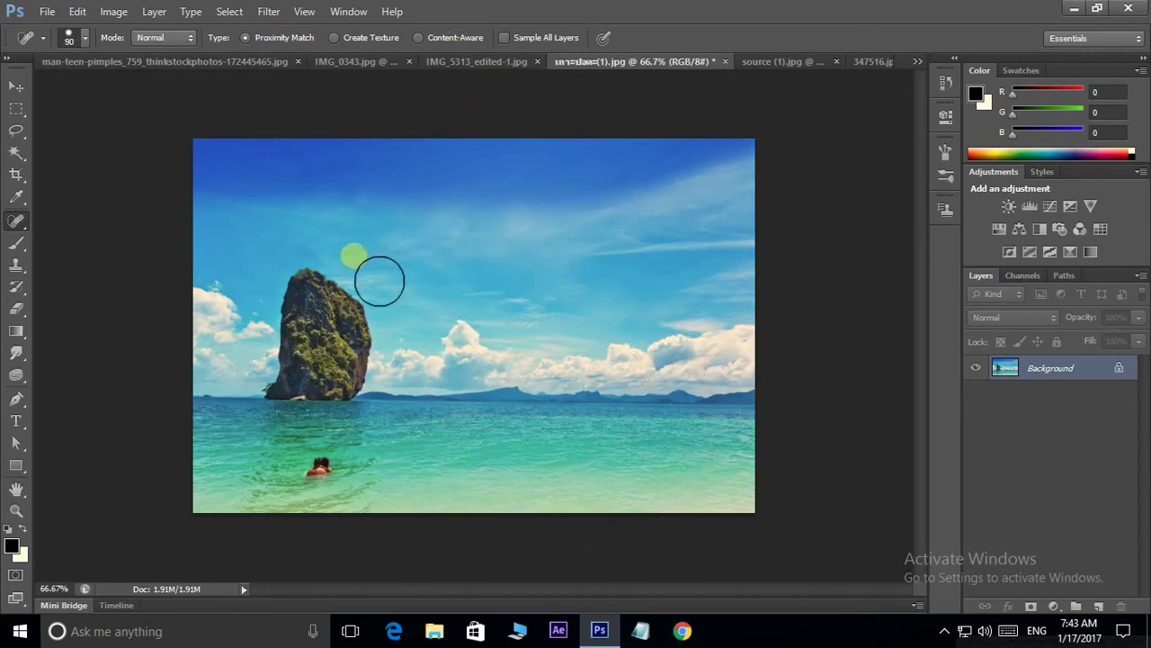
pyautogui.press(']')
pyautogui.press(']')
pyautogui.press(']')
pyautogui.press(']')
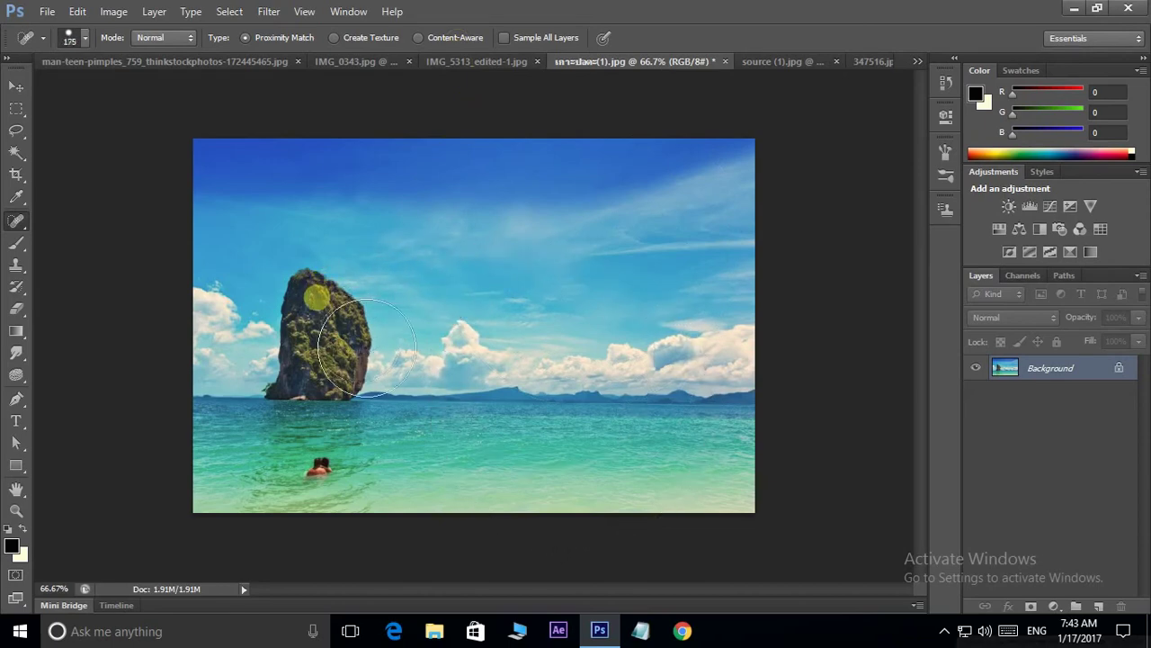
pyautogui.press(']')
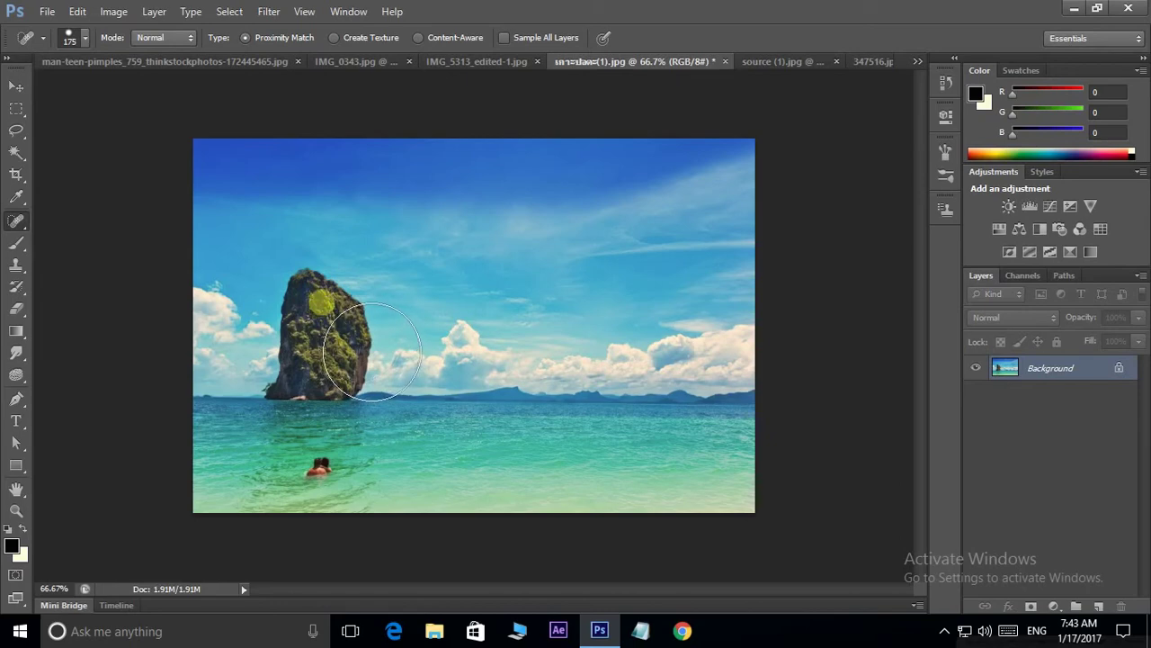
# Test healing the top of the rock, then undo every heal so the rock stays intact
pyautogui.click(321, 303)
pyautogui.click(325, 340)
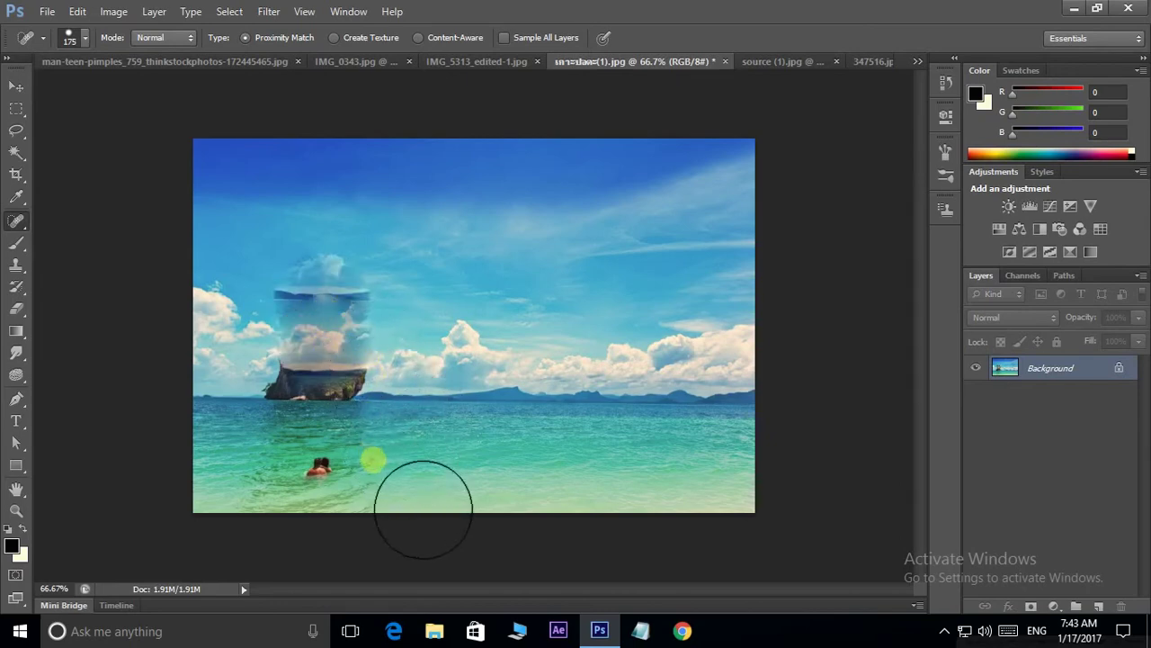
pyautogui.hotkey('ctrl', 'alt', 'z')
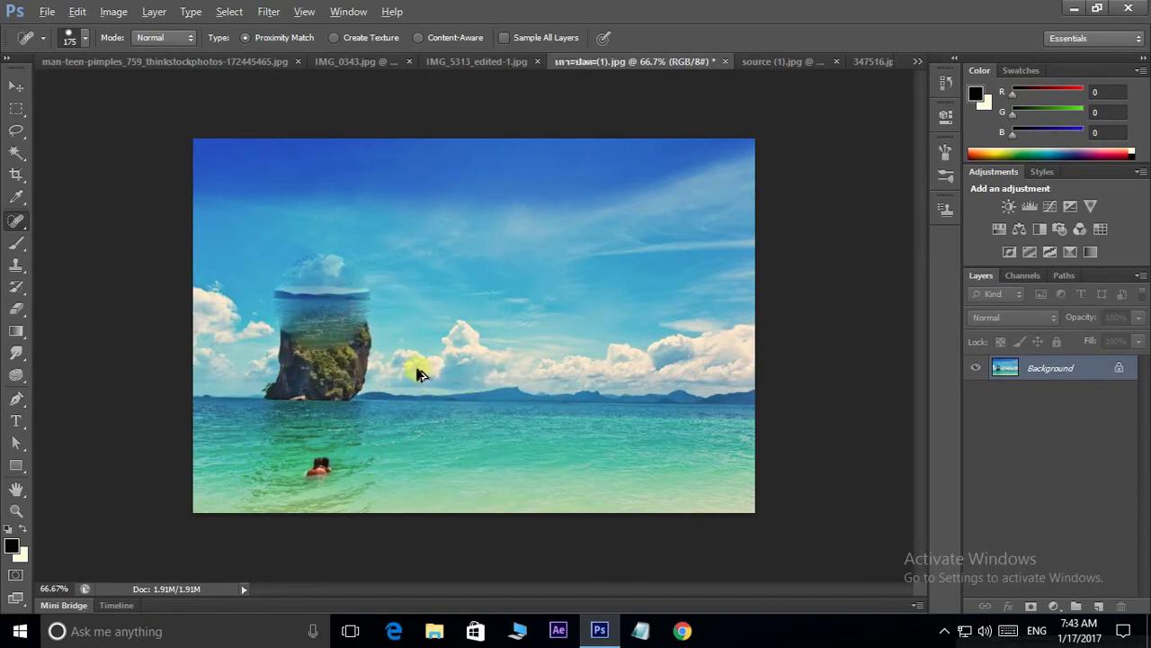
pyautogui.hotkey('ctrl', 'alt', 'z')
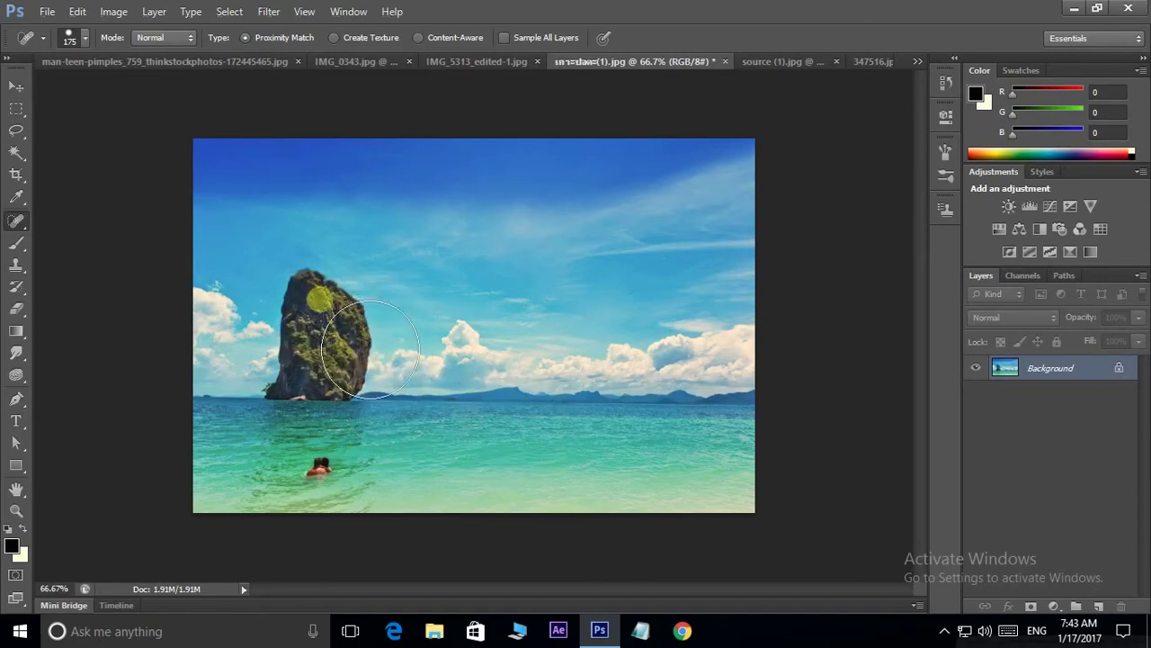
pyautogui.click(320, 304)
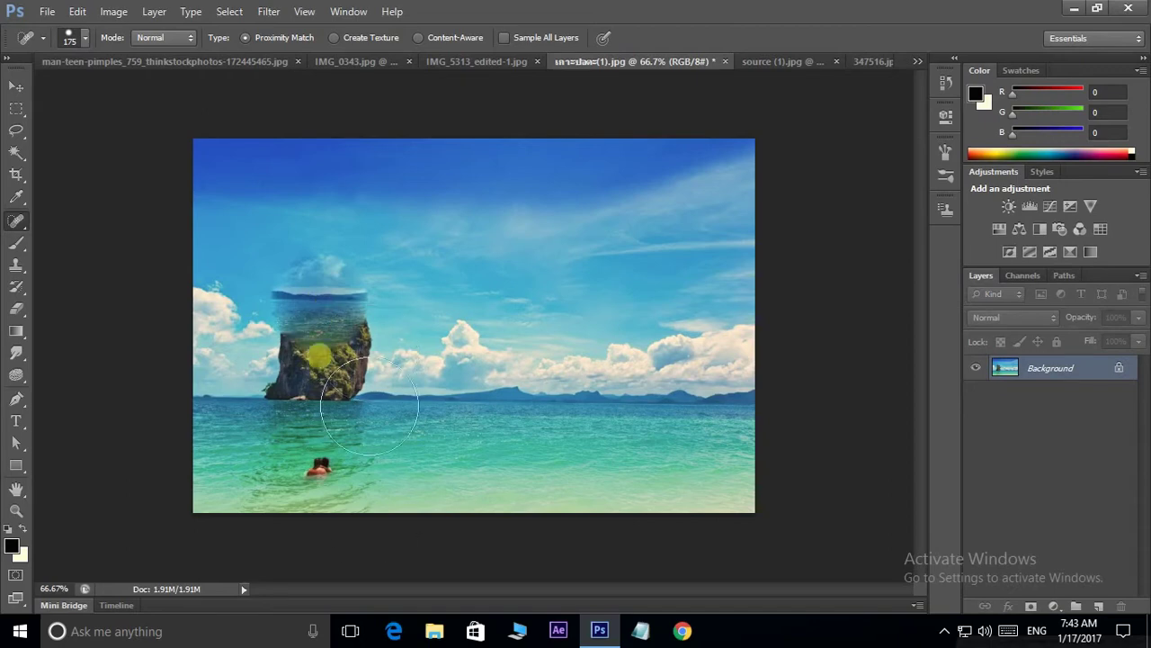
pyautogui.hotkey('ctrl', 'z')
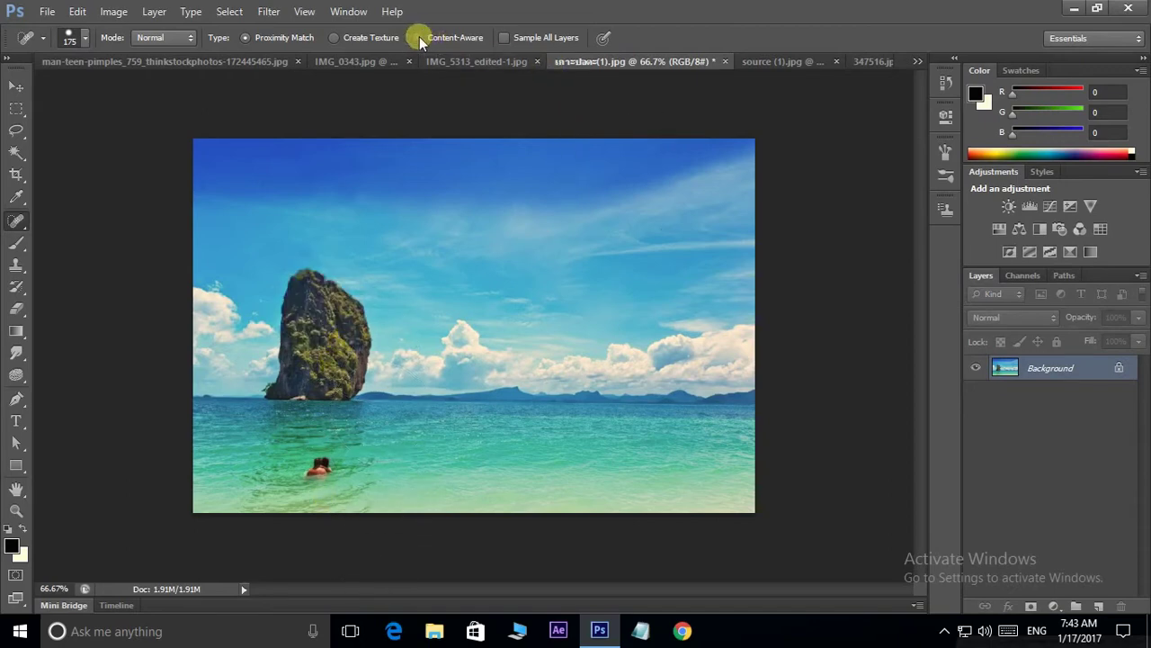
# Switch spot healing to Content-Aware and dab several heals over the top of the rock
pyautogui.click(419, 38)
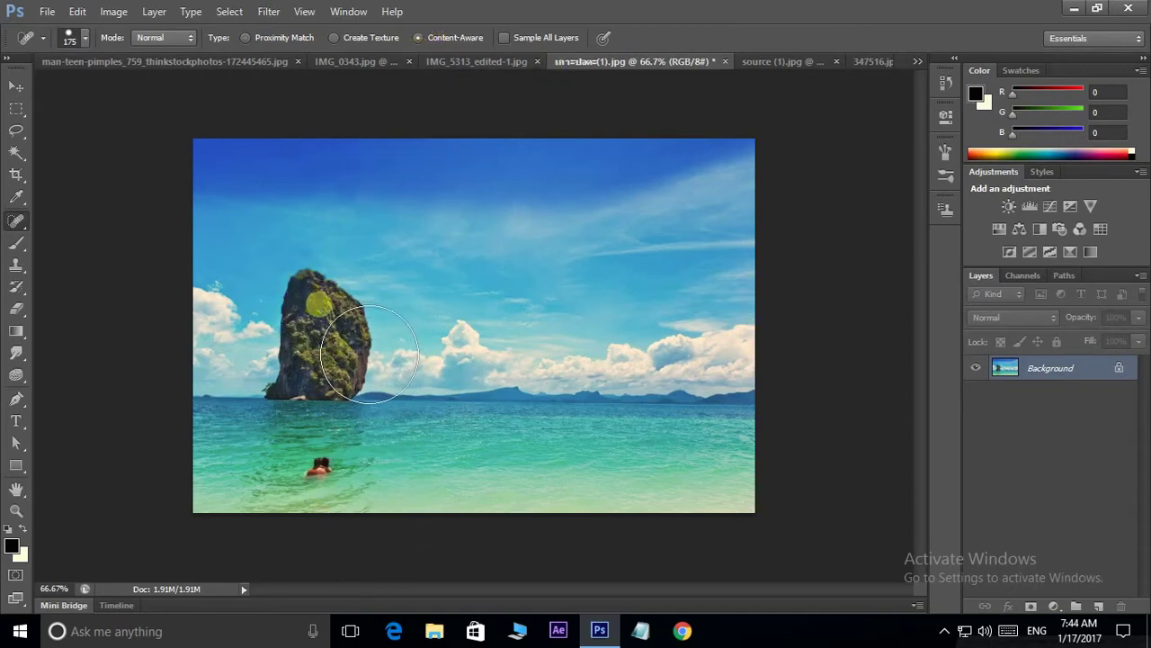
pyautogui.click(319, 304)
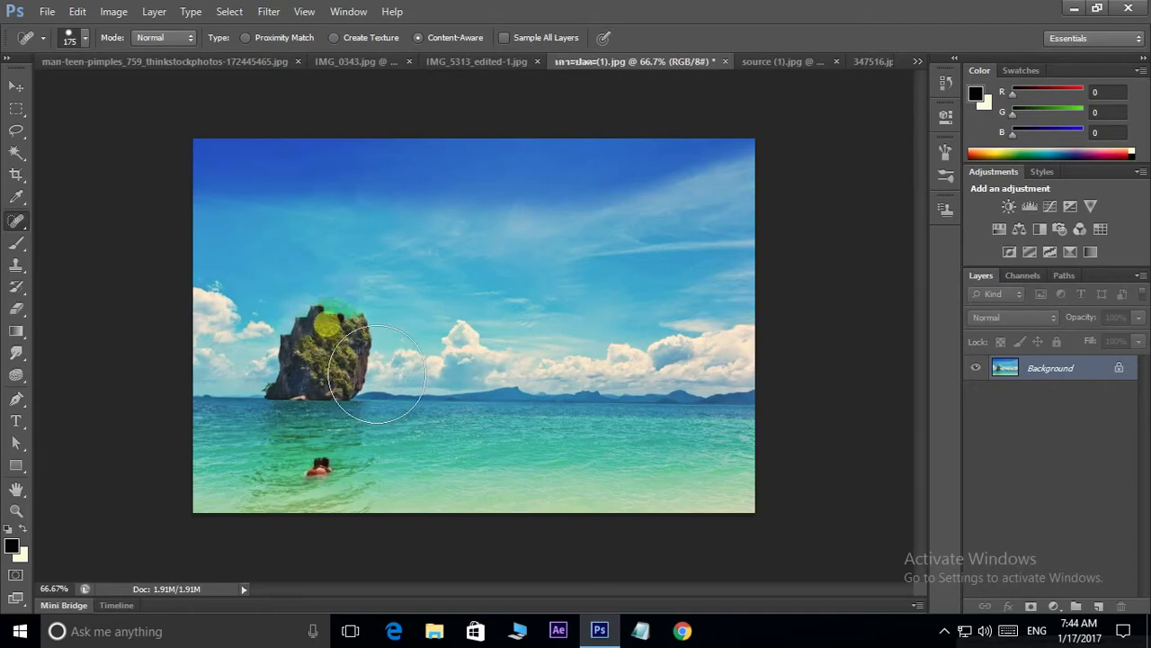
pyautogui.click(325, 326)
pyautogui.click(325, 328)
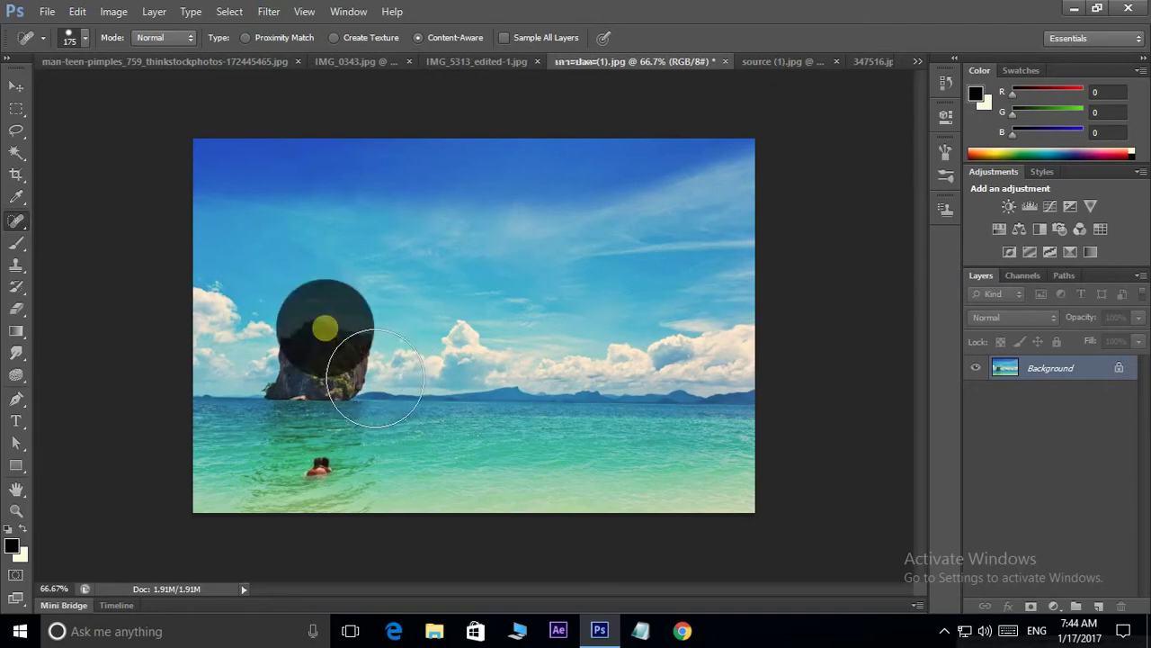
pyautogui.click(333, 325)
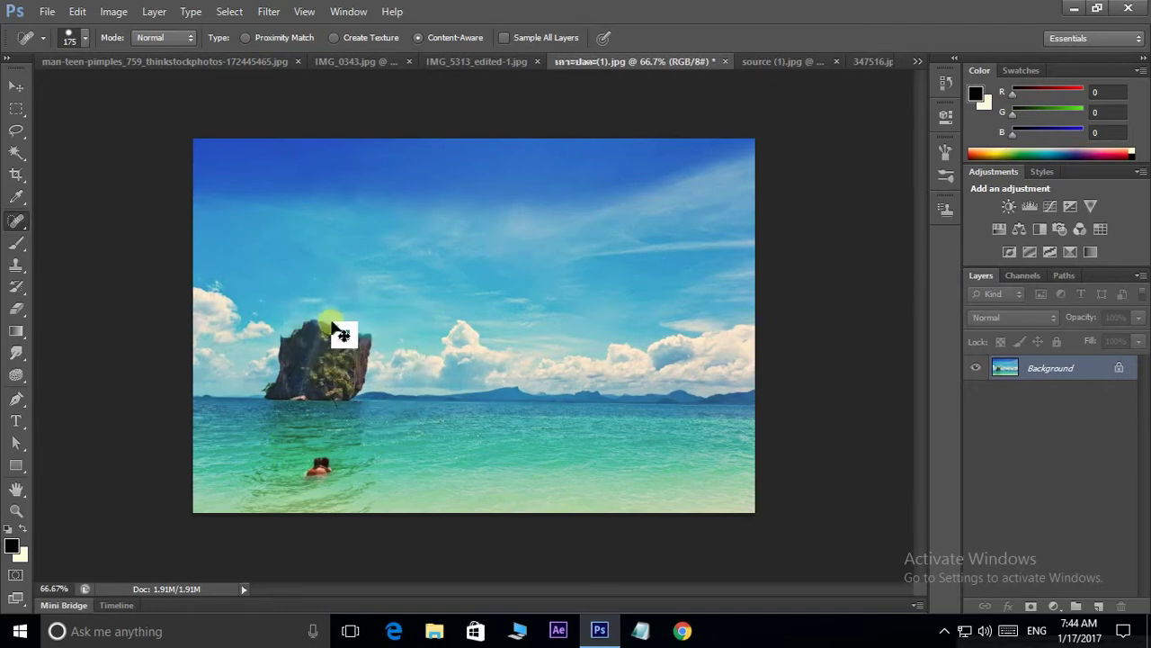
# Restore the rock to full height, then paint one healing stroke from the sky down over the whole rock
pyautogui.click(352, 315)
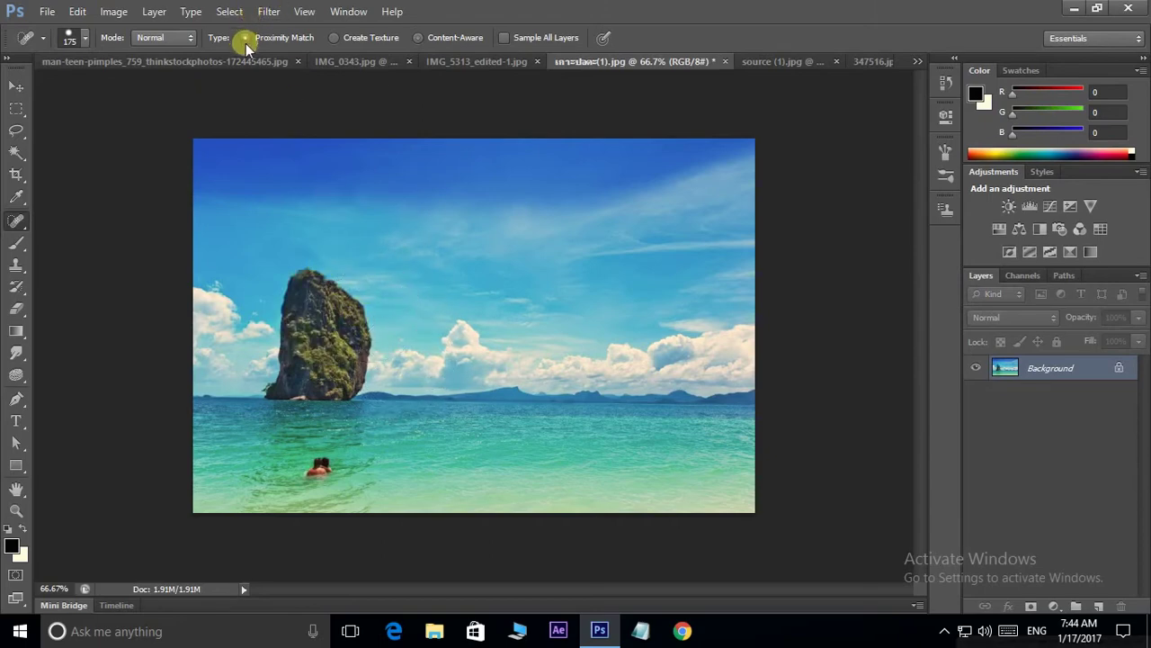
pyautogui.moveTo(315, 198); pyautogui.dragTo(331, 340)
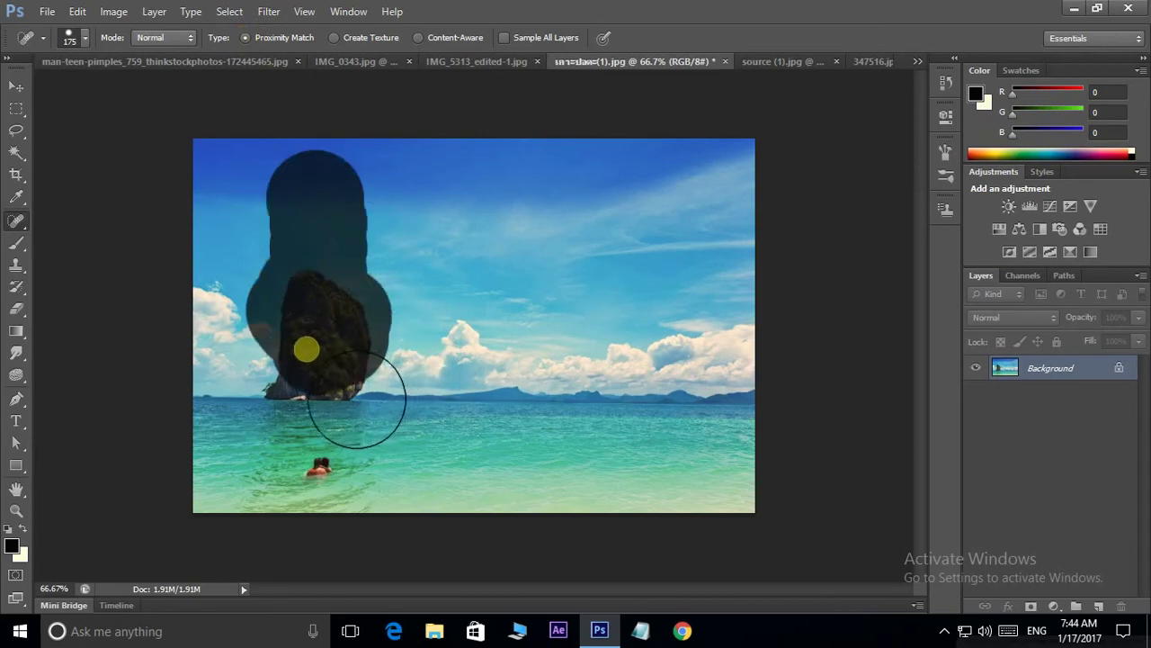
pyautogui.moveTo(381, 391)
pyautogui.mouseDown()
pyautogui.moveTo(338, 403)
pyautogui.moveTo(373, 404)
pyautogui.mouseUp()
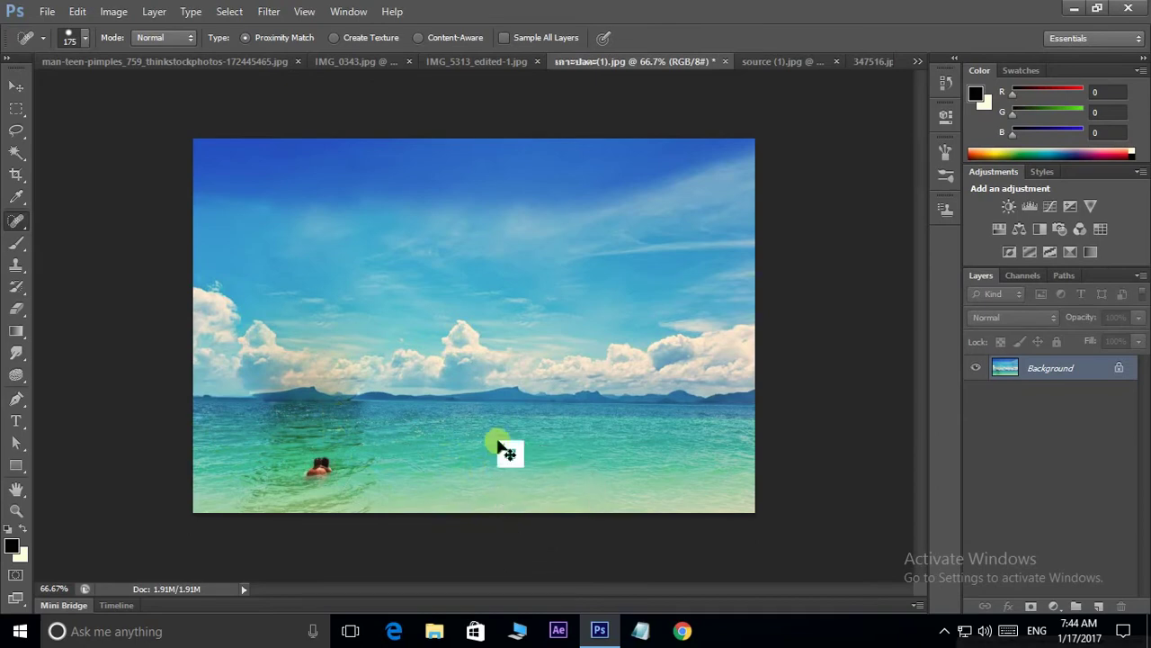
# Undo the rock removal, switch sampling to Create Texture, and heal over the swimmer
pyautogui.hotkey('ctrl', 'z')
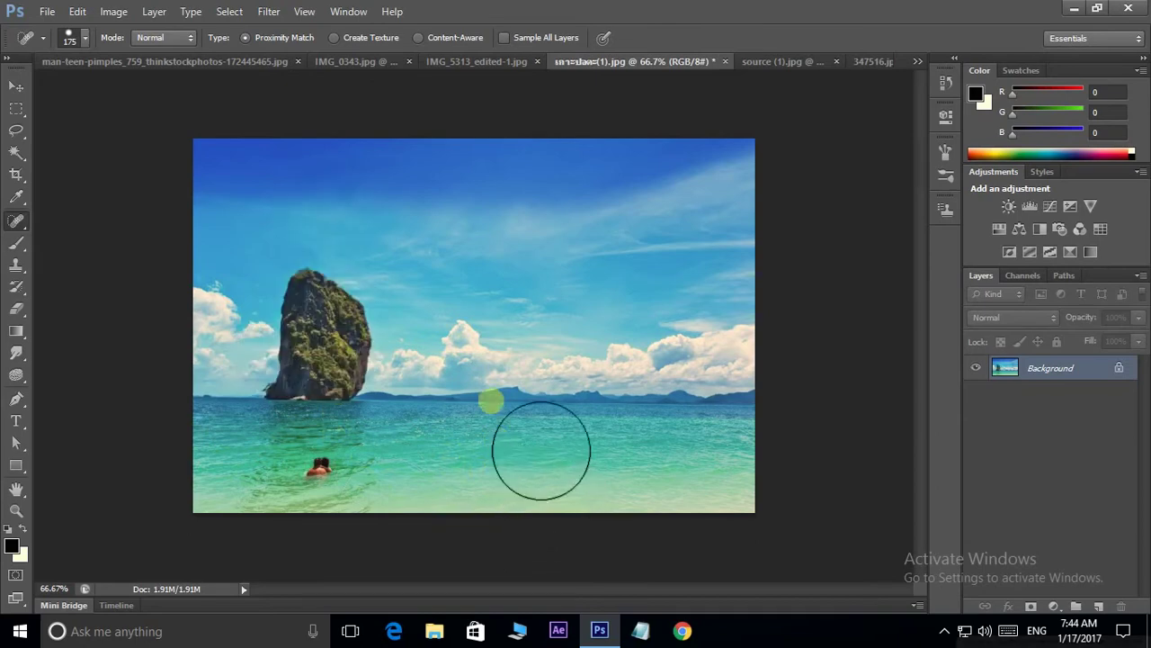
pyautogui.click(332, 38)
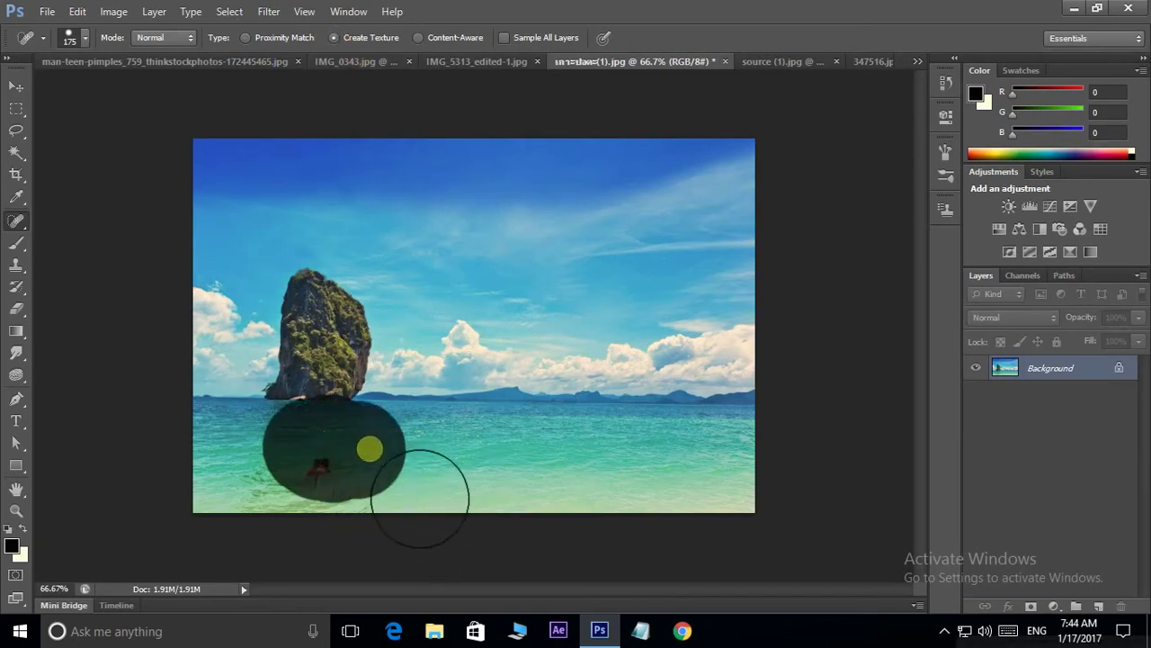
pyautogui.moveTo(320, 450); pyautogui.dragTo(393, 450)
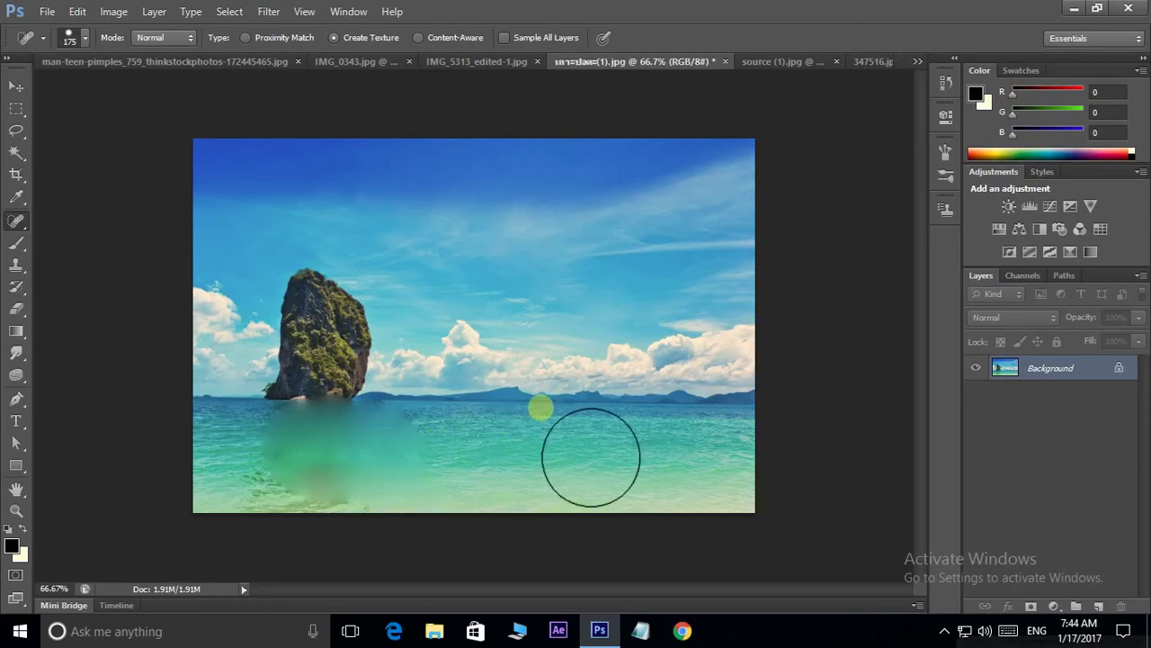
# At 200% zoom, heal from the rock across the horizon and sky with Create Texture
pyautogui.hotkey('ctrl', '+')
pyautogui.hotkey('ctrl', '+')
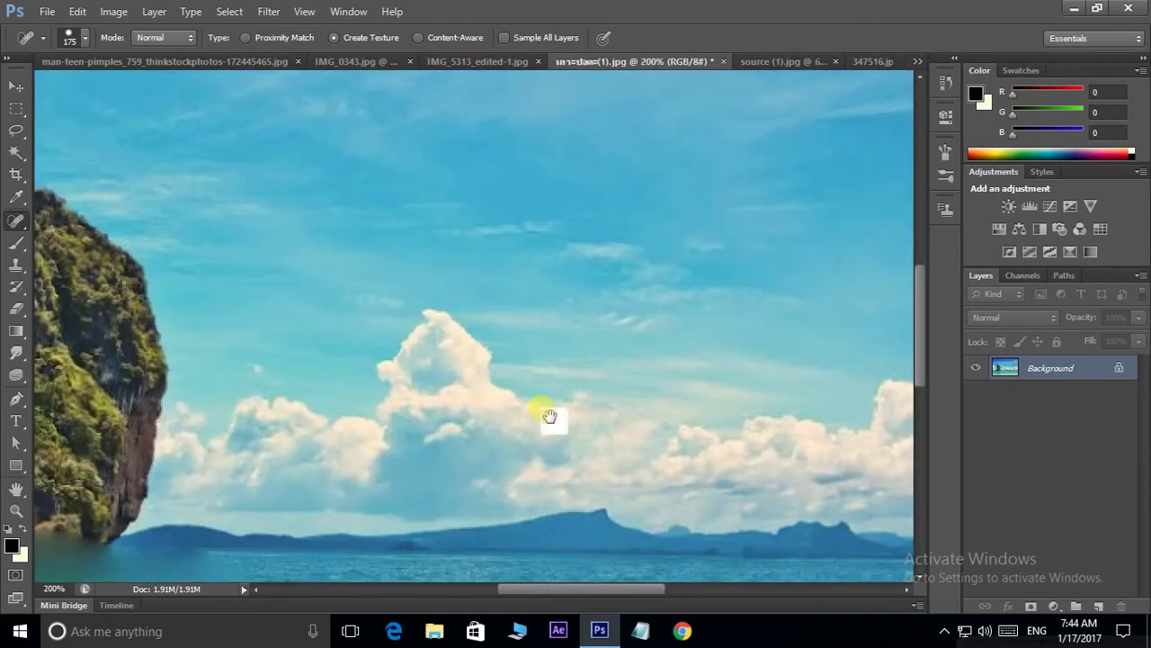
pyautogui.moveTo(550, 416); pyautogui.dragTo(509, 231)
pyautogui.moveTo(458, 294); pyautogui.dragTo(529, 201)
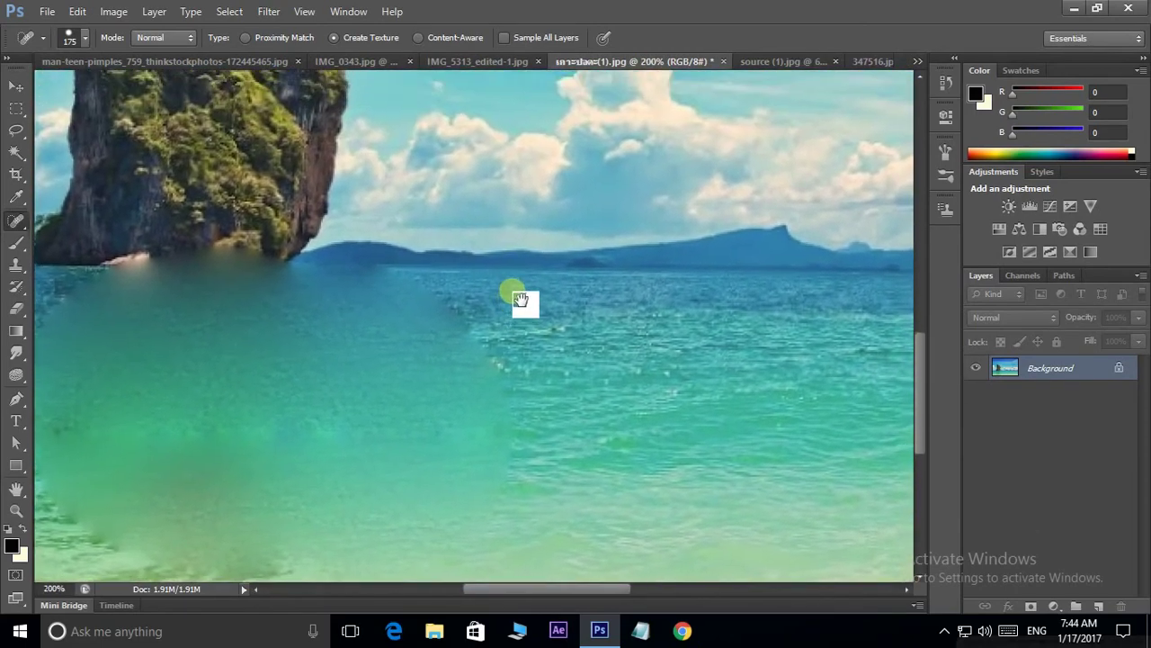
pyautogui.moveTo(520, 300); pyautogui.dragTo(515, 337)
pyautogui.moveTo(332, 221); pyautogui.dragTo(646, 237)
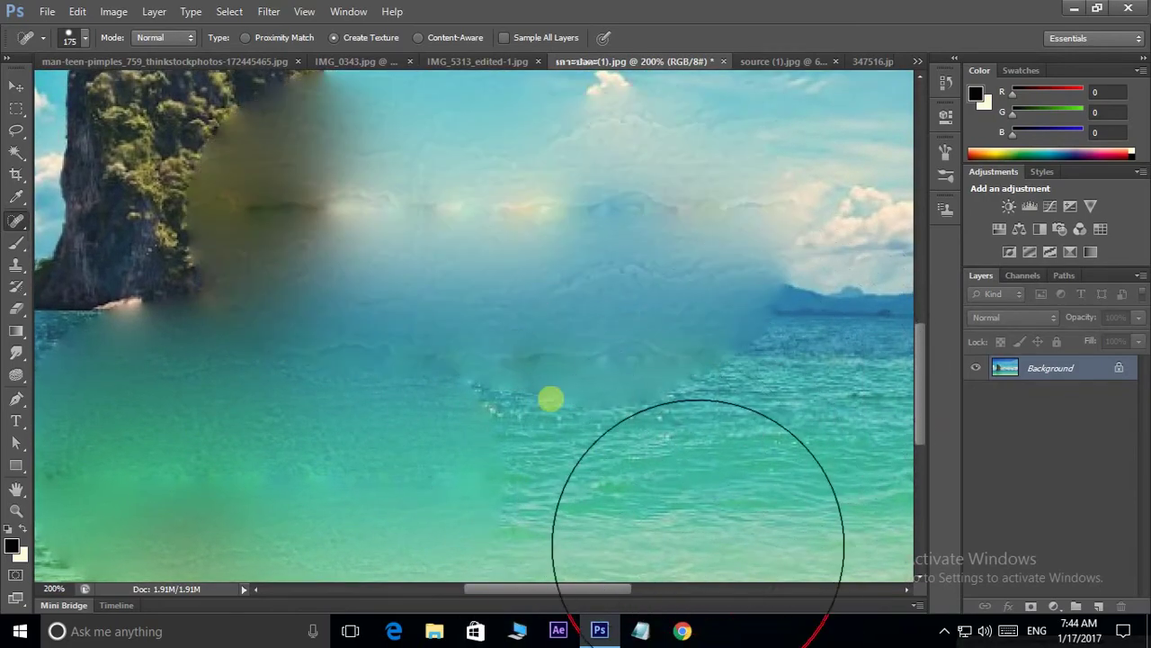
# Zoom back out and undo the texture healing strokes, leaving the rock intact
pyautogui.hotkey('ctrl', '-')
pyautogui.hotkey('ctrl', '-')
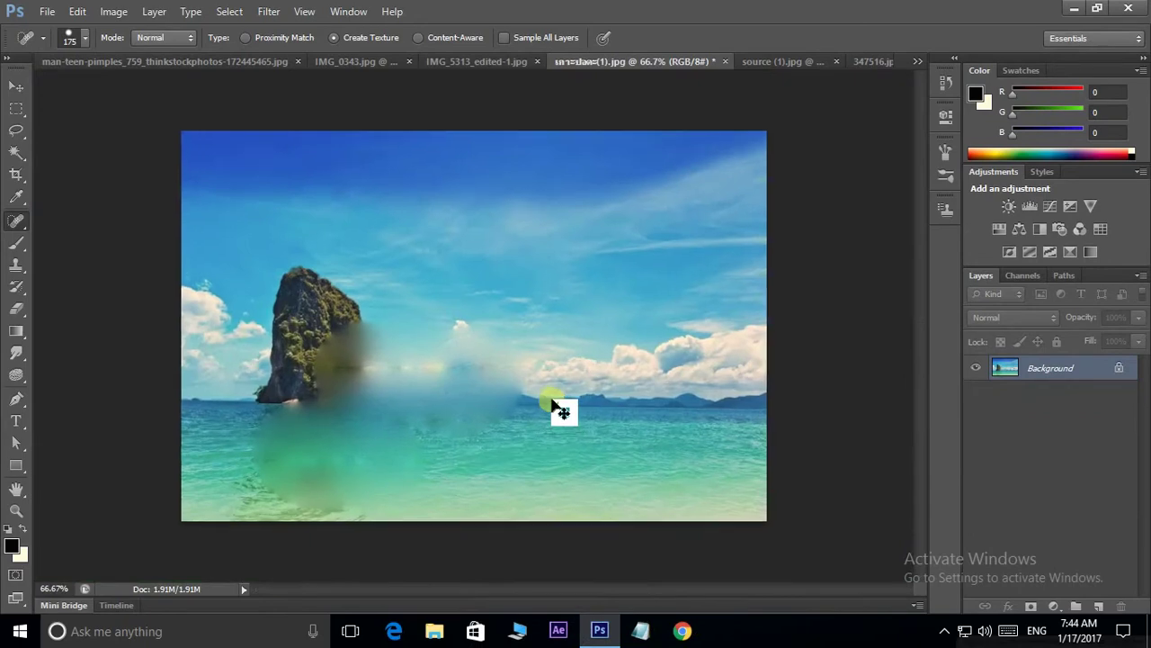
pyautogui.hotkey('ctrl', '+')
pyautogui.hotkey('ctrl', 'alt', 'z')
pyautogui.hotkey('ctrl', 'alt', 'z')
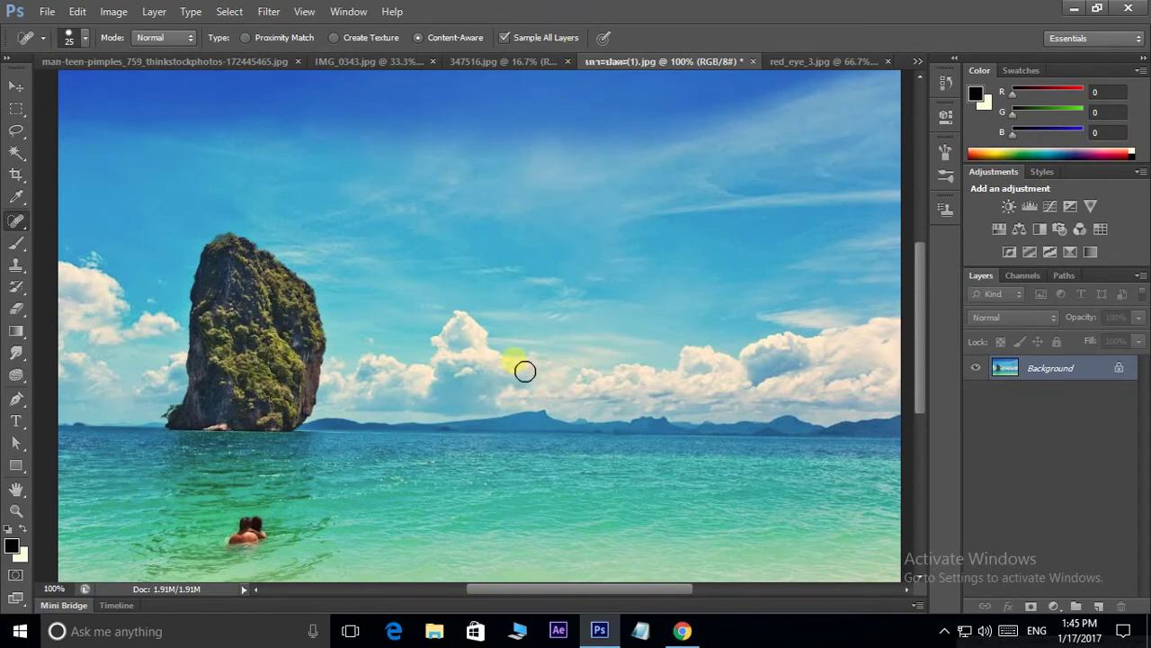
# Open the kangaroo beach photo, select all of it, and paste it into the island beach image as Layer 1
pyautogui.hotkey('ctrl', 'o')
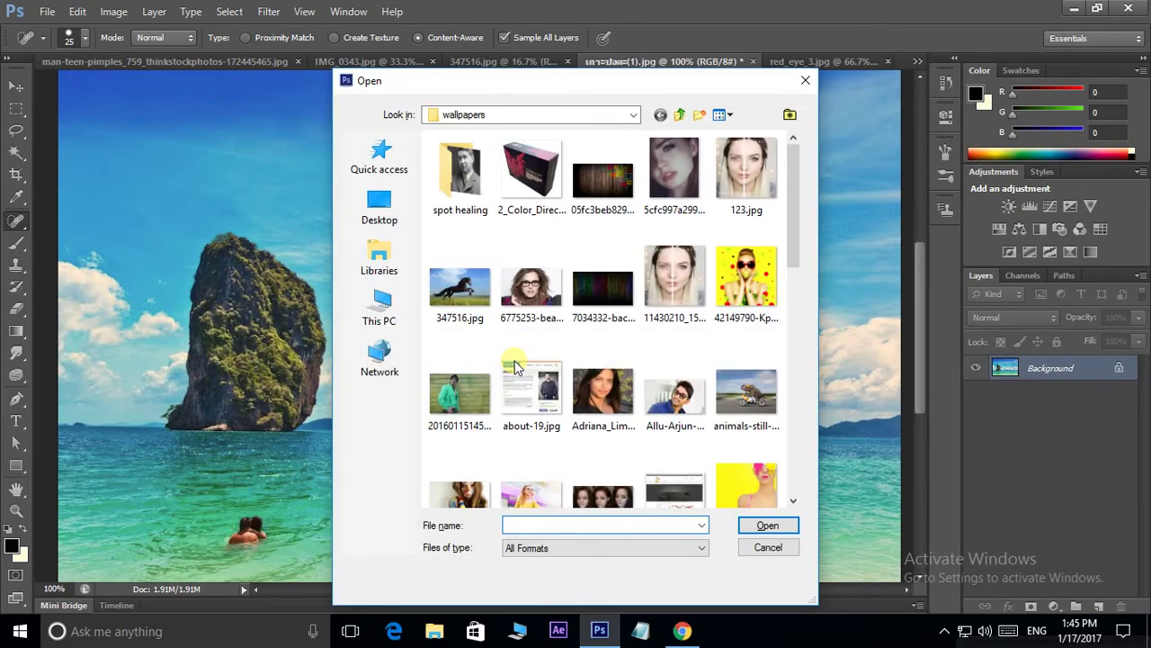
pyautogui.scroll(-2, 514, 367)
pyautogui.scroll(-2, 559, 358)
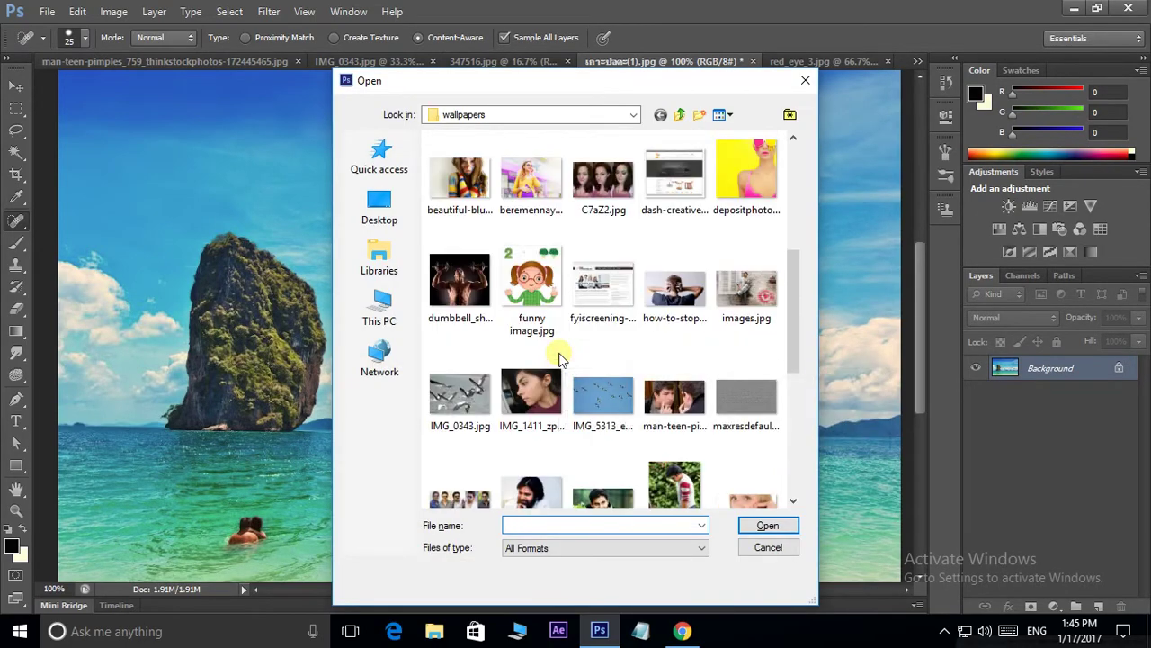
pyautogui.scroll(-2, 562, 351)
pyautogui.scroll(-2, 611, 378)
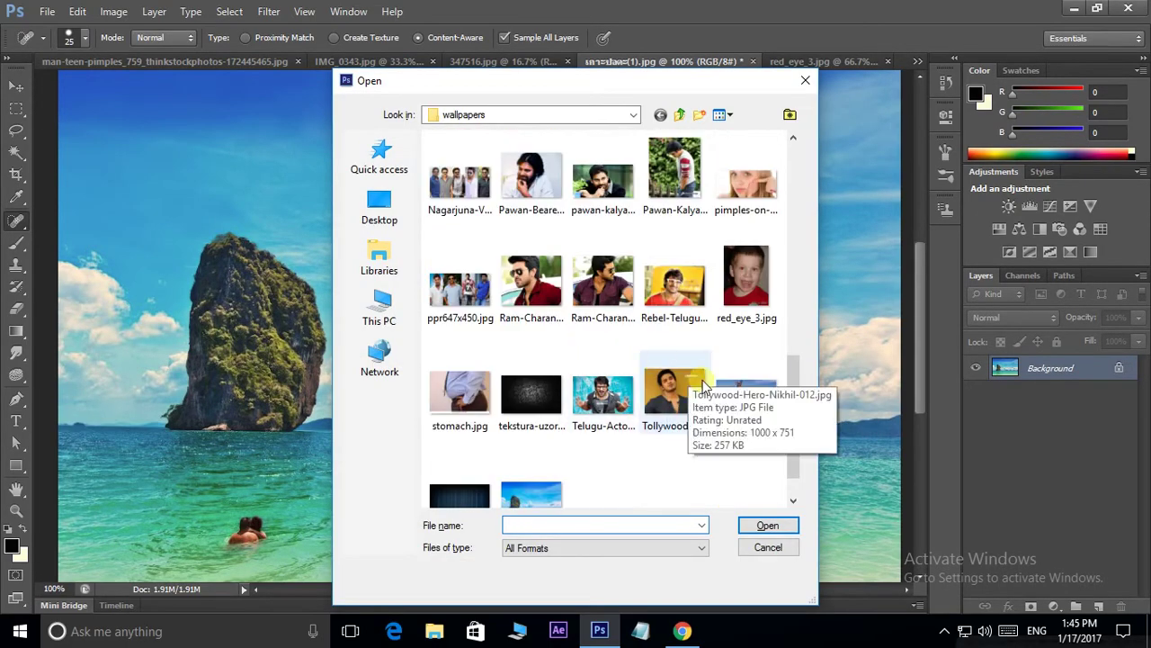
pyautogui.click(745, 389)
pyautogui.click(791, 529)
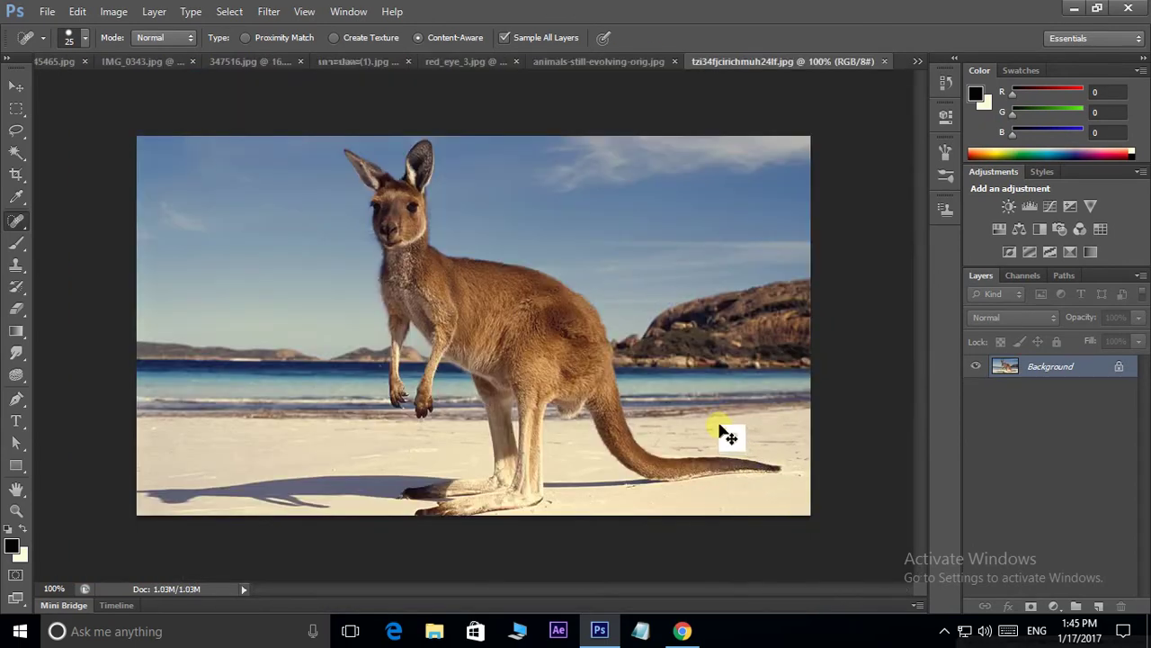
pyautogui.hotkey('ctrl', 'a')
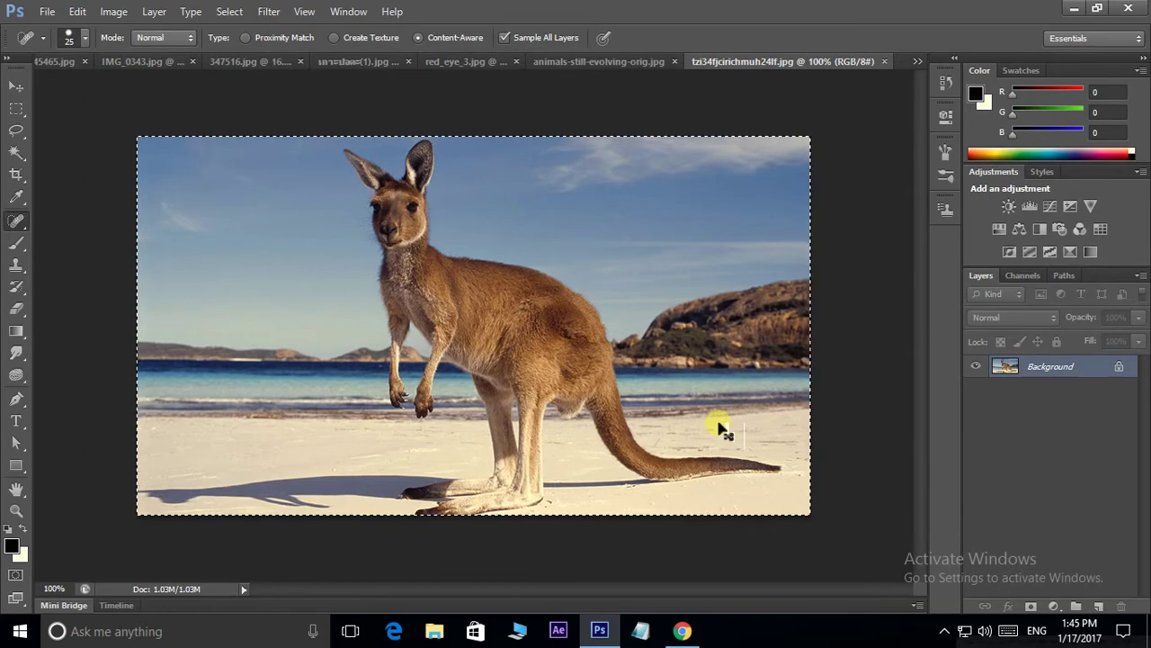
pyautogui.click(384, 59)
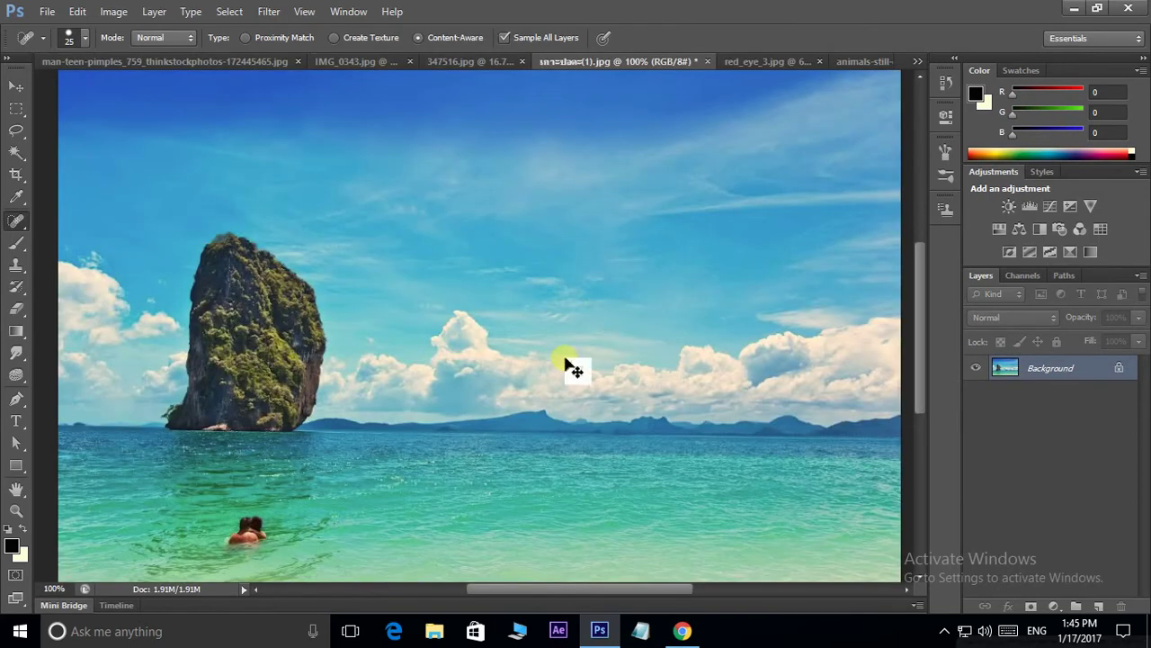
pyautogui.hotkey('ctrl', 'v')
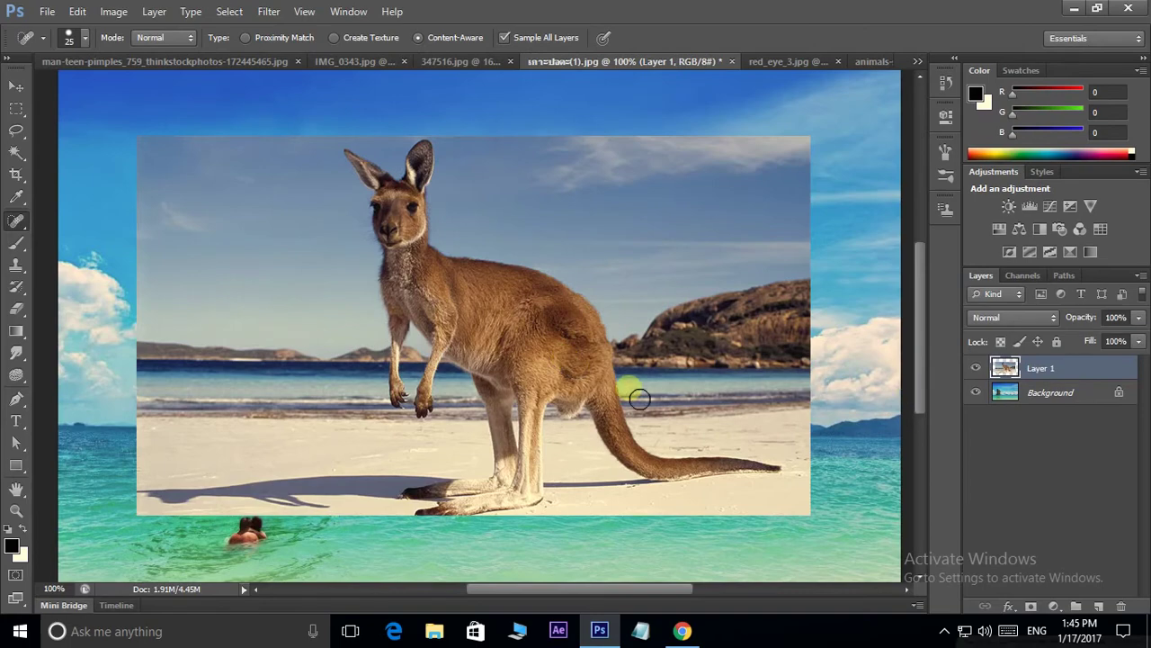
# Free-transform the kangaroo layer to about 66% size over the lower right and commit it
pyautogui.hotkey('ctrl', 't')
pyautogui.moveTo(137, 137)
pyautogui.mouseDown()
pyautogui.moveTo(409, 295)
pyautogui.moveTo(361, 253)
pyautogui.mouseUp()
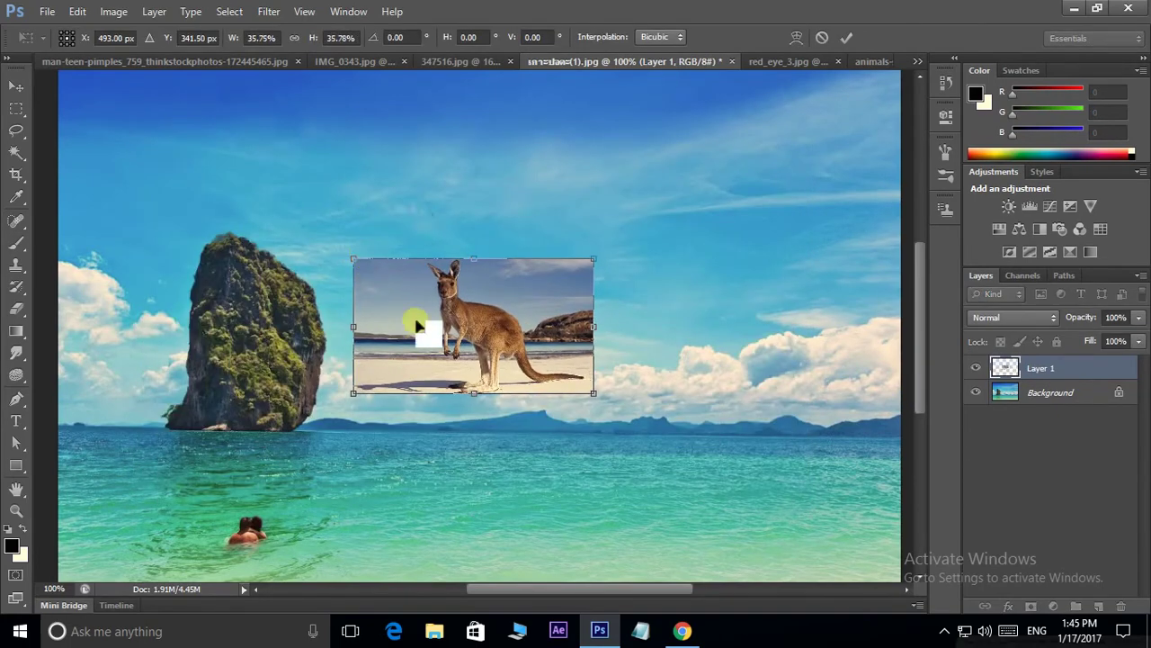
pyautogui.moveTo(481, 361); pyautogui.dragTo(750, 524)
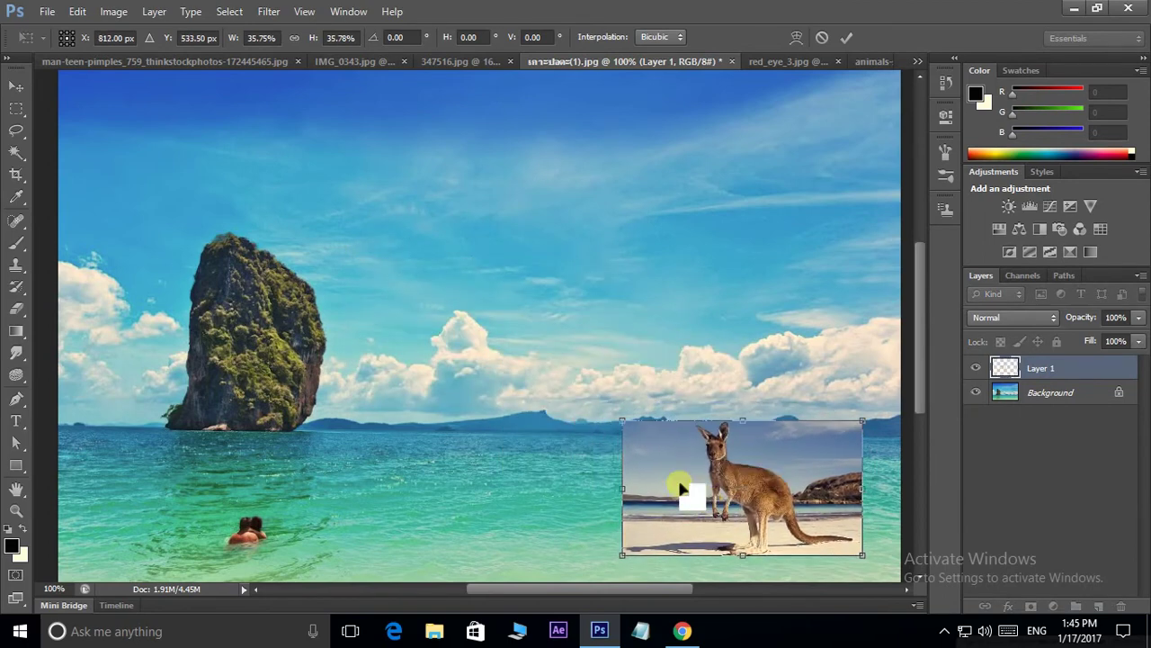
pyautogui.moveTo(623, 432); pyautogui.dragTo(523, 359)
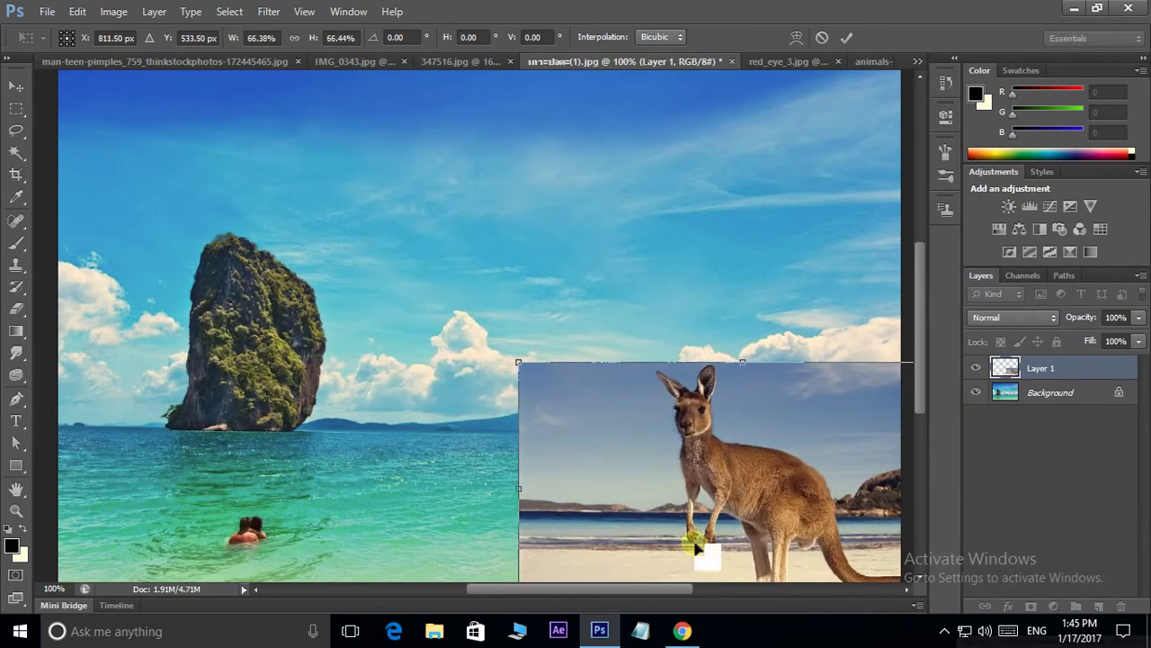
pyautogui.moveTo(689, 531)
pyautogui.mouseDown()
pyautogui.moveTo(687, 490)
pyautogui.moveTo(649, 500)
pyautogui.mouseUp()
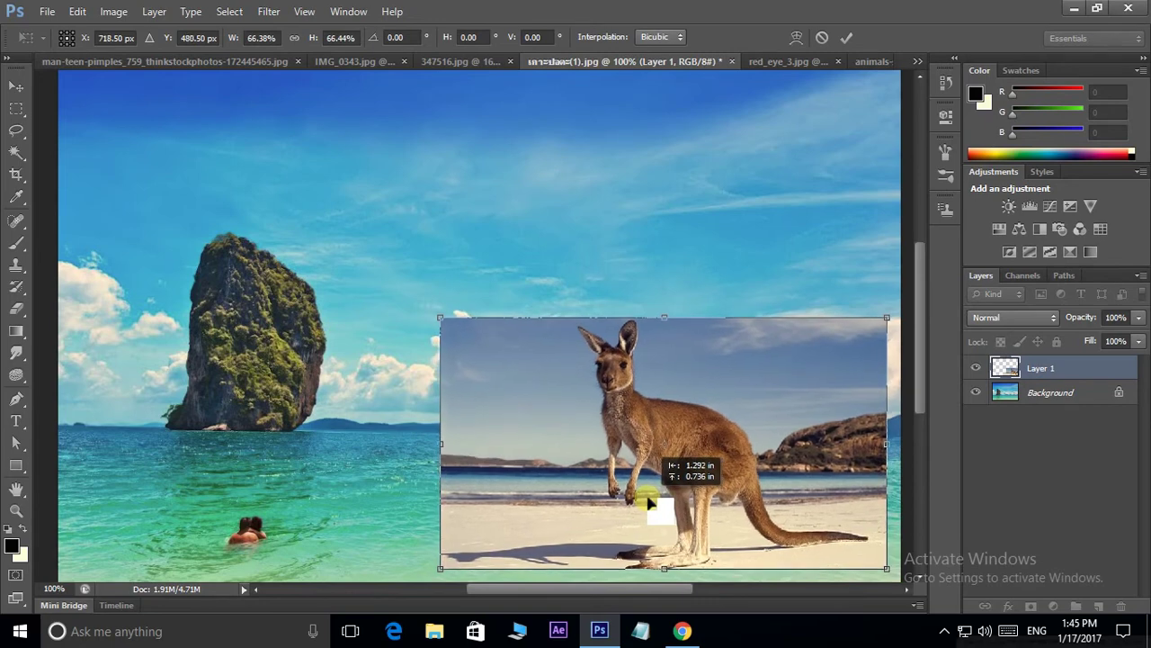
pyautogui.press('Return')
# Convert the Background layer into Layer 0 and make Layer 1 the active layer
pyautogui.press('j')
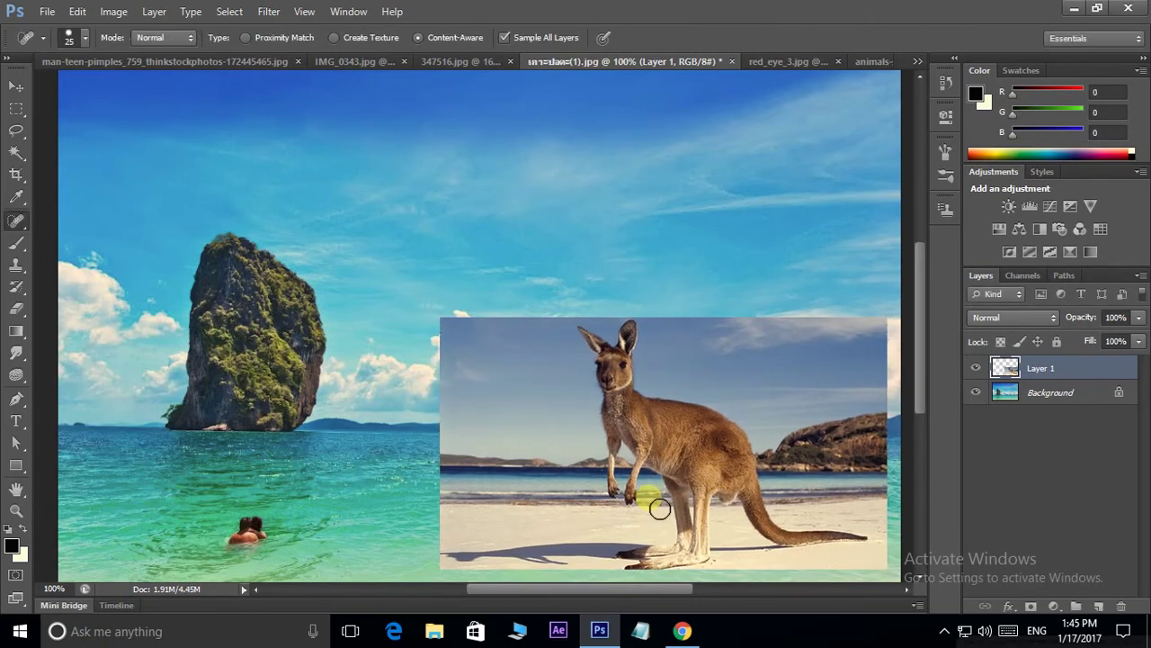
pyautogui.moveTo(740, 342); pyautogui.dragTo(720, 320)
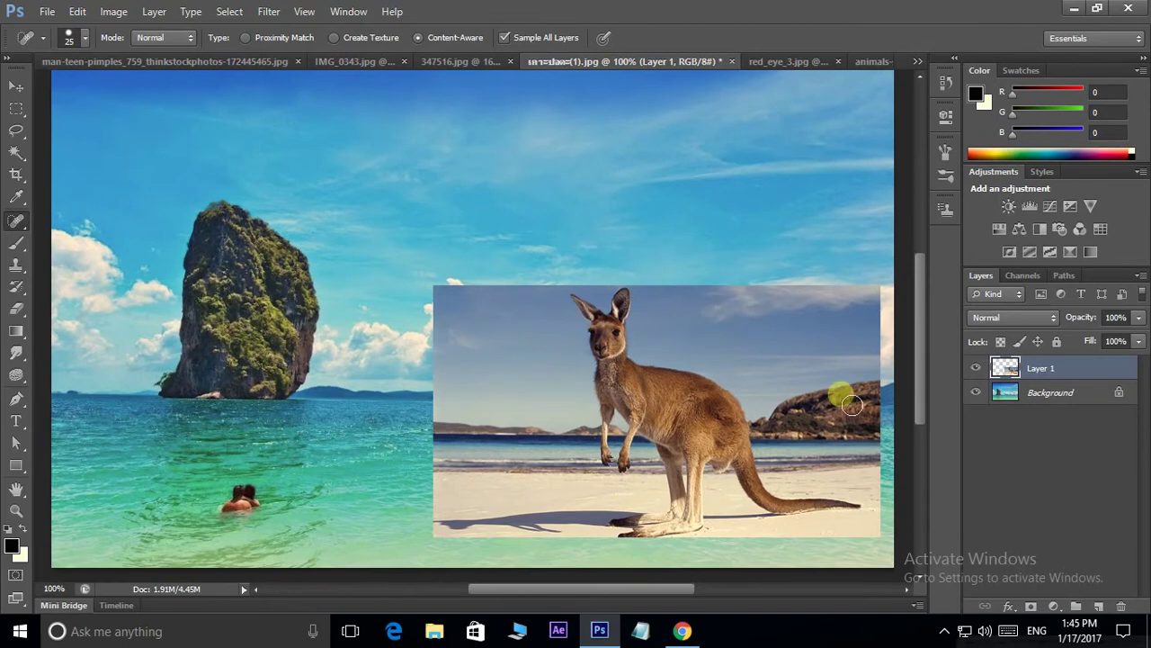
pyautogui.moveTo(771, 427); pyautogui.dragTo(775, 434)
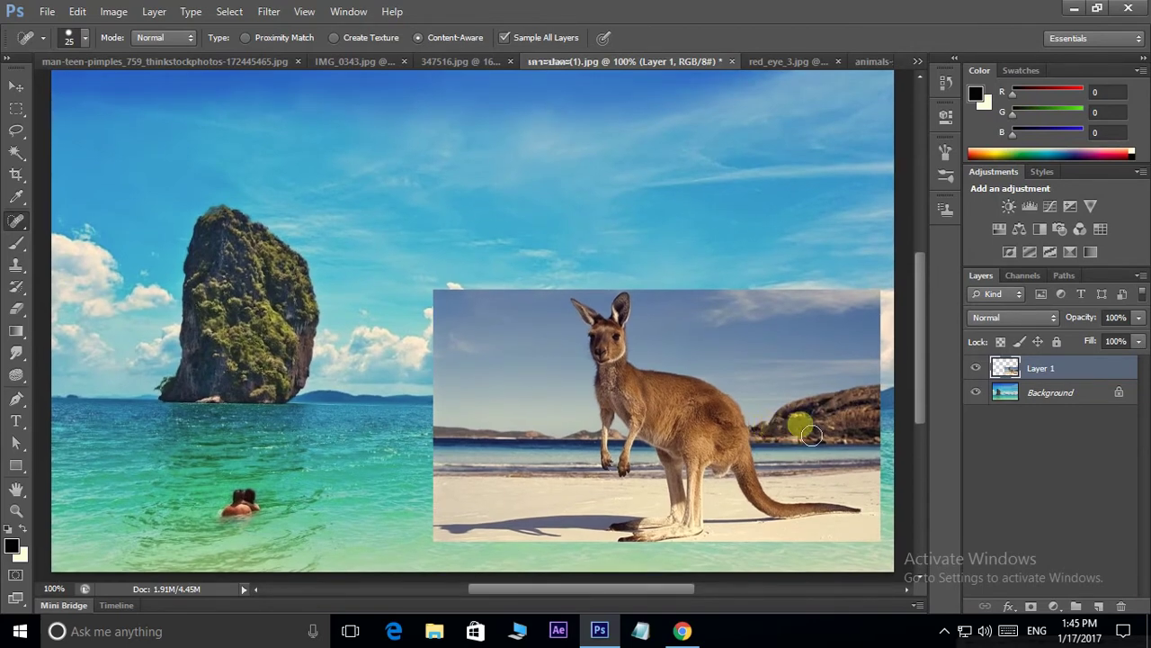
pyautogui.moveTo(998, 387); pyautogui.dragTo(1111, 403)
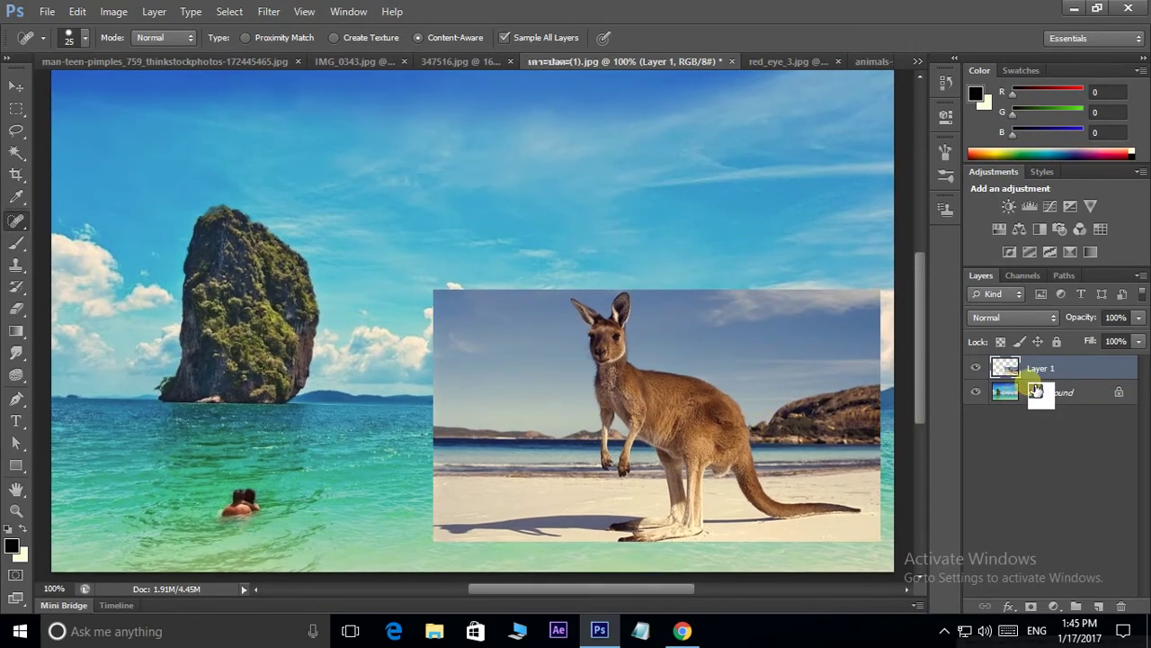
pyautogui.doubleClick(1111, 403)
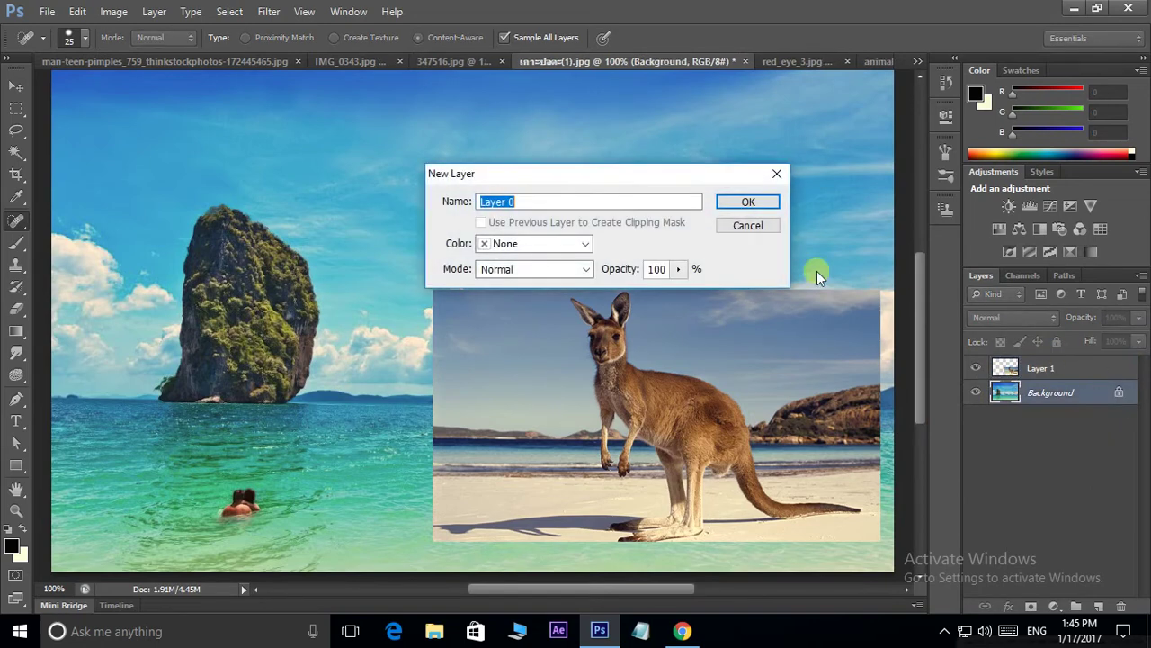
pyautogui.click(765, 202)
pyautogui.moveTo(1017, 392); pyautogui.dragTo(1048, 376)
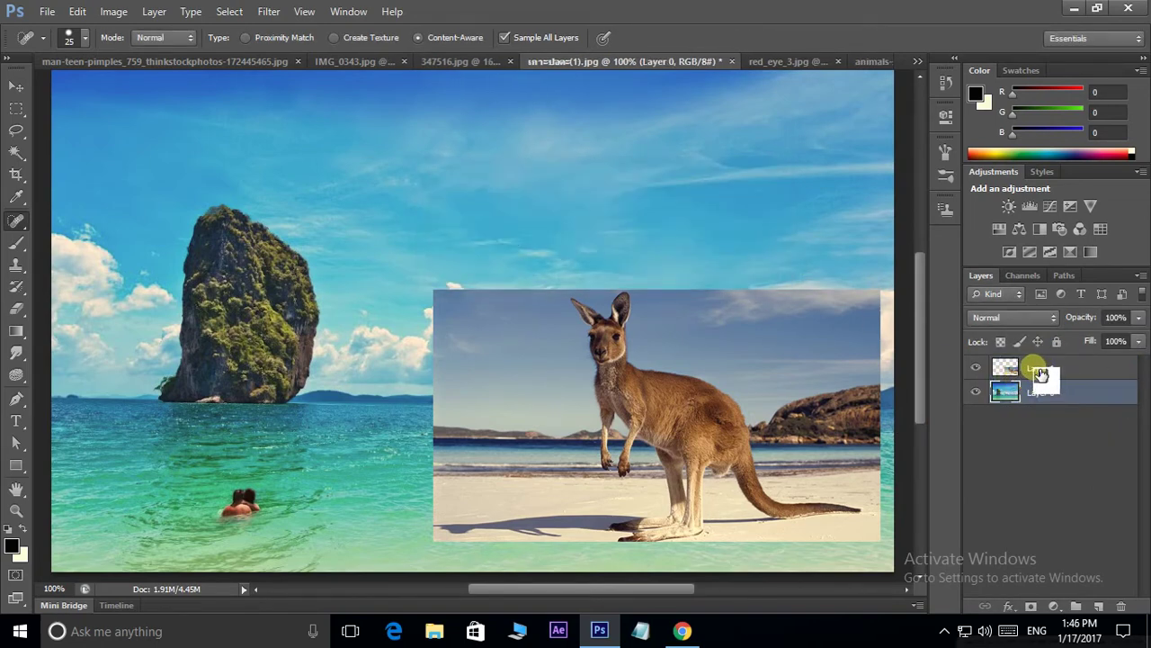
pyautogui.click(1041, 374)
# Enlarge the healing brush to 125 px and paint heals over the kangaroo and rock area
pyautogui.moveTo(1041, 386); pyautogui.dragTo(1040, 378)
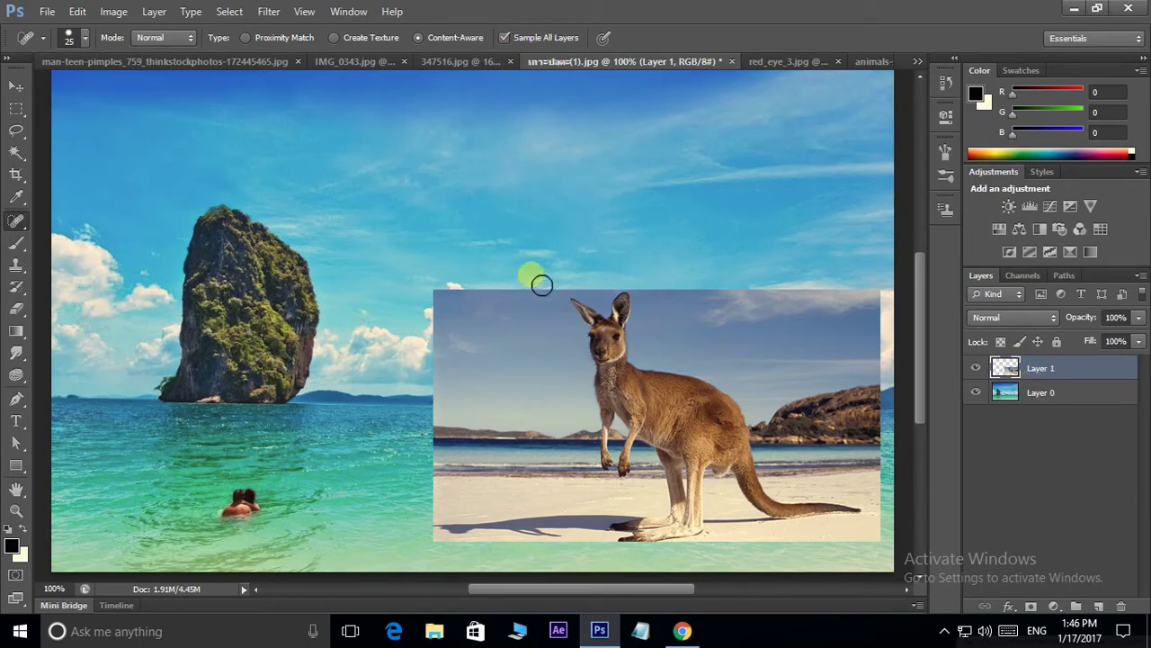
pyautogui.press(']')
pyautogui.press(']')
pyautogui.press(']')
pyautogui.moveTo(623, 356)
pyautogui.mouseDown()
pyautogui.moveTo(553, 372)
pyautogui.moveTo(330, 374)
pyautogui.mouseUp()
pyautogui.moveTo(289, 335); pyautogui.dragTo(288, 335)
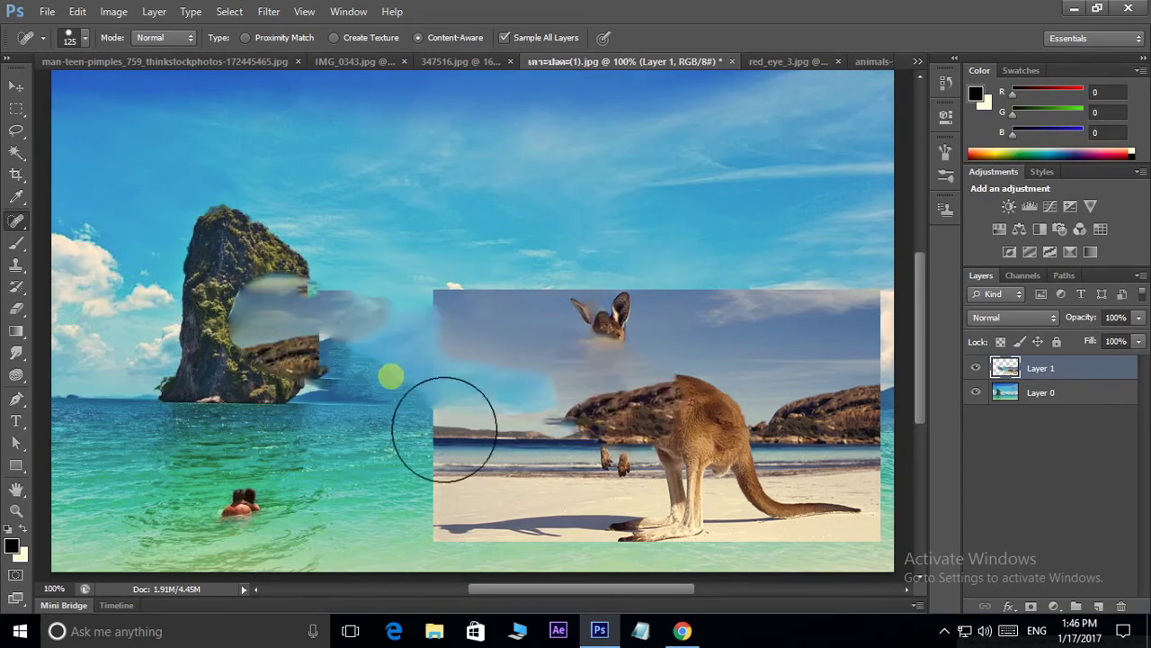
pyautogui.click(278, 287)
pyautogui.moveTo(278, 287); pyautogui.dragTo(216, 340)
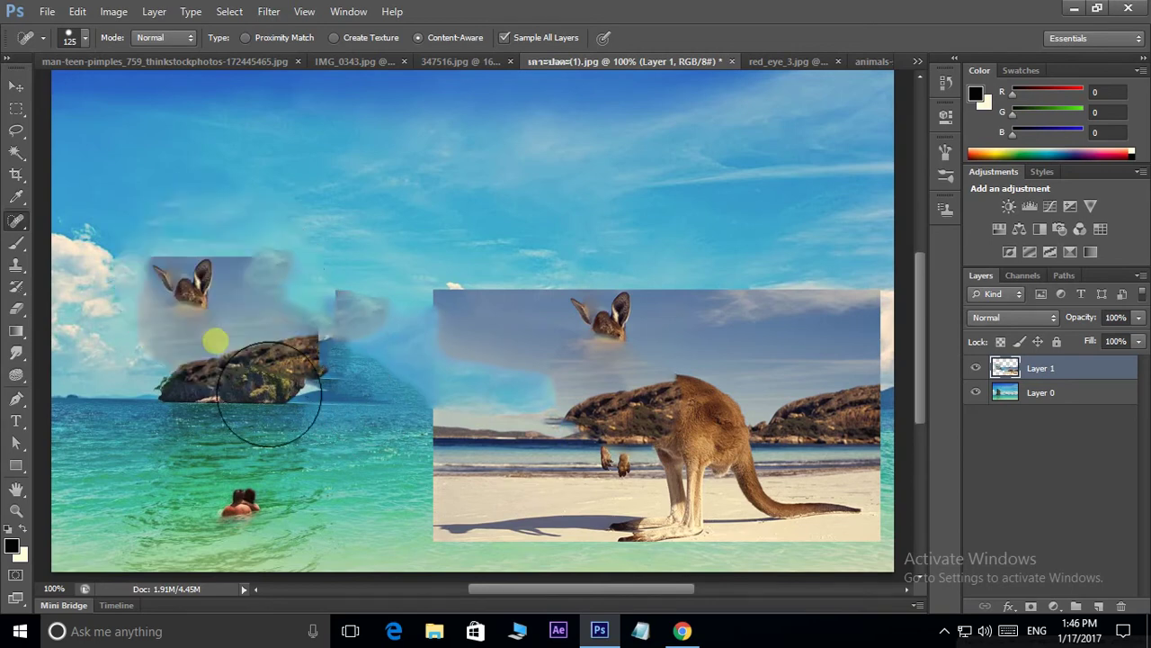
pyautogui.click(266, 378)
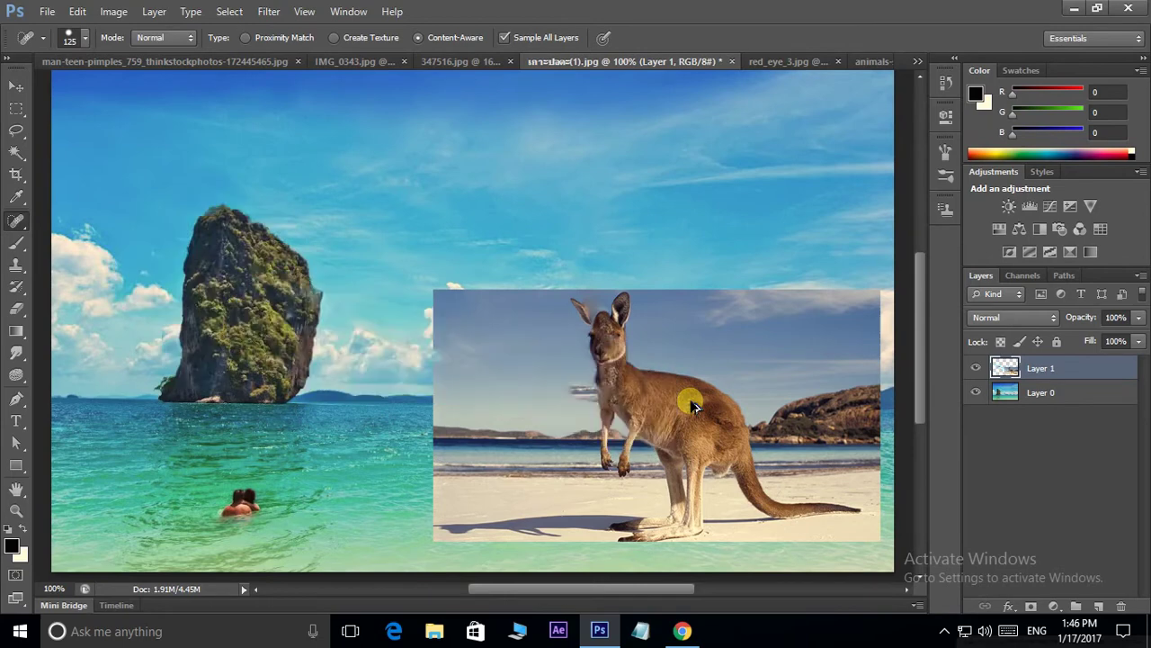
# Turn off Sample All Layers and repaint a heal from the kangaroo's head across the sky
pyautogui.click(504, 38)
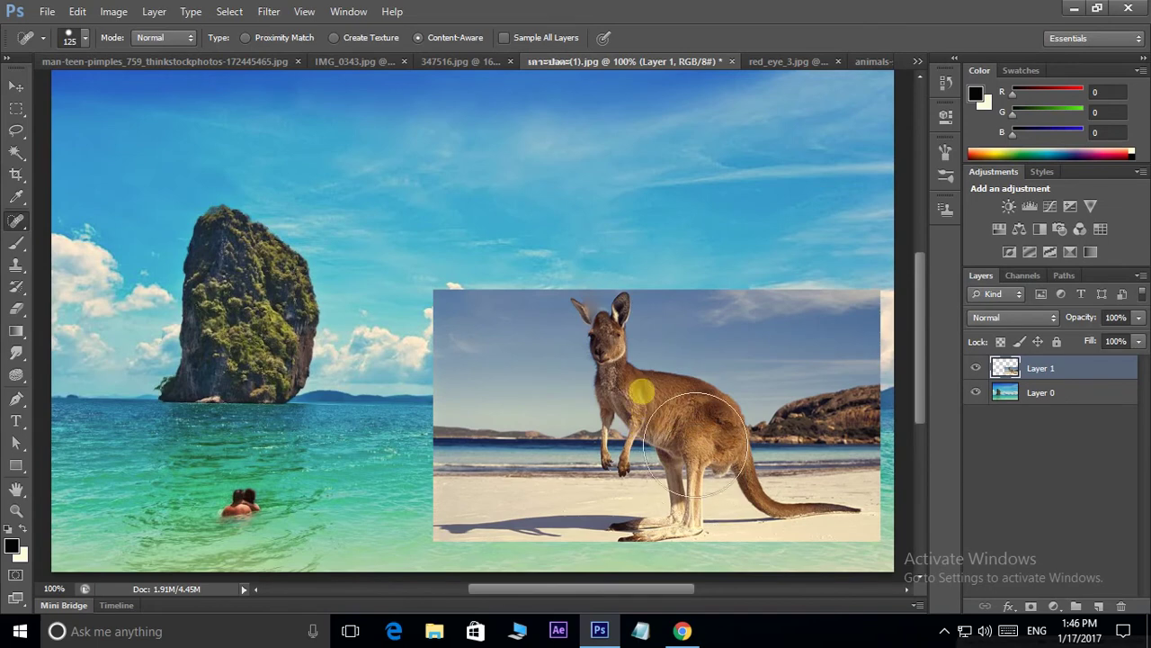
pyautogui.moveTo(643, 396); pyautogui.dragTo(286, 394)
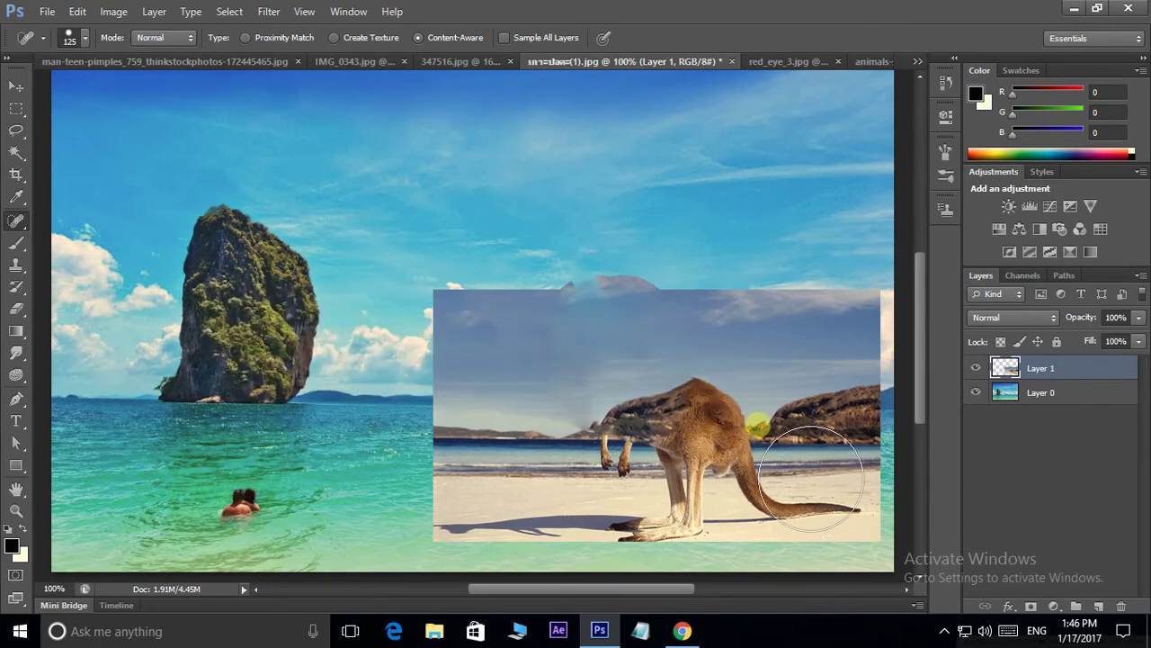
pyautogui.click(24, 228)
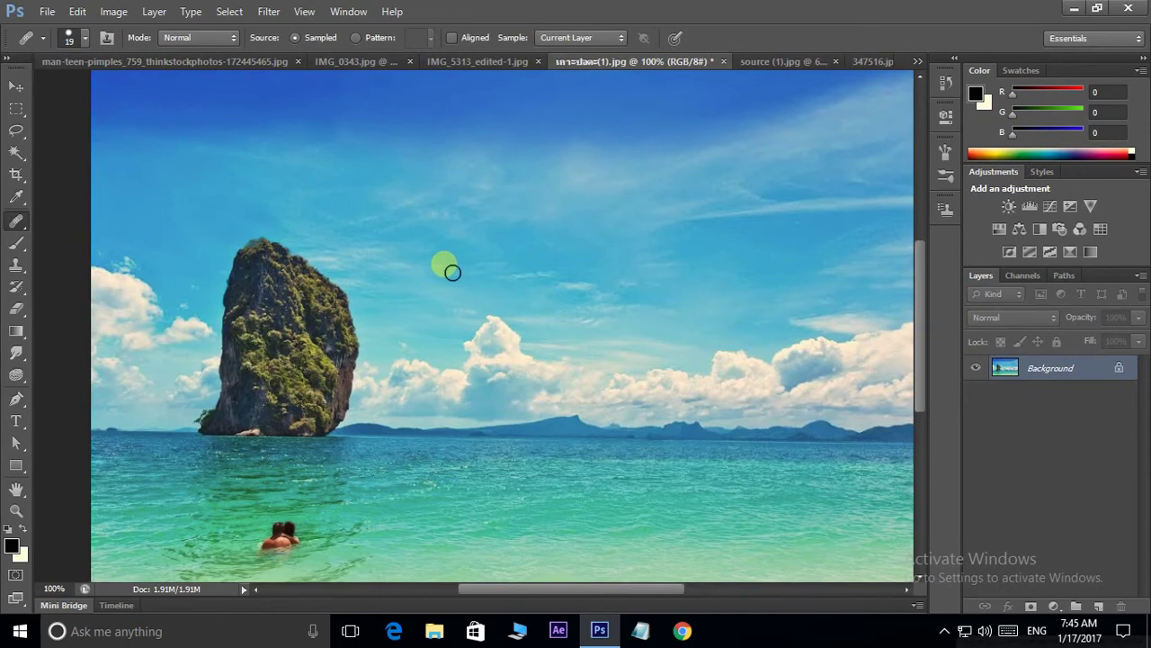
# Switch to the man-teen-pimples portrait, frame the eyes and brows, and shrink the brush to size 8
pyautogui.click(215, 65)
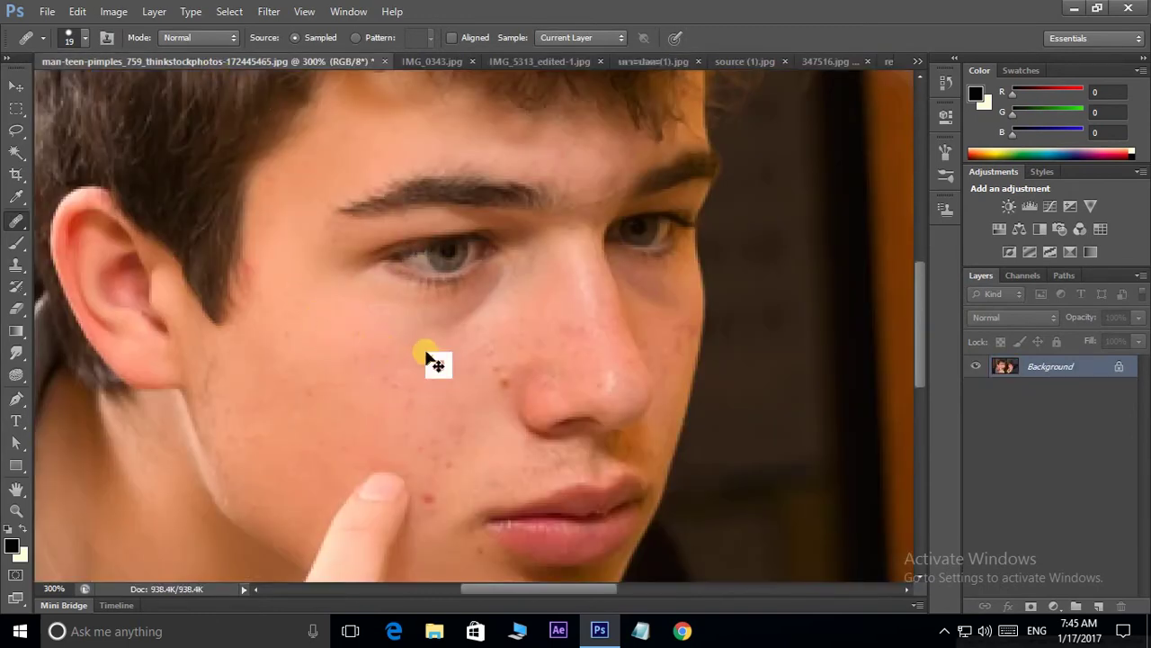
pyautogui.scroll(-1, 428, 357)
pyautogui.scroll(1, 428, 357)
pyautogui.scroll(1, 428, 357)
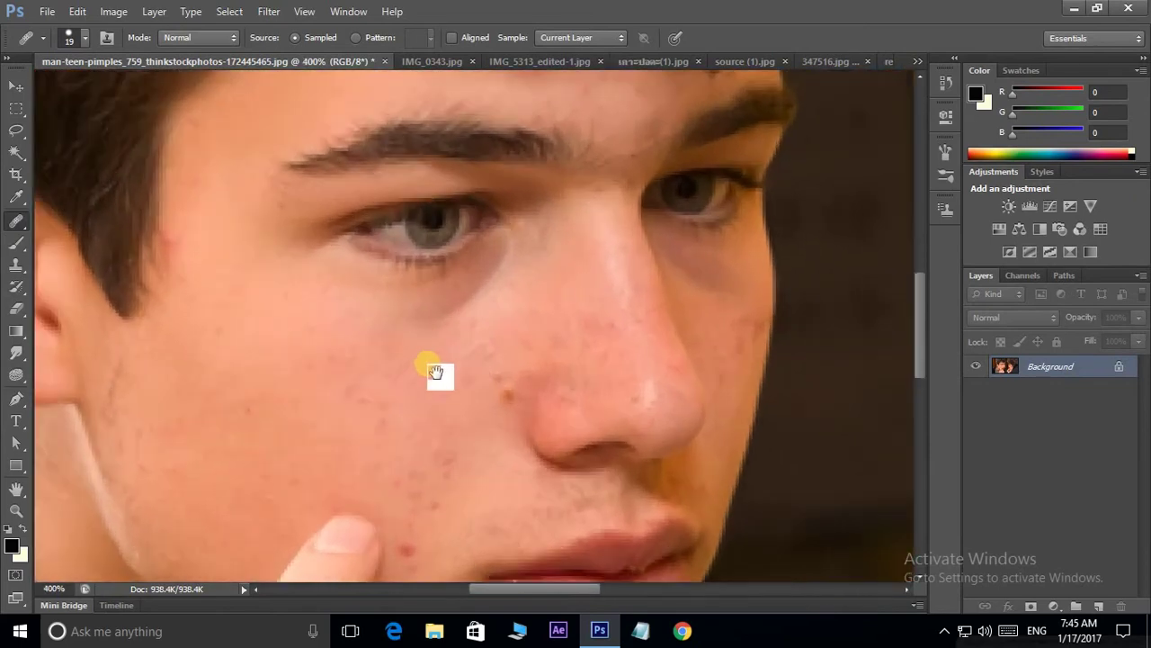
pyautogui.moveTo(435, 372); pyautogui.dragTo(398, 265)
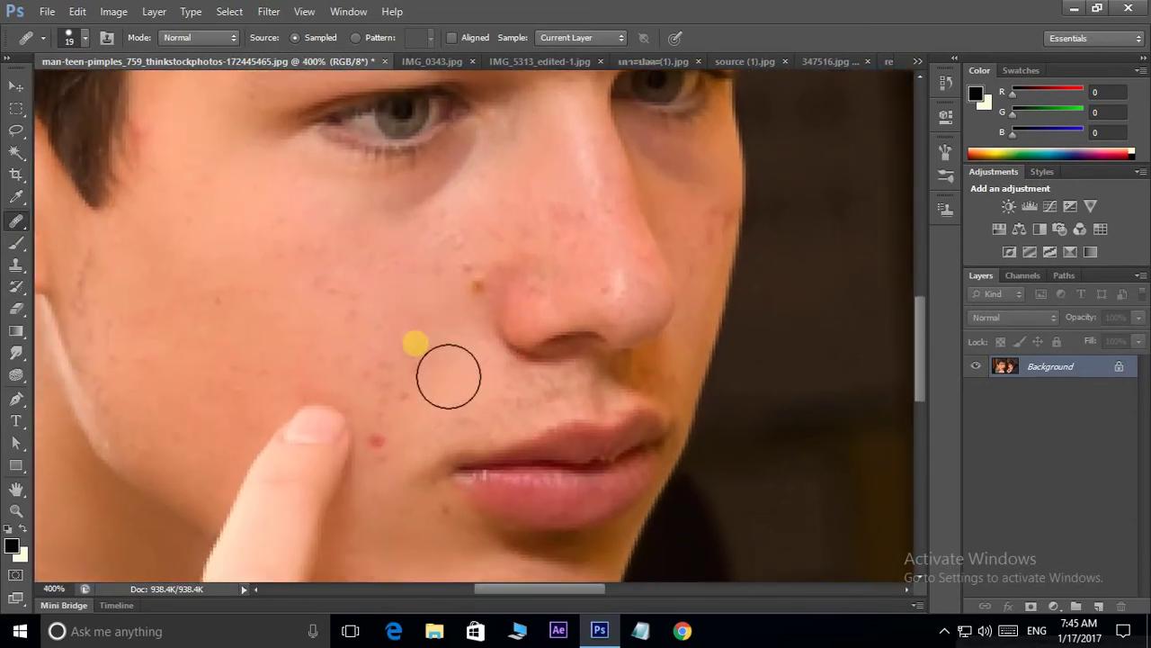
pyautogui.press('[')
pyautogui.press('[')
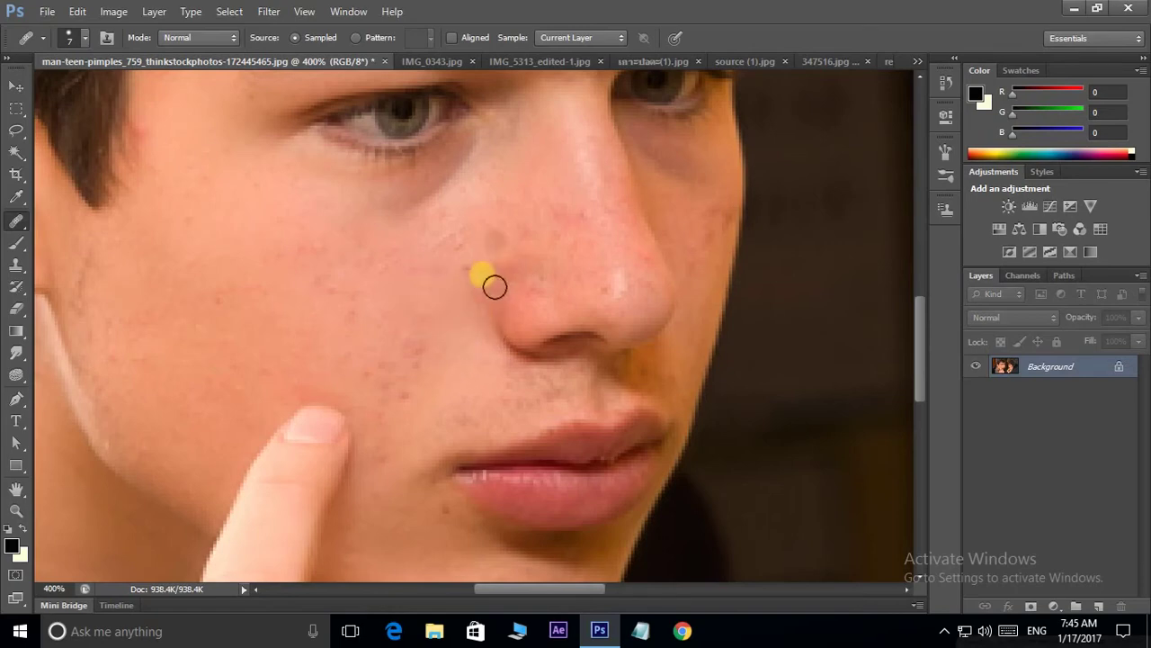
pyautogui.moveTo(381, 182); pyautogui.dragTo(332, 332)
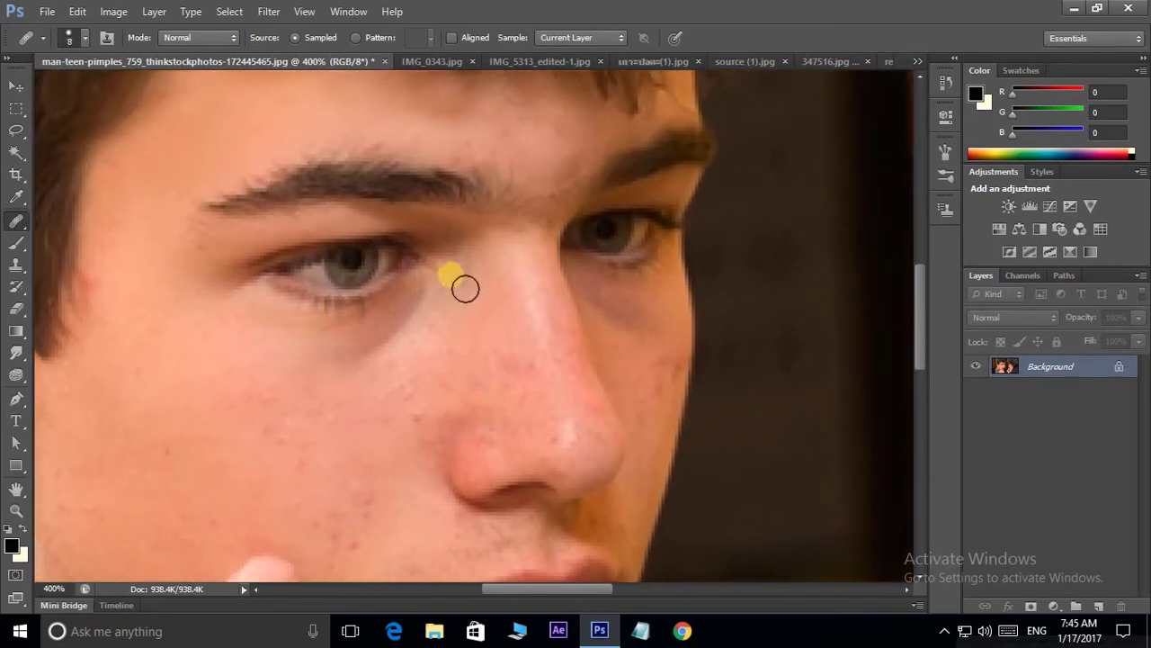
# Enlarge the brush to 45, sample the eye, clone it below the nose, and undo
pyautogui.moveTo(465, 288); pyautogui.dragTo(425, 353)
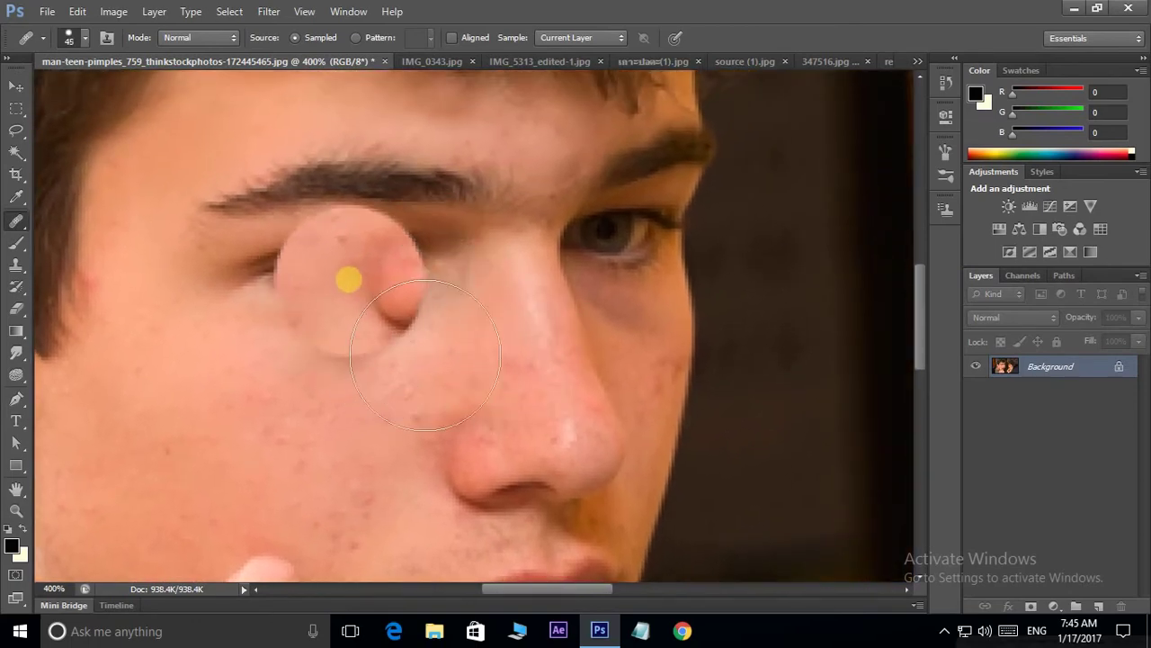
pyautogui.moveTo(425, 353); pyautogui.dragTo(366, 274)
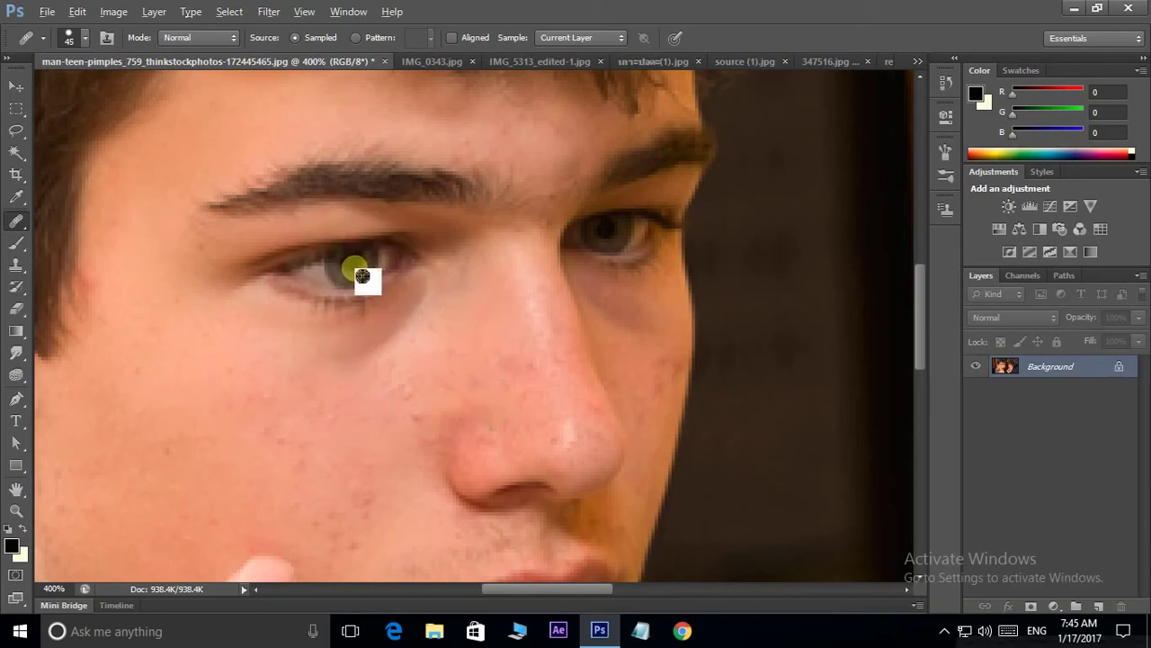
pyautogui.keyDown('alt'); pyautogui.click(360, 272); pyautogui.keyUp('alt')
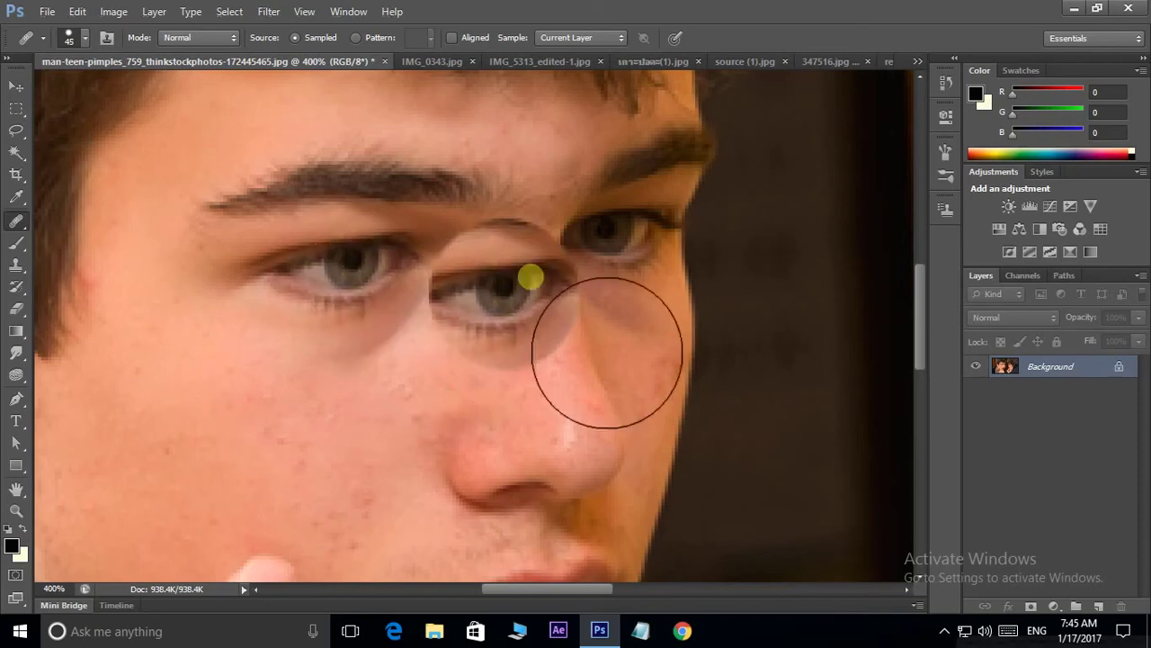
pyautogui.moveTo(530, 275)
pyautogui.mouseDown()
pyautogui.moveTo(572, 168)
pyautogui.moveTo(572, 179)
pyautogui.mouseUp()
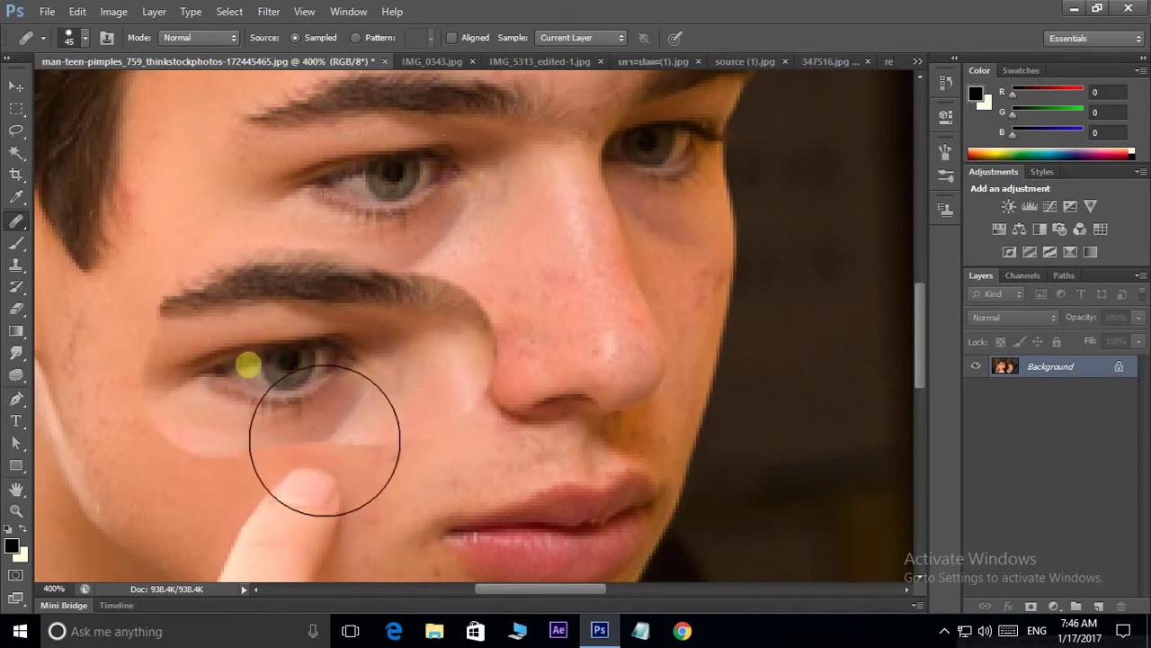
pyautogui.click(645, 416)
pyautogui.hotkey('ctrl', 'z')
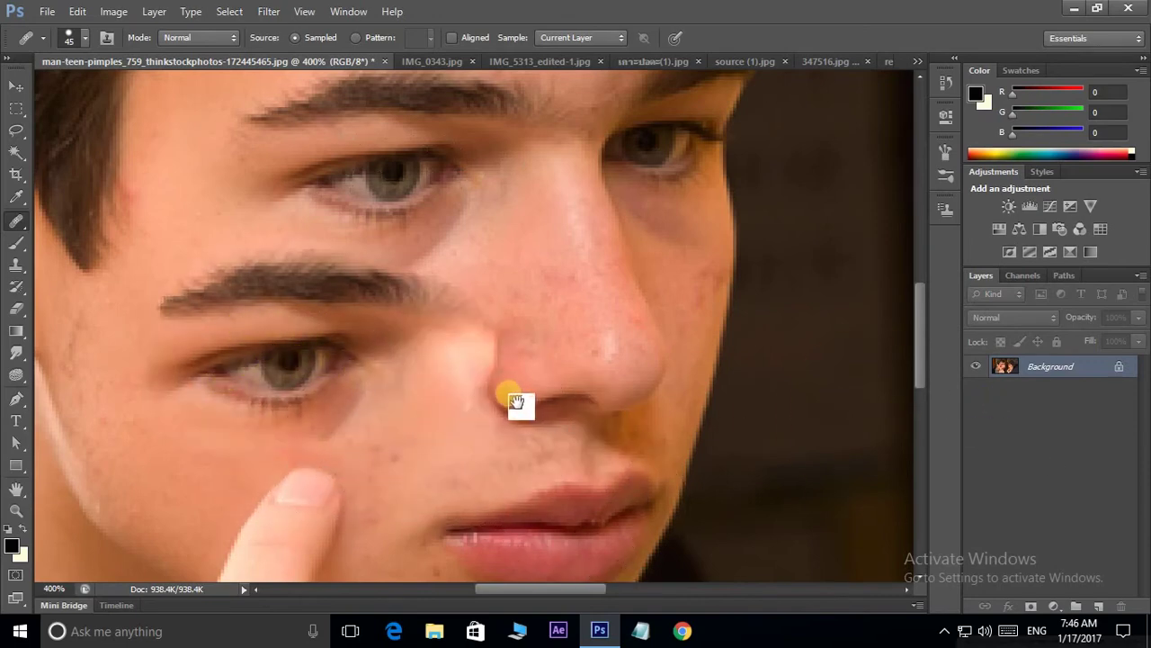
# Undo the eye patch cloned onto the cheek and shrink the clone brush to about 10
pyautogui.moveTo(506, 326)
pyautogui.mouseDown()
pyautogui.moveTo(552, 303)
pyautogui.moveTo(548, 398)
pyautogui.moveTo(557, 346)
pyautogui.moveTo(527, 417)
pyautogui.moveTo(521, 380)
pyautogui.mouseUp()
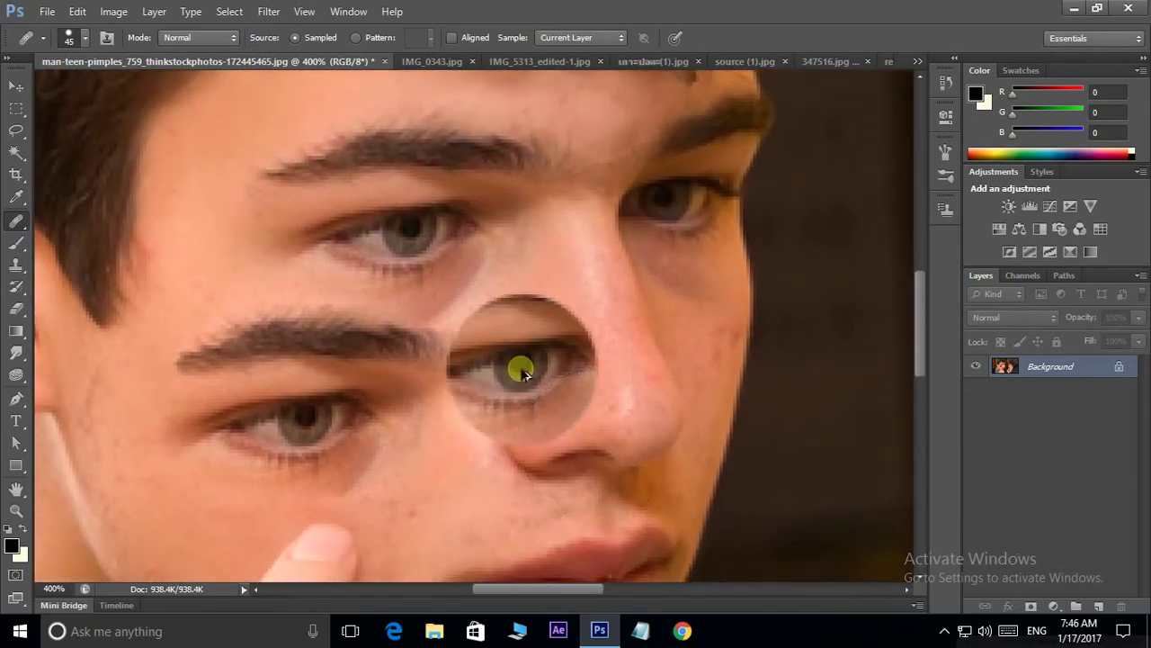
pyautogui.hotkey('ctrl', 'z')
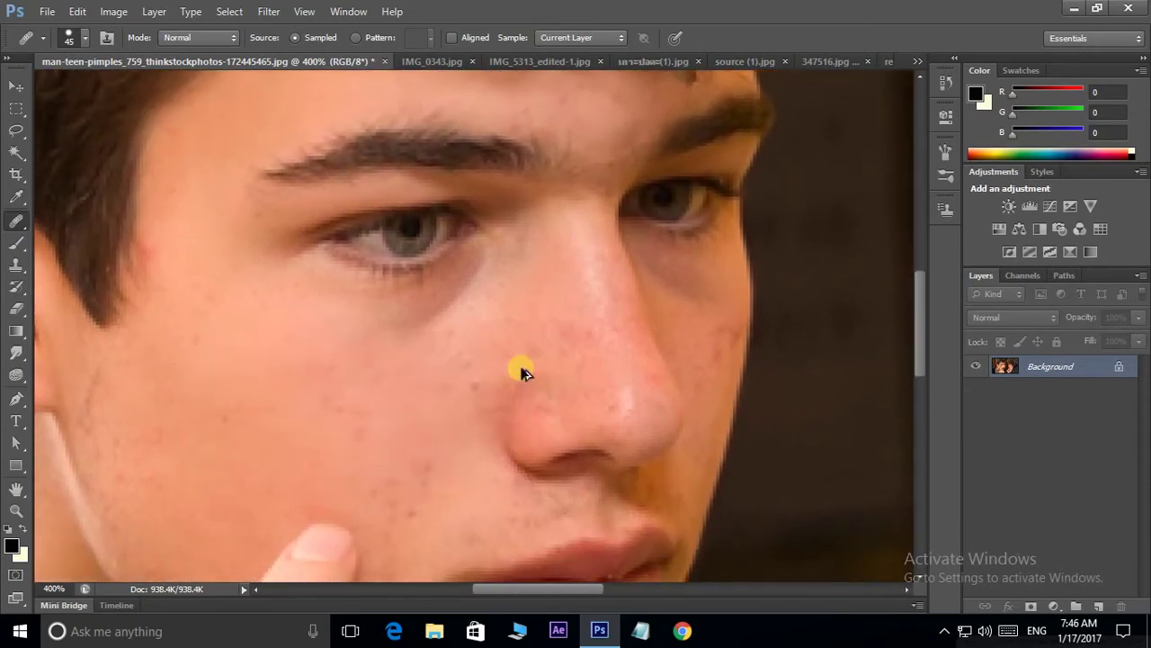
pyautogui.moveTo(477, 277); pyautogui.dragTo(435, 402)
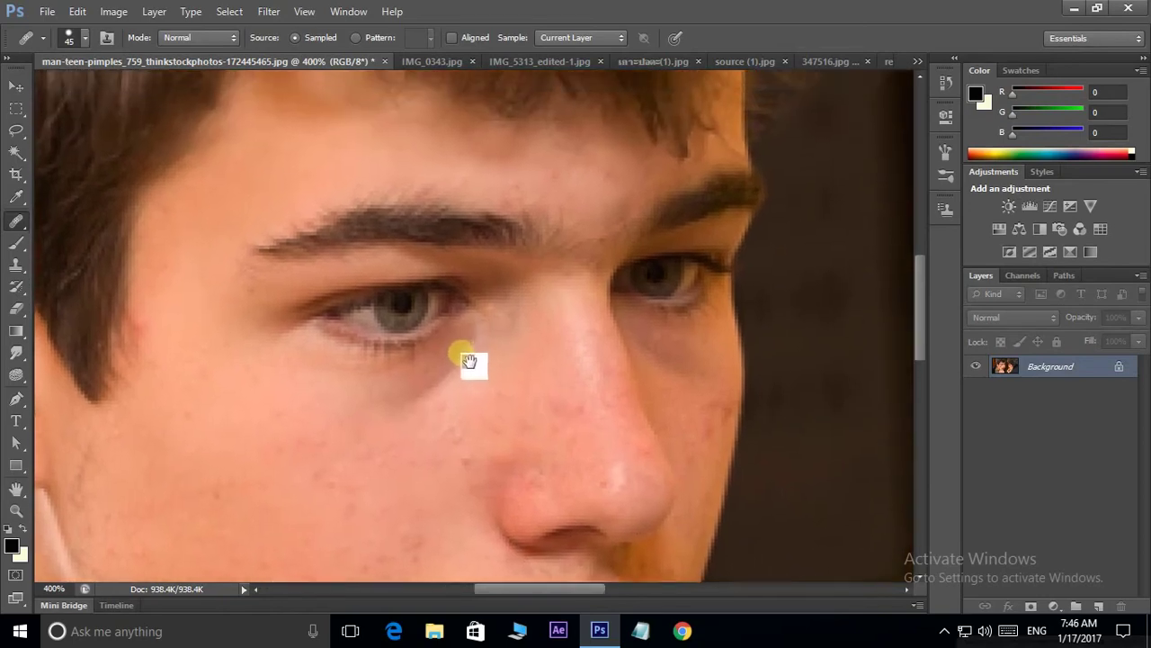
pyautogui.press('[')
pyautogui.press('[')
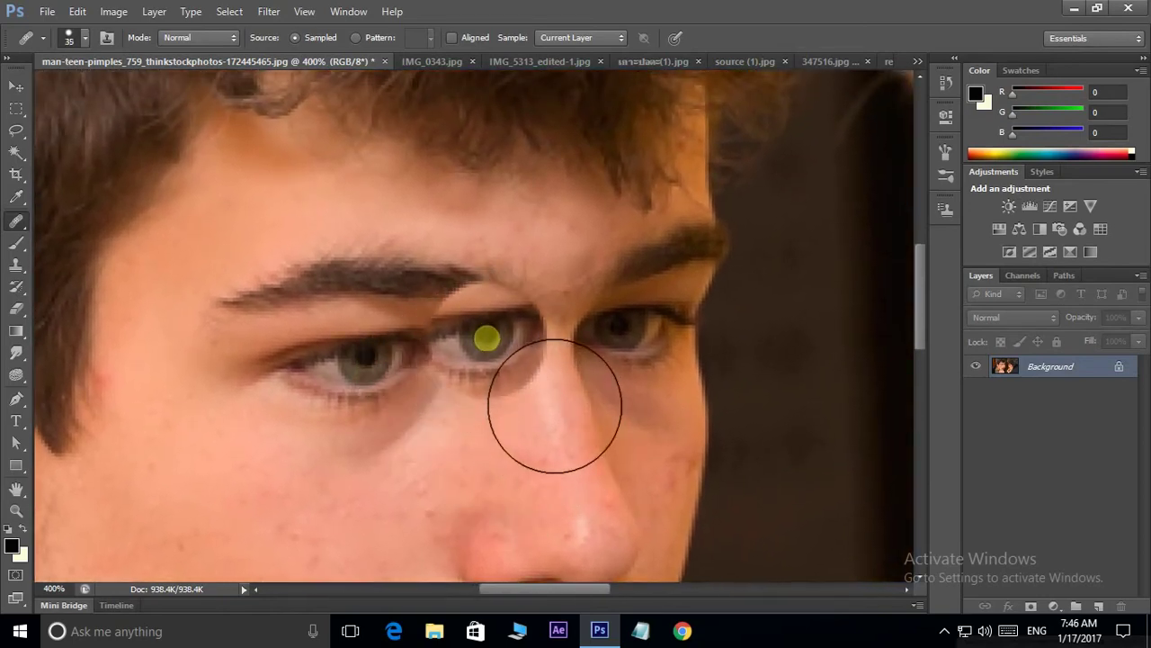
pyautogui.press('[')
pyautogui.press('[')
pyautogui.press('[')
pyautogui.press('[')
pyautogui.press('[')
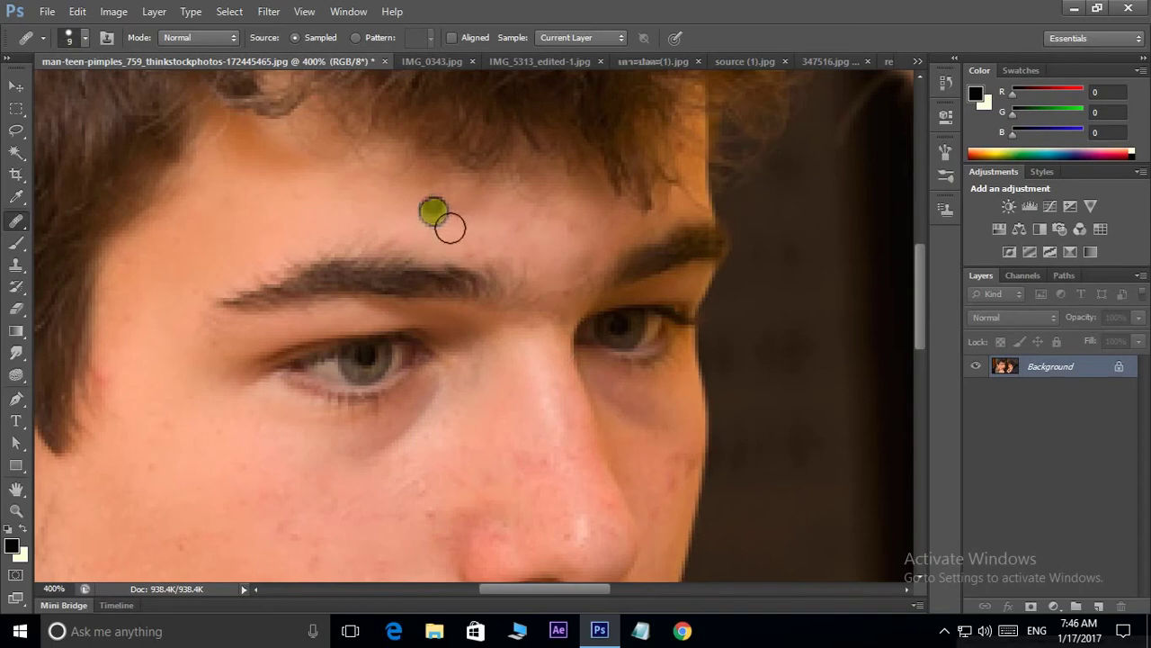
pyautogui.press('[')
# Zoom out to 200% and frame the whole face
pyautogui.moveTo(568, 399); pyautogui.dragTo(547, 207)
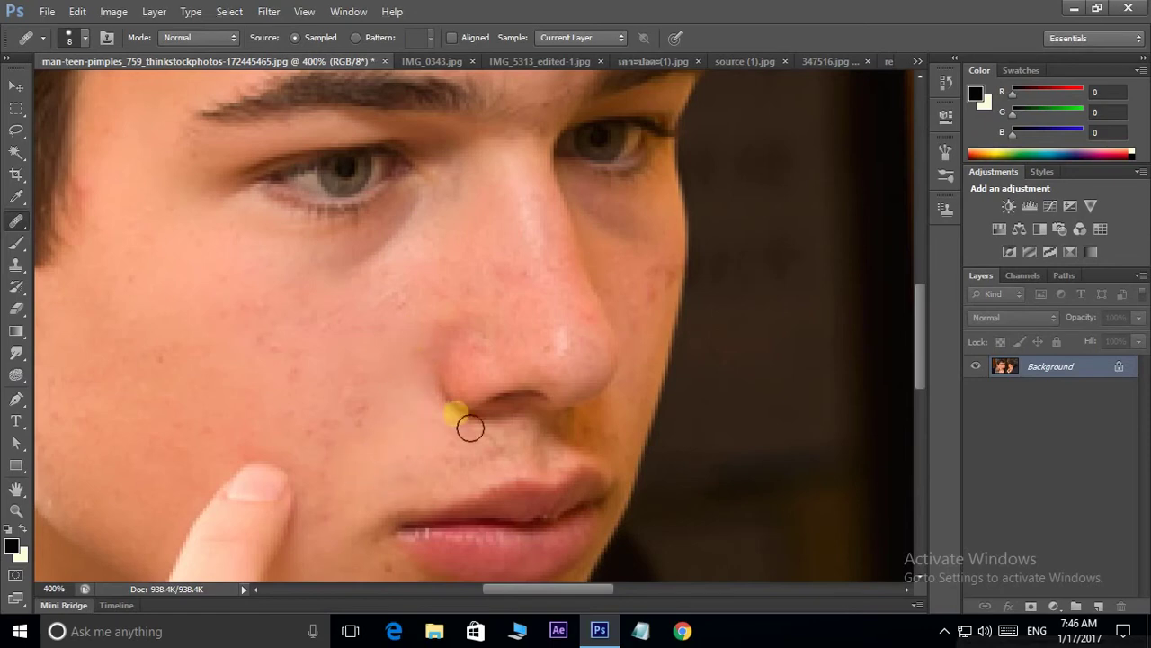
pyautogui.moveTo(468, 423); pyautogui.dragTo(478, 468)
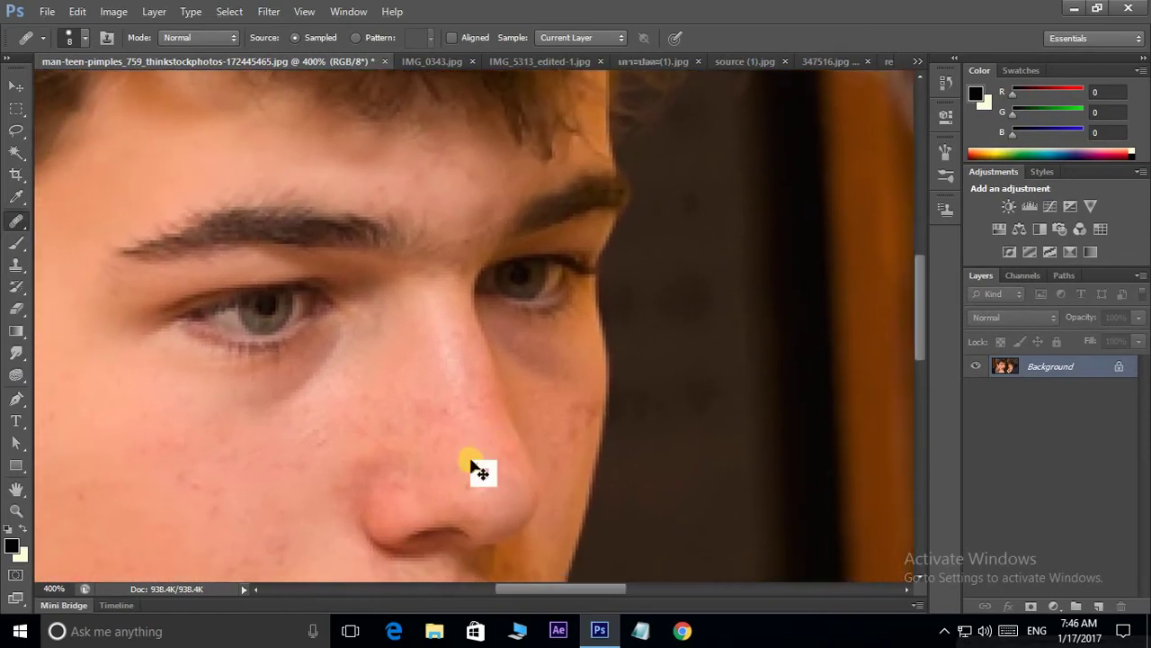
pyautogui.hotkey('ctrl', '-')
pyautogui.hotkey('ctrl', '-')
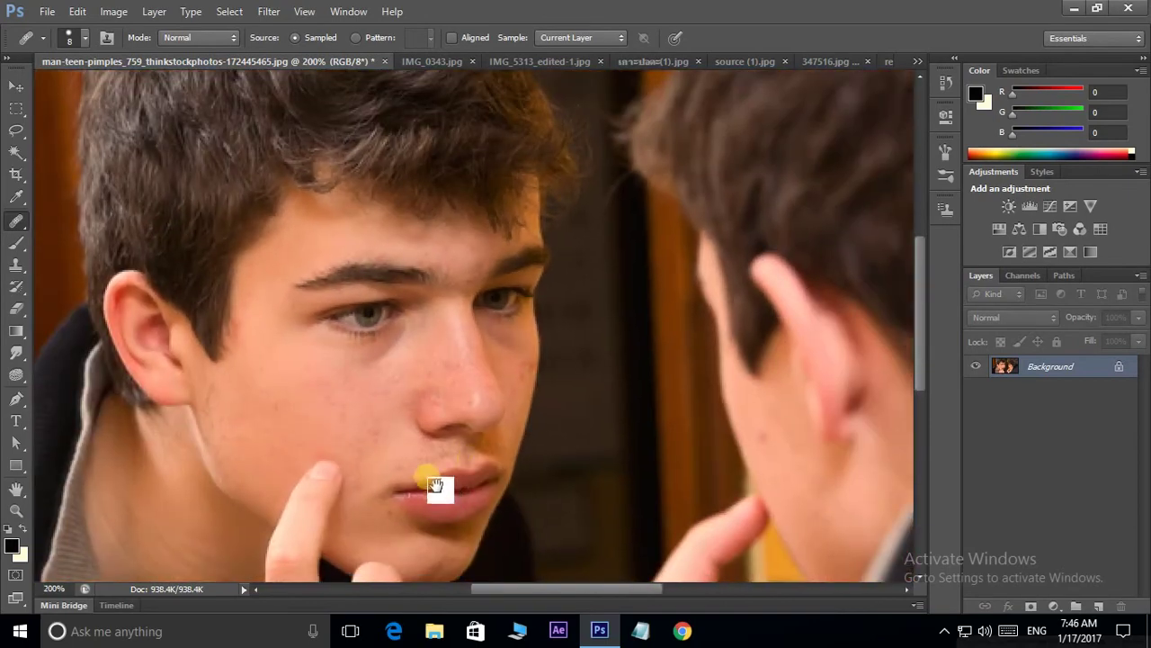
pyautogui.moveTo(437, 480); pyautogui.dragTo(478, 392)
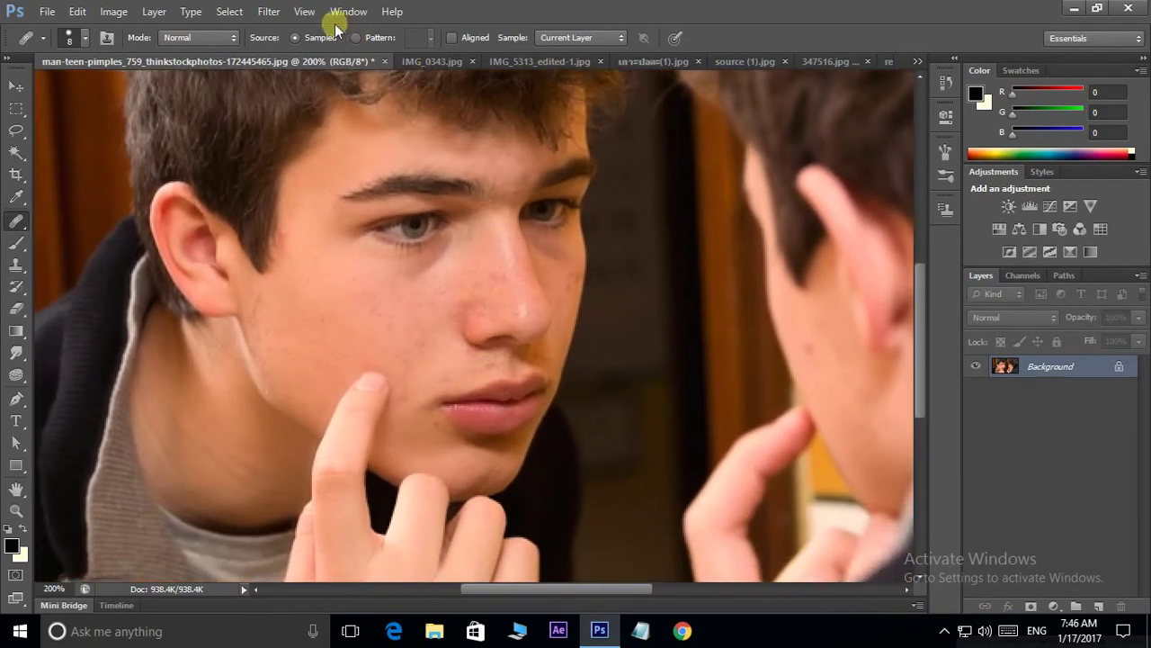
# Apply Filter > Blur > Smart Blur with Threshold 6.1, previewed on the face
pyautogui.click(276, 18)
pyautogui.moveTo(277, 182)
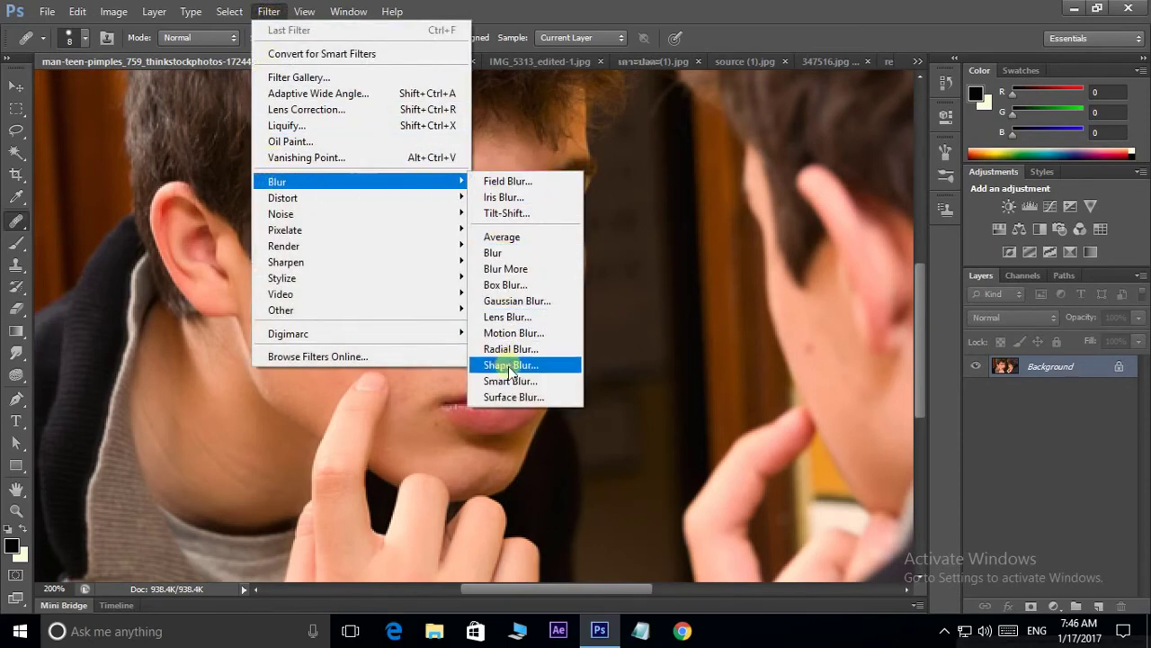
pyautogui.click(511, 379)
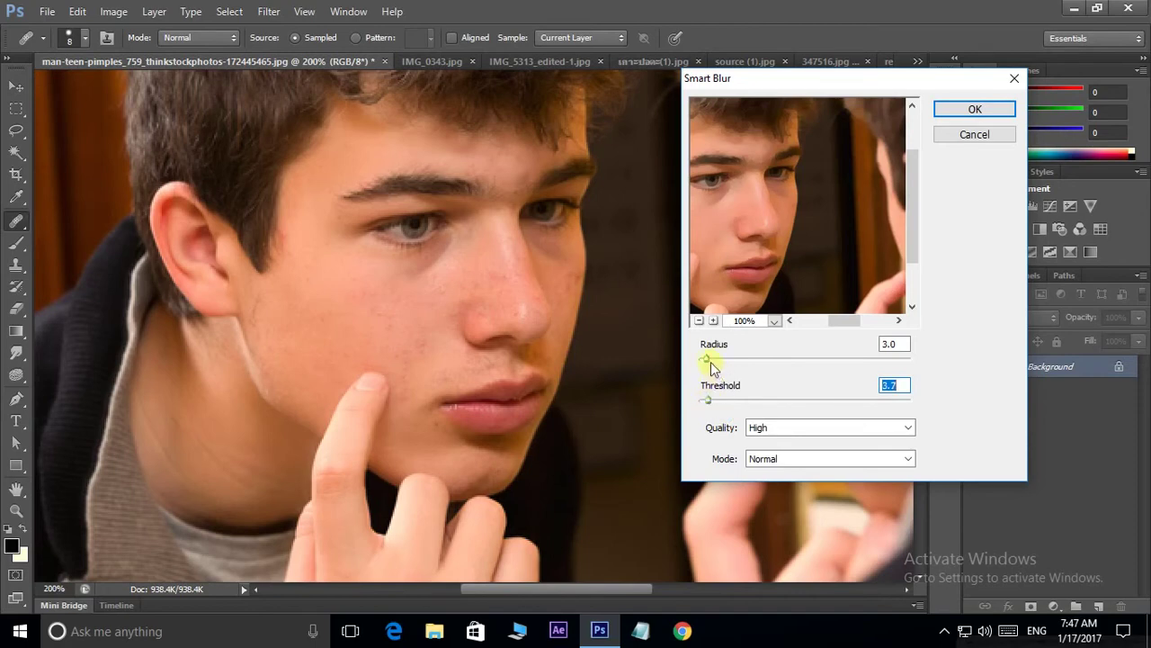
pyautogui.moveTo(762, 270); pyautogui.dragTo(826, 257)
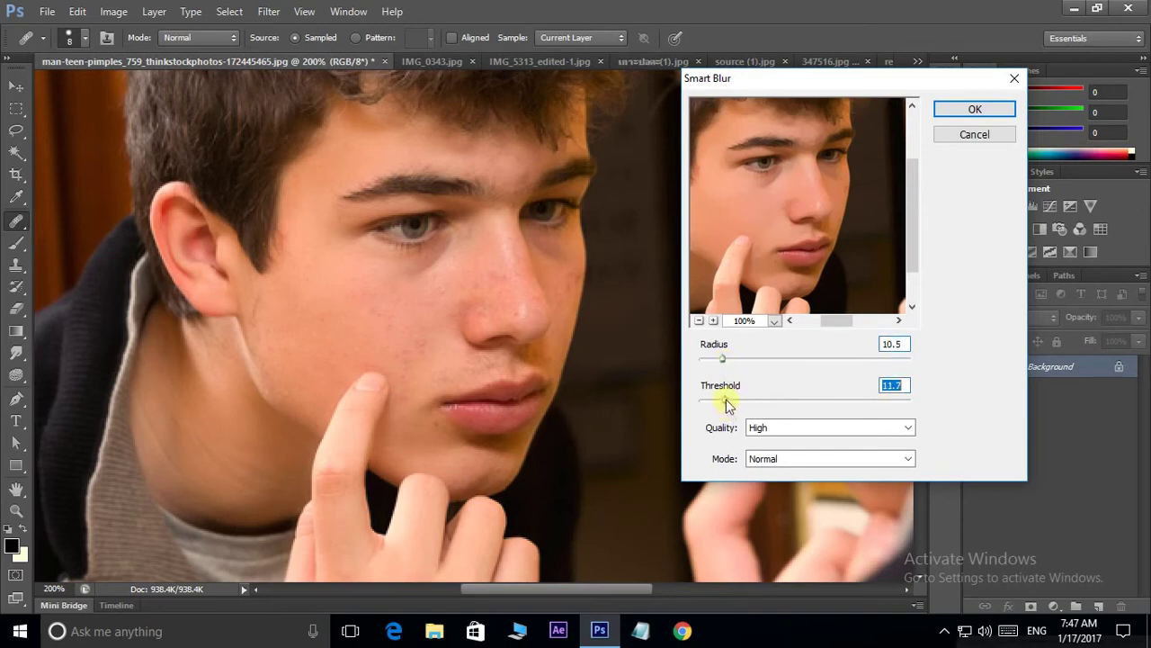
pyautogui.moveTo(720, 398); pyautogui.dragTo(712, 400)
pyautogui.click(990, 110)
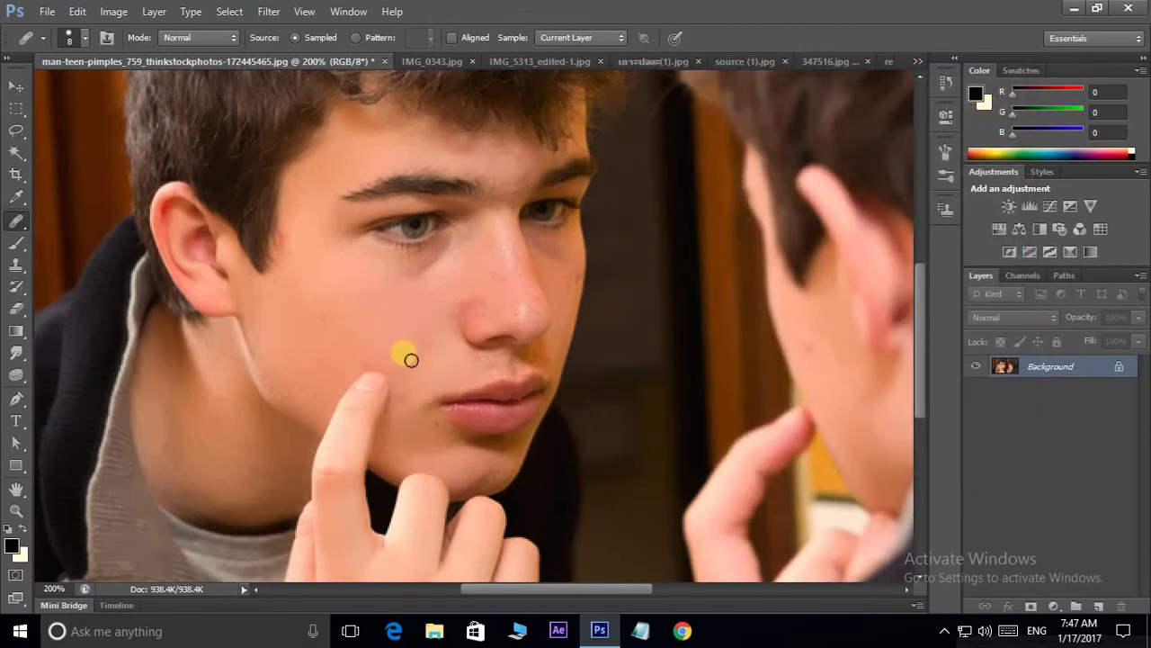
# Switch to the IMG_5313_edited-1 geese photo and enlarge the brush to 600 px
pyautogui.scroll(1, 471, 258)
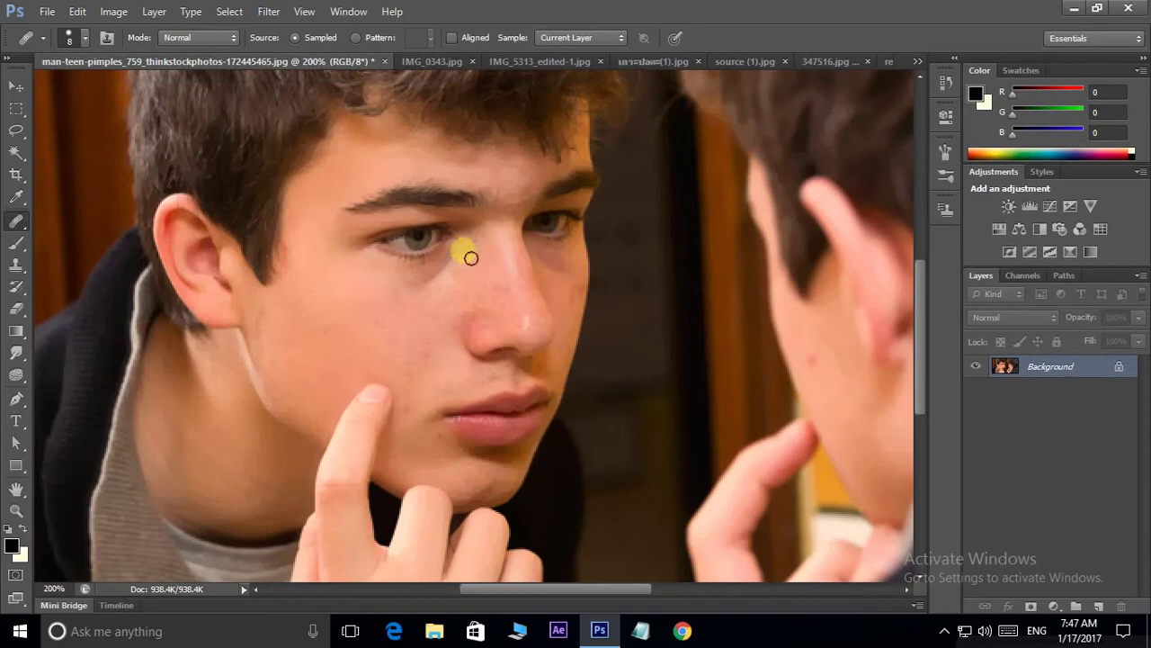
pyautogui.click(418, 58)
pyautogui.click(509, 58)
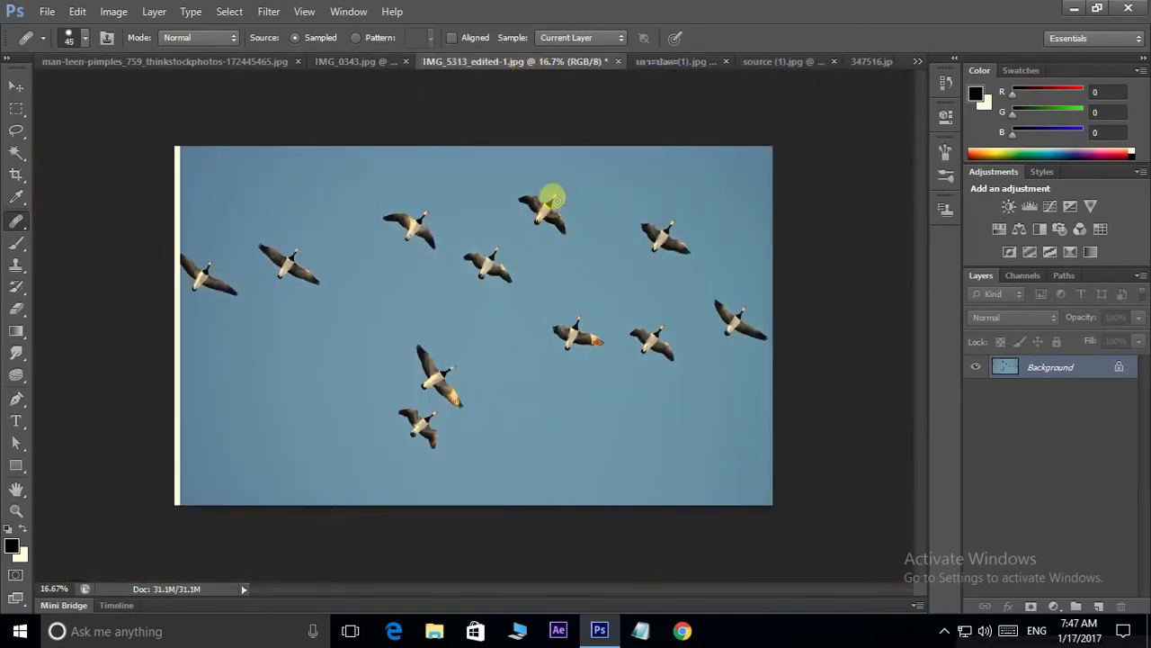
pyautogui.press(']')
pyautogui.press(']')
pyautogui.press(']')
pyautogui.press(']')
pyautogui.press(']')
pyautogui.press(']')
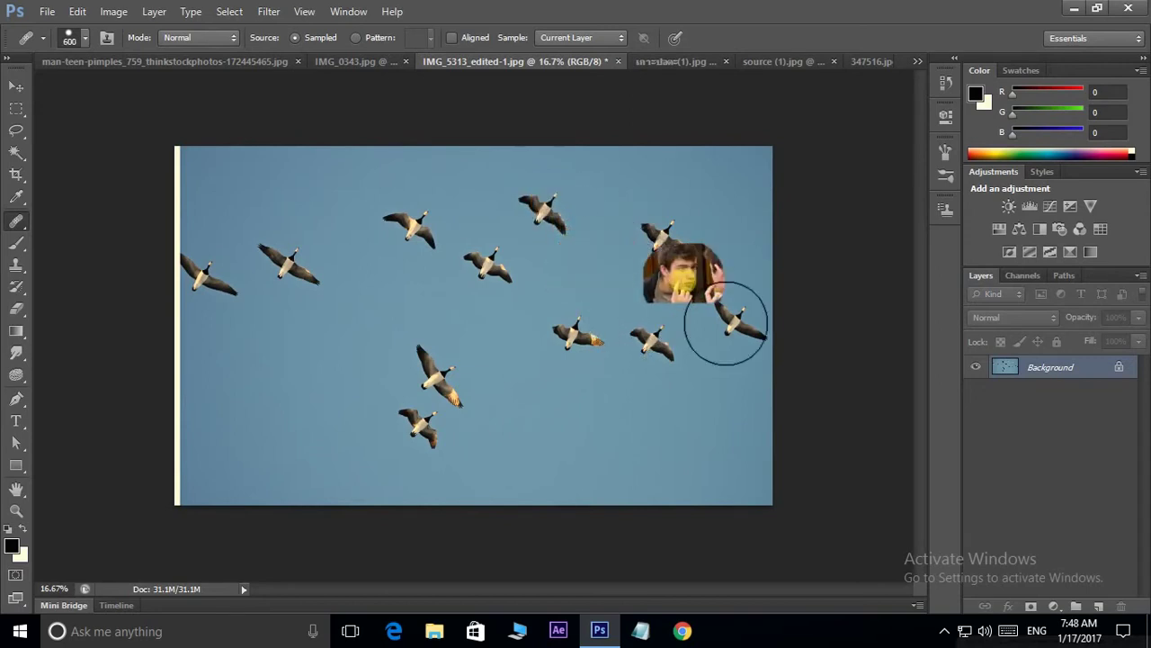
# Sample a goose and paint three copies into the empty sky: below the flock, mid-left, and lower left
pyautogui.keyDown('alt'); pyautogui.click(545, 213); pyautogui.keyUp('alt')
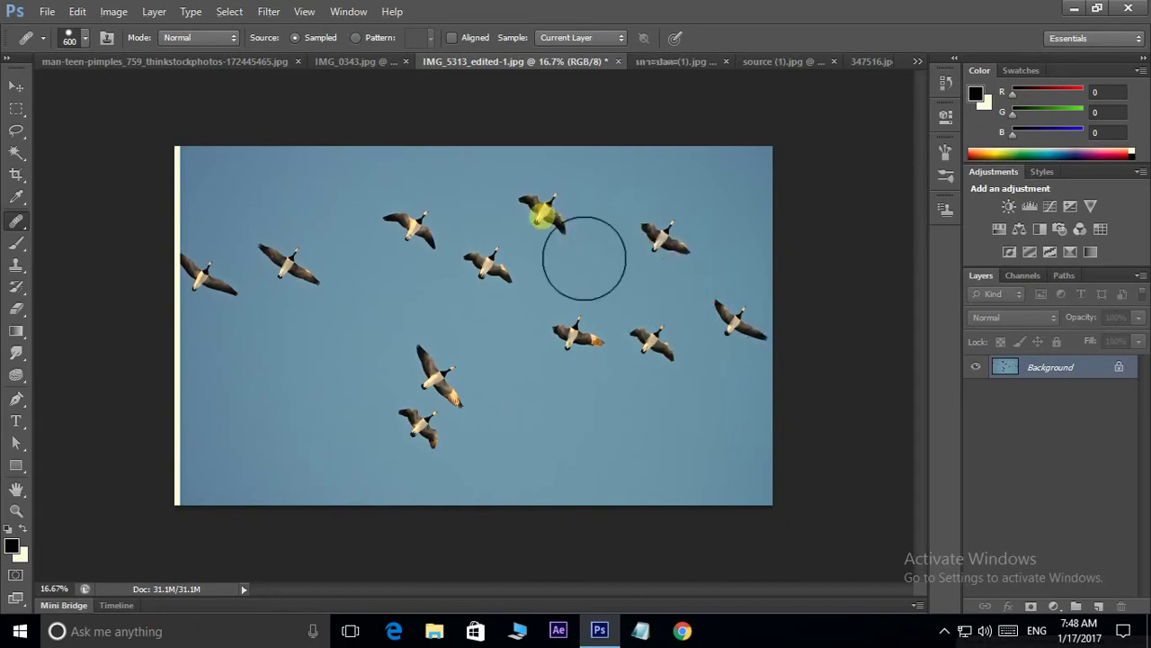
pyautogui.moveTo(580, 459); pyautogui.dragTo(586, 478)
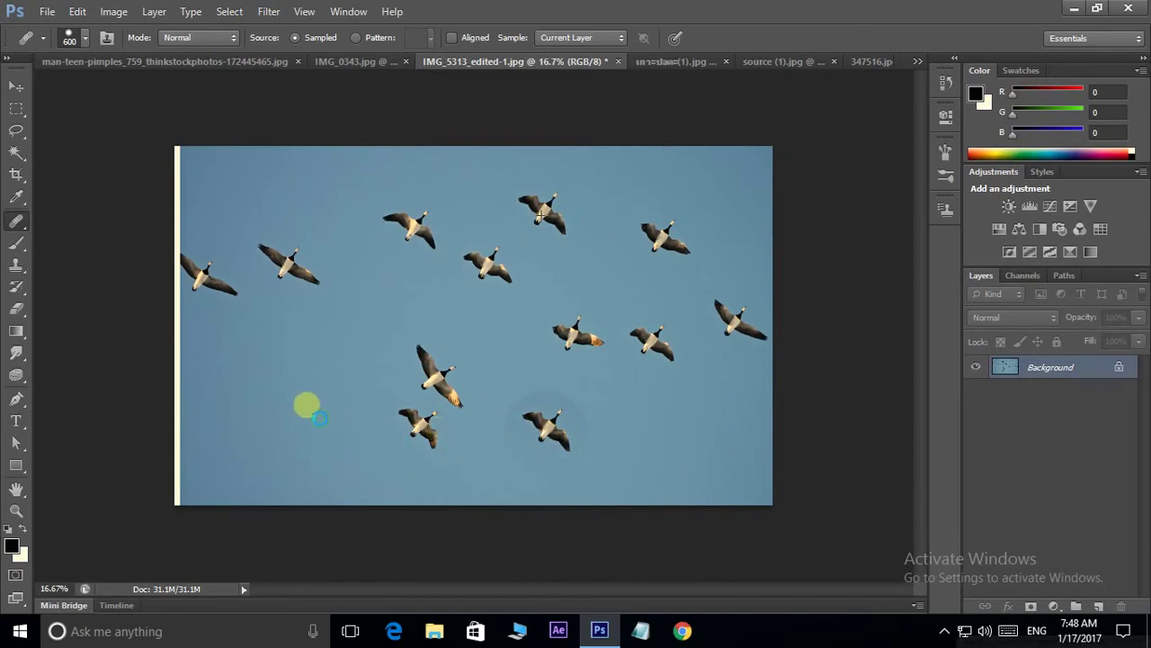
pyautogui.moveTo(306, 405); pyautogui.dragTo(311, 378)
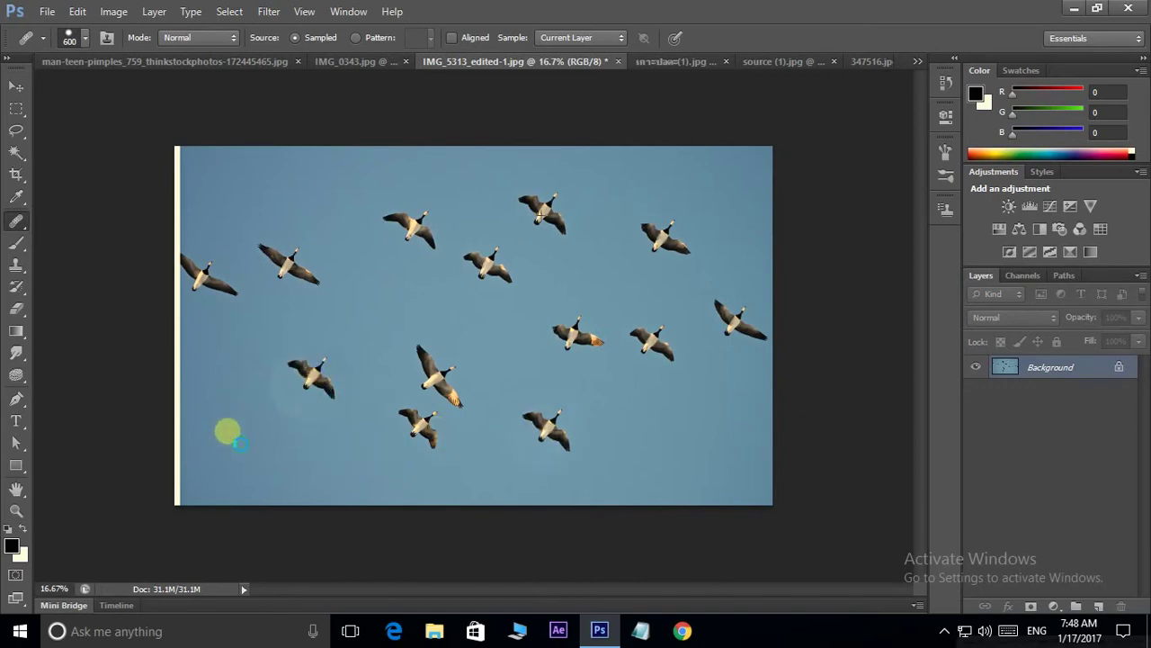
pyautogui.moveTo(233, 431); pyautogui.dragTo(263, 425)
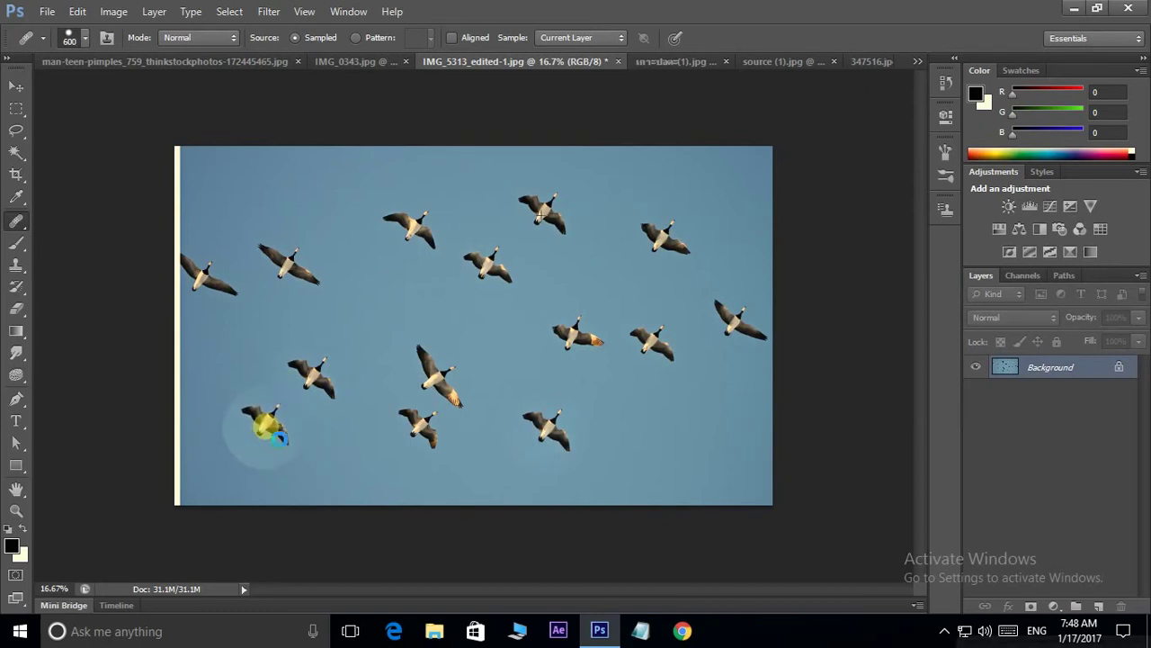
# Check the brush settings, keep the blend mode at Normal, then paint and undo a trial goose copy
pyautogui.click(86, 41)
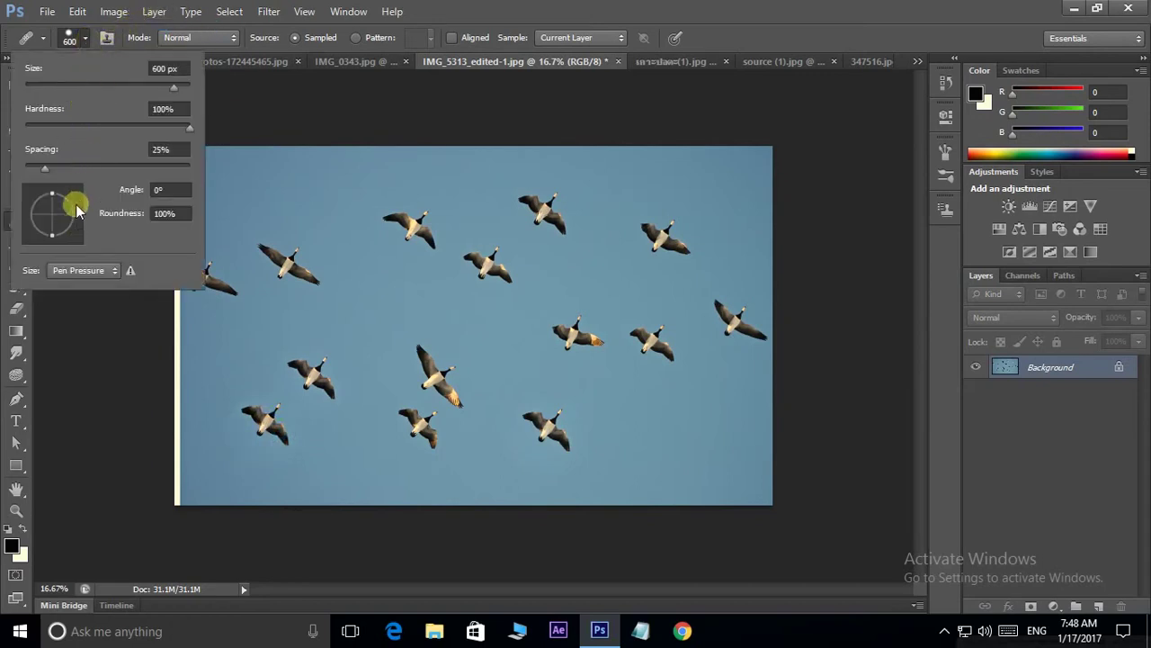
pyautogui.click(86, 40)
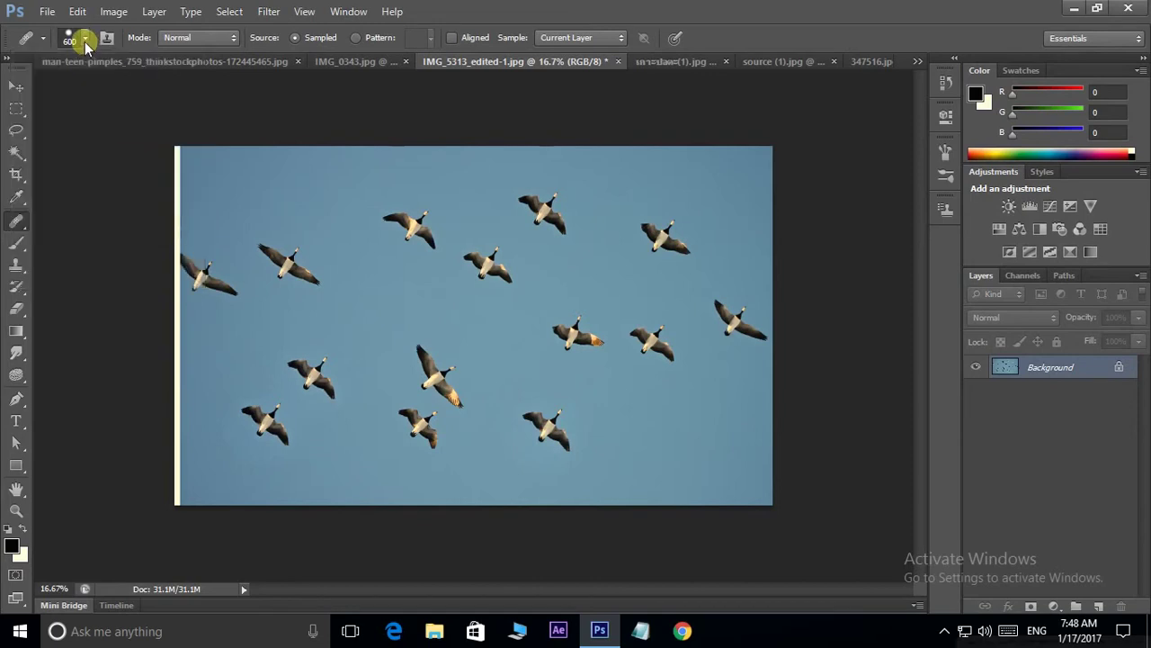
pyautogui.click(225, 38)
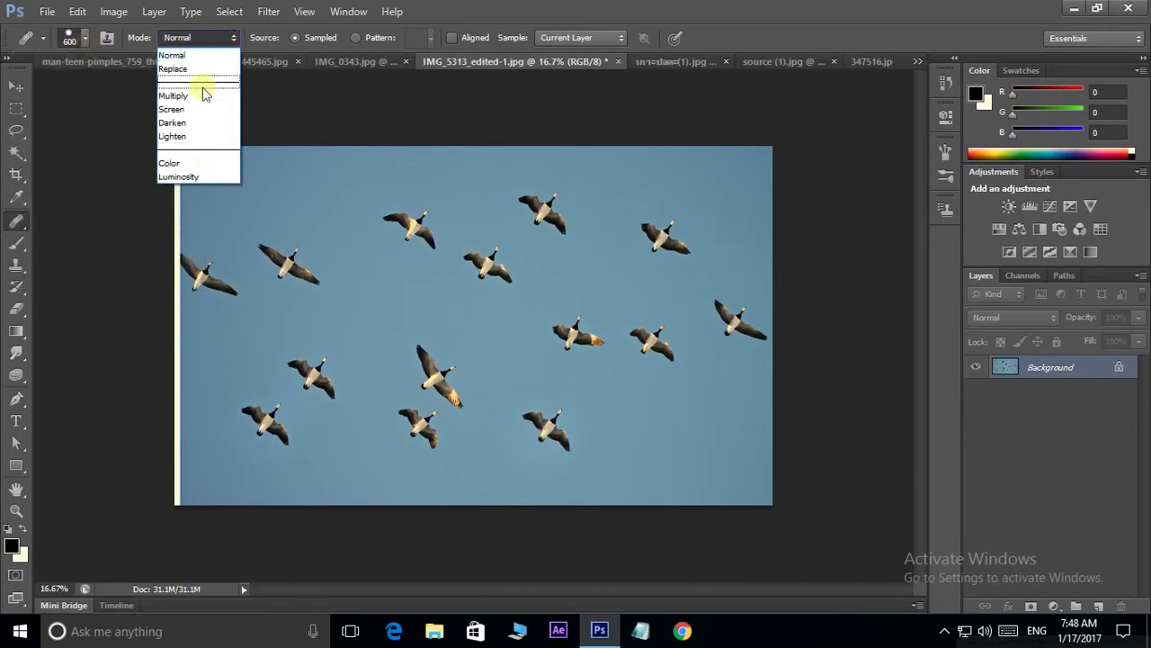
pyautogui.click(220, 43)
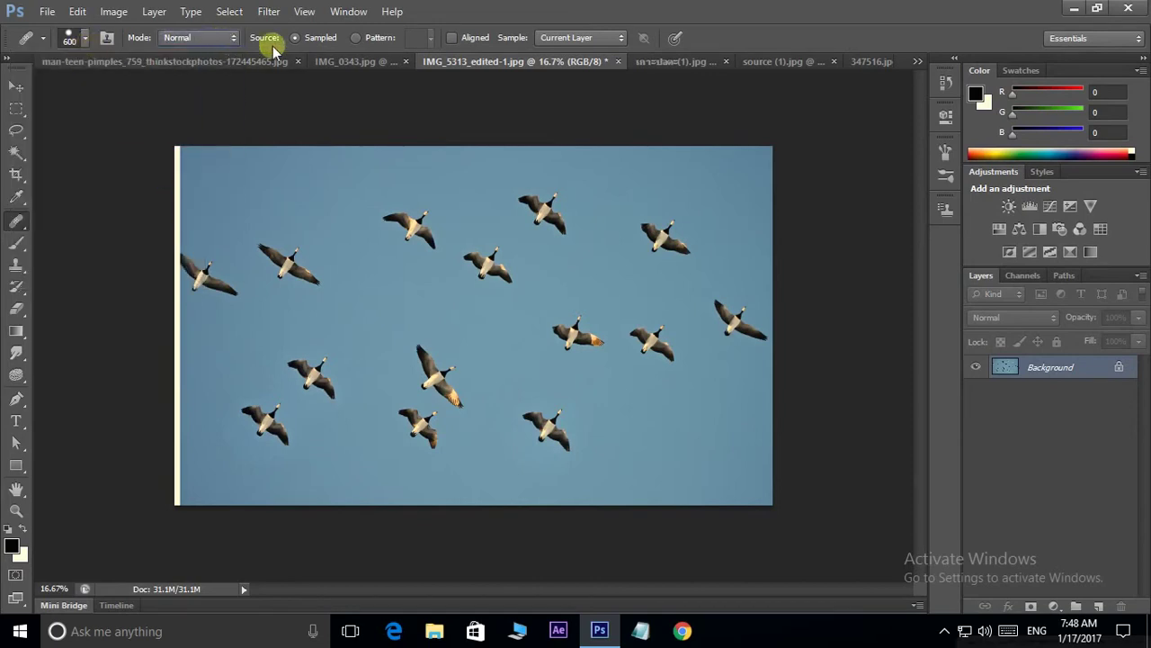
pyautogui.moveTo(303, 265); pyautogui.dragTo(351, 263)
pyautogui.hotkey('ctrl', 'z')
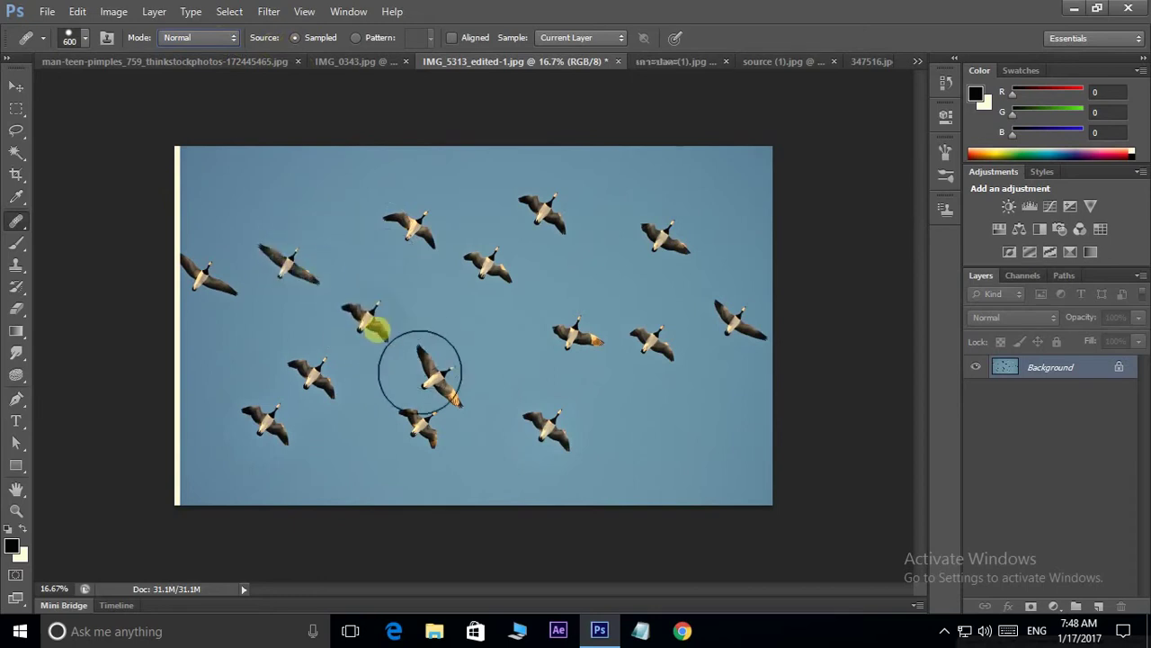
# Set the healing source to Pattern, zoom in, stamp the burlap pattern onto the sky, and show the pattern libraries
pyautogui.click(356, 37)
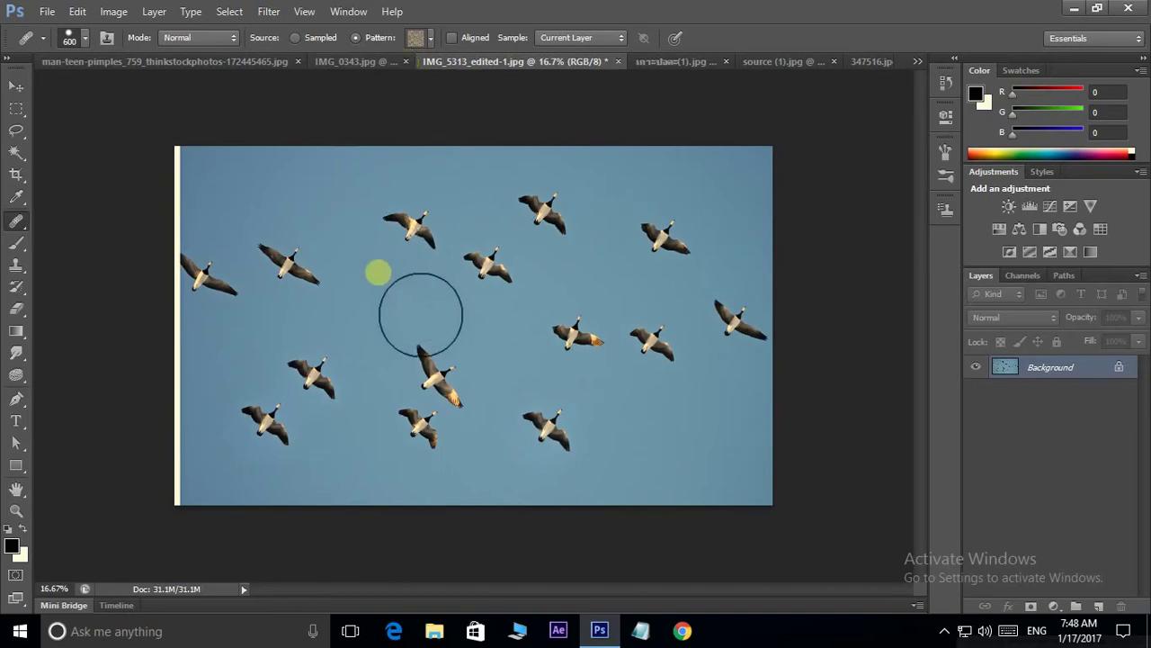
pyautogui.hotkey('ctrl', '+')
pyautogui.hotkey('ctrl', '+')
pyautogui.hotkey('ctrl', '+')
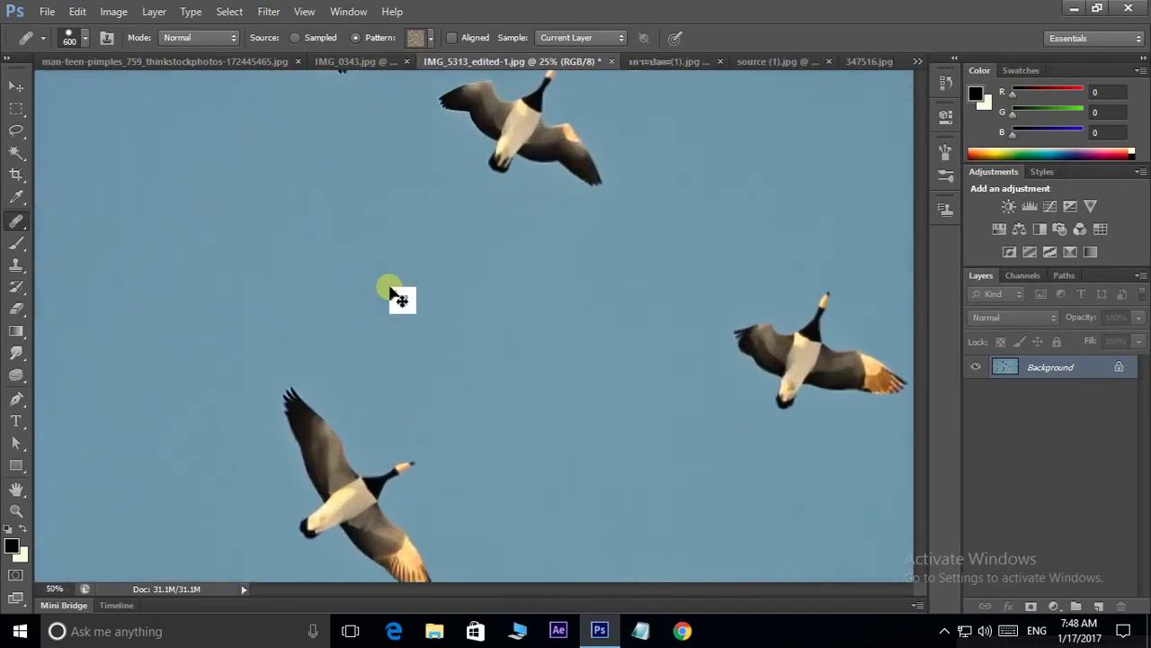
pyautogui.hotkey('ctrl', '+')
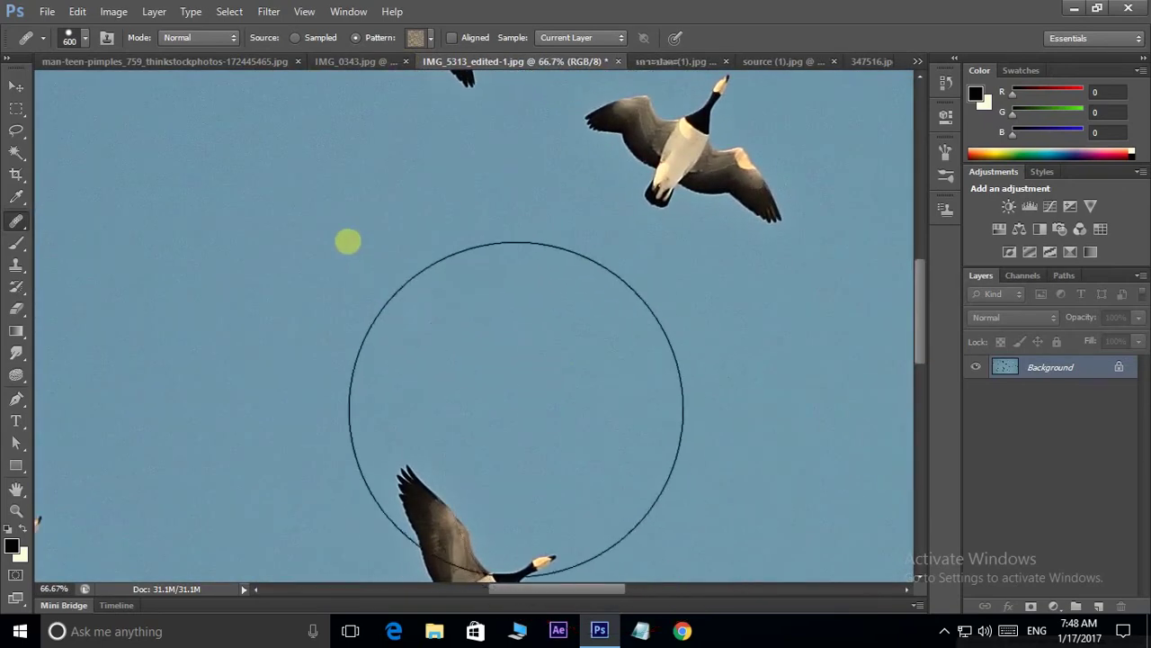
pyautogui.click(286, 270)
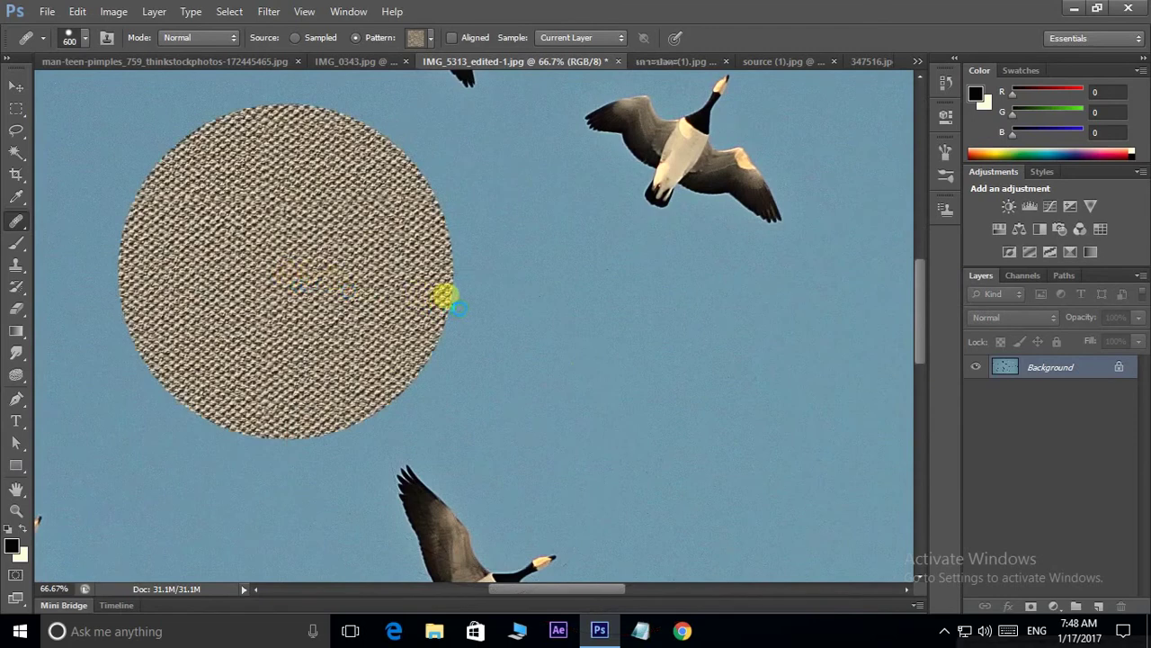
pyautogui.click(431, 41)
# Replace the patterns with Artists Brushes Canvas, turn on Aligned, and paint a test dab on the sky
pyautogui.click(510, 67)
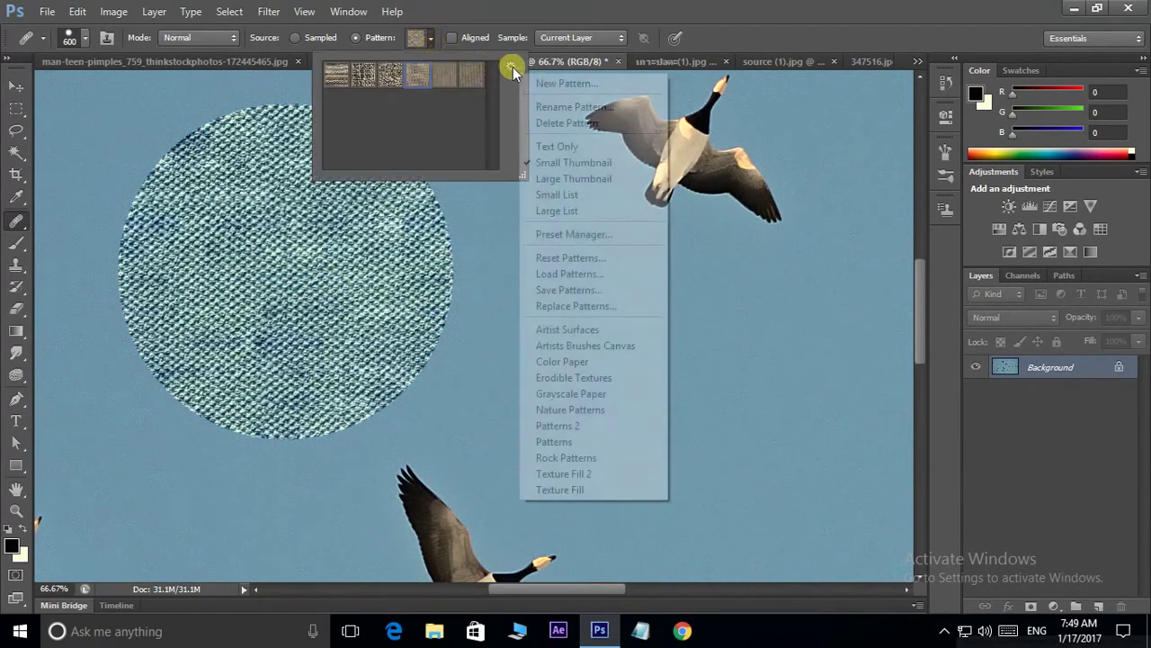
pyautogui.click(576, 347)
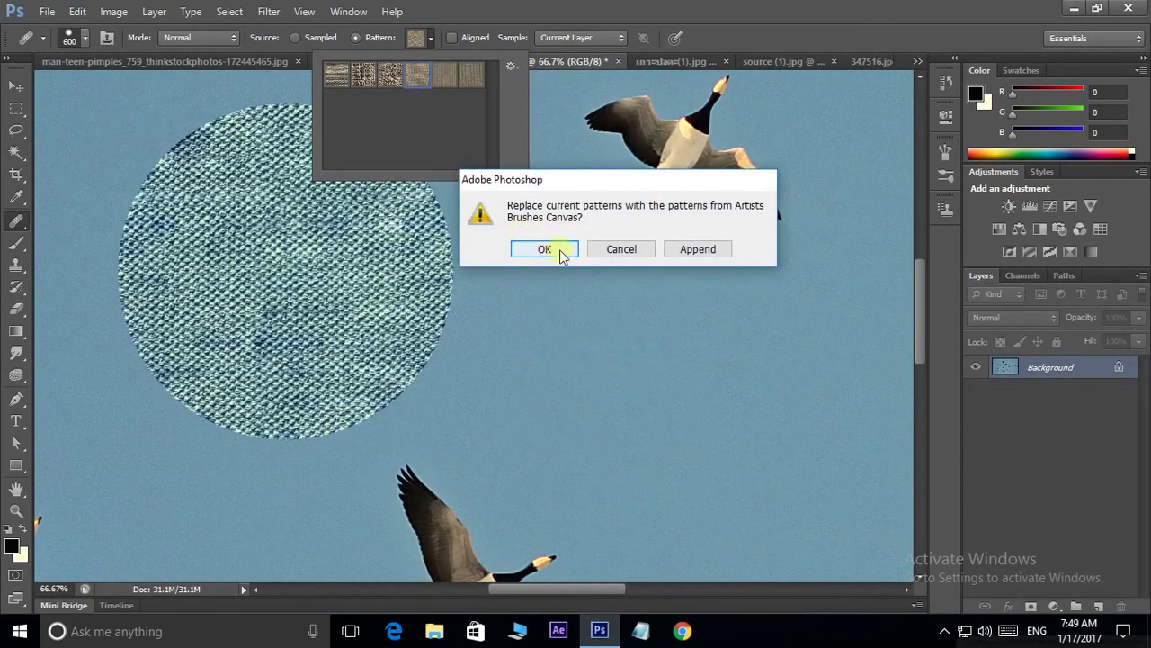
pyautogui.click(639, 254)
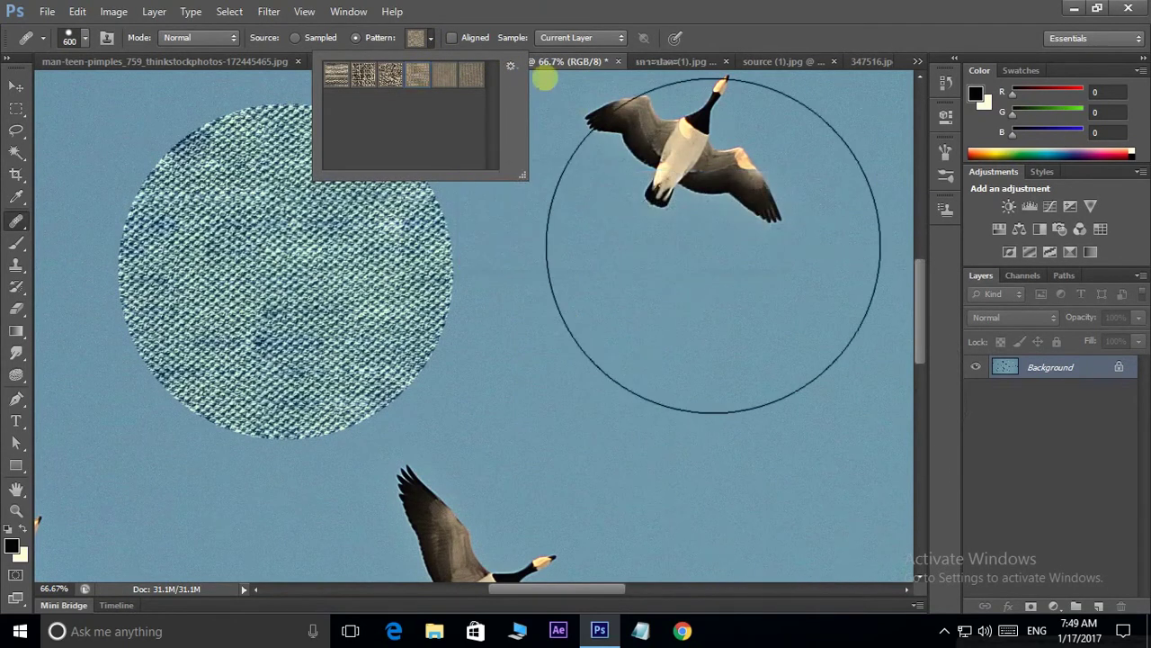
pyautogui.click(468, 39)
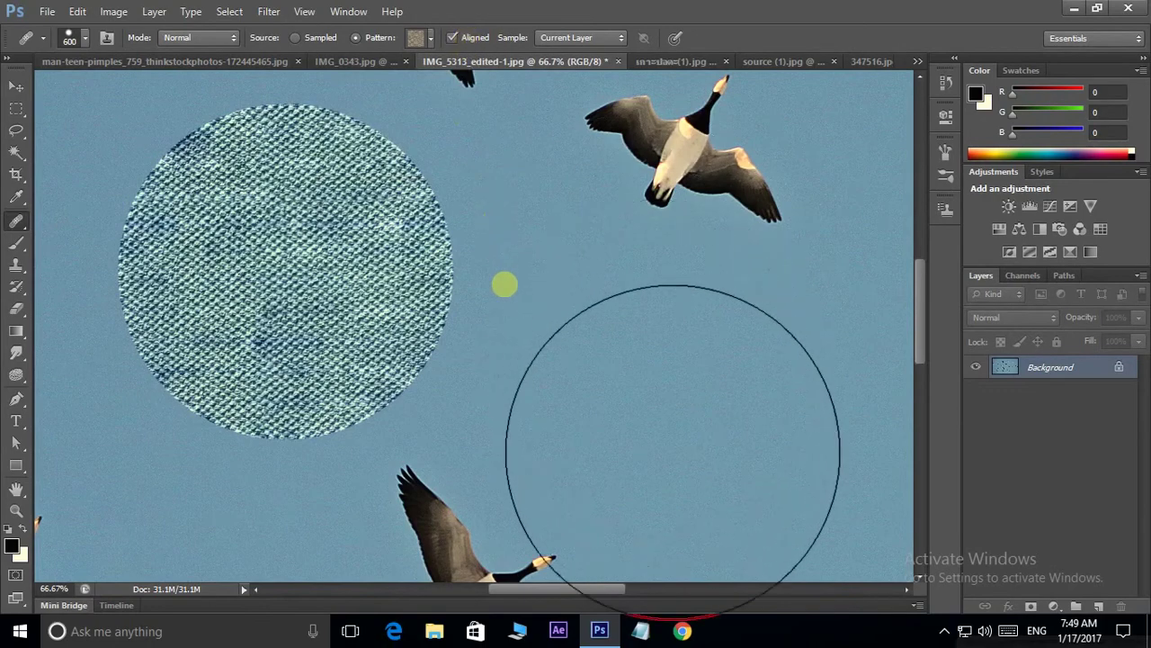
pyautogui.click(513, 273)
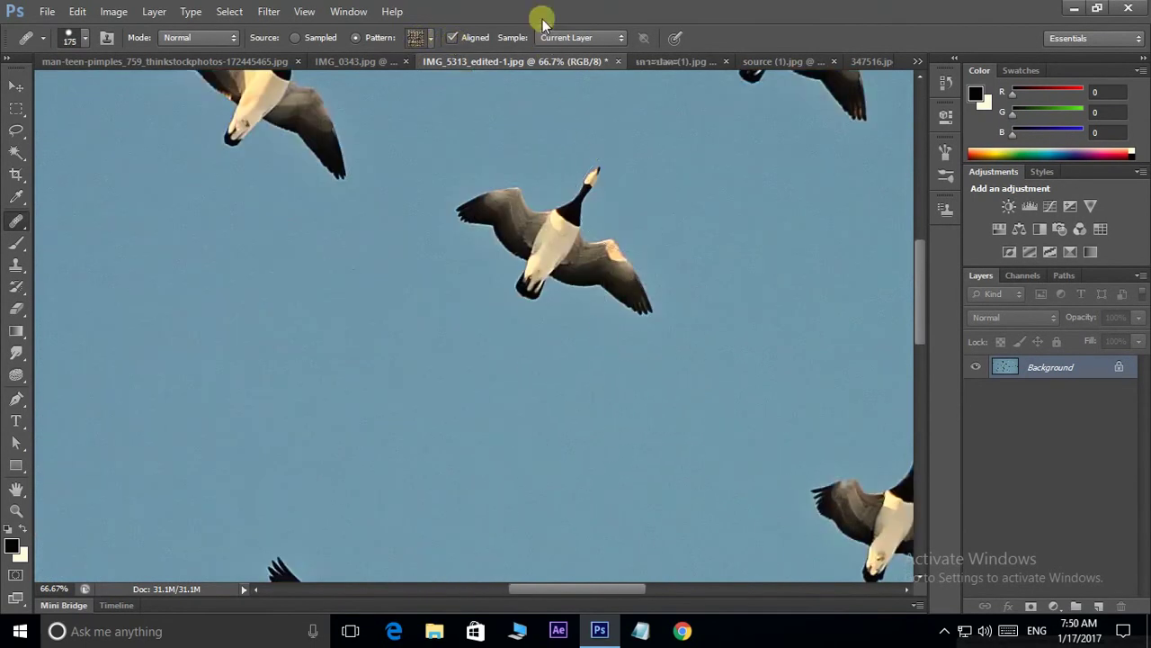
# Leave Sample on Current Layer and zoom the geese image out, then back to 25%
pyautogui.click(590, 39)
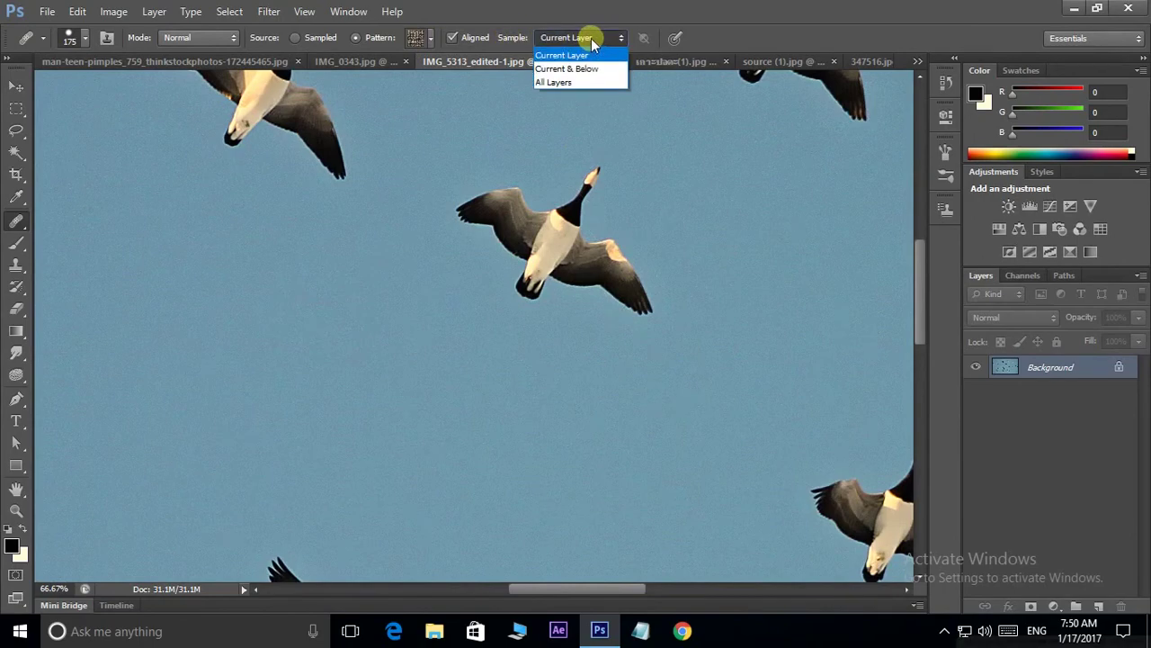
pyautogui.click(577, 37)
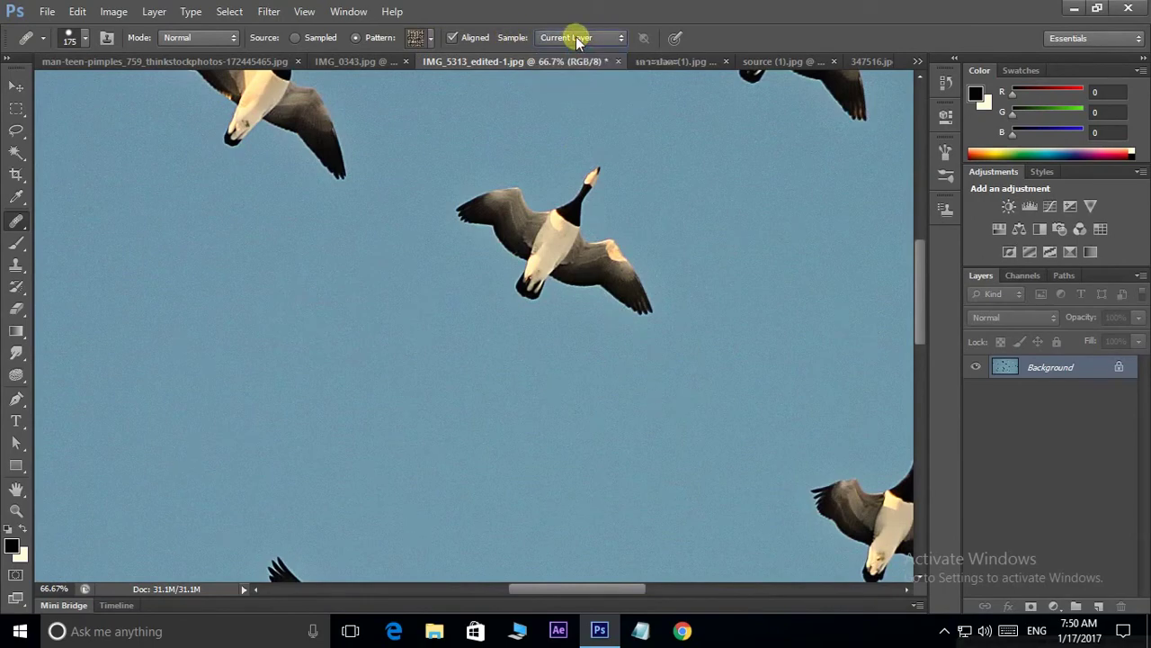
pyautogui.click(575, 37)
pyautogui.click(575, 38)
pyautogui.hotkey('ctrl', '-')
pyautogui.hotkey('ctrl', '-')
pyautogui.hotkey('ctrl', '-')
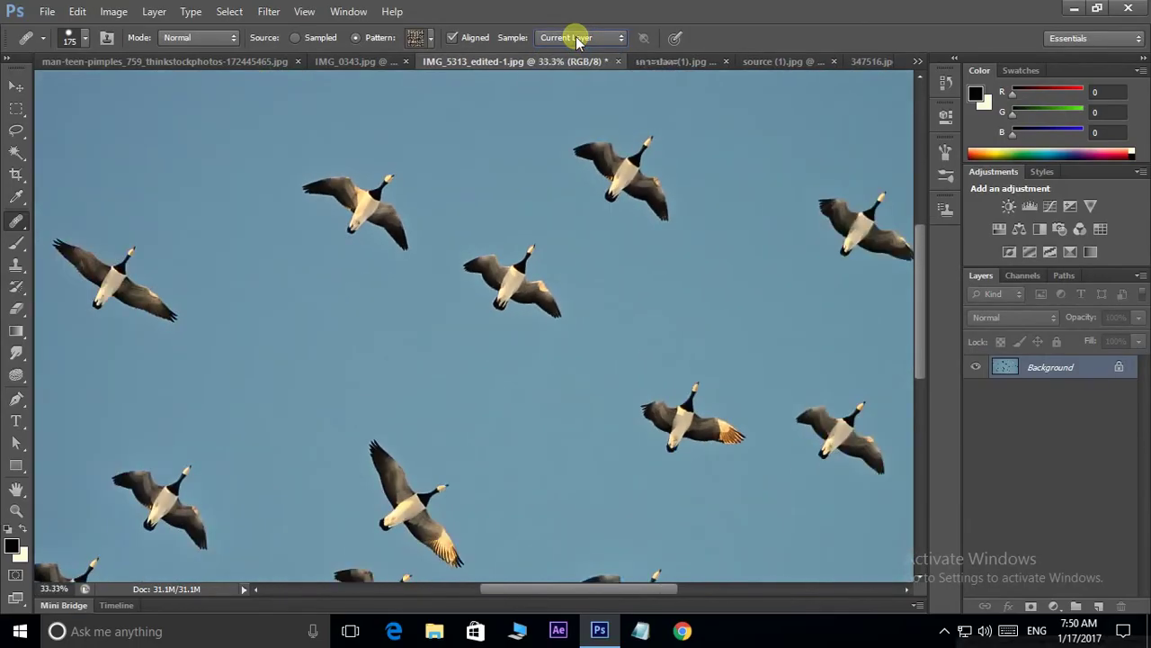
pyautogui.hotkey('ctrl', '-')
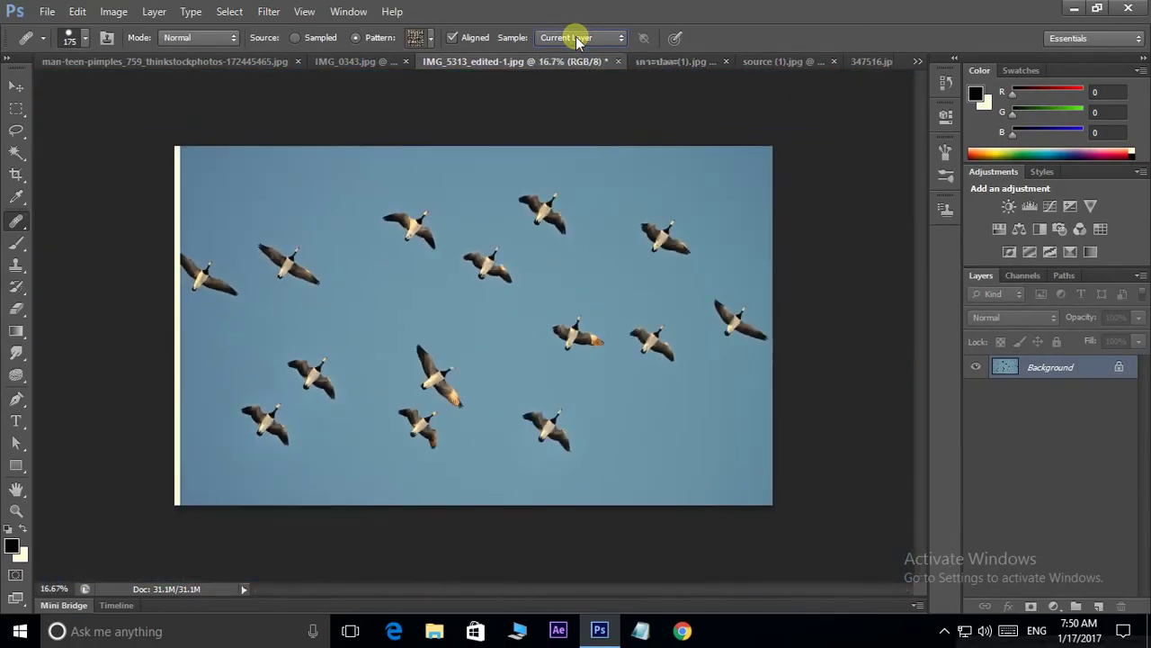
pyautogui.hotkey('ctrl', '+')
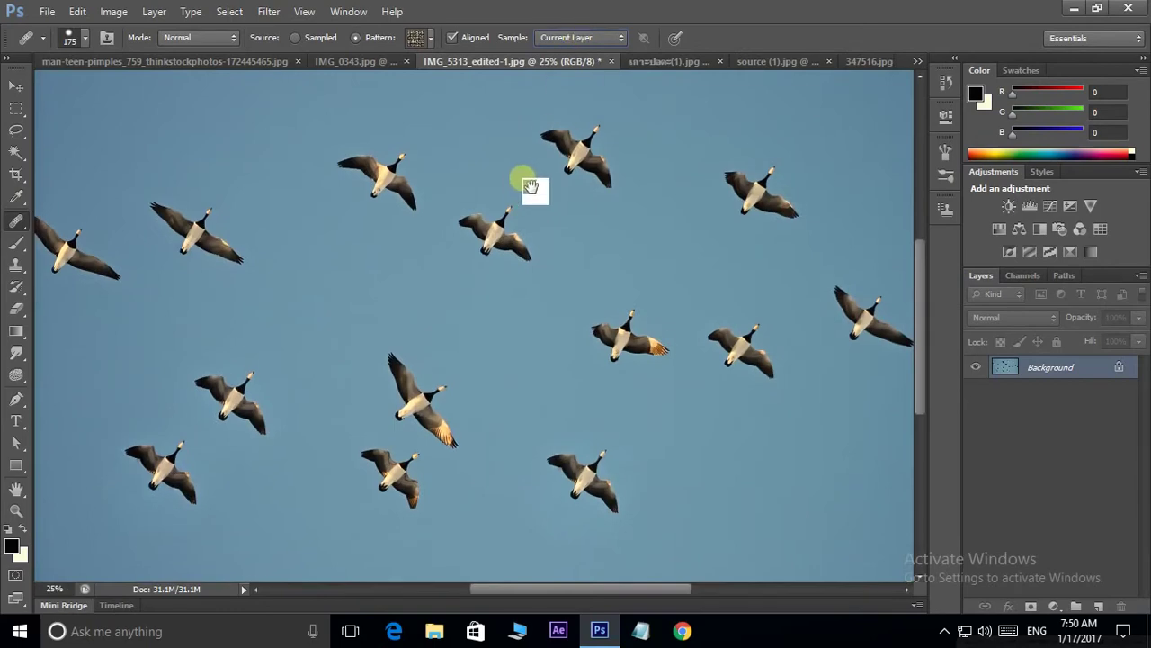
pyautogui.moveTo(530, 186); pyautogui.dragTo(531, 186)
# Open the kangaroo beach photo from wallpapers and select all of it
pyautogui.hotkey('ctrl', 'o')
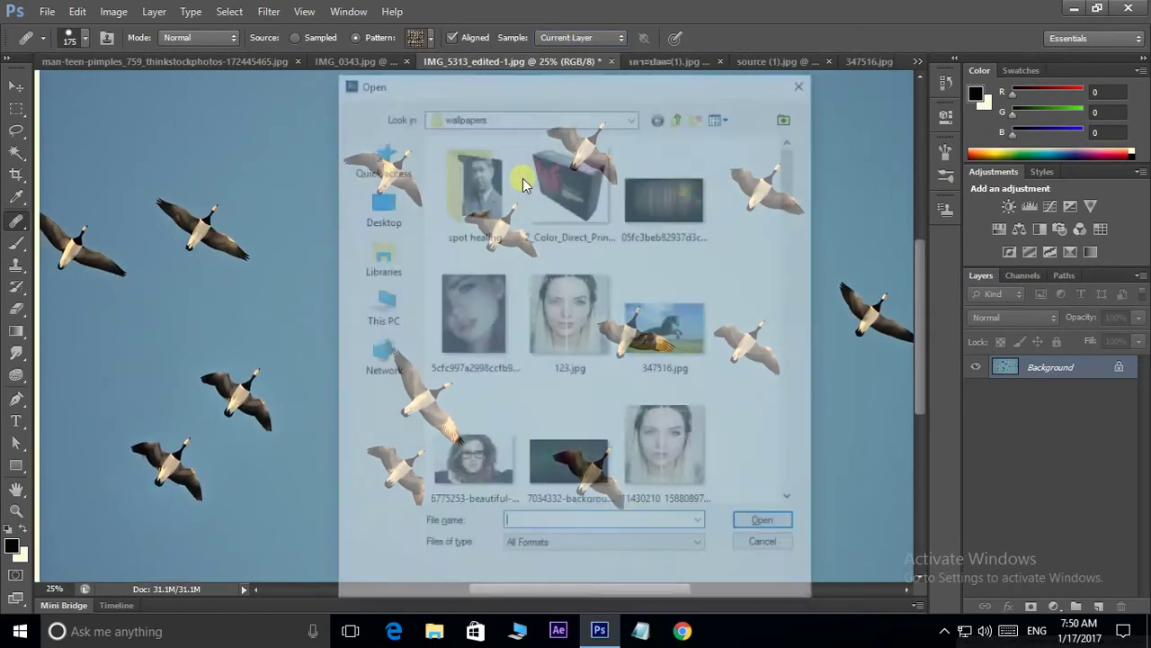
pyautogui.scroll(-5, 612, 320)
pyautogui.scroll(-5, 615, 316)
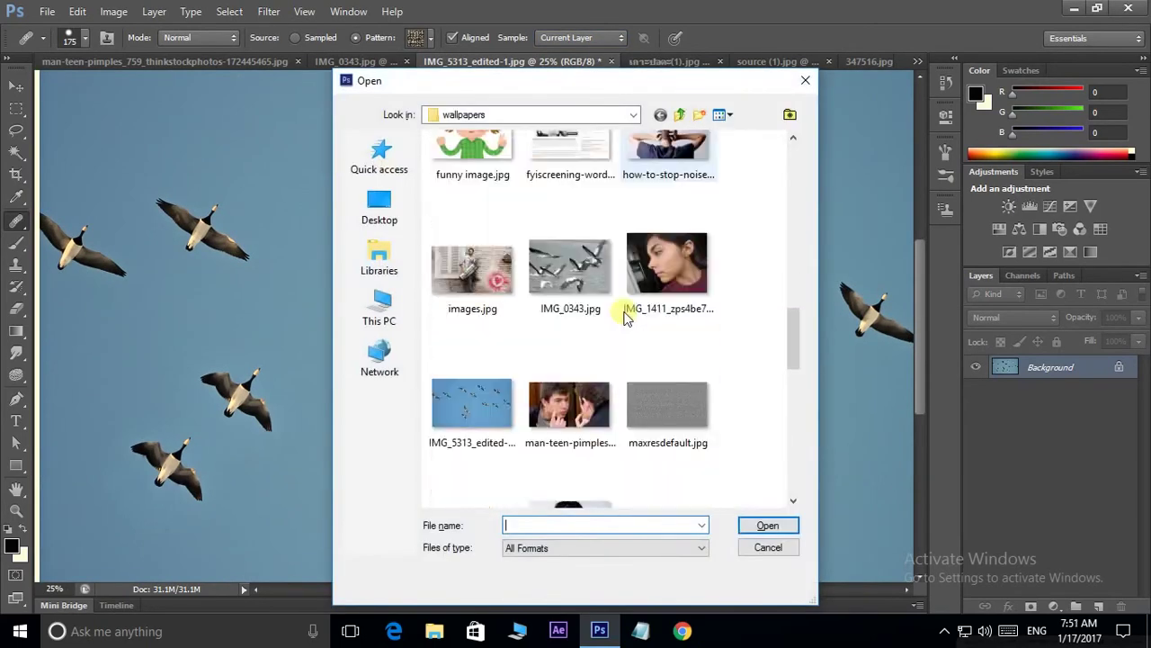
pyautogui.scroll(-5, 619, 313)
pyautogui.scroll(-5, 621, 313)
pyautogui.click(665, 310)
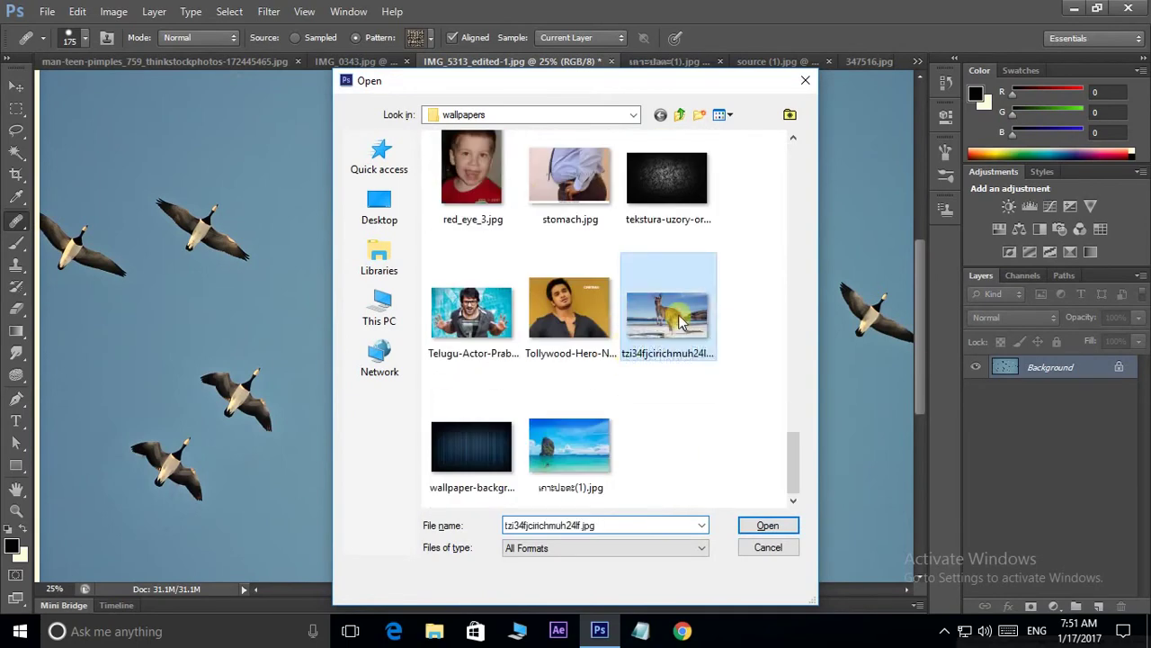
pyautogui.click(788, 534)
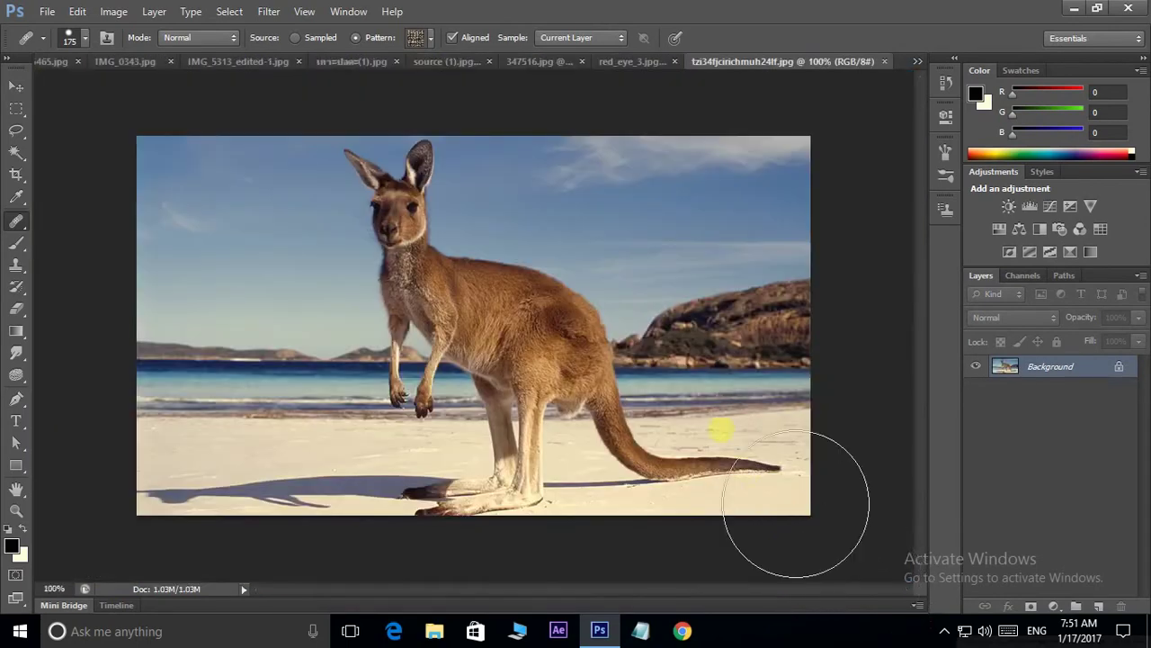
pyautogui.hotkey('ctrl', 'a')
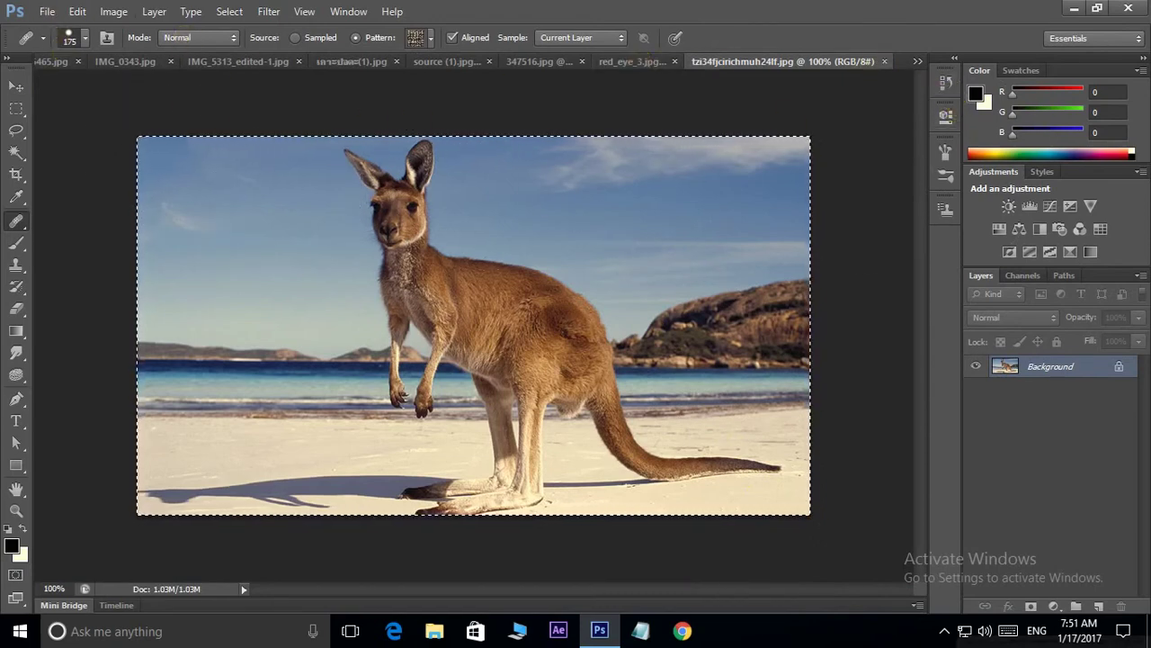
# Drag the kangaroo onto the geese image and enlarge it to about 168% with Free Transform
pyautogui.click(51, 61)
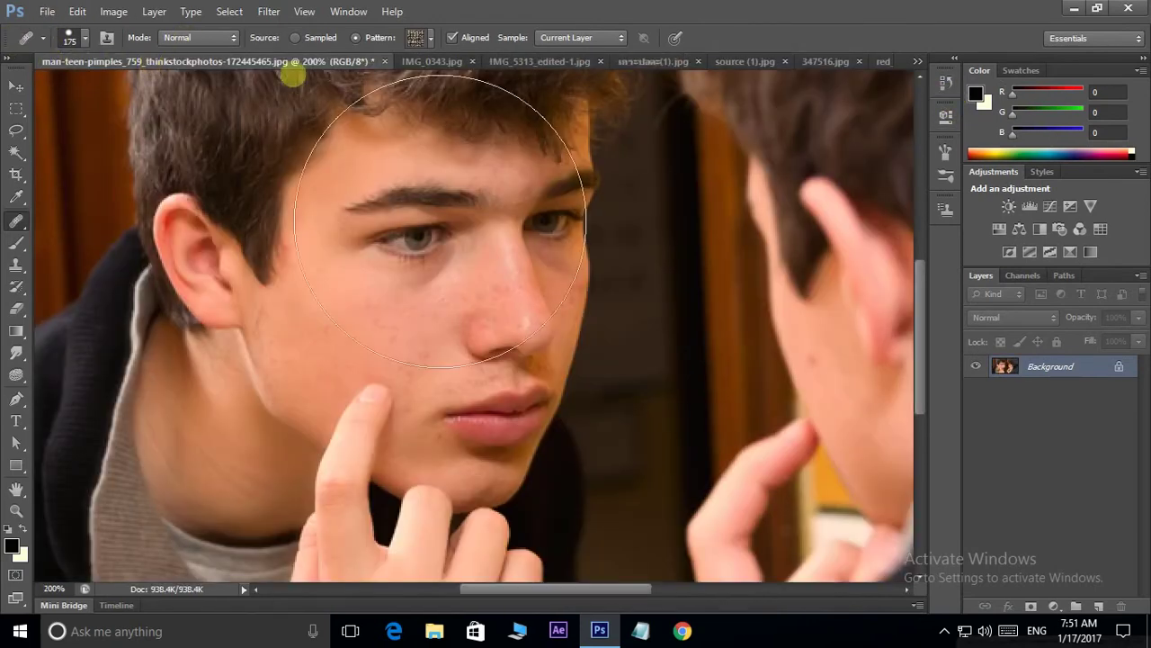
pyautogui.click(432, 61)
pyautogui.click(536, 61)
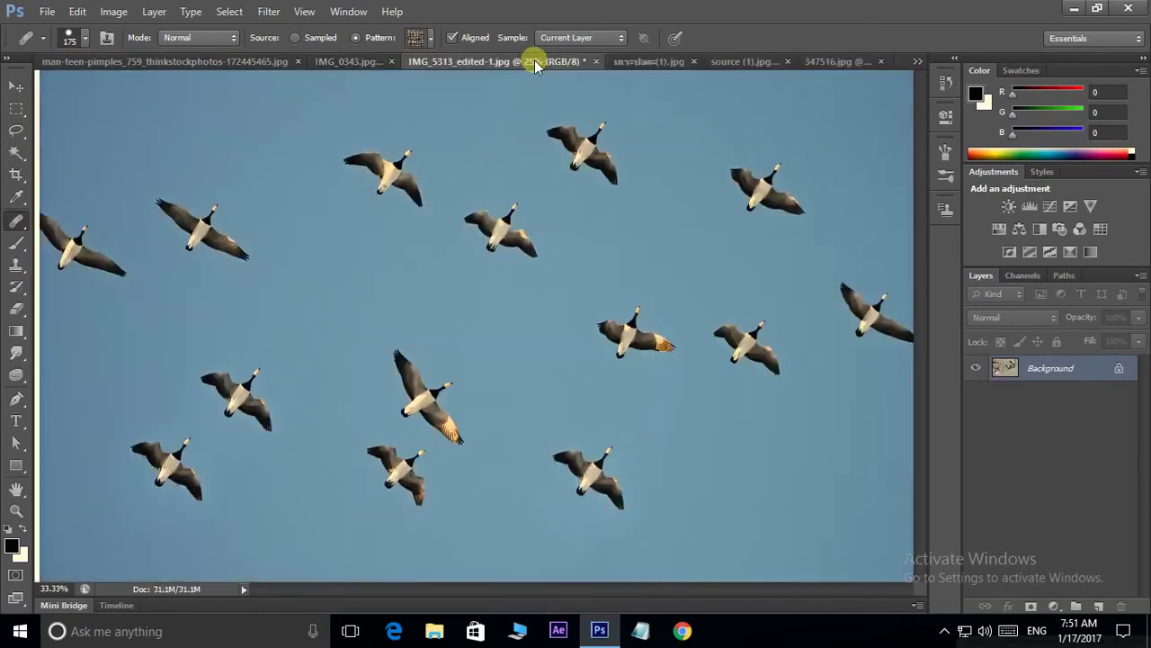
pyautogui.hotkey('ctrl', '-')
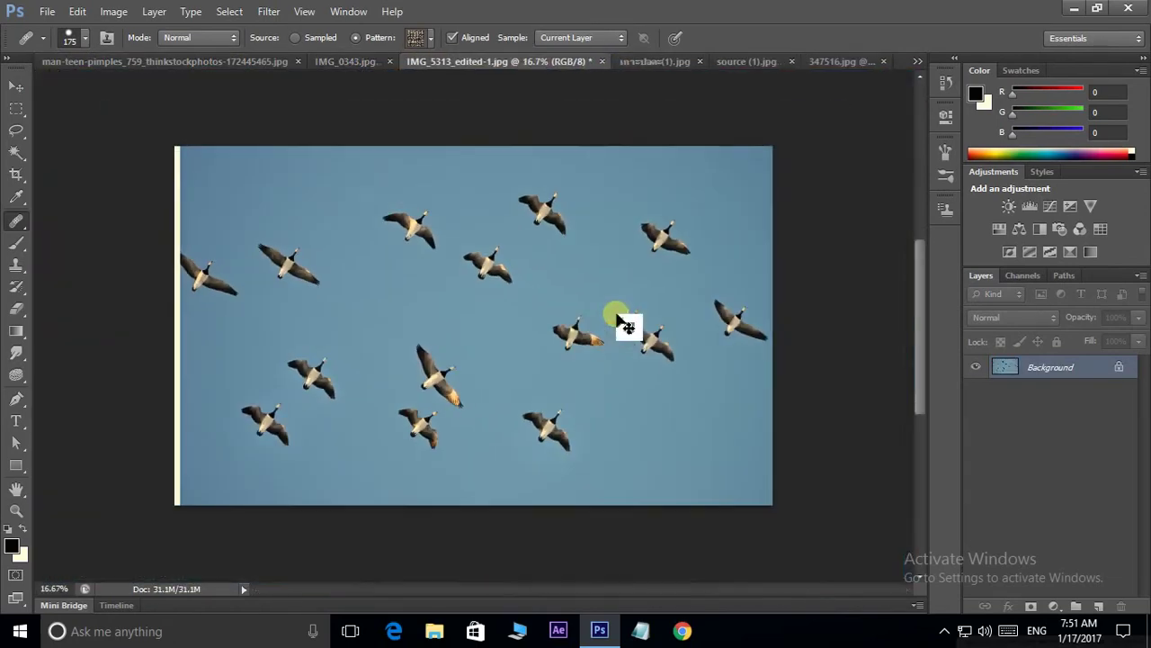
pyautogui.hotkey('ctrl', '-')
pyautogui.moveTo(627, 326); pyautogui.dragTo(627, 324)
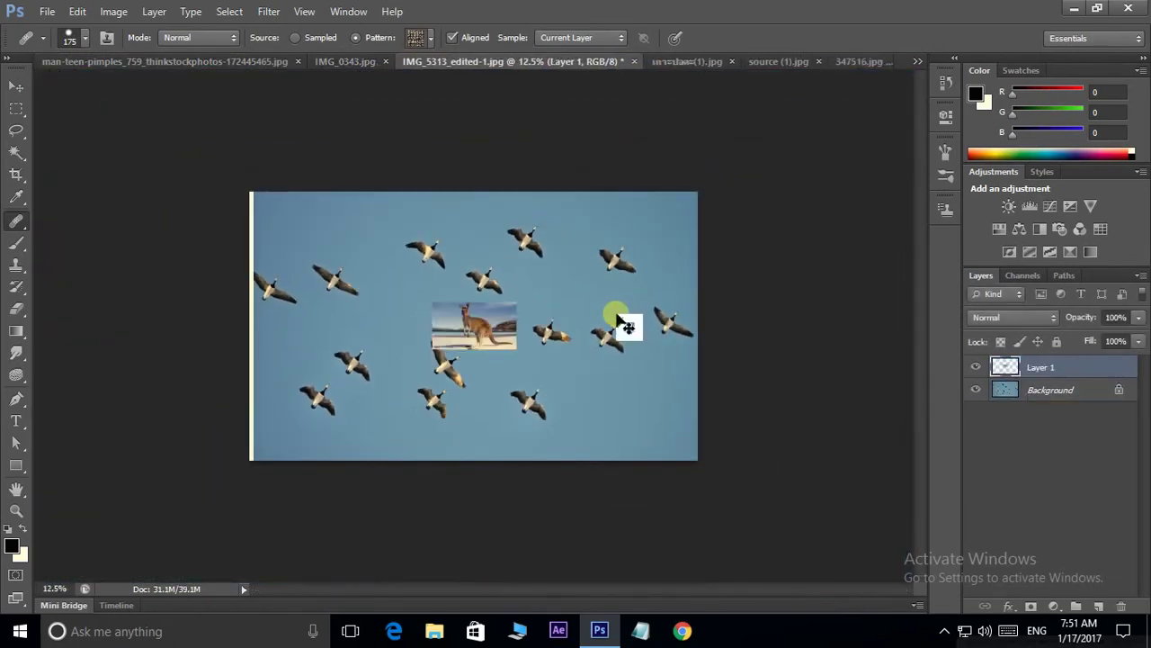
pyautogui.hotkey('ctrl', 't')
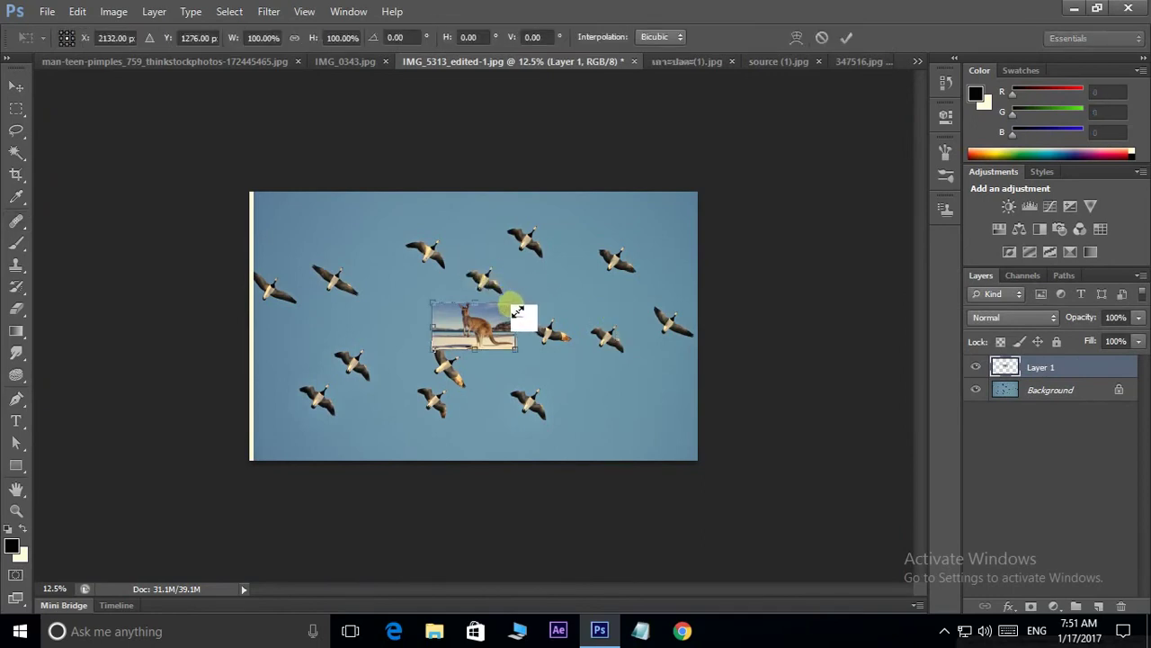
pyautogui.moveTo(517, 304)
pyautogui.mouseDown()
pyautogui.moveTo(547, 296)
pyautogui.moveTo(506, 358)
pyautogui.moveTo(659, 422)
pyautogui.mouseUp()
pyautogui.press('Return')
pyautogui.press('j')
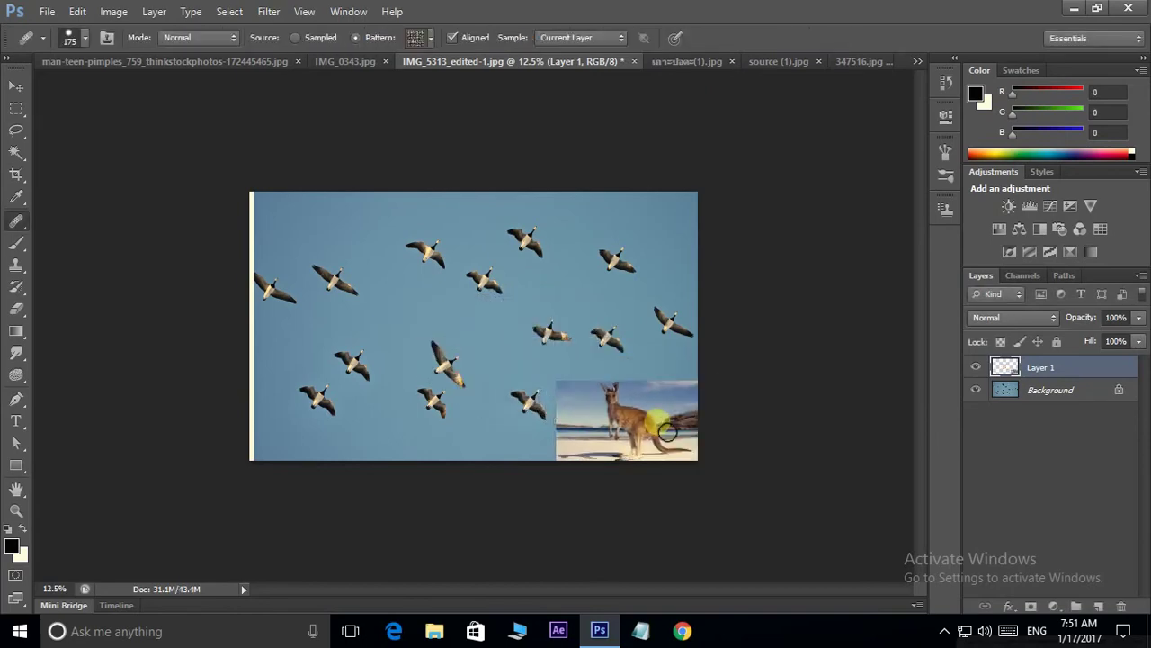
# Open the animals-still-evolving elephant photo and select all of it
pyautogui.hotkey('ctrl', 'o')
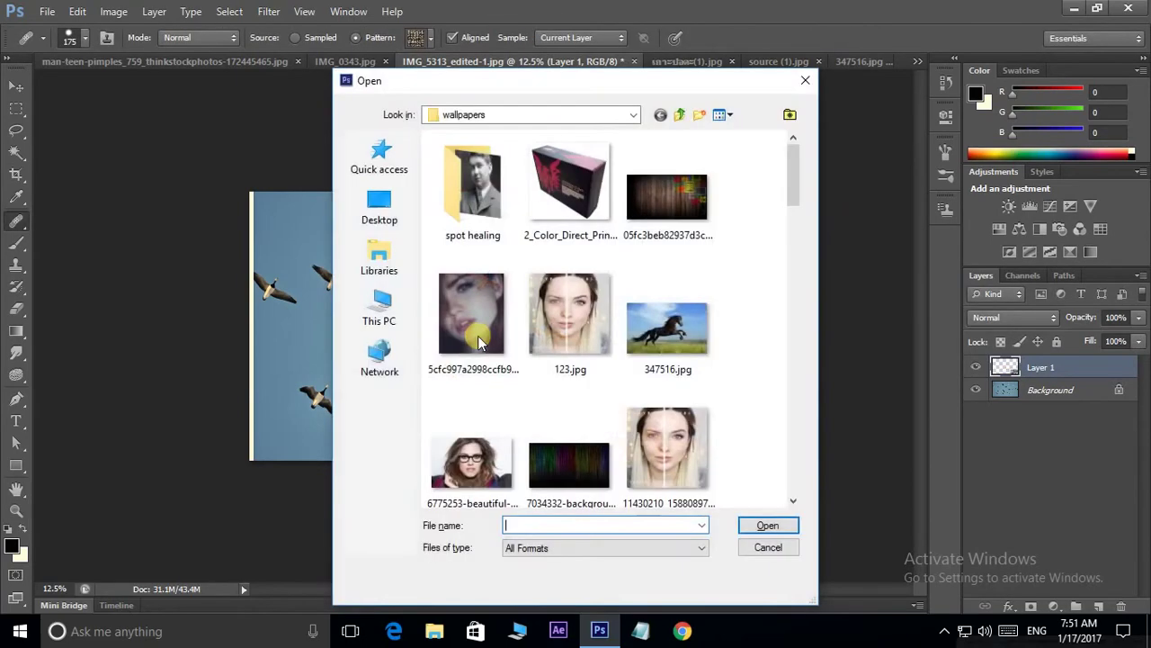
pyautogui.scroll(-5, 480, 342)
pyautogui.scroll(-2, 586, 343)
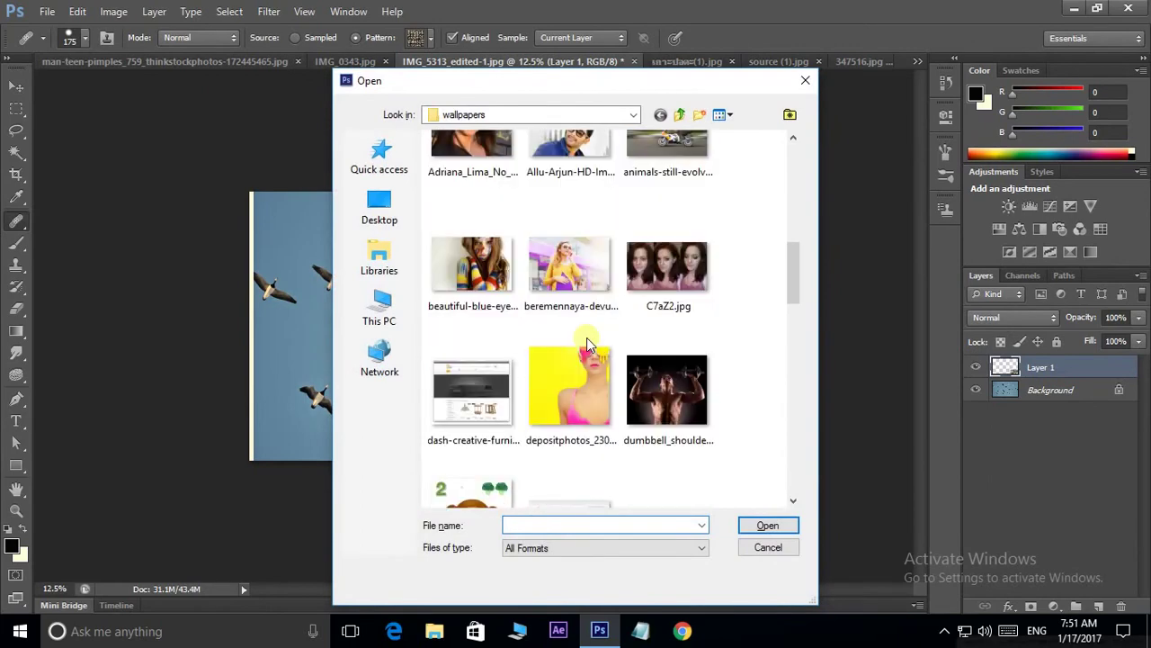
pyautogui.click(678, 187)
pyautogui.click(767, 525)
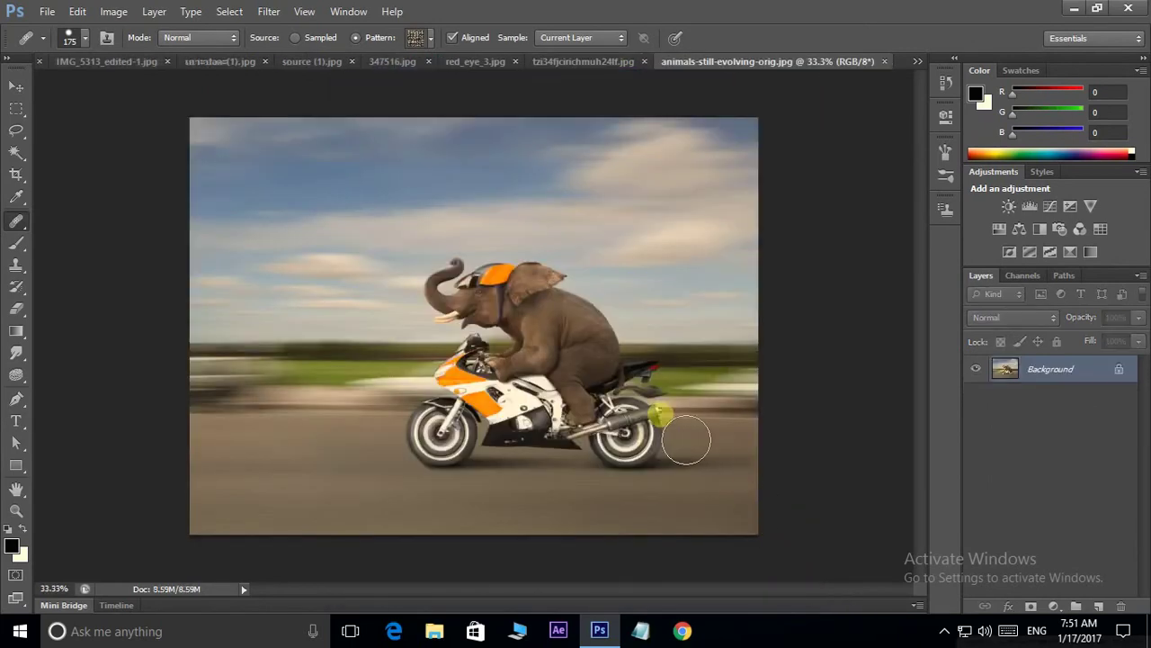
pyautogui.hotkey('ctrl', 'a')
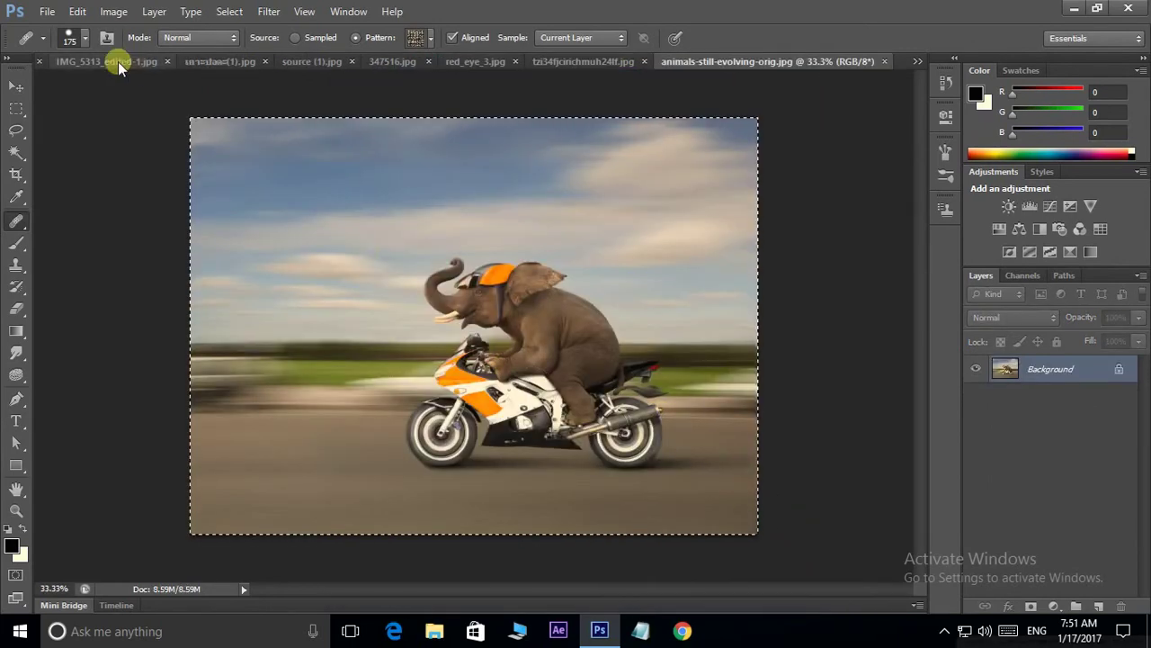
# Paste the elephant into the geese image and move it to the top-left corner
pyautogui.click(118, 61)
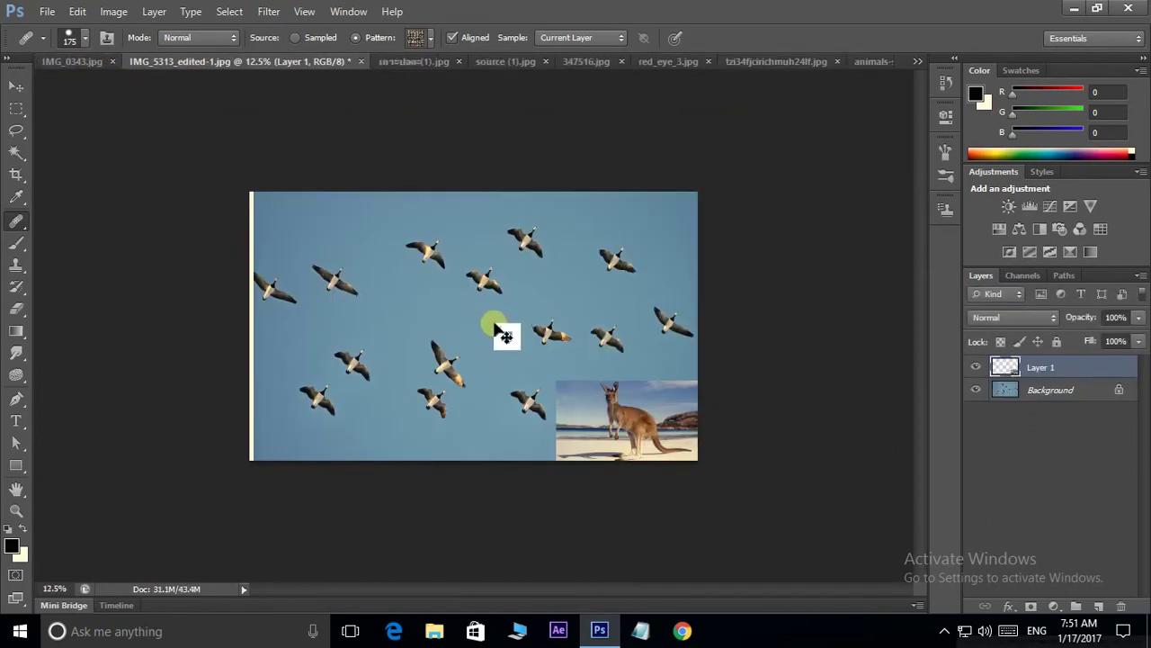
pyautogui.hotkey('ctrl', 'v')
pyautogui.click(16, 86)
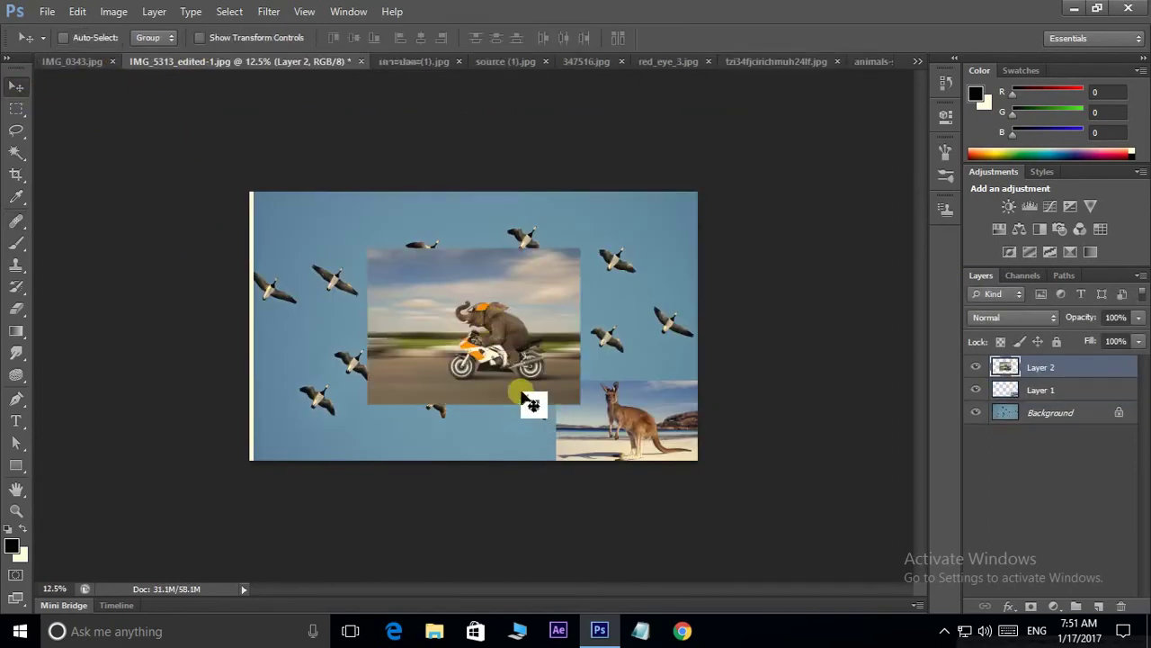
pyautogui.moveTo(521, 394); pyautogui.dragTo(356, 284)
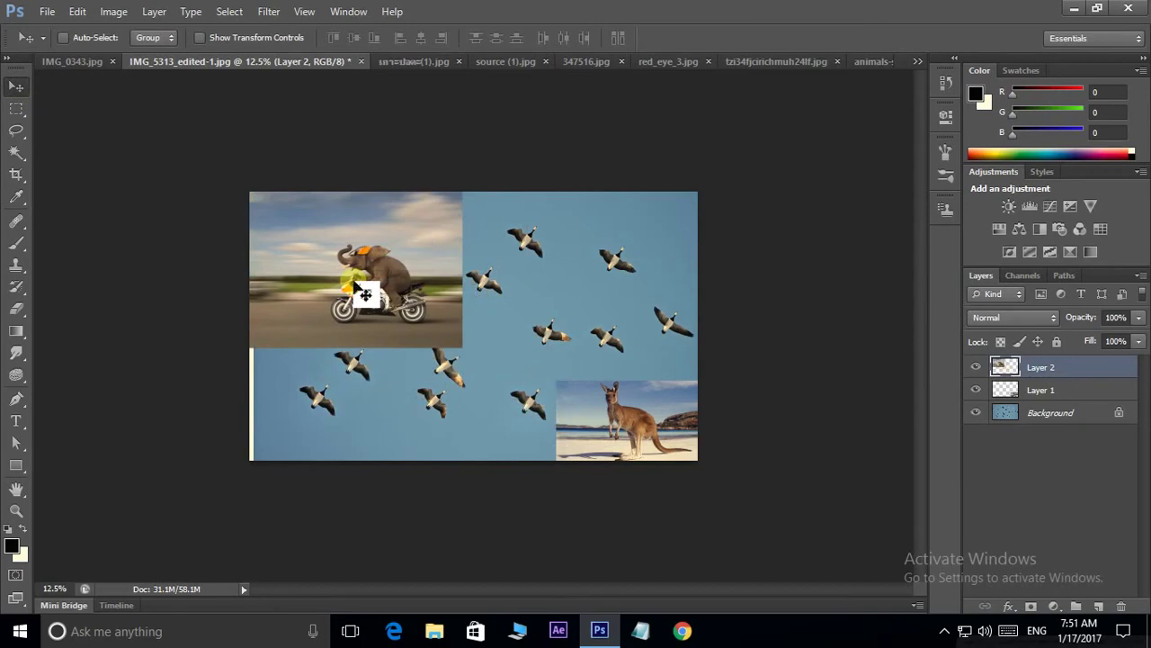
pyautogui.hotkey('ctrl', '+')
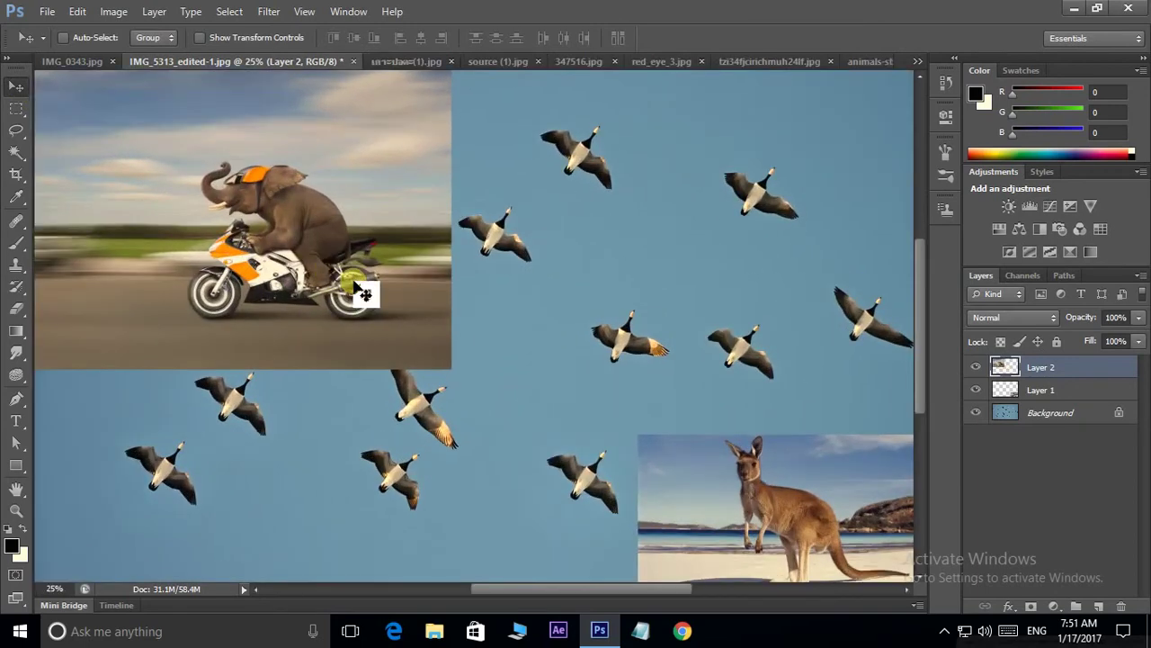
# Return to the Healing Brush with Aligned off and hide the elephant layer
pyautogui.click(16, 220)
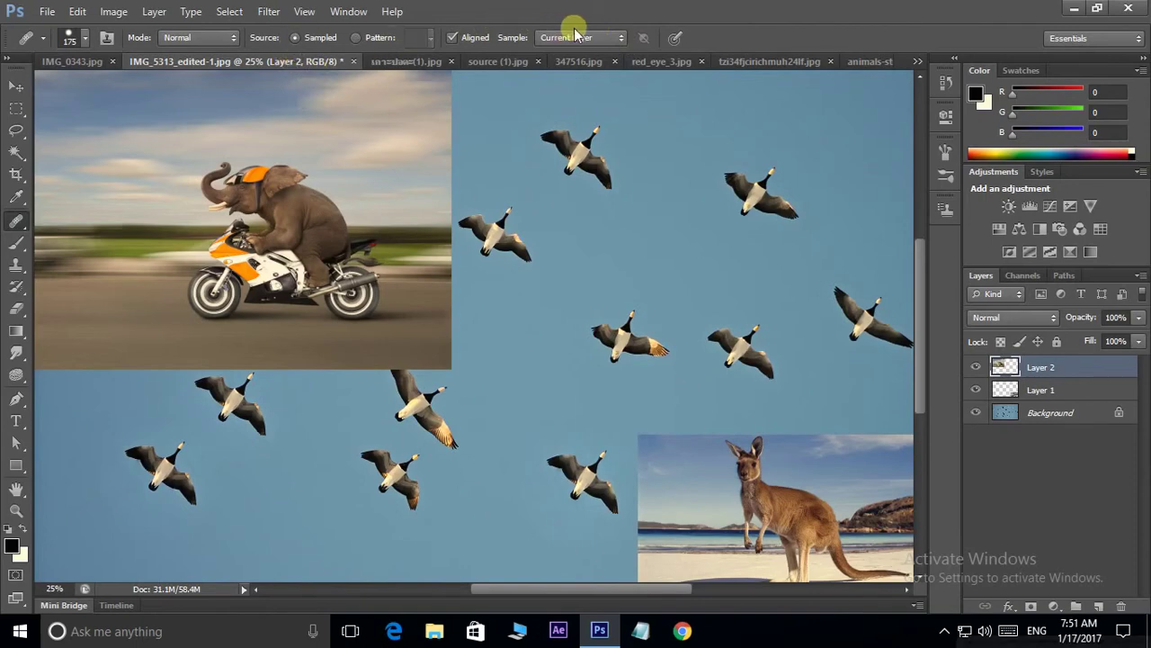
pyautogui.click(454, 40)
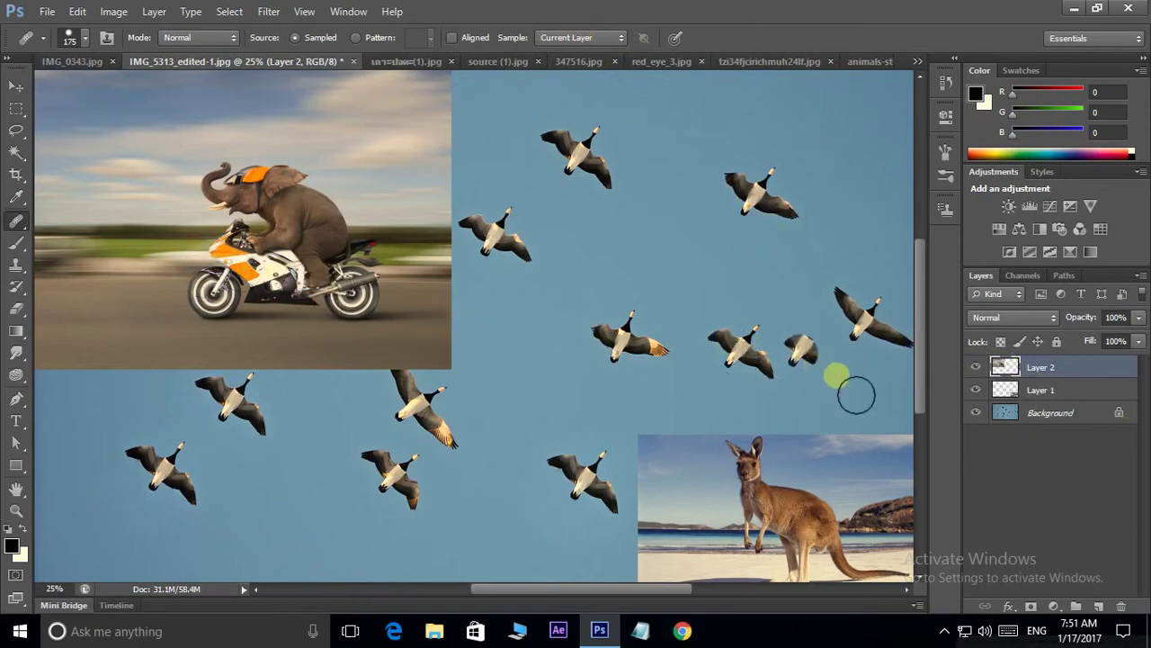
pyautogui.click(977, 367)
# Show the elephant layer, sample the elephant, and heal it onto the sky beside the photo
pyautogui.click(976, 367)
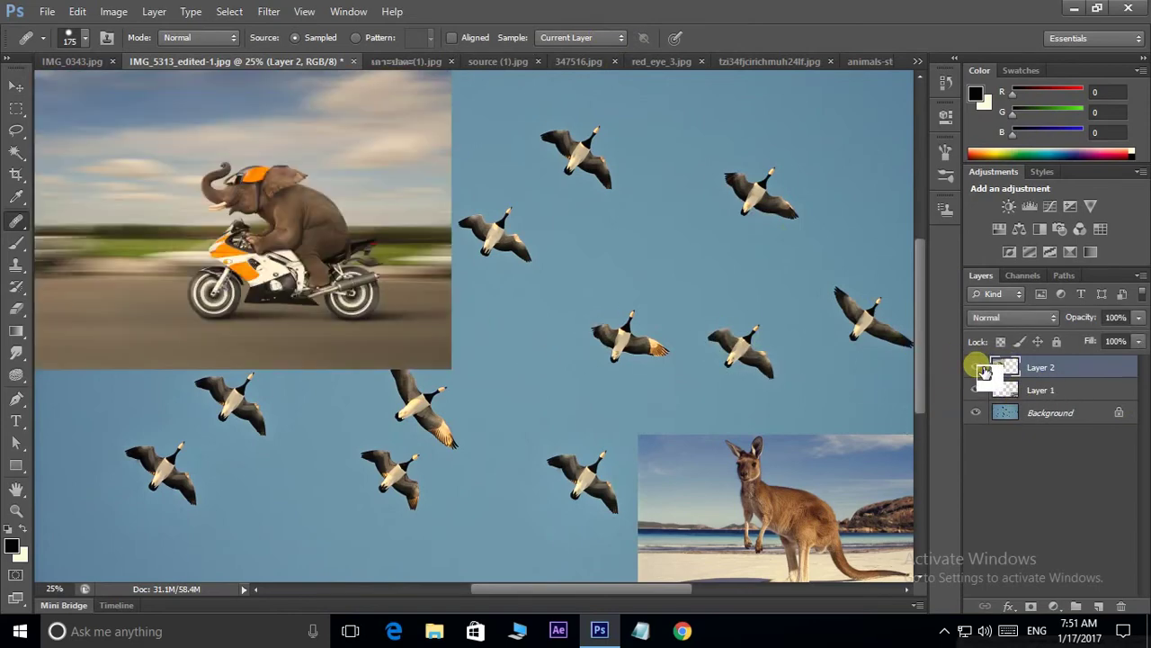
pyautogui.keyDown('alt'); pyautogui.click(311, 230); pyautogui.keyUp('alt')
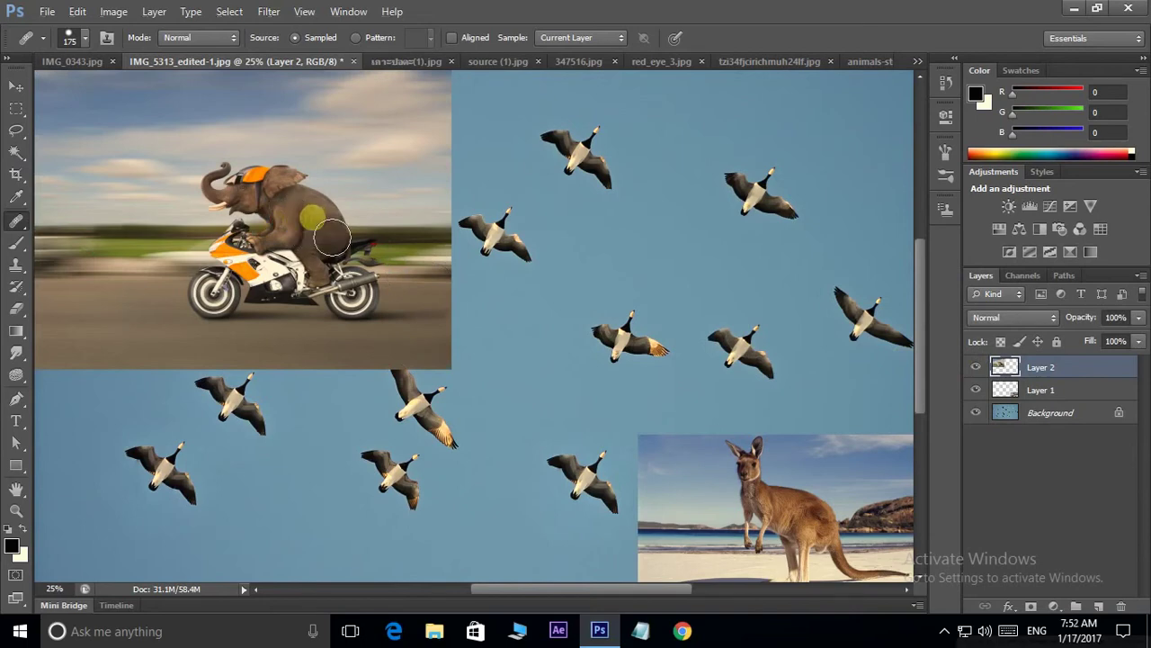
pyautogui.moveTo(504, 369)
pyautogui.mouseDown()
pyautogui.moveTo(536, 329)
pyautogui.moveTo(571, 399)
pyautogui.moveTo(535, 398)
pyautogui.moveTo(520, 331)
pyautogui.moveTo(513, 377)
pyautogui.moveTo(555, 423)
pyautogui.moveTo(524, 382)
pyautogui.moveTo(540, 321)
pyautogui.moveTo(553, 303)
pyautogui.moveTo(586, 309)
pyautogui.moveTo(625, 233)
pyautogui.mouseUp()
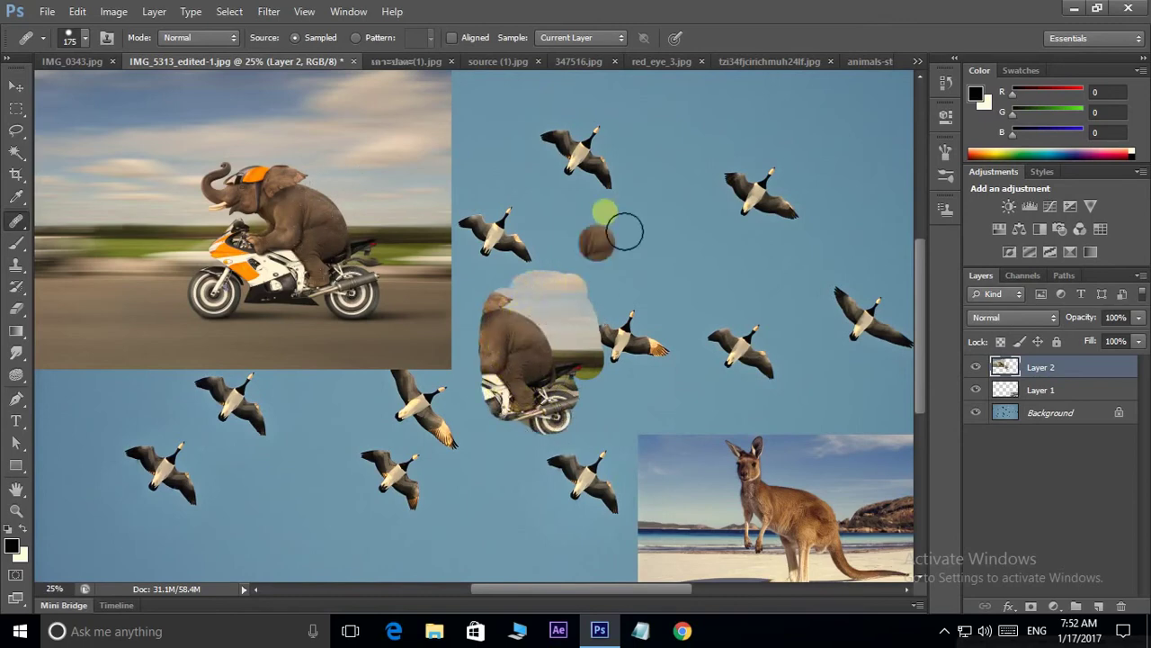
# Sample a goose and keep healing, toggling the elephant layer to compare
pyautogui.keyDown('alt'); pyautogui.click(589, 166); pyautogui.keyUp('alt')
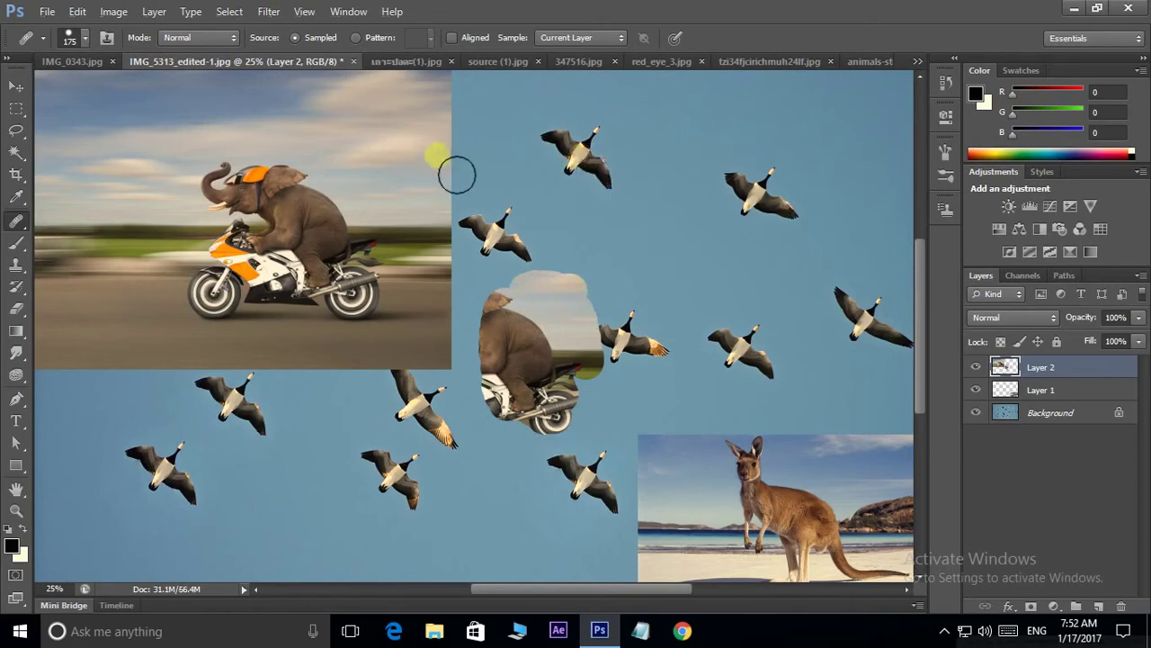
pyautogui.moveTo(417, 192); pyautogui.dragTo(416, 184)
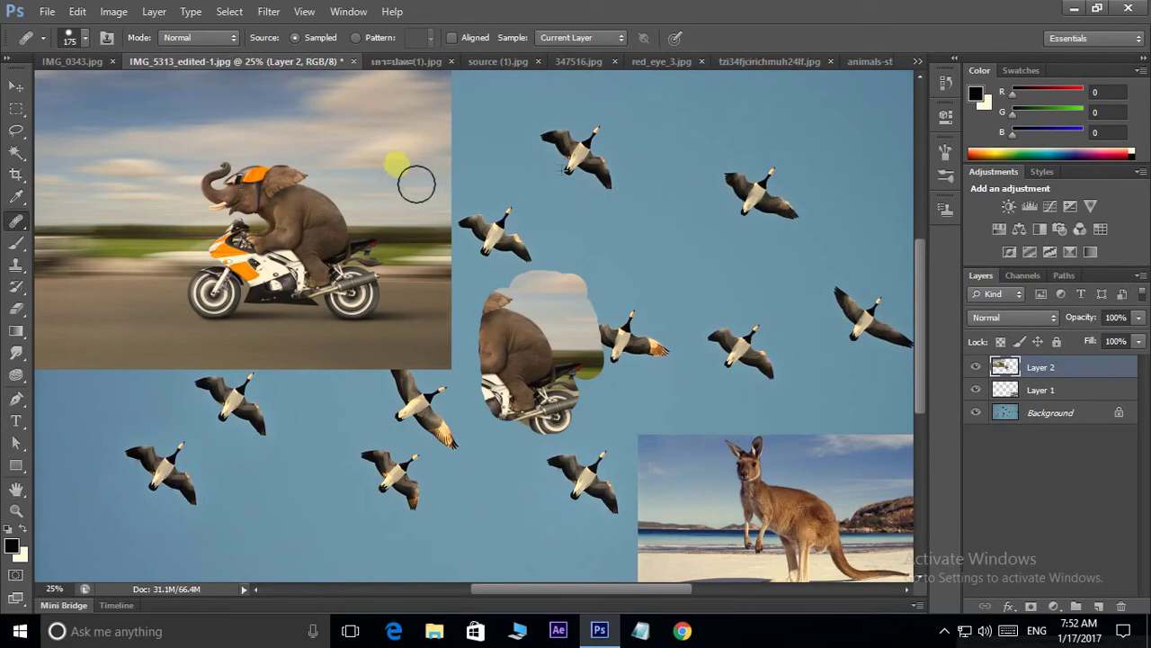
pyautogui.moveTo(998, 369); pyautogui.dragTo(1001, 378)
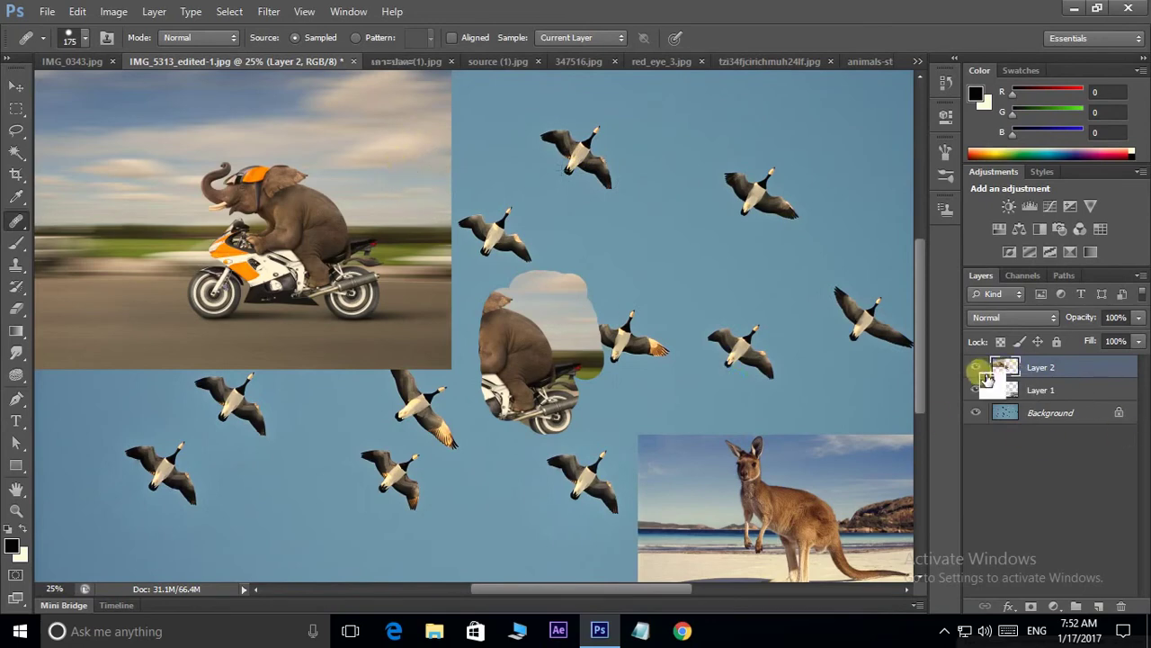
pyautogui.click(976, 367)
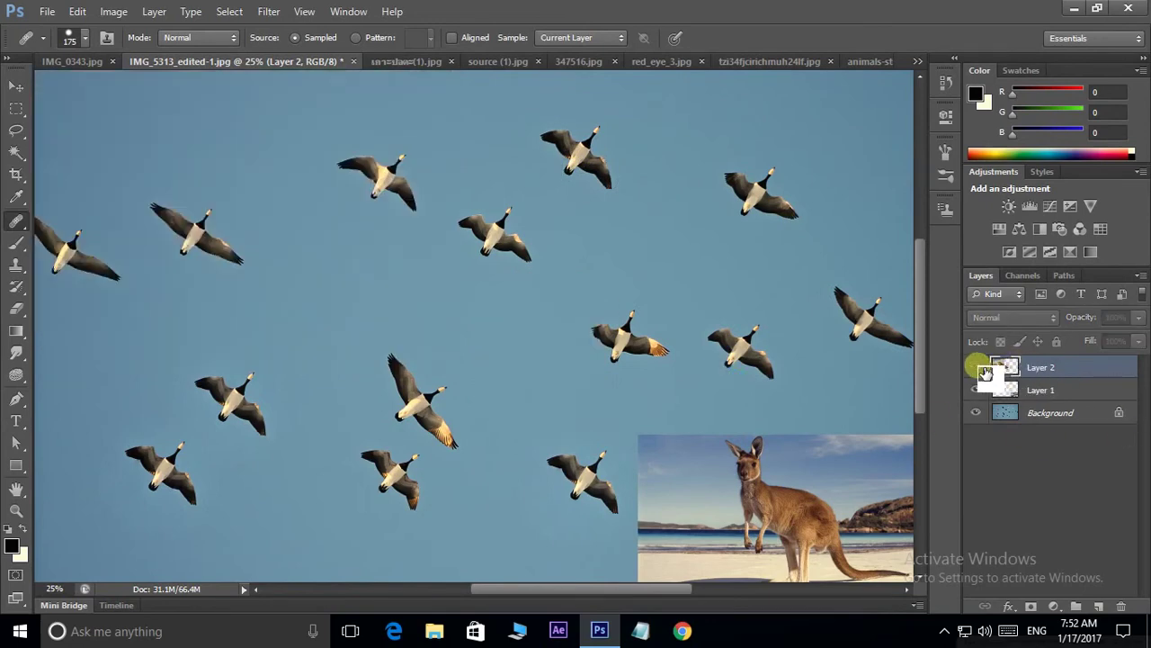
pyautogui.click(978, 369)
pyautogui.moveTo(986, 374); pyautogui.dragTo(528, 360)
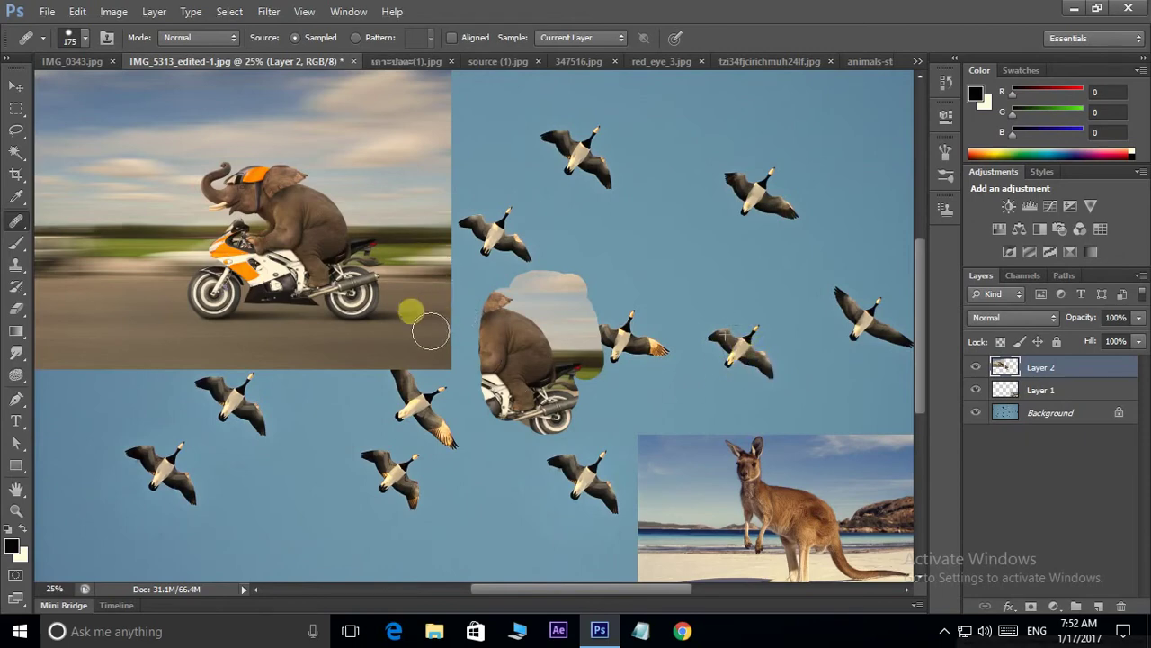
# Heal a few dabs on the kangaroo and set a new source on the road
pyautogui.click(800, 519)
pyautogui.press('alt')
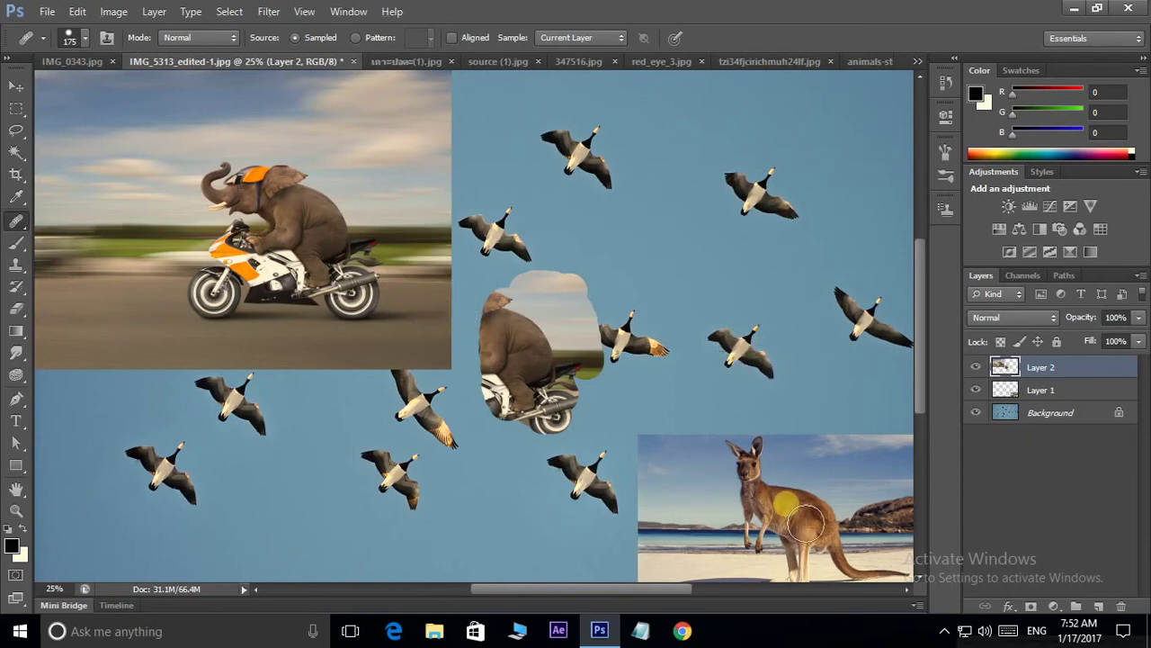
pyautogui.click(419, 342)
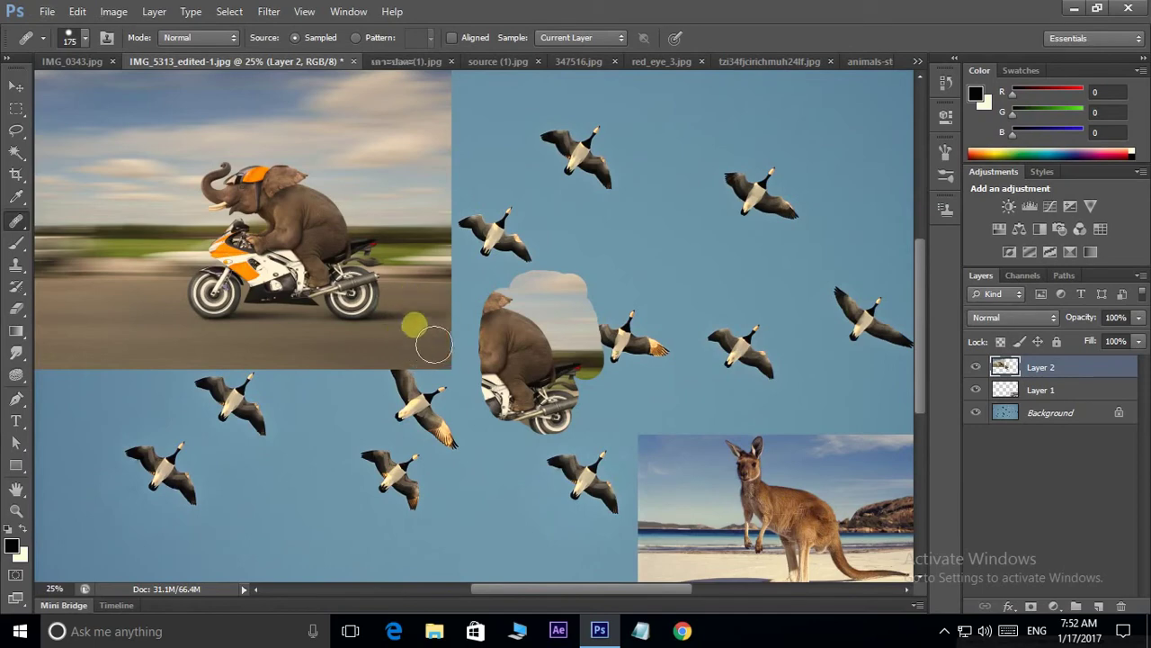
pyautogui.click(433, 339)
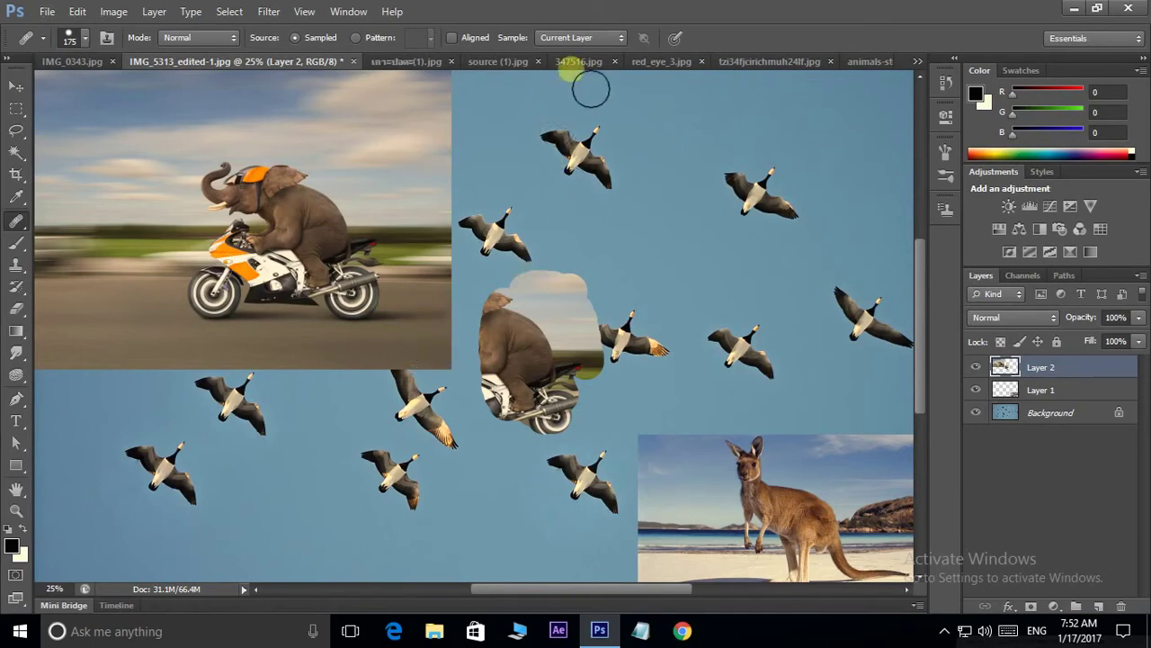
# Make the kangaroo Layer 1 active and paint kangaroo-sampled content onto the sky using Current Layer
pyautogui.click(586, 41)
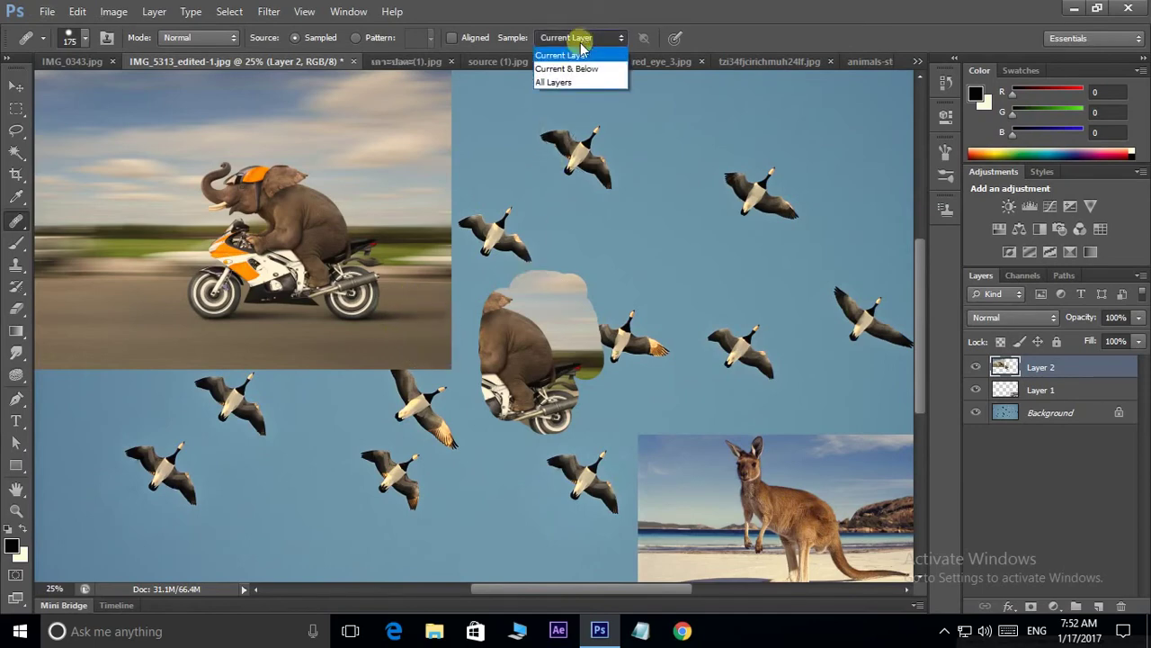
pyautogui.click(562, 56)
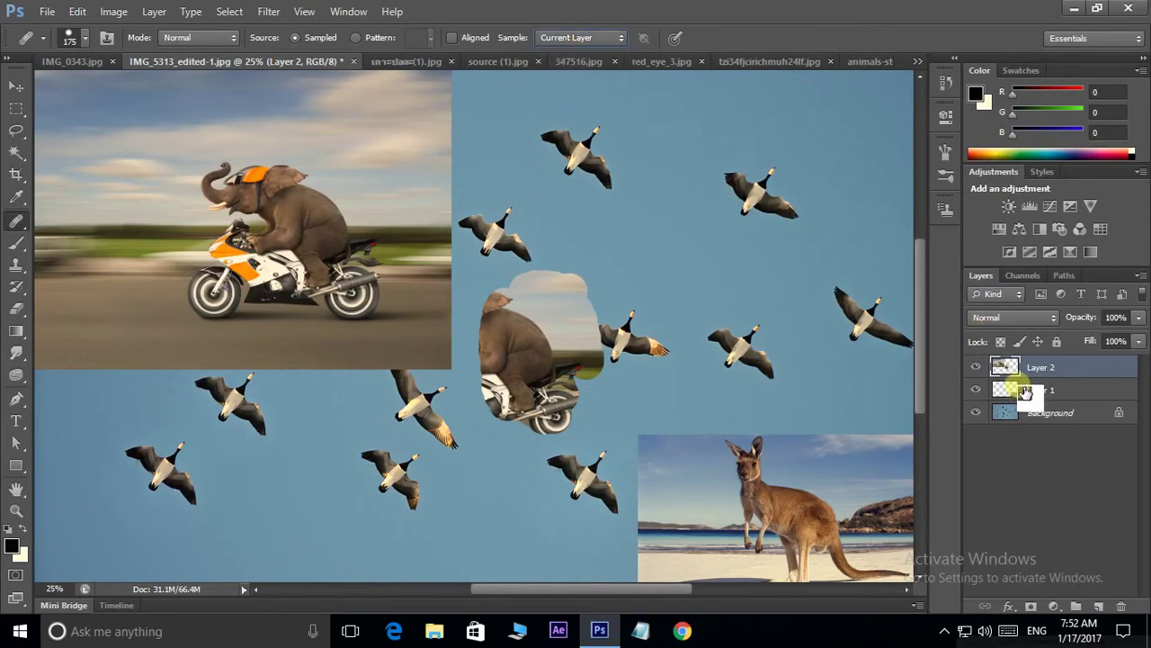
pyautogui.click(1026, 390)
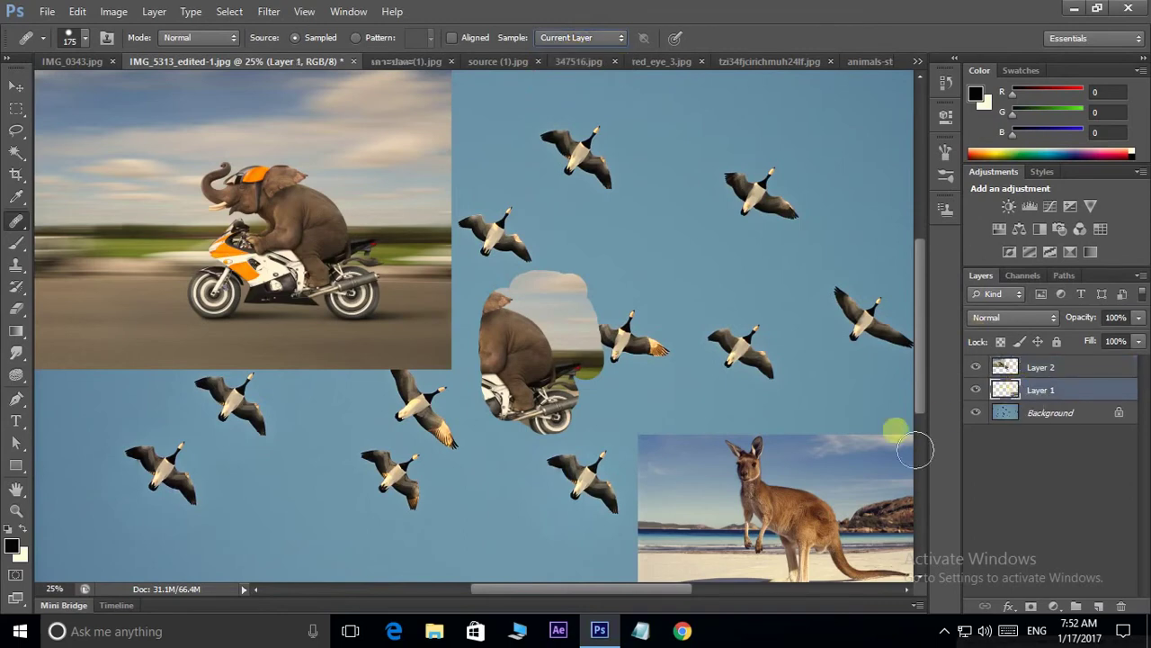
pyautogui.click(976, 390)
pyautogui.click(976, 389)
pyautogui.click(976, 389)
pyautogui.click(976, 389)
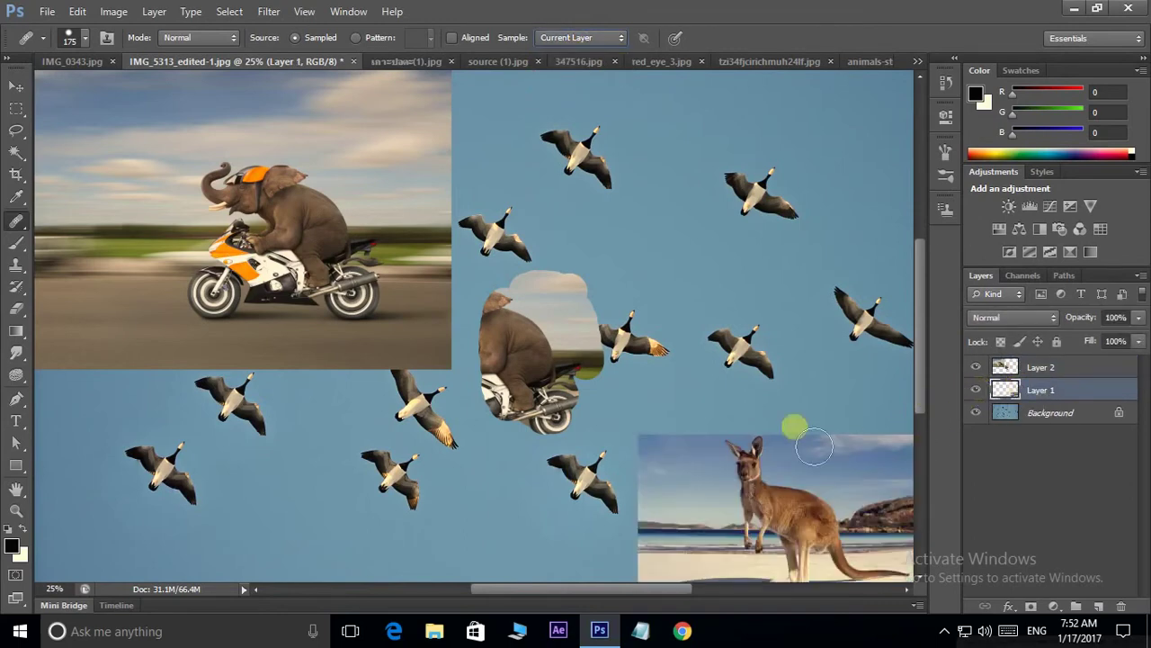
pyautogui.moveTo(762, 411); pyautogui.dragTo(716, 359)
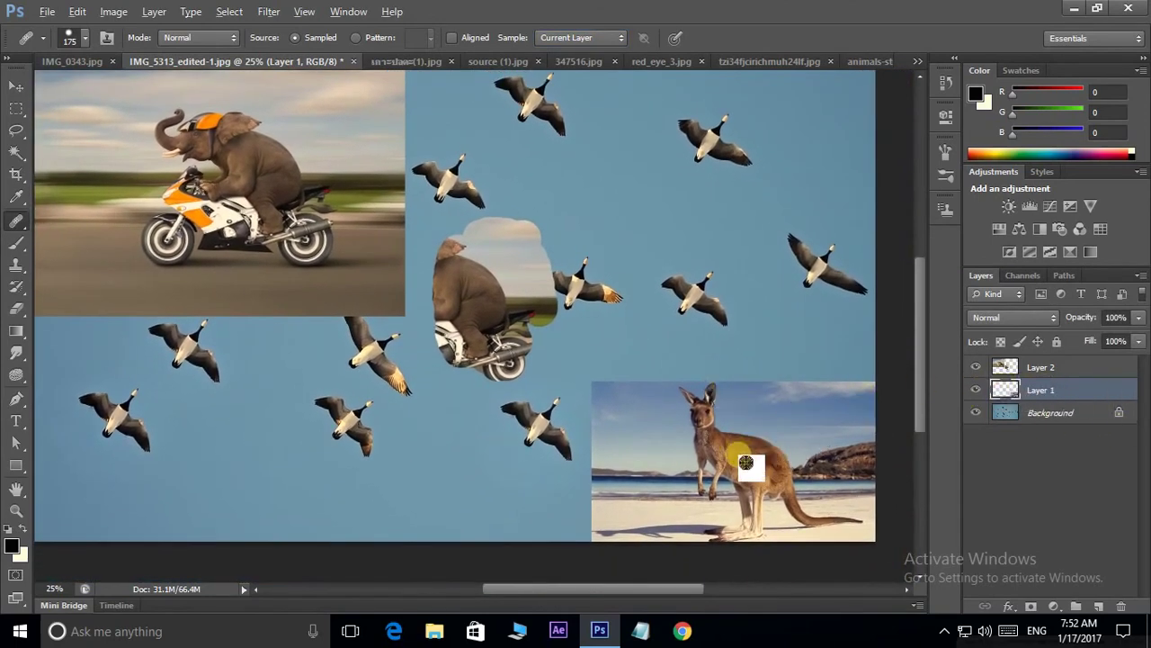
pyautogui.moveTo(442, 481)
pyautogui.mouseDown()
pyautogui.moveTo(465, 501)
pyautogui.moveTo(480, 432)
pyautogui.moveTo(422, 522)
pyautogui.mouseUp()
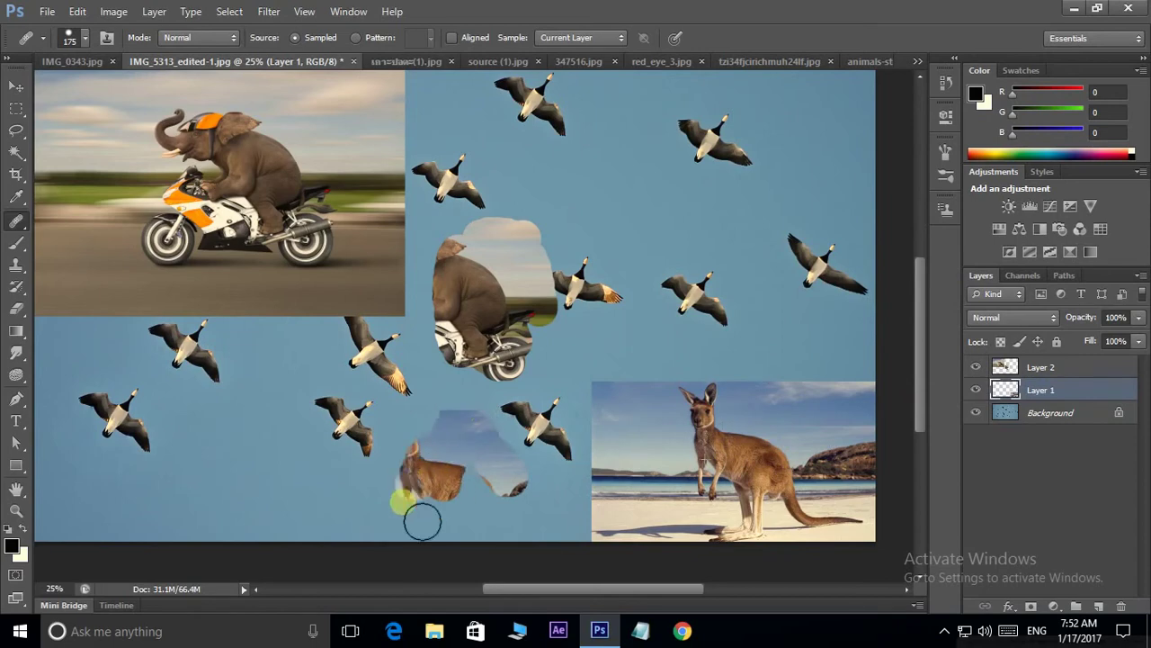
# Set Sample to Current & Below, sample the kangaroo, and heal it onto the sky
pyautogui.click(570, 39)
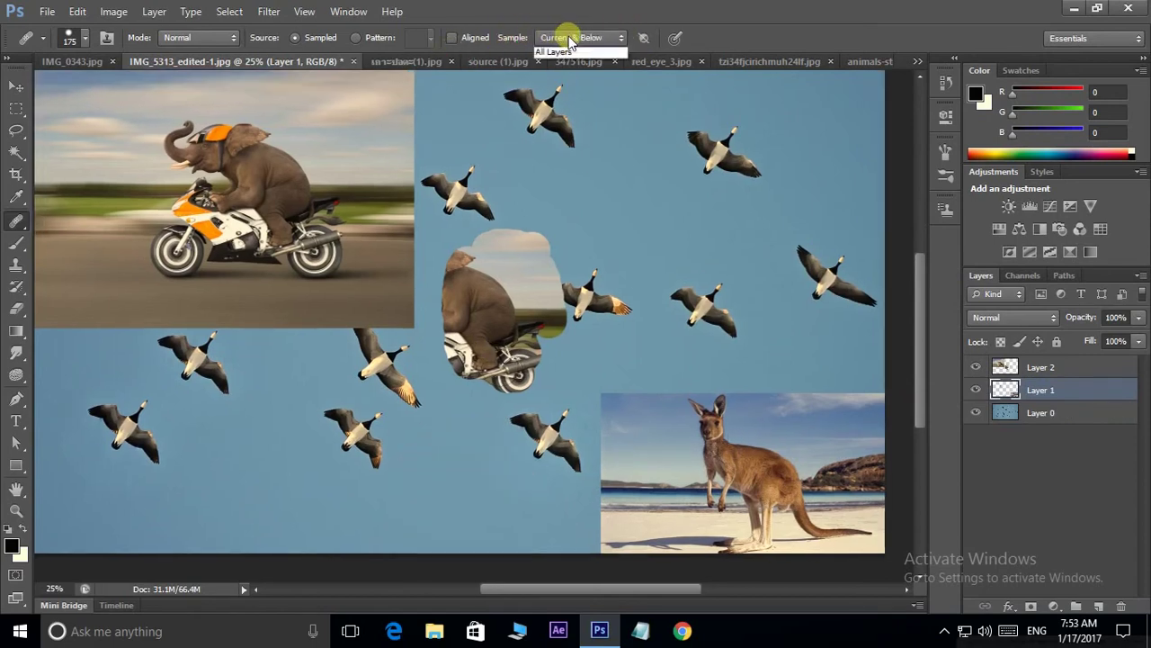
pyautogui.click(565, 69)
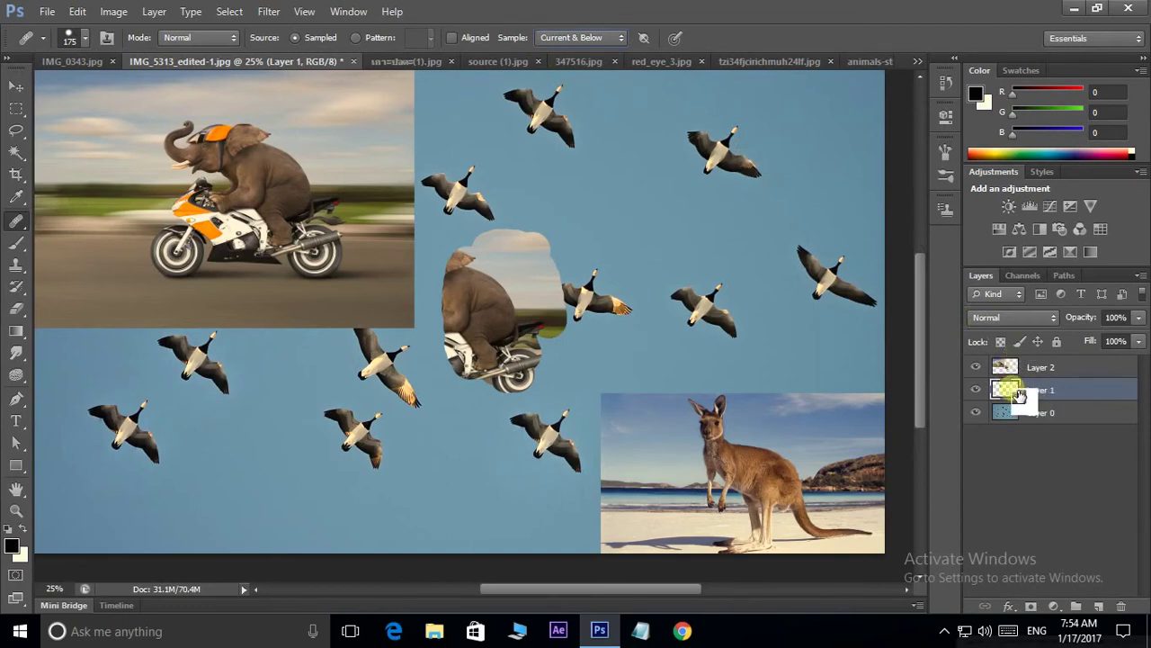
pyautogui.keyDown('alt'); pyautogui.click(807, 431); pyautogui.keyUp('alt')
pyautogui.click(976, 390)
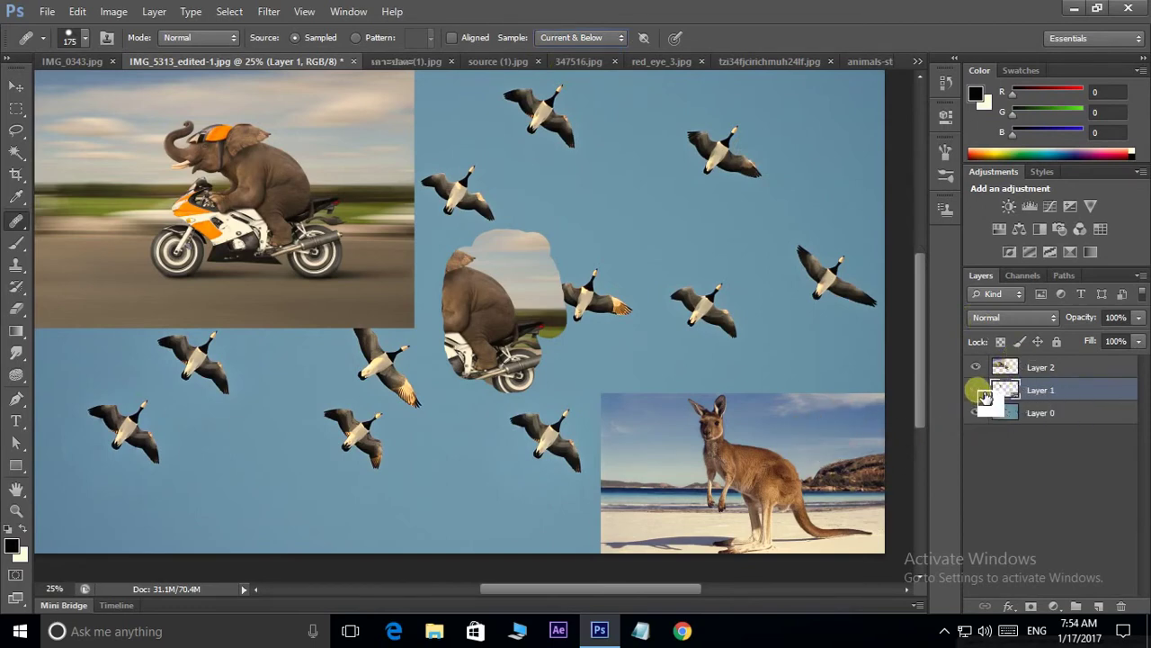
pyautogui.click(976, 390)
pyautogui.moveTo(424, 476)
pyautogui.mouseDown()
pyautogui.moveTo(438, 515)
pyautogui.moveTo(348, 457)
pyautogui.mouseUp()
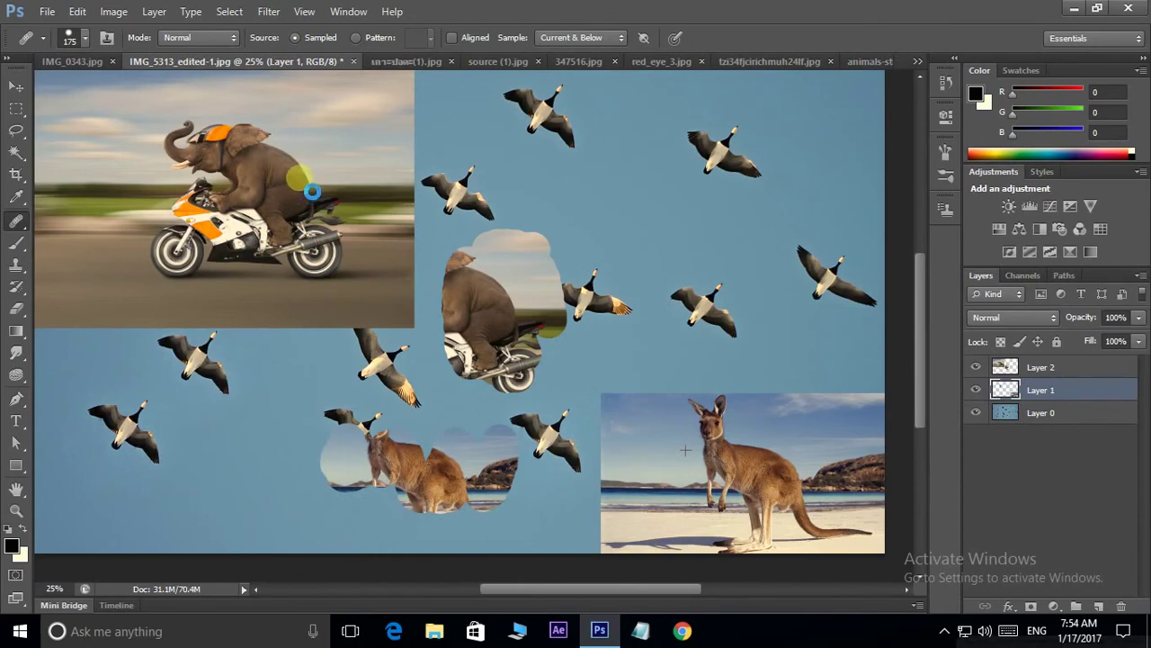
# With Sample set to All Layers, paint two elephant patches and a goose copy onto the sky
pyautogui.click(589, 40)
pyautogui.click(553, 82)
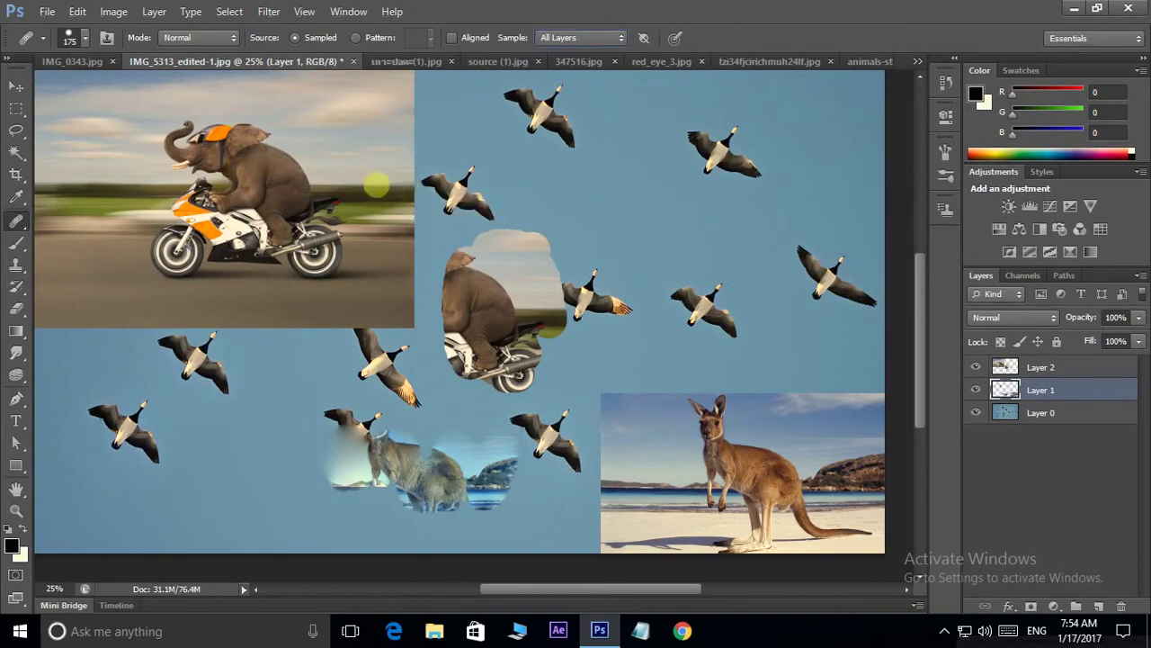
pyautogui.moveTo(674, 216); pyautogui.dragTo(648, 243)
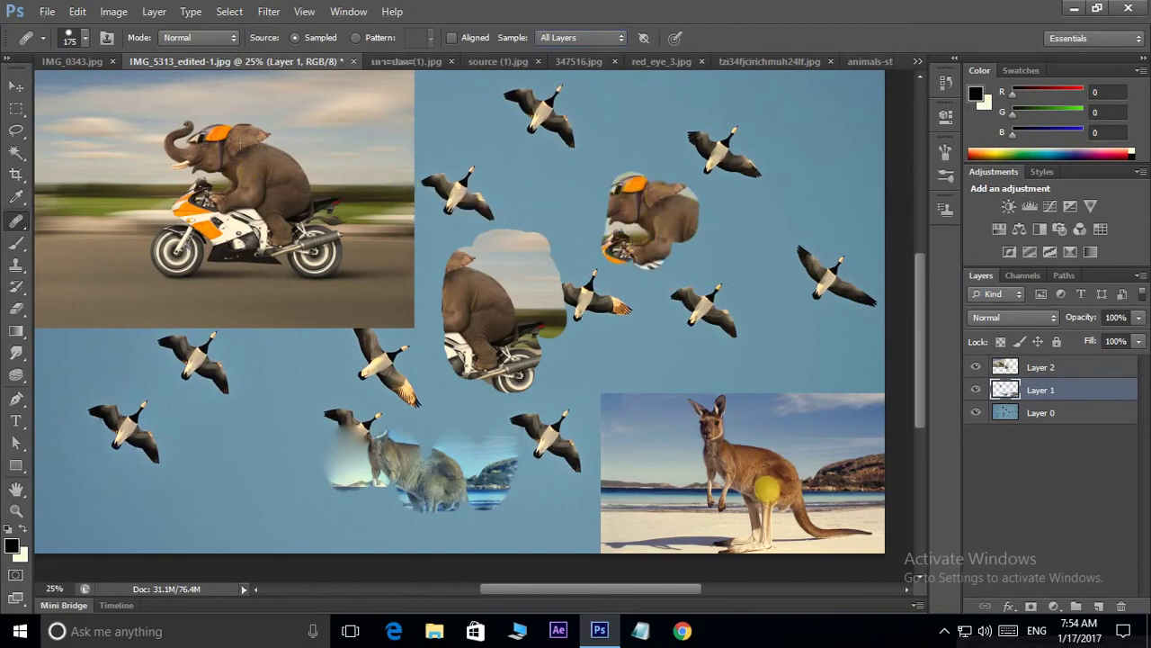
pyautogui.moveTo(748, 303); pyautogui.dragTo(769, 227)
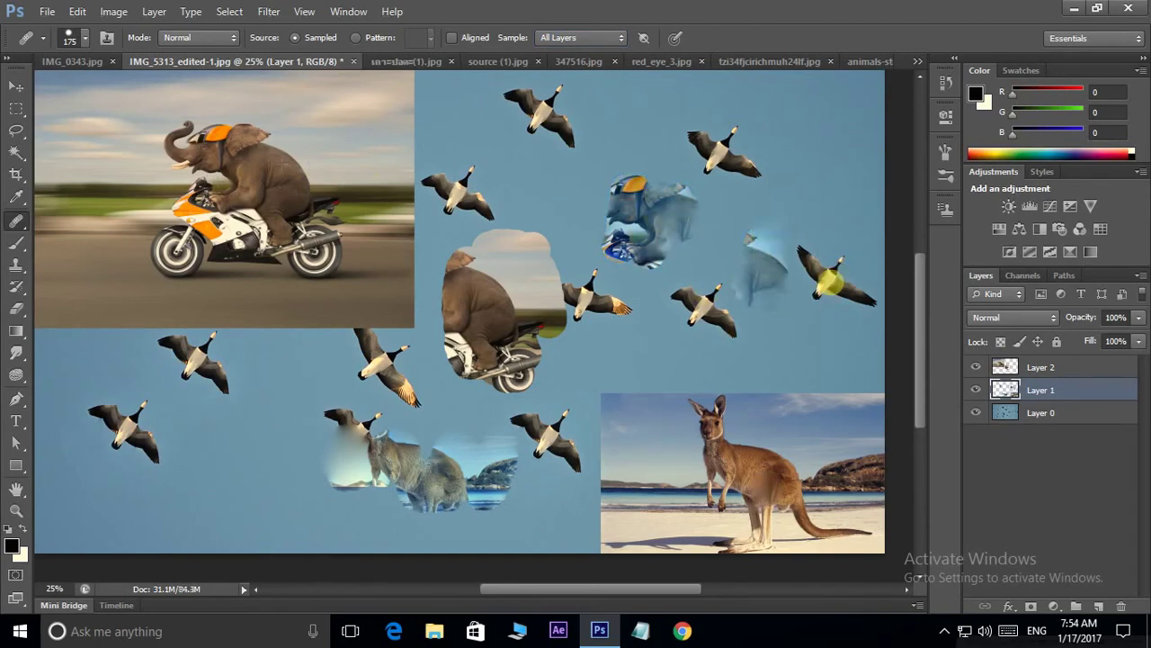
pyautogui.moveTo(670, 346); pyautogui.dragTo(662, 347)
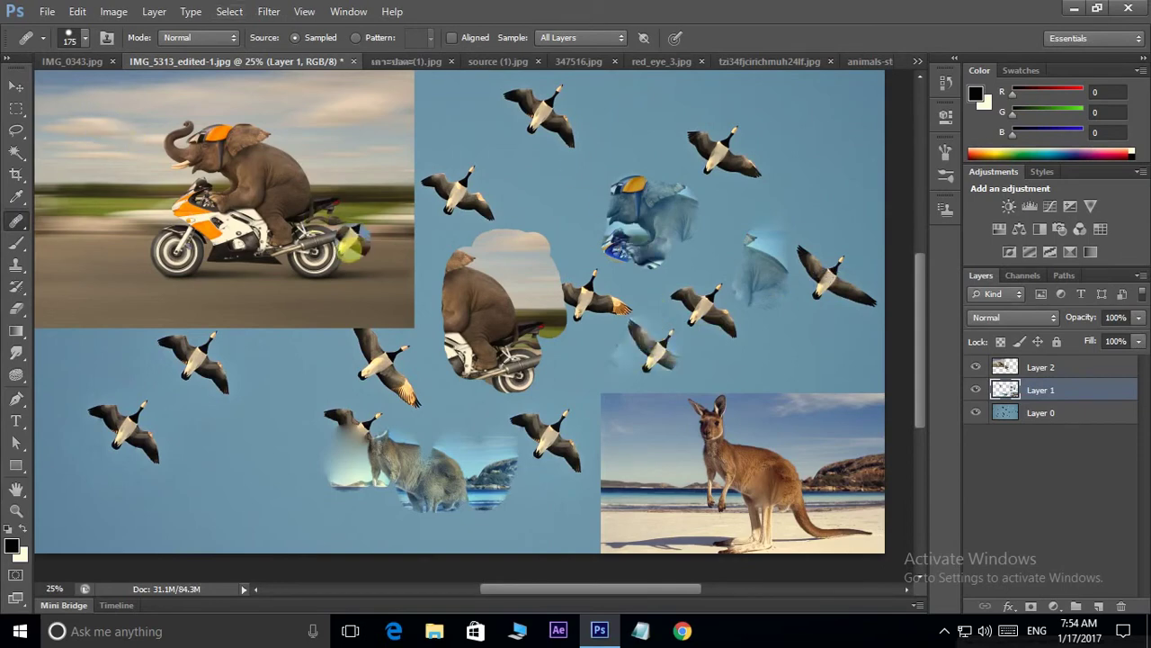
# Select the Patch Tool and switch to the source (1).jpg portrait
pyautogui.rightClick(17, 221)
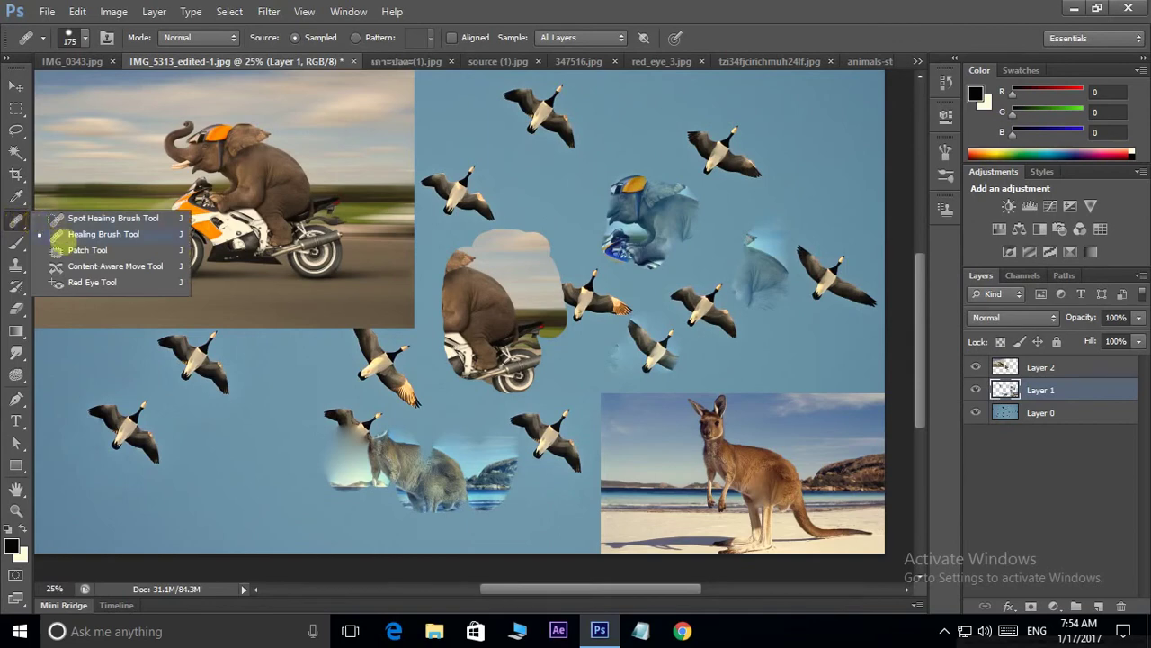
pyautogui.click(56, 251)
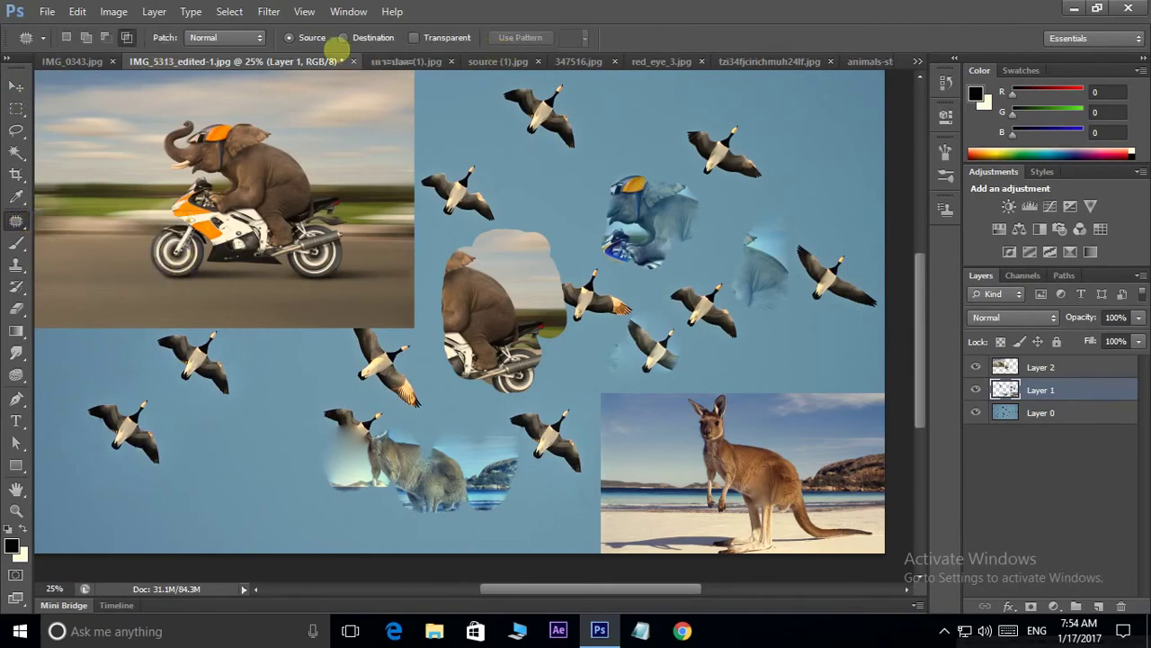
pyautogui.click(441, 60)
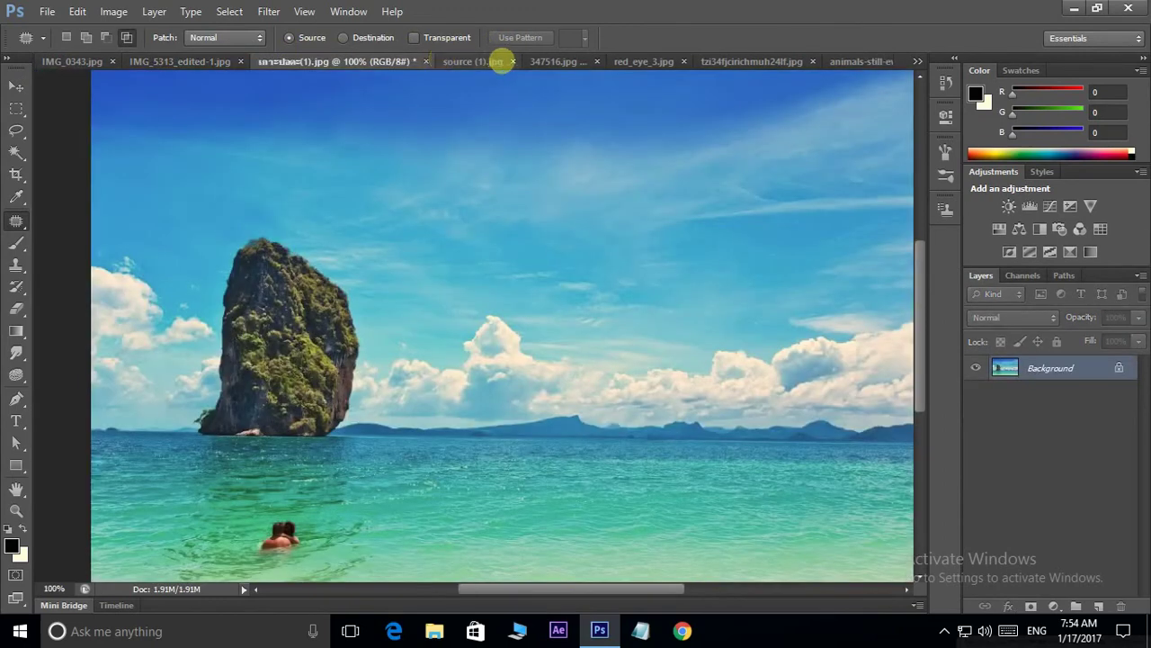
pyautogui.click(495, 61)
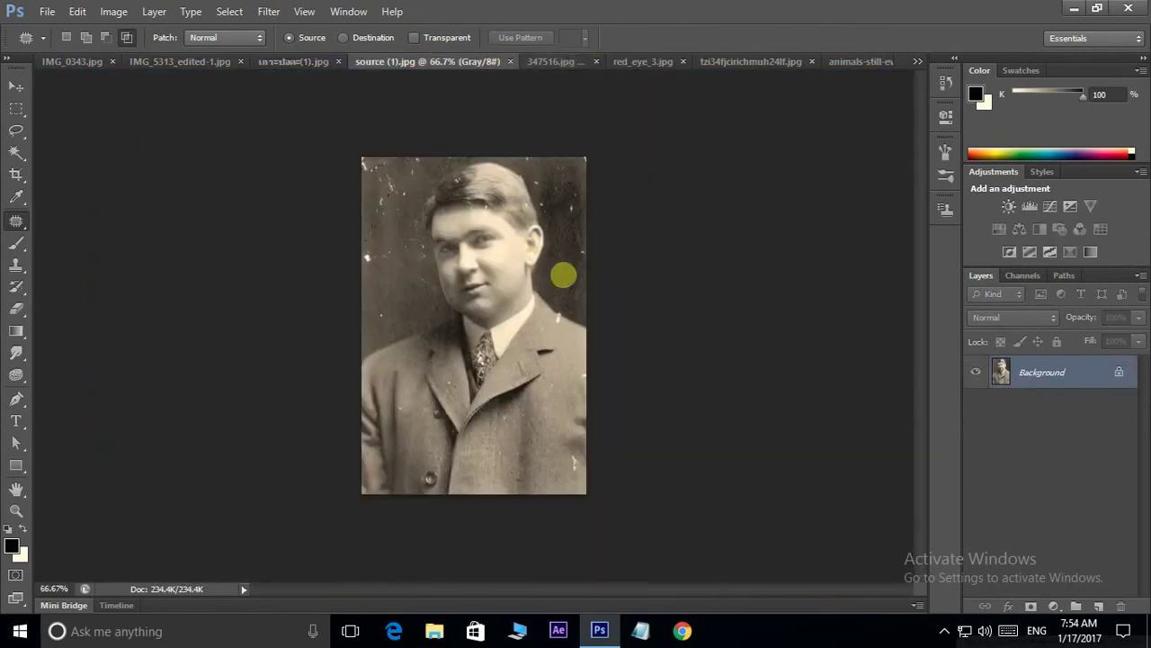
# Zoom the portrait to 200% and lasso a white speck in the background
pyautogui.hotkey('ctrl', '+')
pyautogui.hotkey('ctrl', '+')
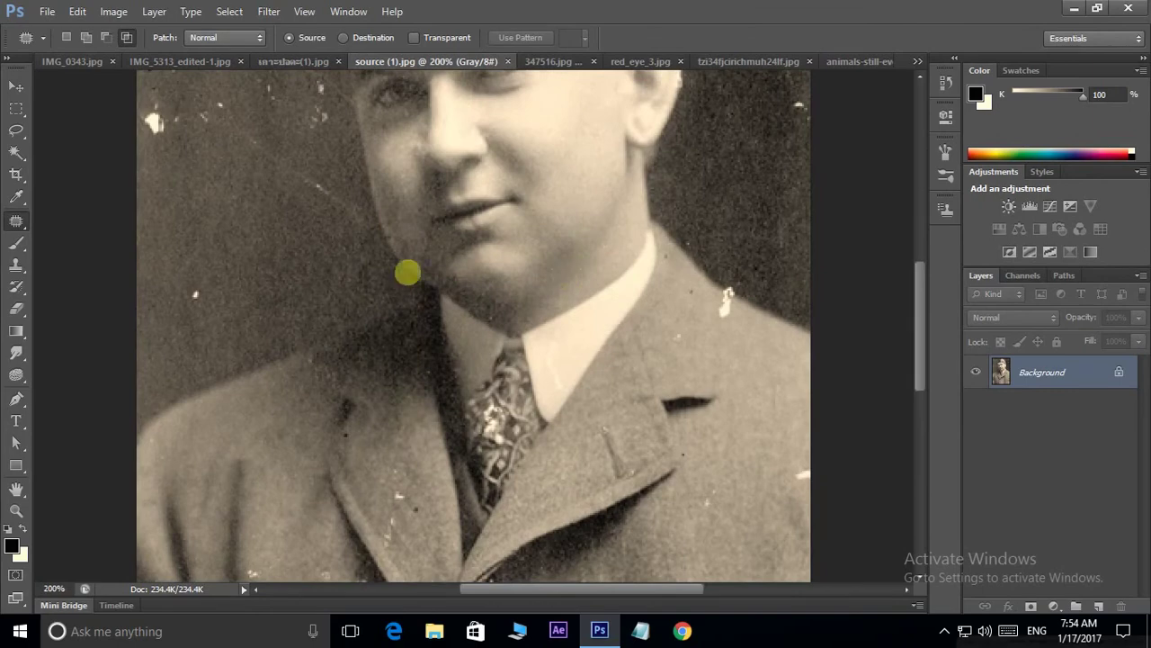
pyautogui.moveTo(531, 219); pyautogui.dragTo(545, 342)
pyautogui.moveTo(547, 216)
pyautogui.mouseDown()
pyautogui.moveTo(539, 303)
pyautogui.moveTo(552, 321)
pyautogui.moveTo(563, 331)
pyautogui.moveTo(641, 319)
pyautogui.mouseUp()
pyautogui.moveTo(417, 303); pyautogui.dragTo(442, 136)
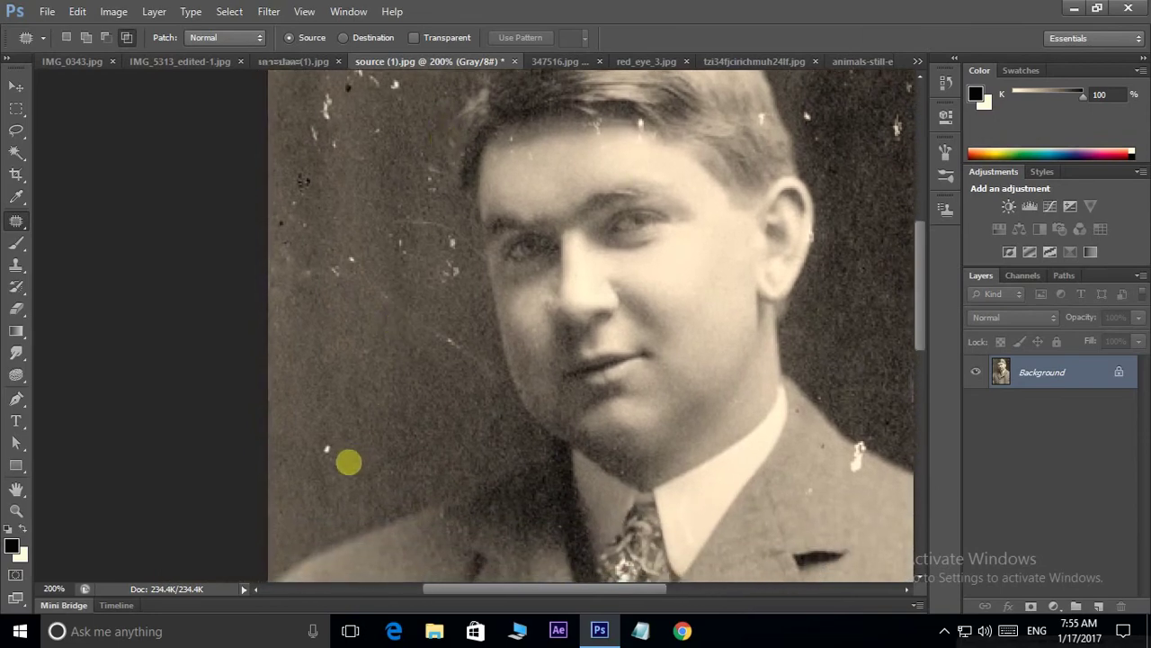
pyautogui.moveTo(322, 433)
pyautogui.mouseDown()
pyautogui.moveTo(329, 466)
pyautogui.moveTo(324, 432)
pyautogui.moveTo(357, 445)
pyautogui.mouseUp()
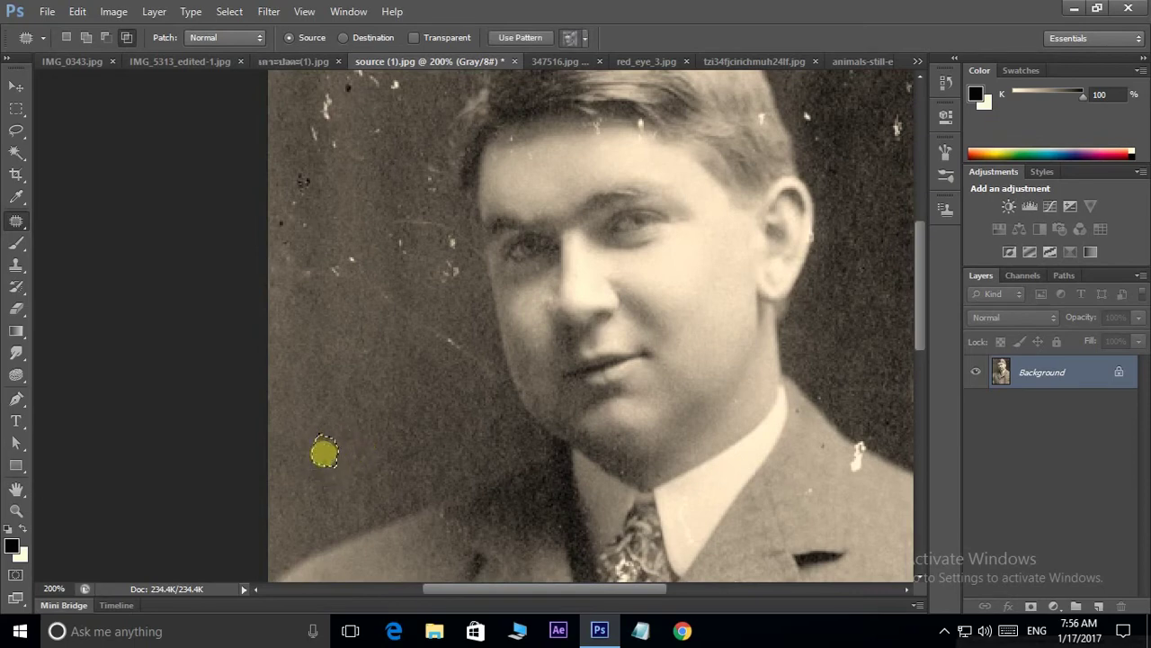
# Patch the specks left of the eyebrow with clean background
pyautogui.click(329, 447)
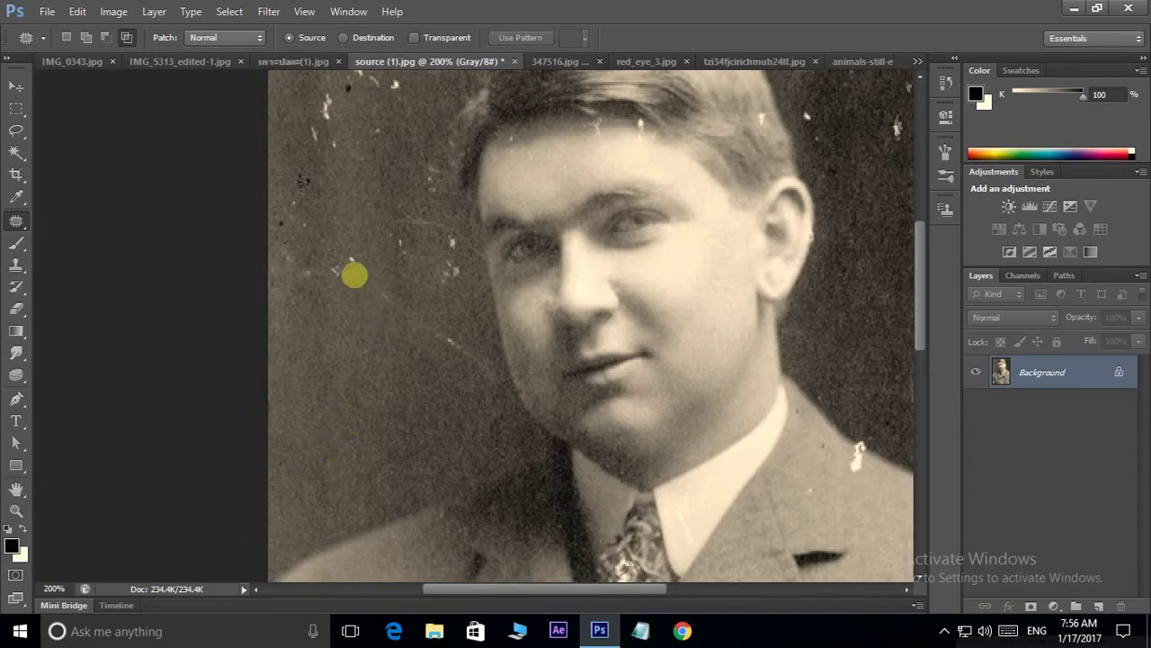
pyautogui.moveTo(354, 245)
pyautogui.mouseDown()
pyautogui.moveTo(296, 283)
pyautogui.moveTo(354, 247)
pyautogui.mouseUp()
pyautogui.moveTo(333, 318); pyautogui.dragTo(342, 318)
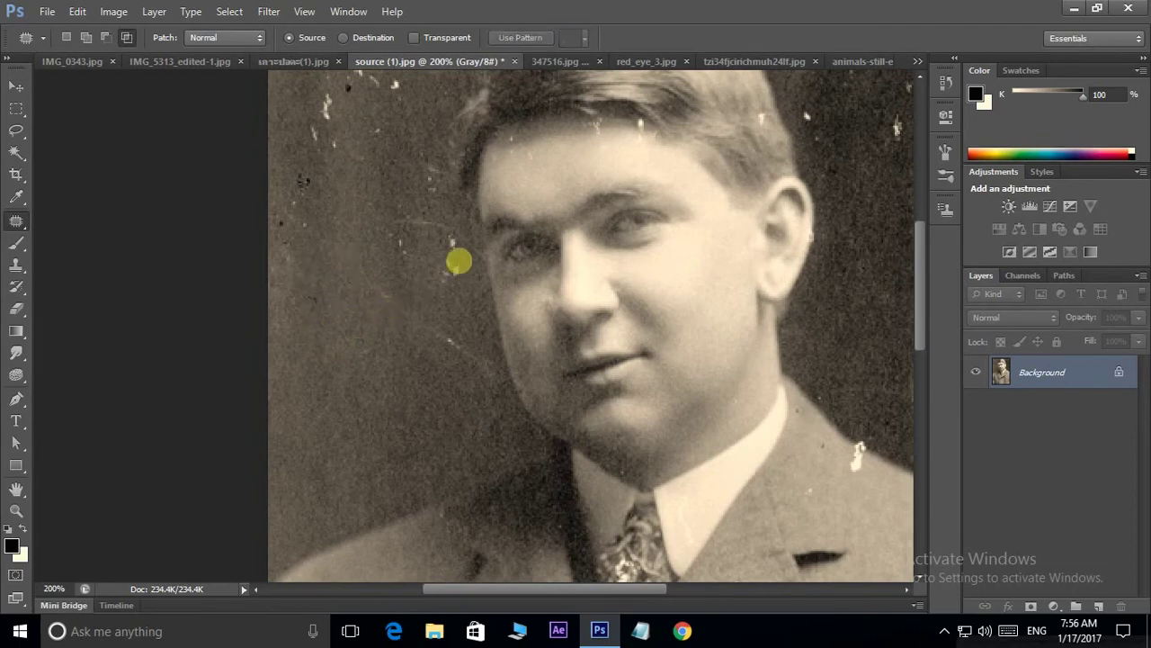
pyautogui.moveTo(467, 228)
pyautogui.mouseDown()
pyautogui.moveTo(417, 286)
pyautogui.moveTo(402, 239)
pyautogui.moveTo(449, 224)
pyautogui.moveTo(461, 234)
pyautogui.mouseUp()
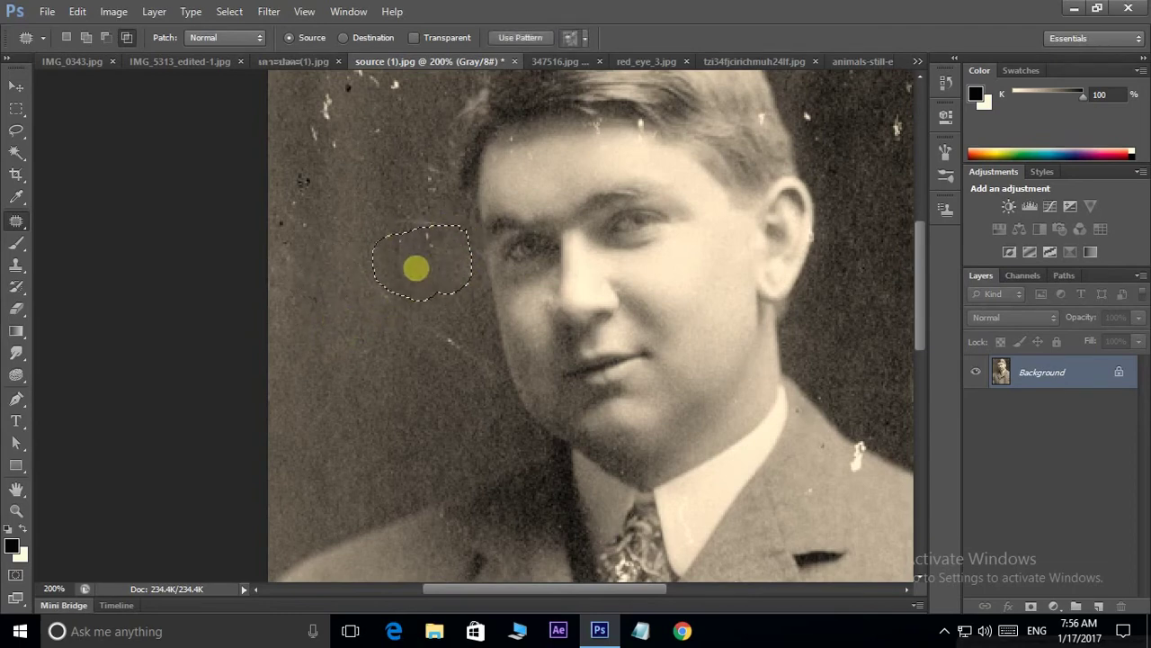
pyautogui.moveTo(414, 265); pyautogui.dragTo(372, 284)
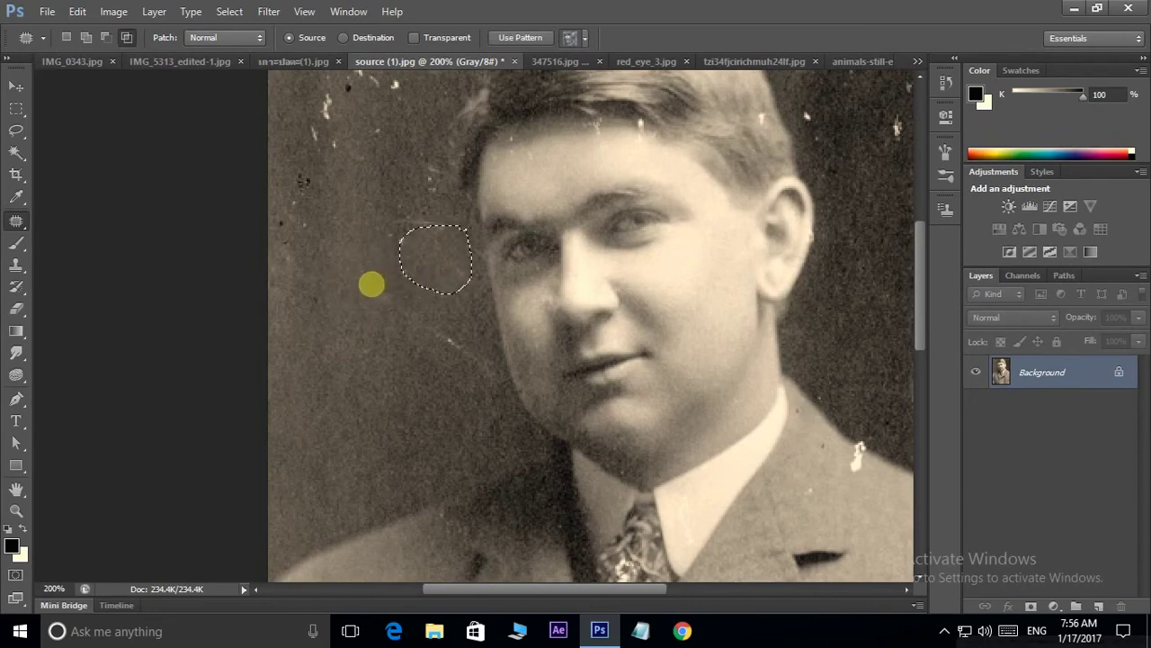
pyautogui.click(372, 281)
# Patch the white spots at the upper left using a clean area below
pyautogui.moveTo(470, 162); pyautogui.dragTo(548, 317)
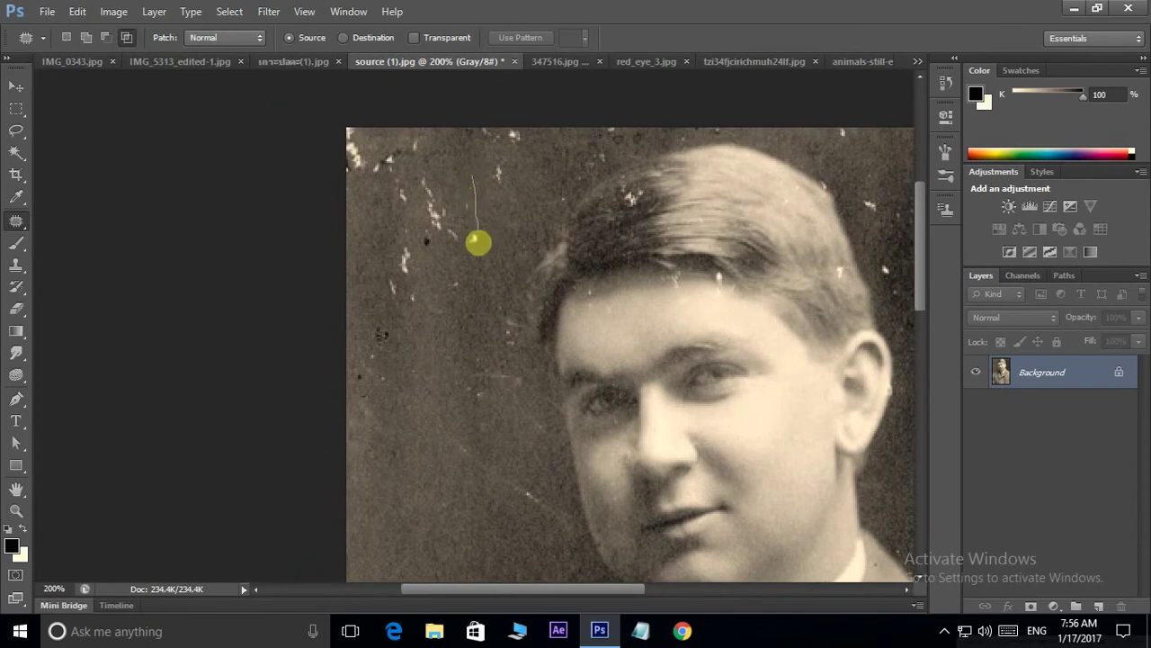
pyautogui.moveTo(477, 241)
pyautogui.mouseDown()
pyautogui.moveTo(406, 300)
pyautogui.moveTo(362, 244)
pyautogui.moveTo(419, 180)
pyautogui.moveTo(473, 174)
pyautogui.mouseUp()
pyautogui.moveTo(416, 228); pyautogui.dragTo(438, 352)
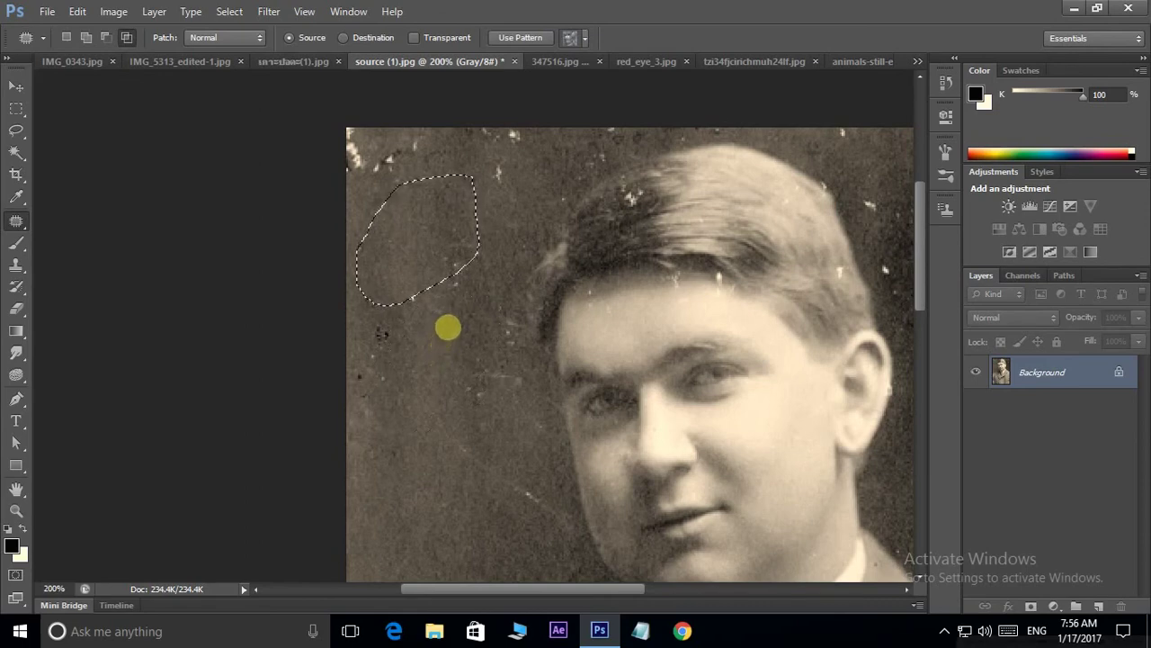
pyautogui.hotkey('ctrl', 'd')
pyautogui.moveTo(469, 236)
pyautogui.mouseDown()
pyautogui.moveTo(386, 268)
pyautogui.moveTo(455, 285)
pyautogui.moveTo(471, 234)
pyautogui.moveTo(446, 259)
pyautogui.moveTo(463, 315)
pyautogui.mouseUp()
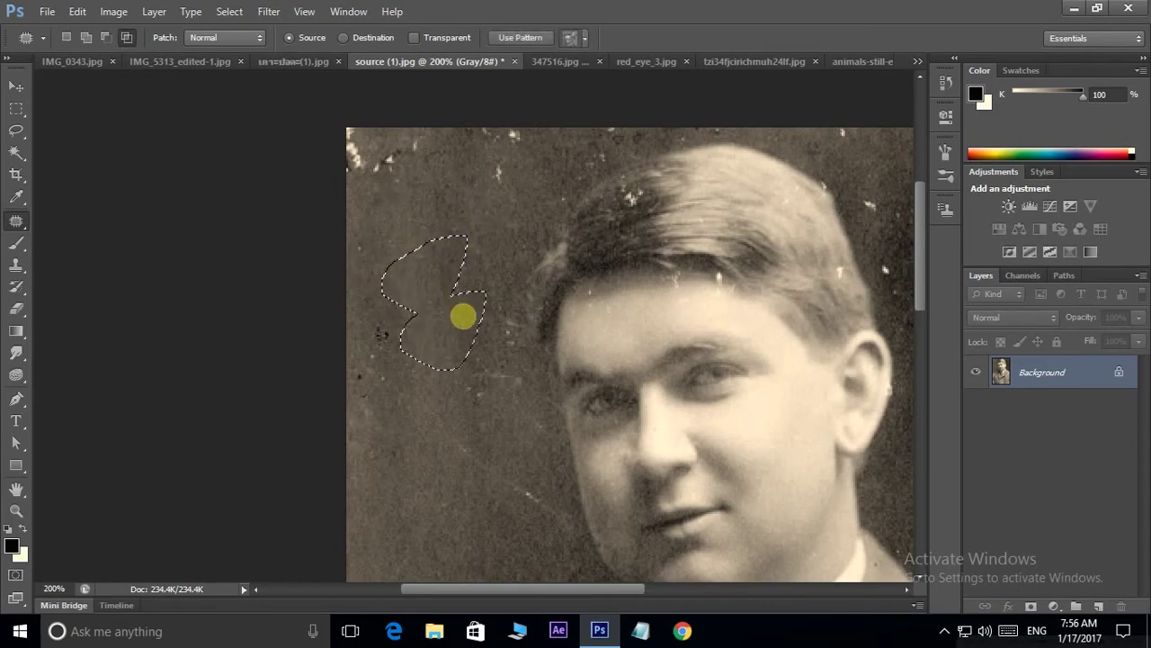
pyautogui.hotkey('ctrl', 'd')
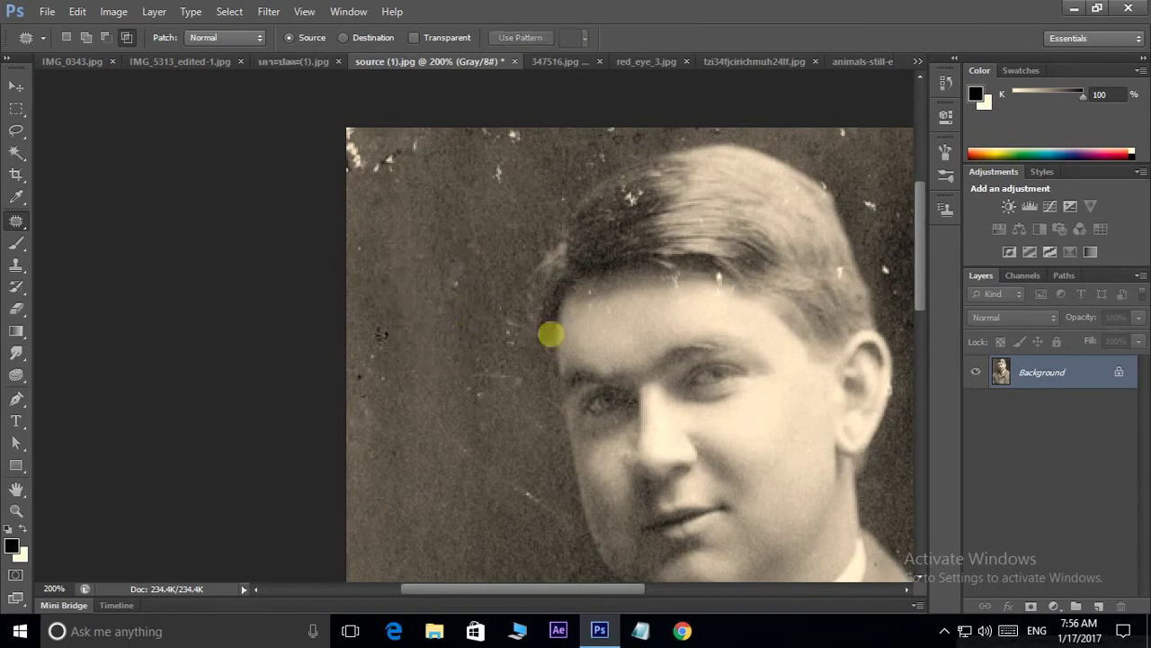
pyautogui.moveTo(716, 387); pyautogui.dragTo(591, 272)
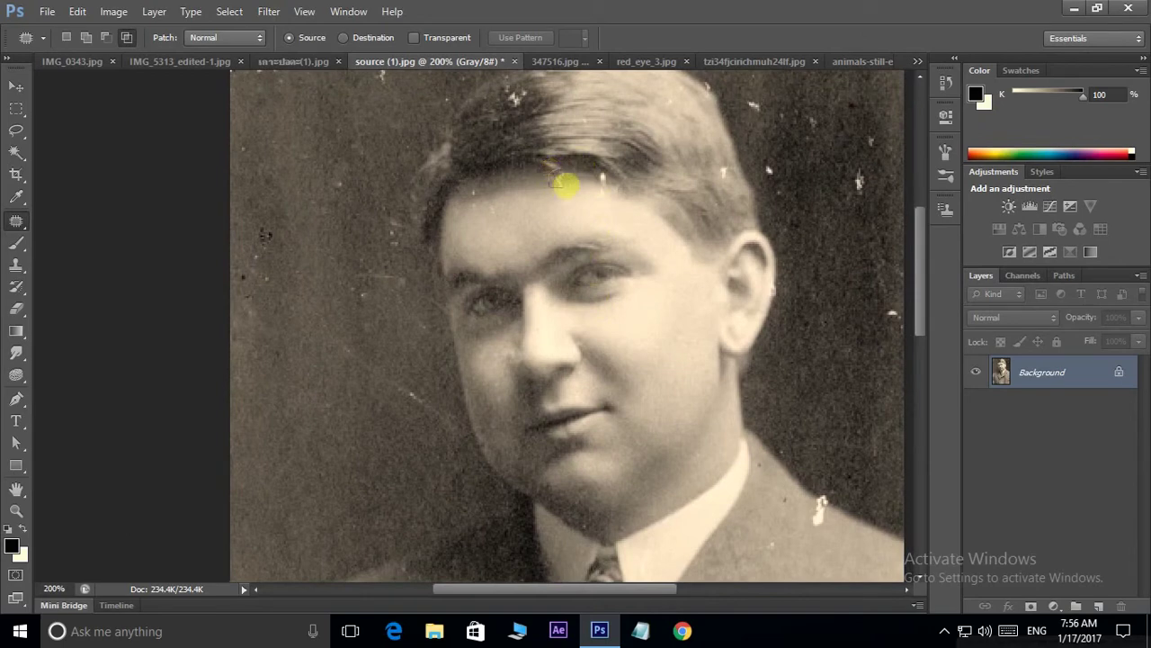
# Patch away the speck in the hair and outline the spot at the hairline
pyautogui.moveTo(559, 166); pyautogui.dragTo(557, 168)
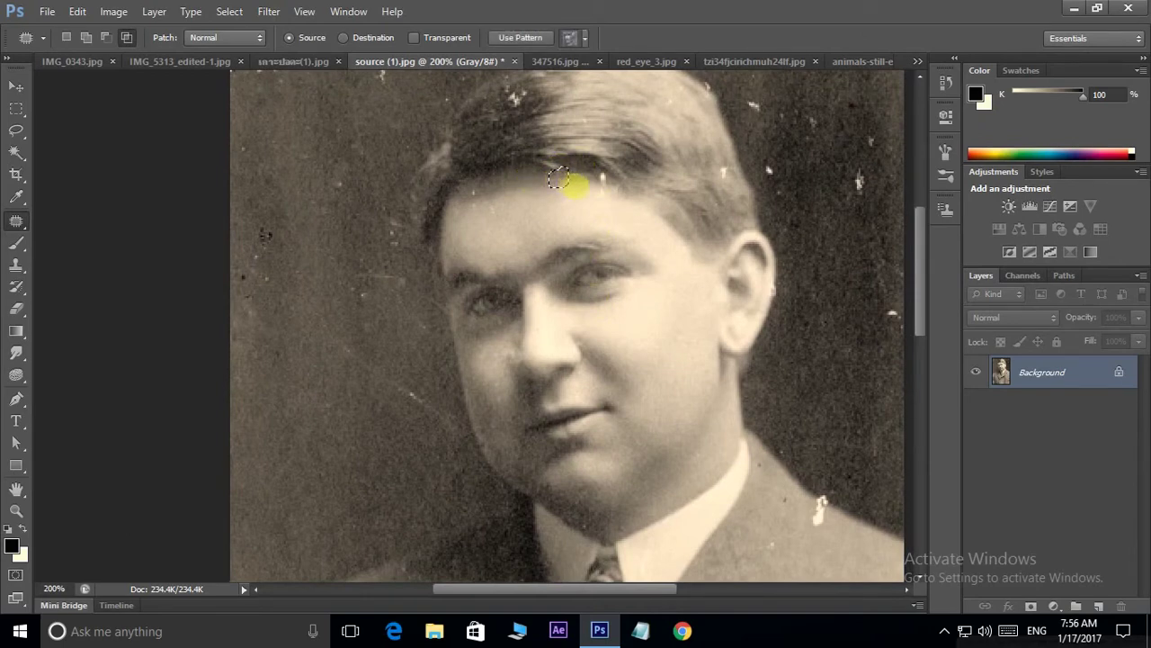
pyautogui.moveTo(574, 184); pyautogui.dragTo(622, 182)
pyautogui.hotkey('ctrl', 'd')
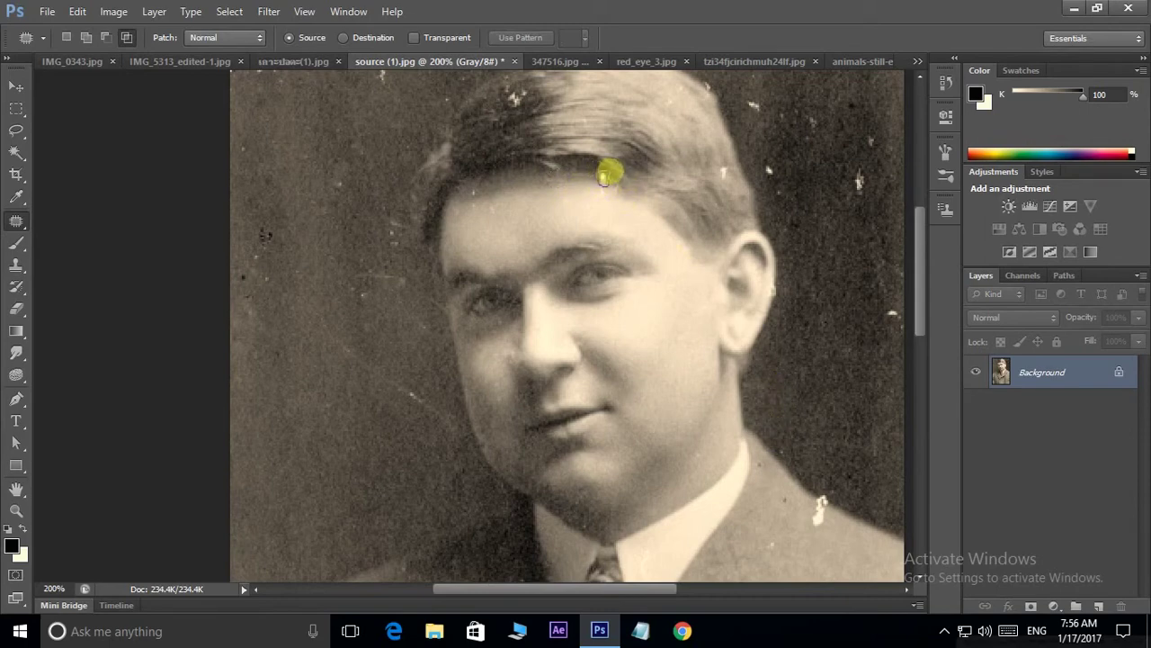
pyautogui.moveTo(609, 173); pyautogui.dragTo(603, 181)
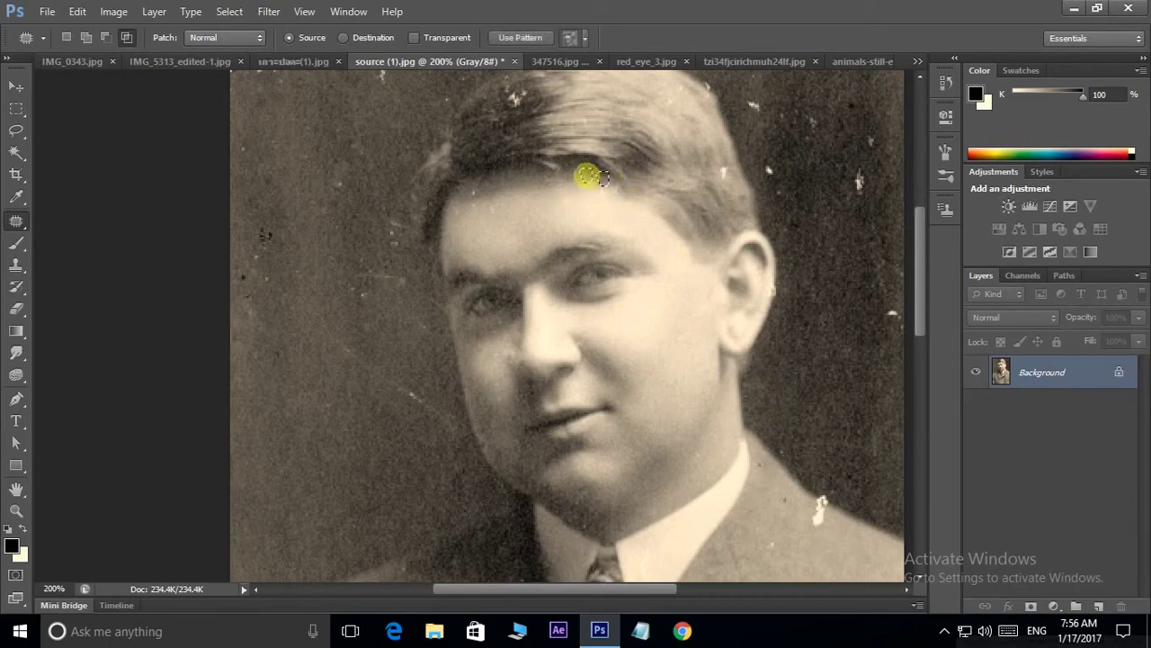
pyautogui.hotkey('ctrl', 'd')
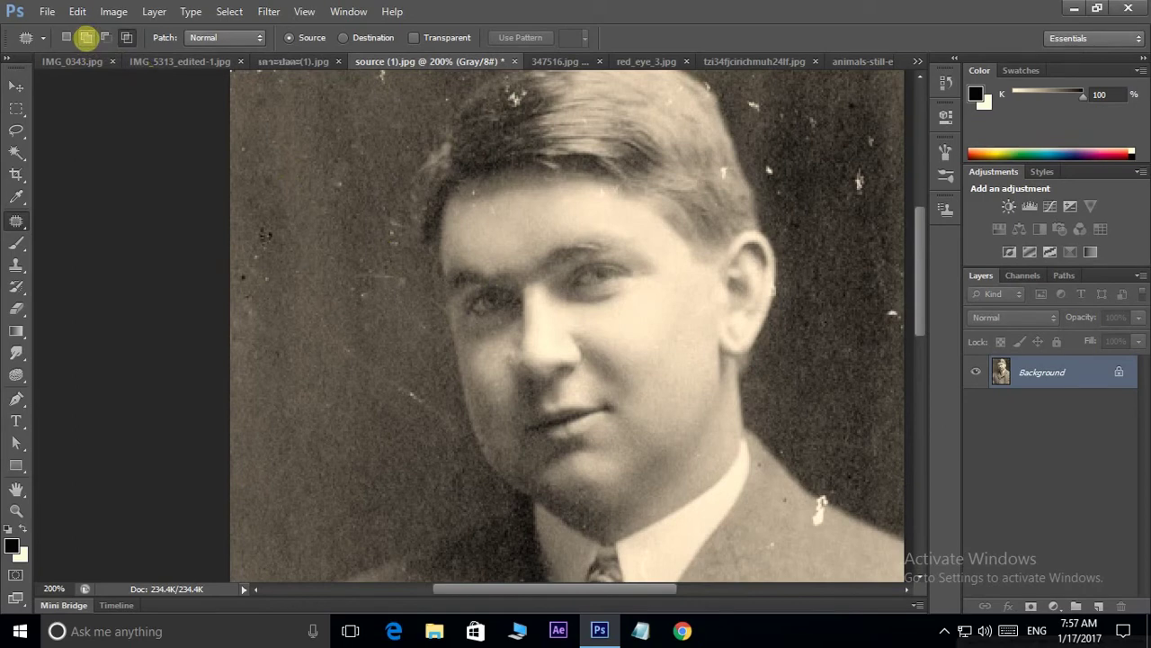
# Try the New, Add, Intersect and Subtract selection modes around the left eye
pyautogui.click(66, 37)
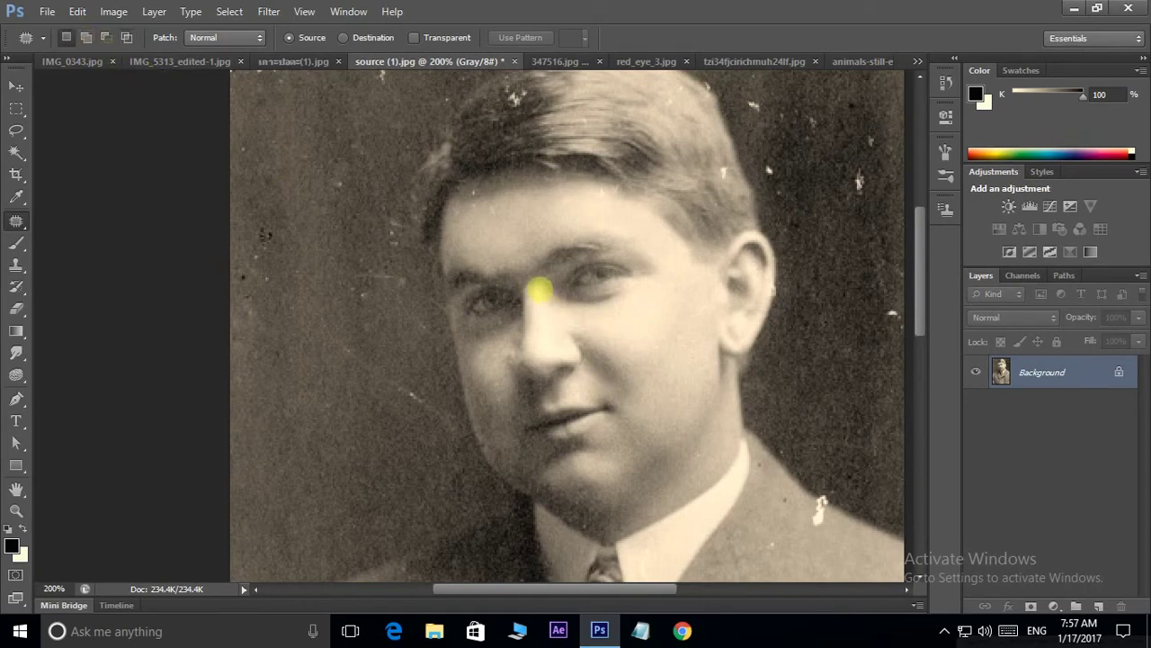
pyautogui.moveTo(540, 289); pyautogui.dragTo(536, 290)
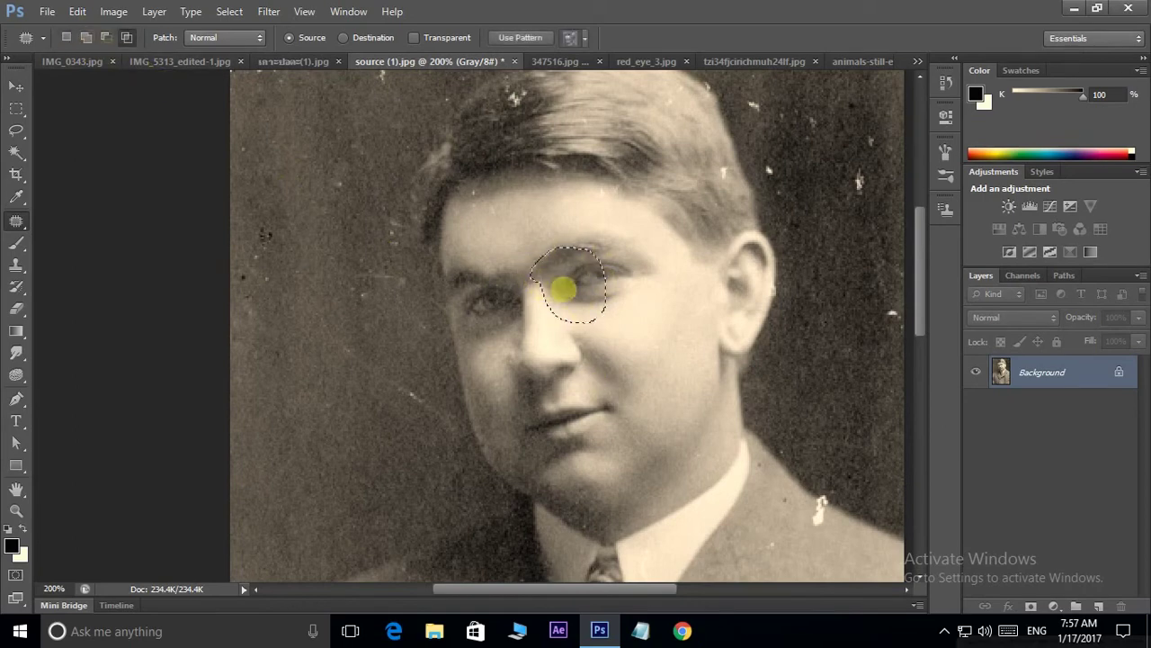
pyautogui.press('shift')
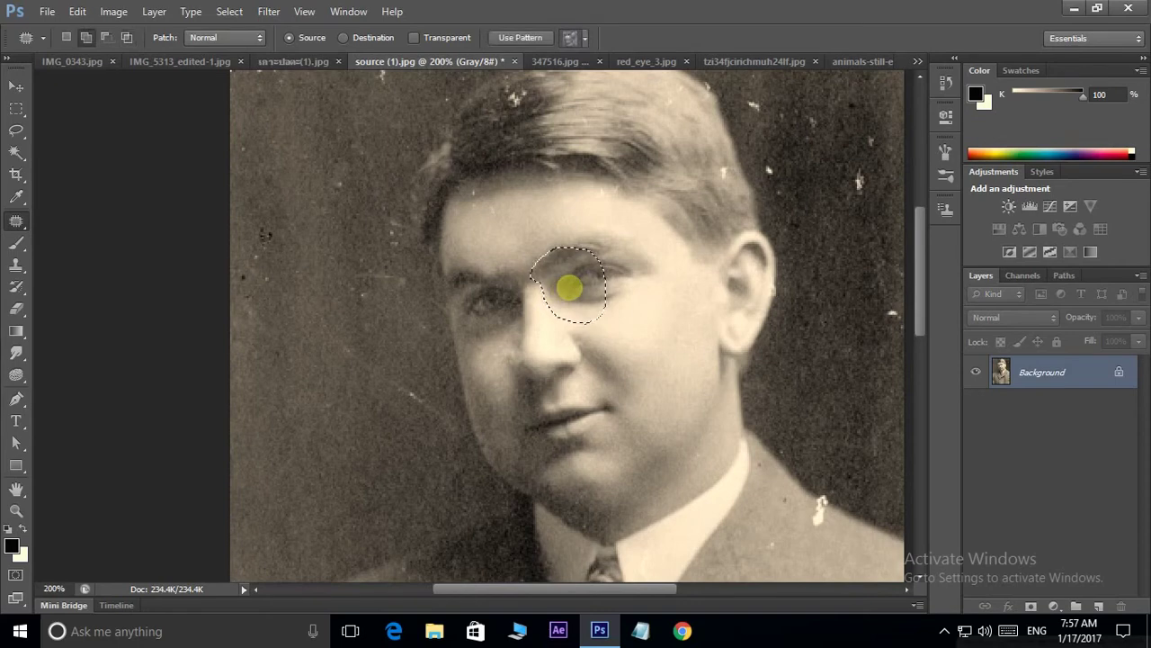
pyautogui.click(125, 37)
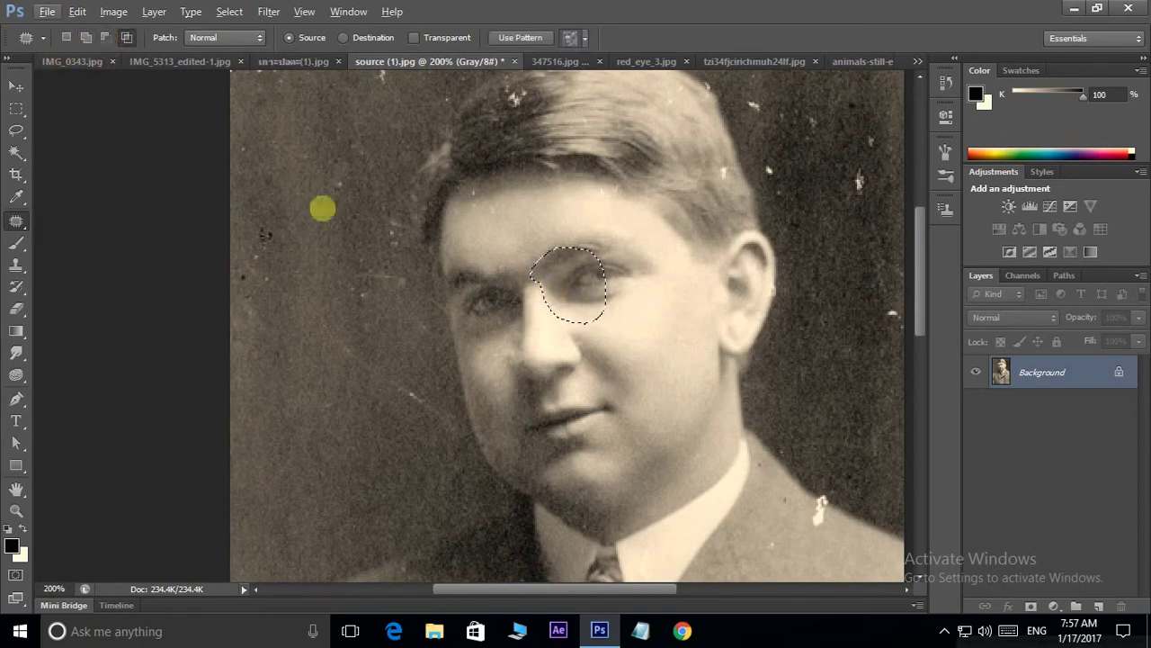
pyautogui.moveTo(581, 296)
pyautogui.mouseDown()
pyautogui.moveTo(607, 294)
pyautogui.moveTo(560, 304)
pyautogui.mouseUp()
pyautogui.press('alt')
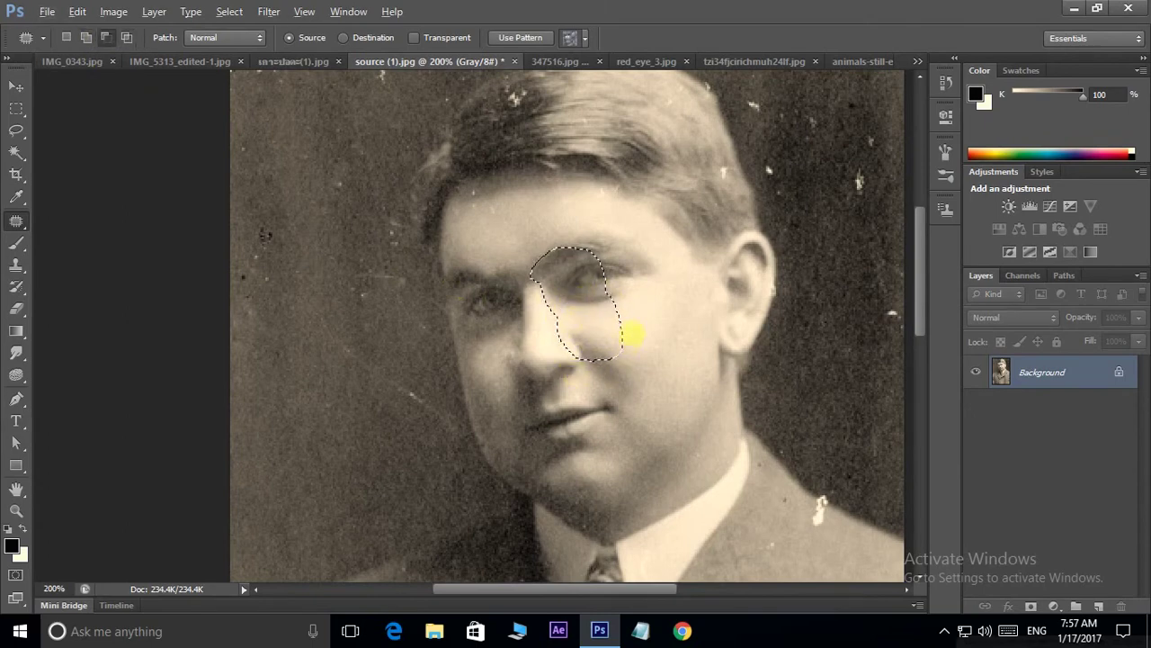
pyautogui.moveTo(603, 356); pyautogui.dragTo(651, 353)
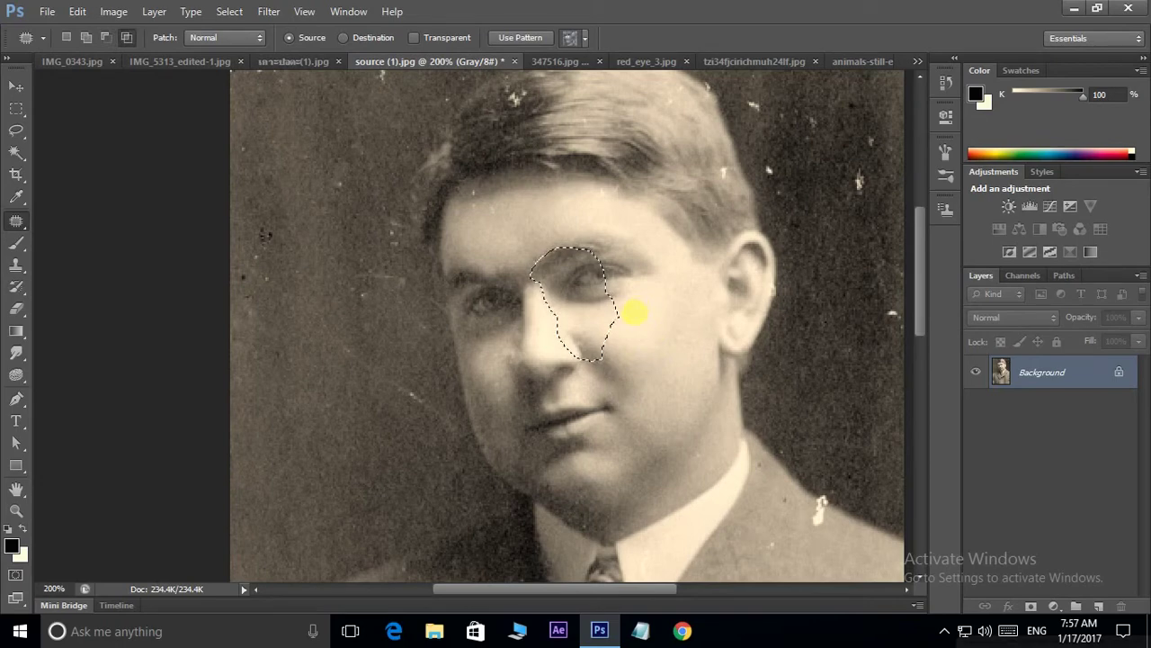
# Re-outline the eye area, intersect and trim the selection, and open the patch modes list
pyautogui.hotkey('ctrl', 'd')
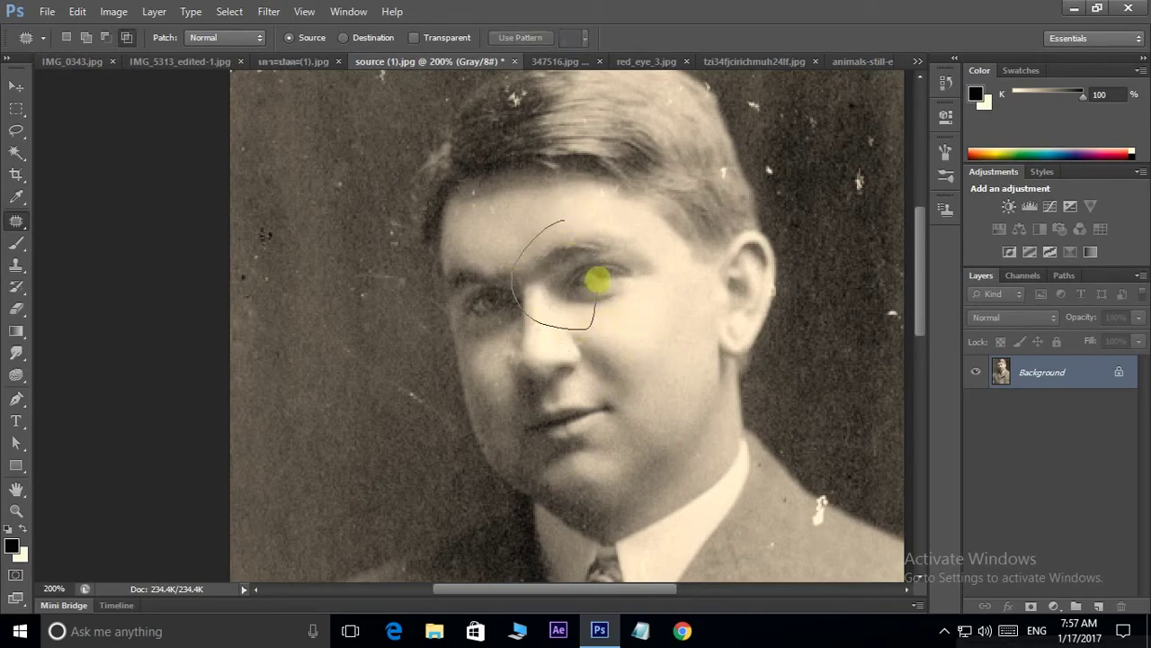
pyautogui.moveTo(563, 222); pyautogui.dragTo(560, 225)
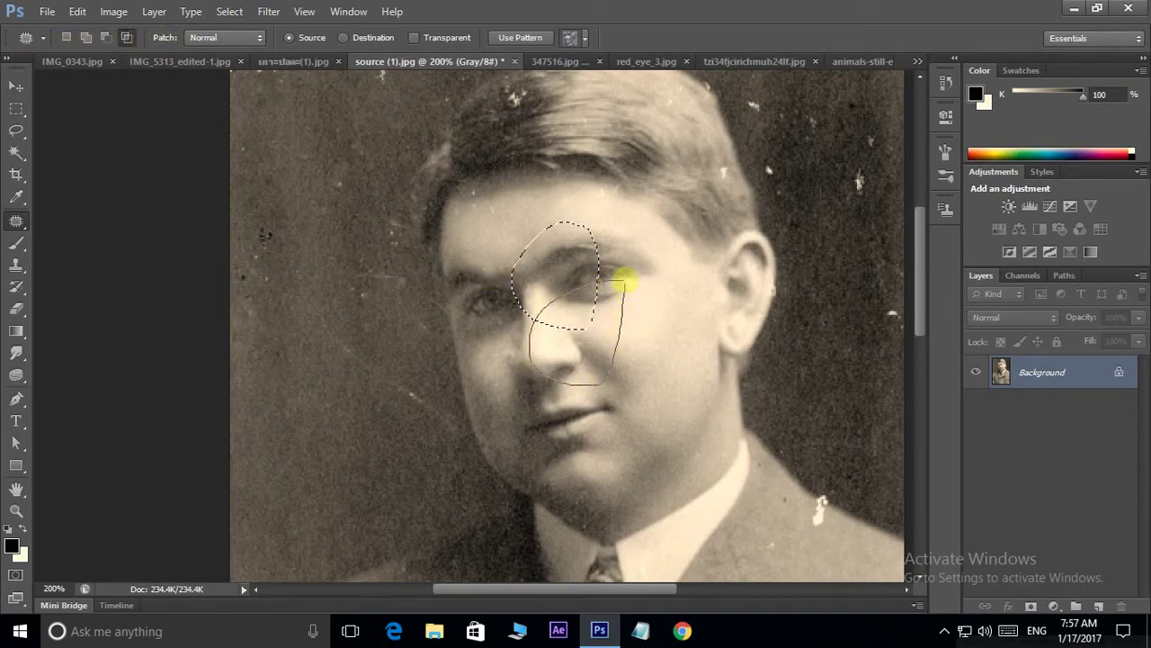
pyautogui.moveTo(622, 282); pyautogui.dragTo(615, 303)
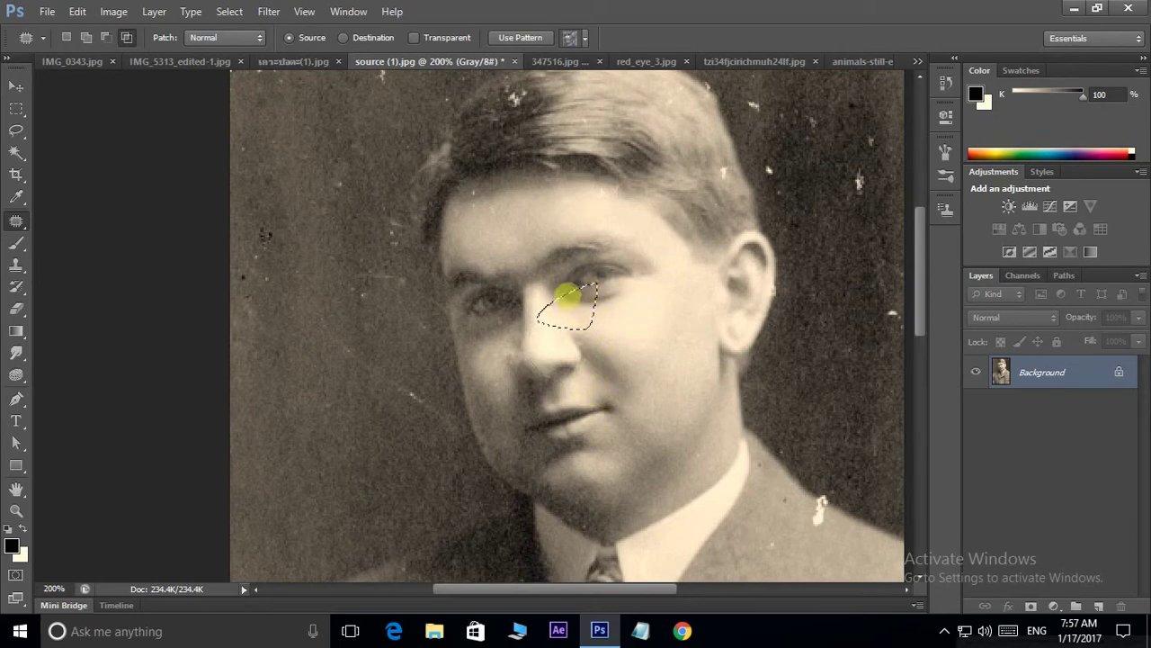
pyautogui.moveTo(567, 294); pyautogui.dragTo(560, 286)
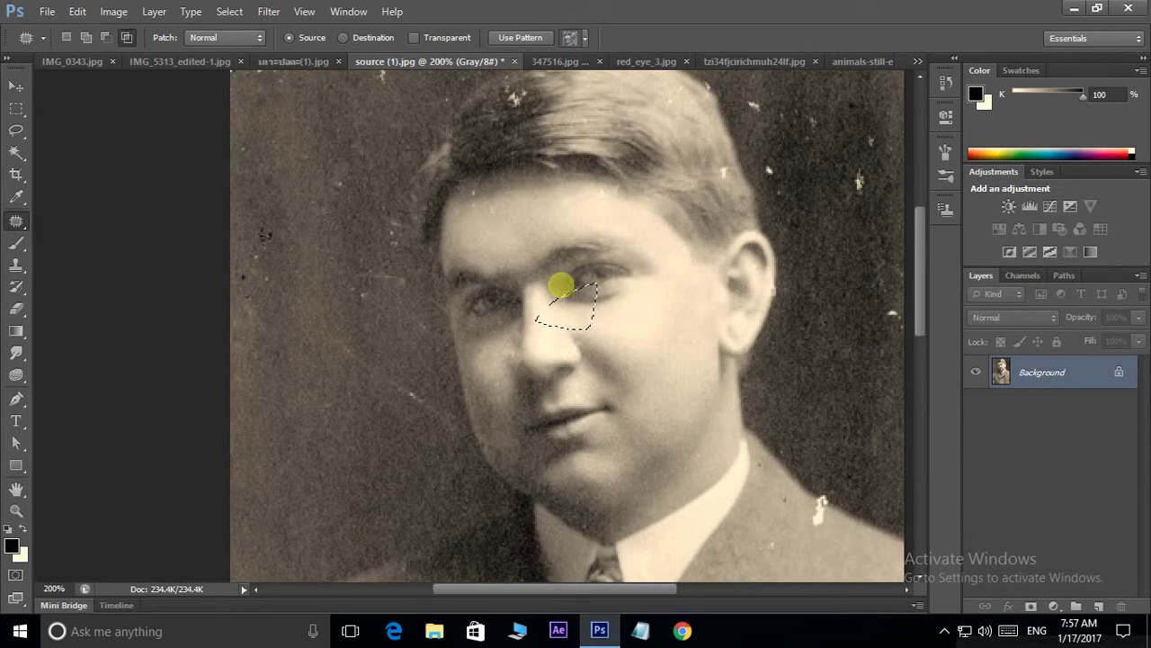
pyautogui.click(560, 286)
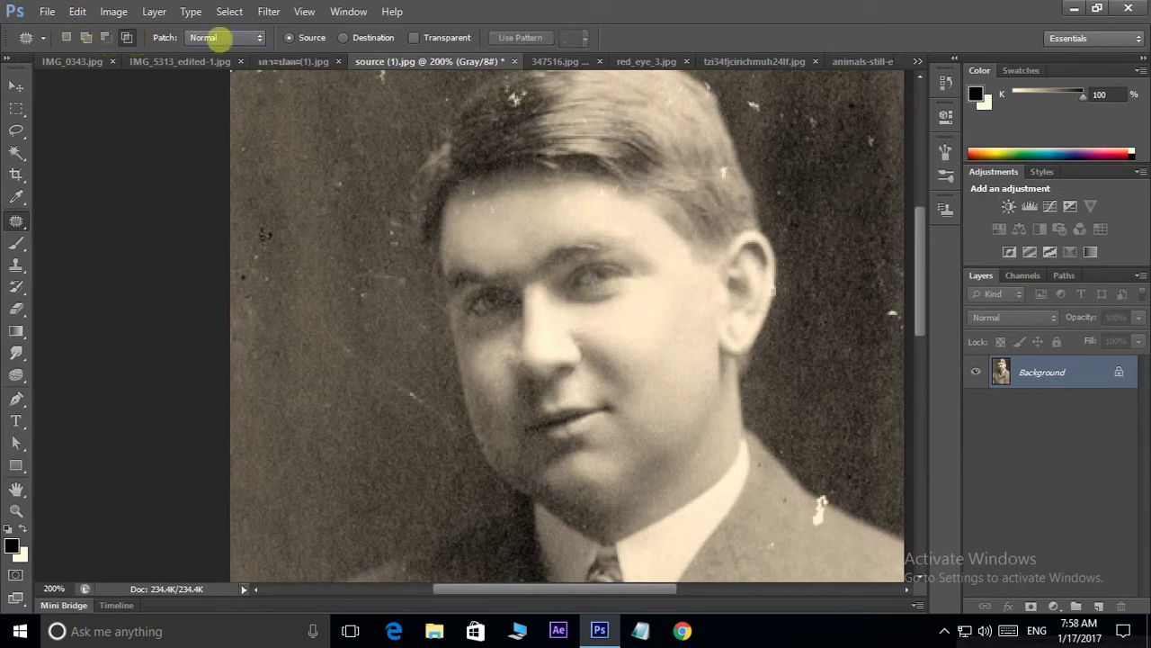
pyautogui.click(222, 38)
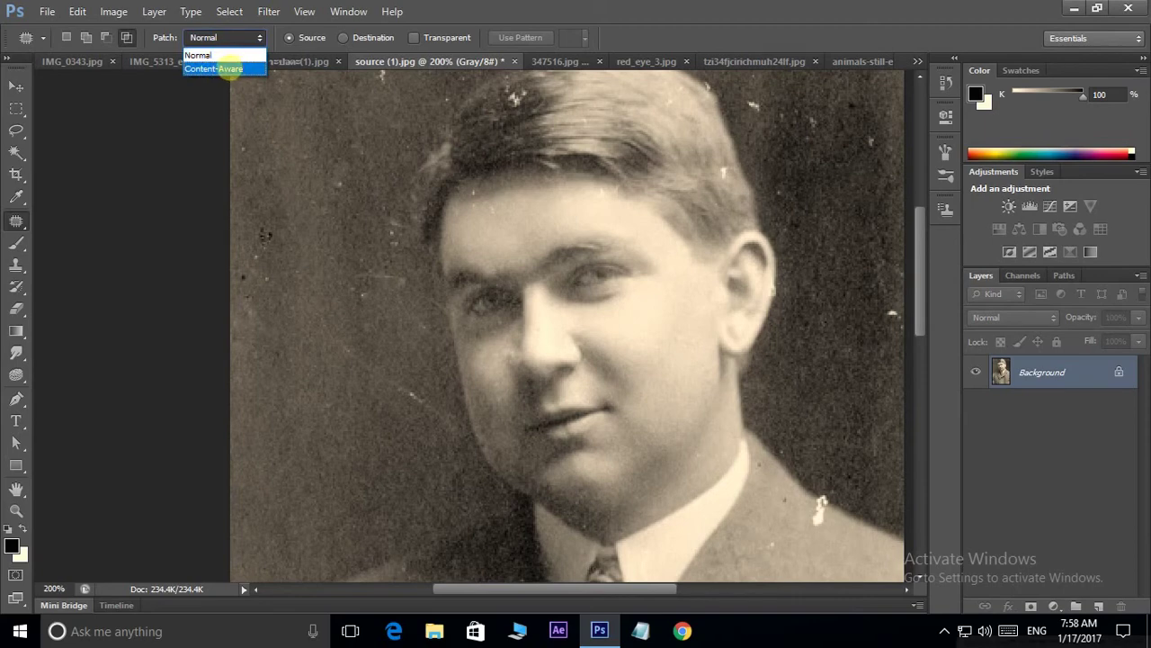
pyautogui.click(197, 55)
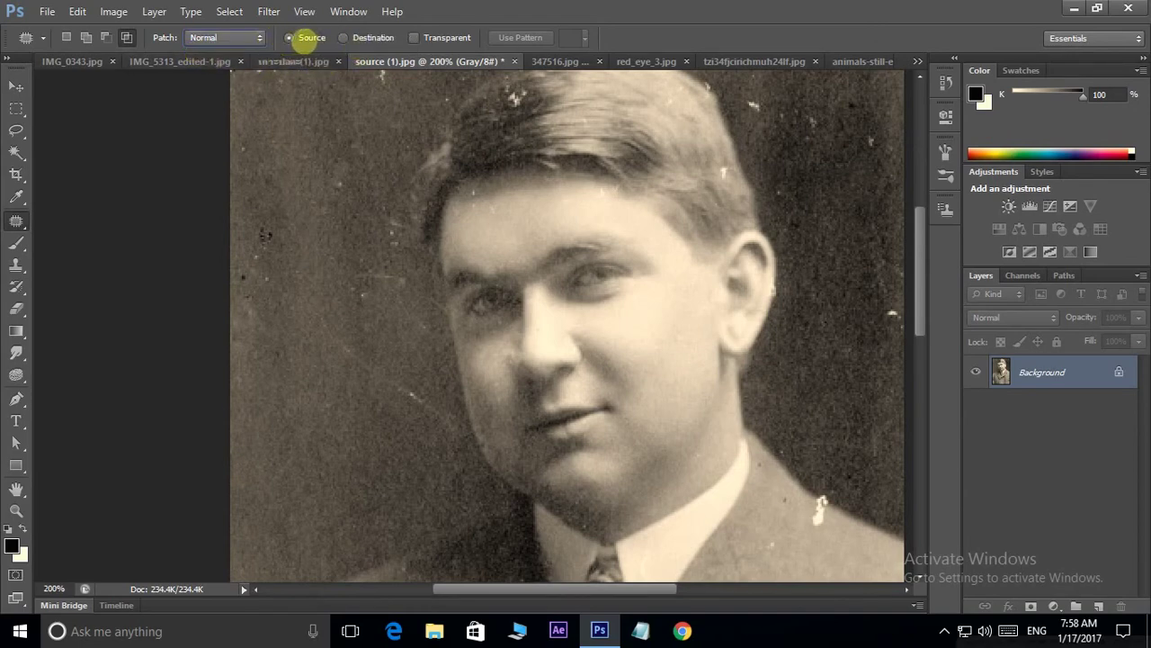
pyautogui.moveTo(753, 114); pyautogui.dragTo(763, 112)
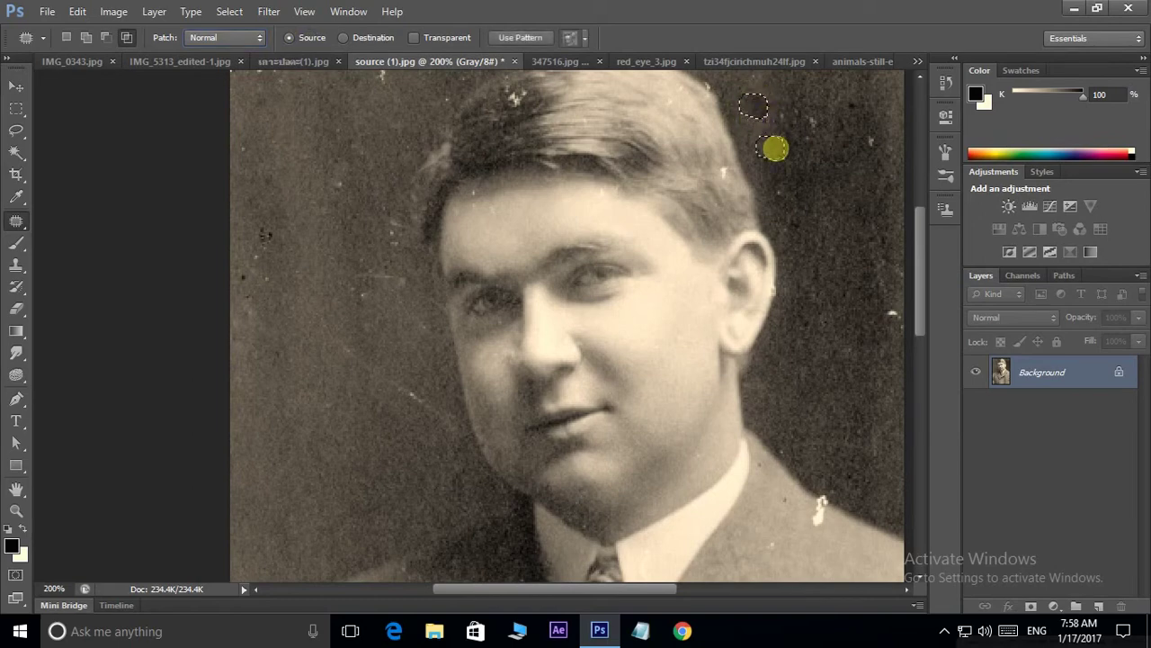
pyautogui.hotkey('ctrl', 'd')
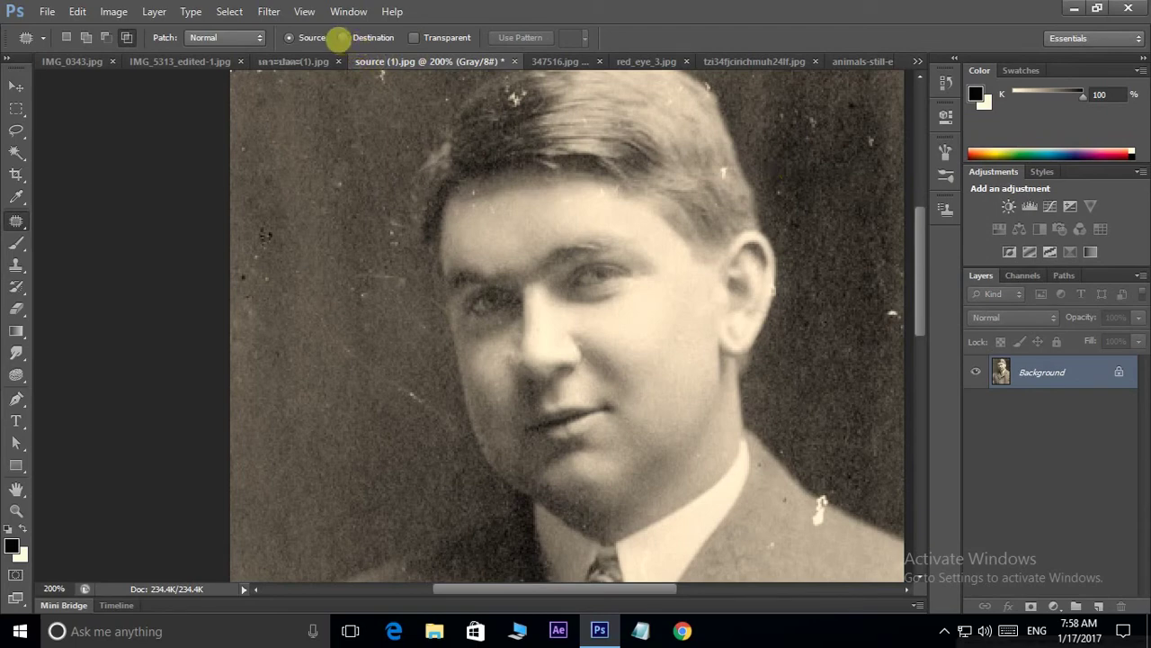
# Test Destination and then Source patch modes on small background areas left of the face
pyautogui.click(343, 37)
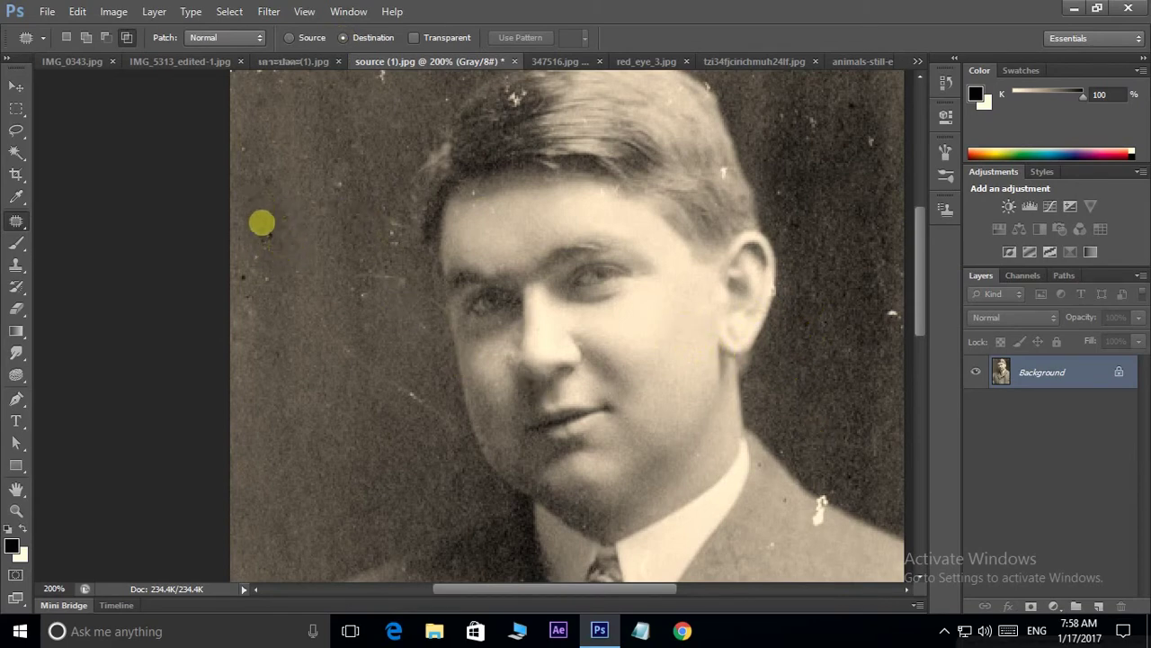
pyautogui.moveTo(284, 243)
pyautogui.mouseDown()
pyautogui.moveTo(297, 243)
pyautogui.moveTo(262, 233)
pyautogui.mouseUp()
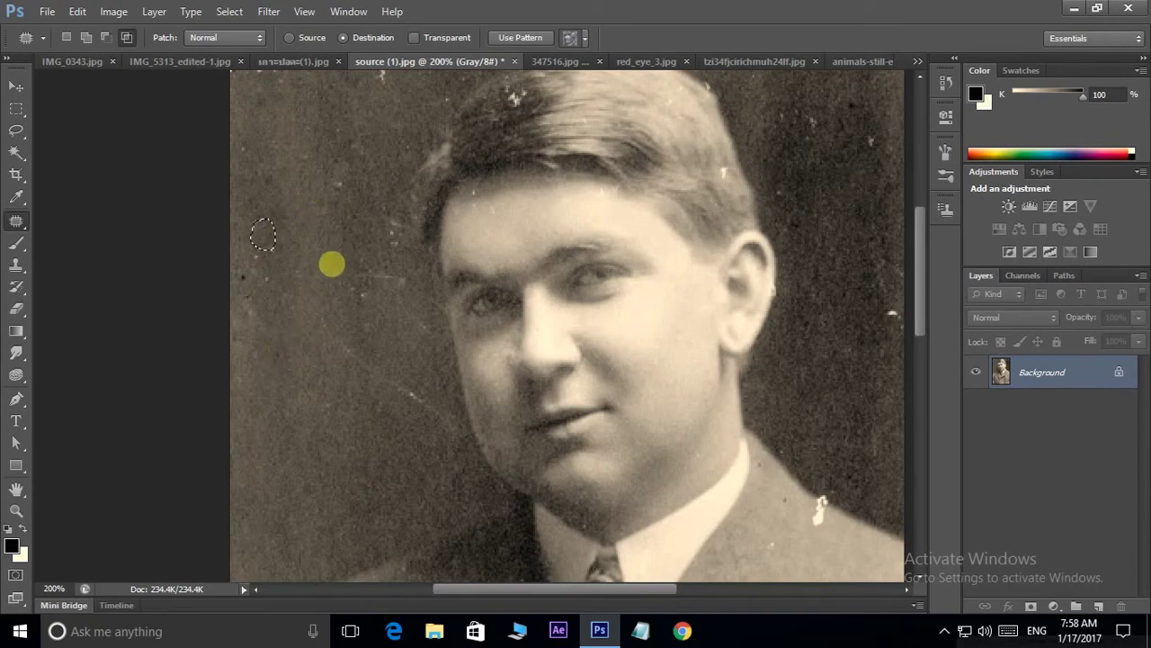
pyautogui.hotkey('ctrl', 'd')
pyautogui.click(290, 37)
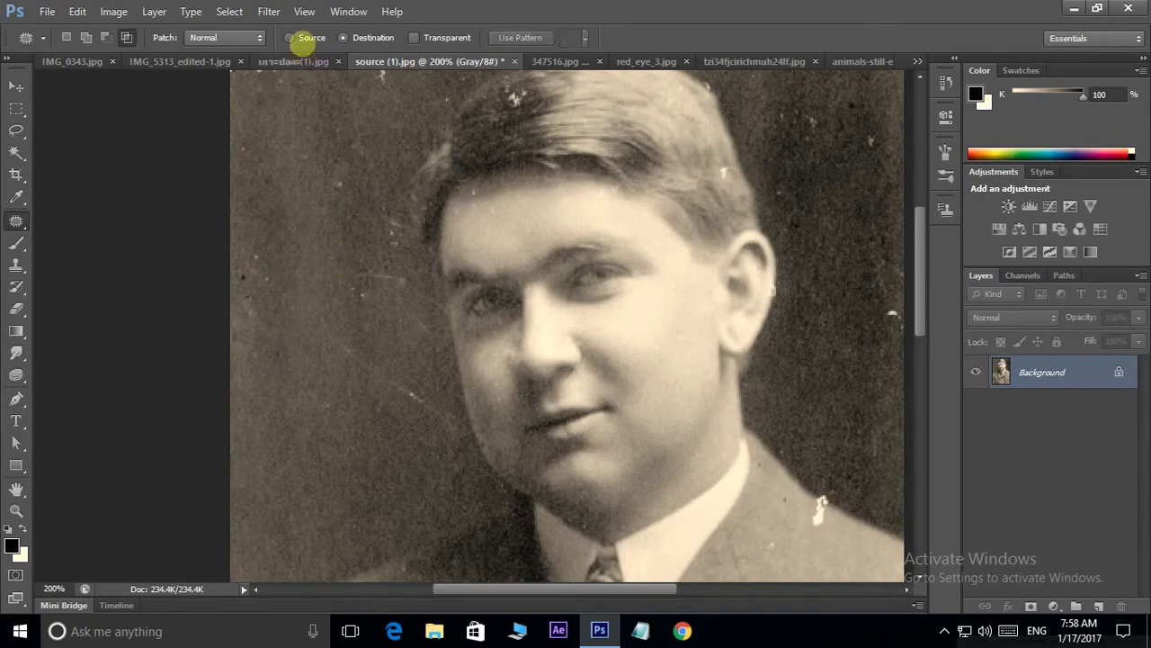
pyautogui.moveTo(240, 255)
pyautogui.mouseDown()
pyautogui.moveTo(239, 291)
pyautogui.moveTo(262, 255)
pyautogui.moveTo(242, 258)
pyautogui.mouseUp()
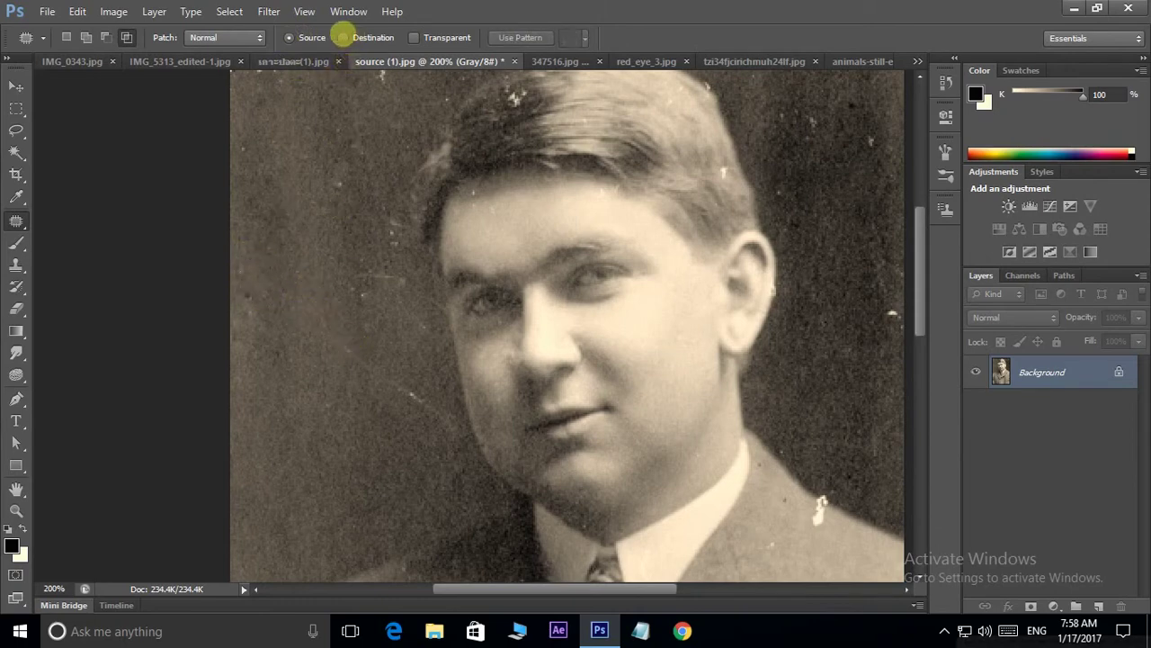
pyautogui.hotkey('ctrl', 'd')
# Patch a small area left of the face in Destination mode and deselect
pyautogui.click(343, 38)
pyautogui.moveTo(286, 276)
pyautogui.mouseDown()
pyautogui.moveTo(296, 309)
pyautogui.moveTo(308, 288)
pyautogui.moveTo(290, 272)
pyautogui.moveTo(293, 288)
pyautogui.moveTo(255, 295)
pyautogui.mouseUp()
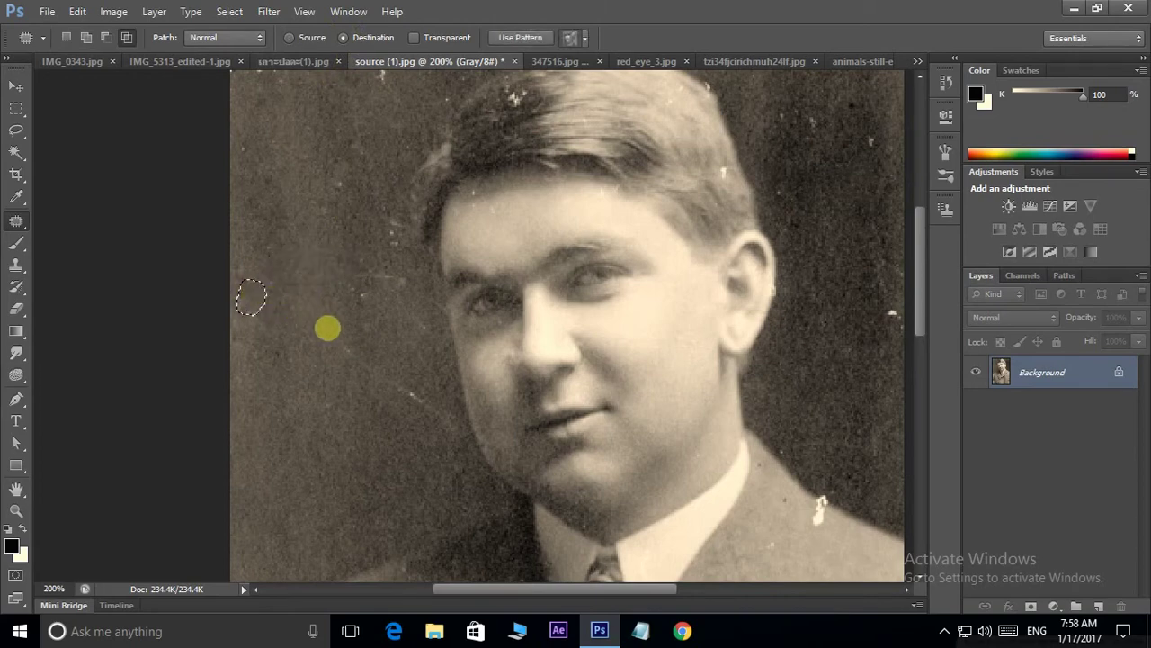
pyautogui.hotkey('ctrl', 'd')
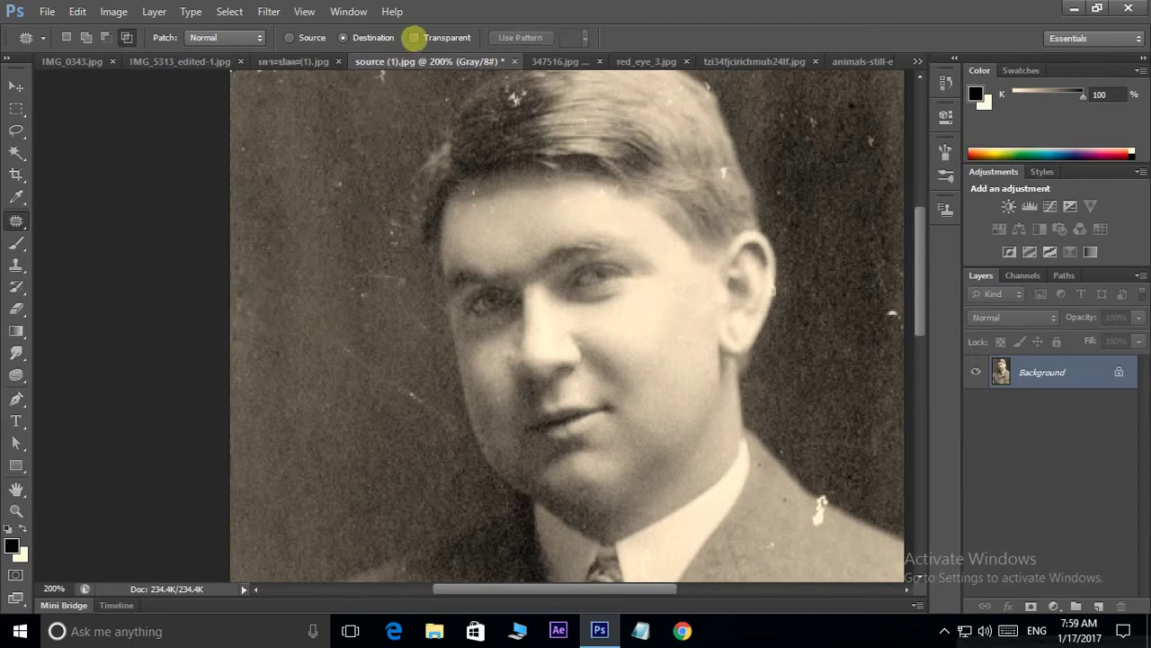
# Test a Transparent patch on the background, then switch the Patch tool back to Source and deselect
pyautogui.click(412, 37)
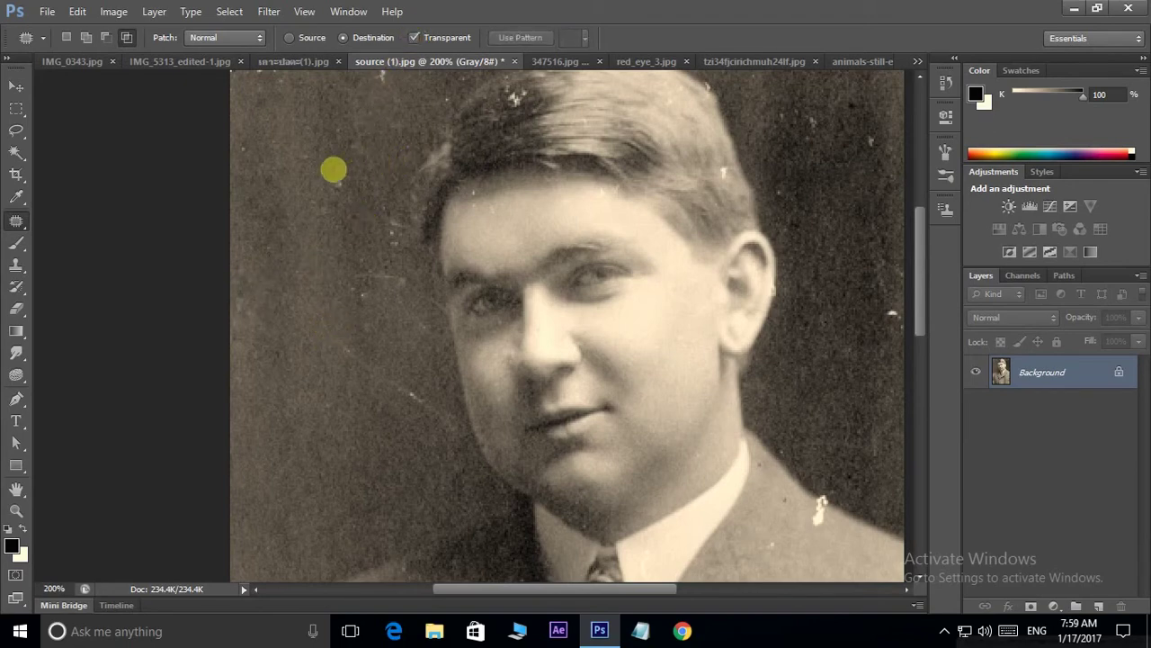
pyautogui.moveTo(376, 217); pyautogui.dragTo(379, 221)
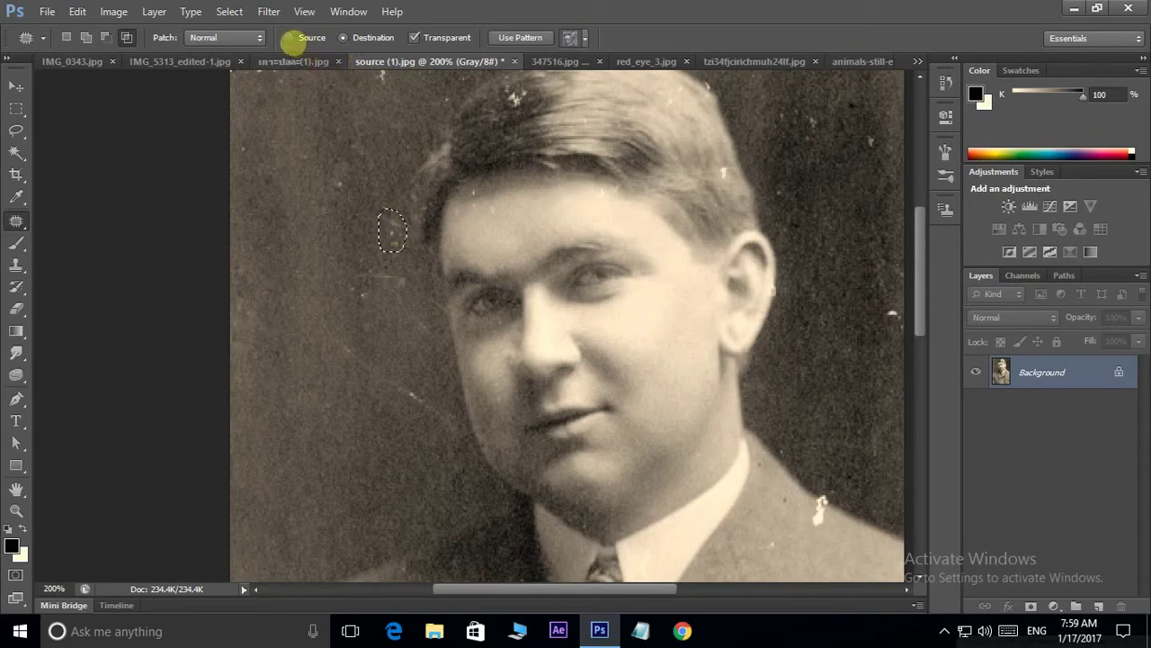
pyautogui.click(289, 38)
pyautogui.click(393, 235)
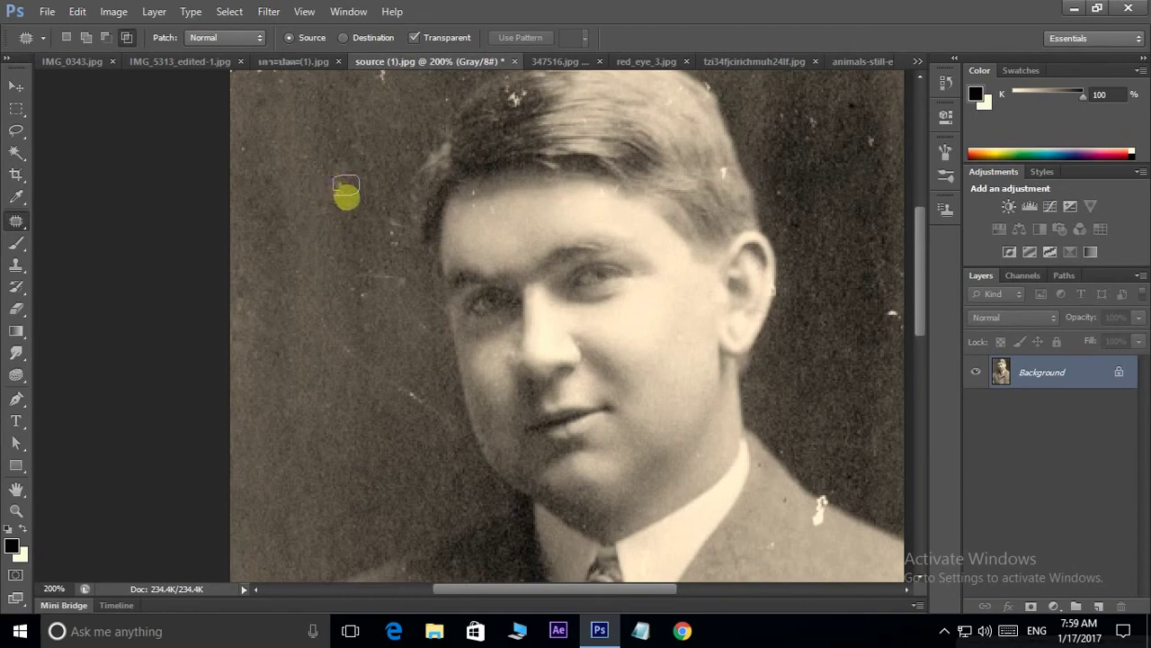
pyautogui.moveTo(346, 193); pyautogui.dragTo(331, 202)
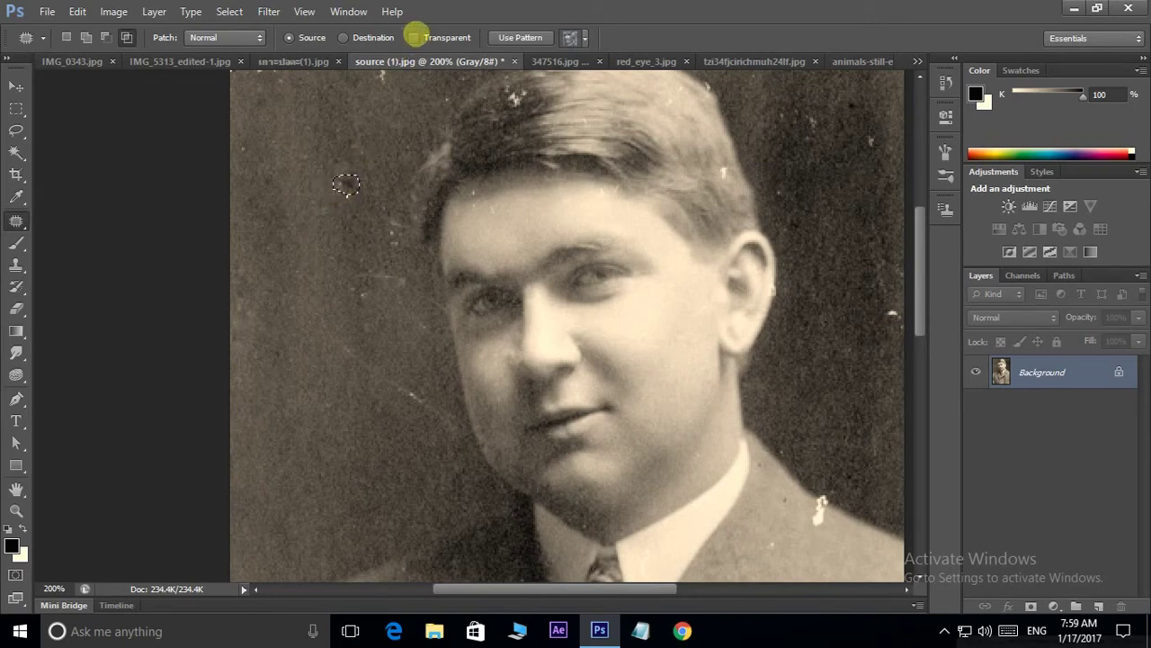
pyautogui.click(358, 237)
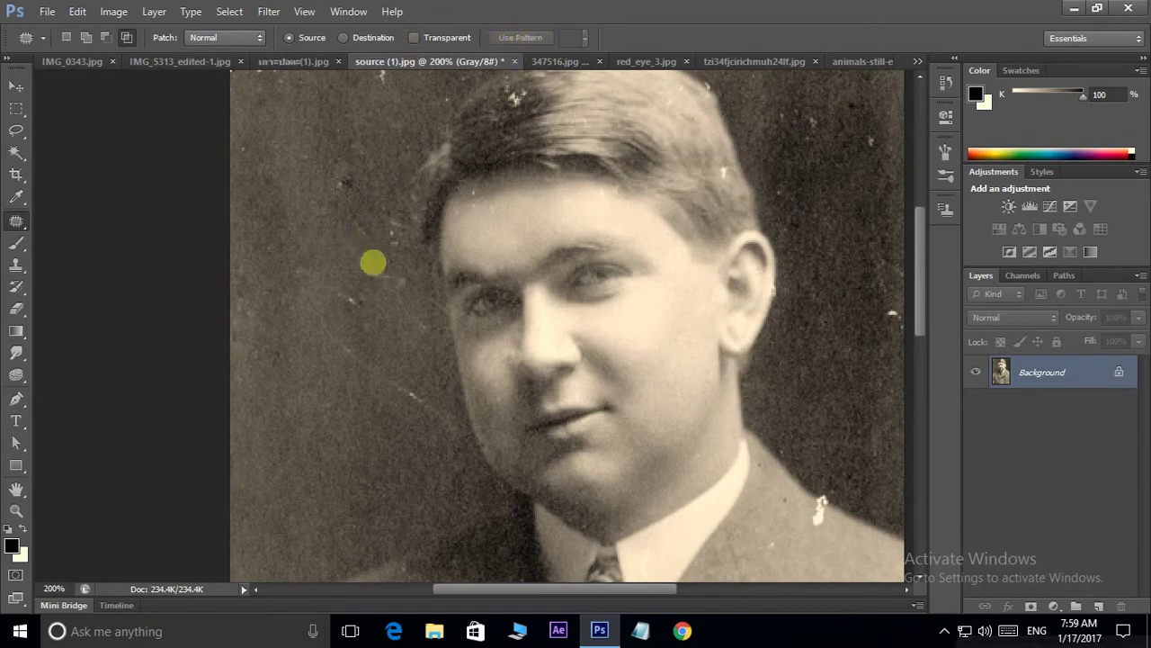
pyautogui.moveTo(303, 286); pyautogui.dragTo(383, 297)
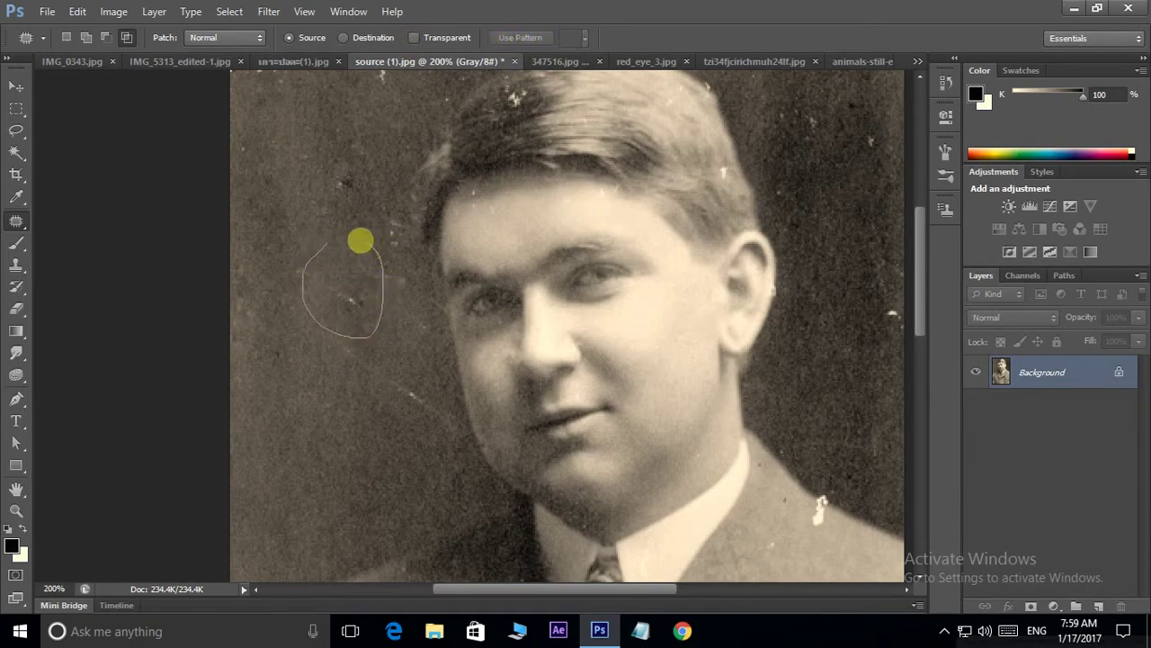
pyautogui.moveTo(326, 243); pyautogui.dragTo(330, 248)
pyautogui.click(585, 37)
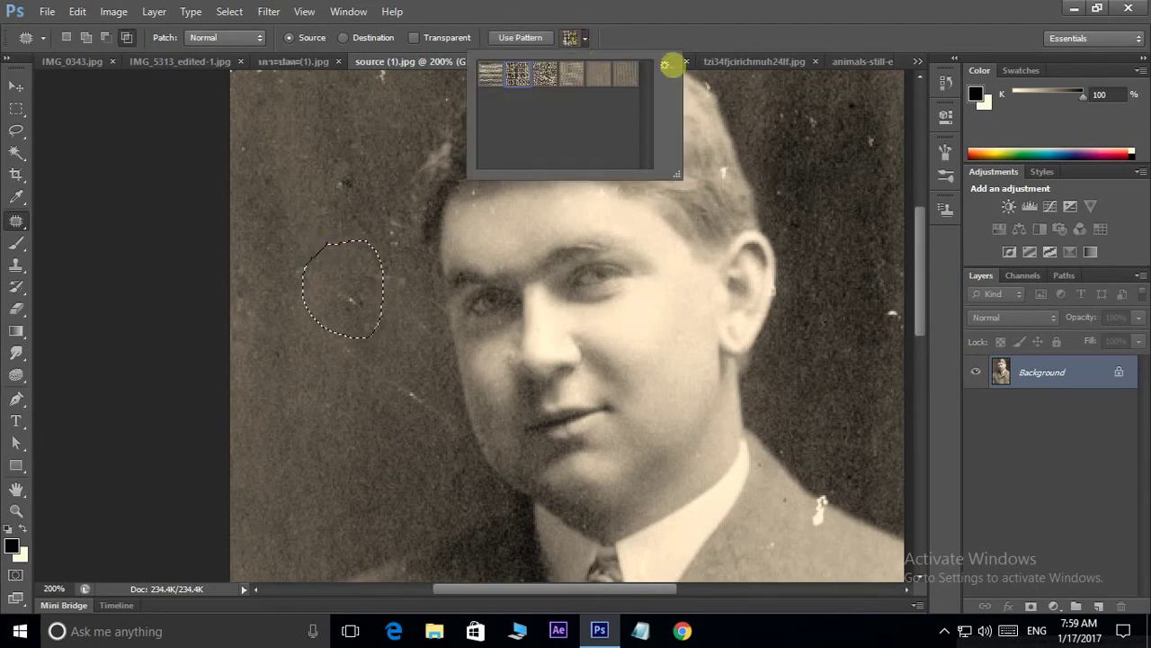
pyautogui.click(665, 64)
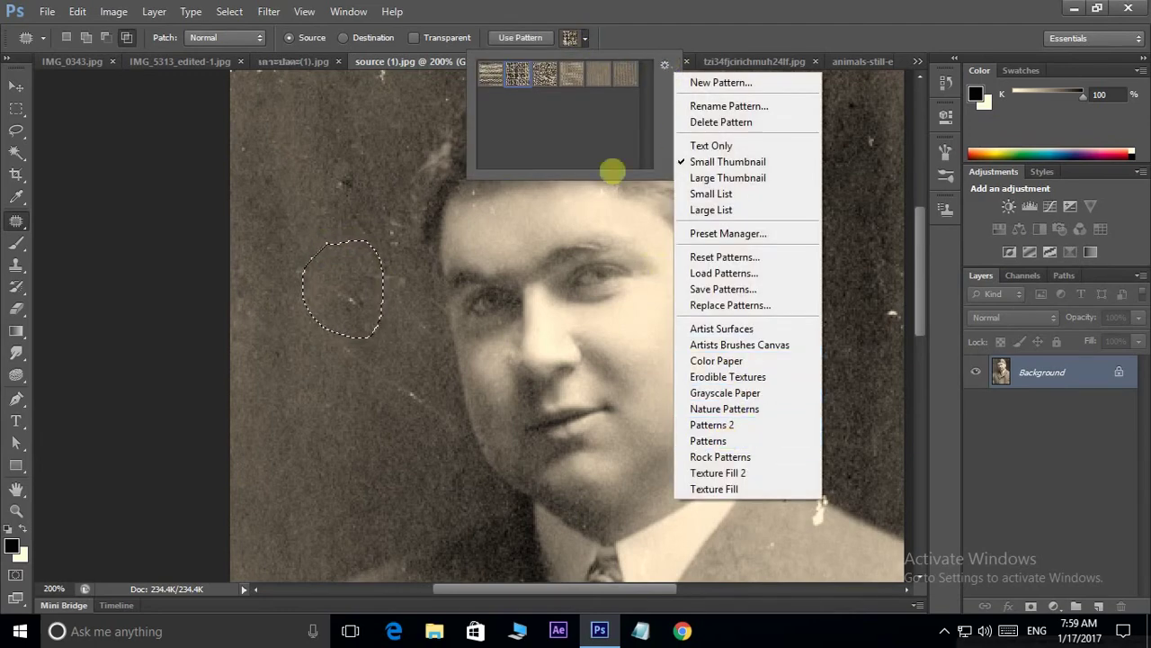
pyautogui.click(570, 76)
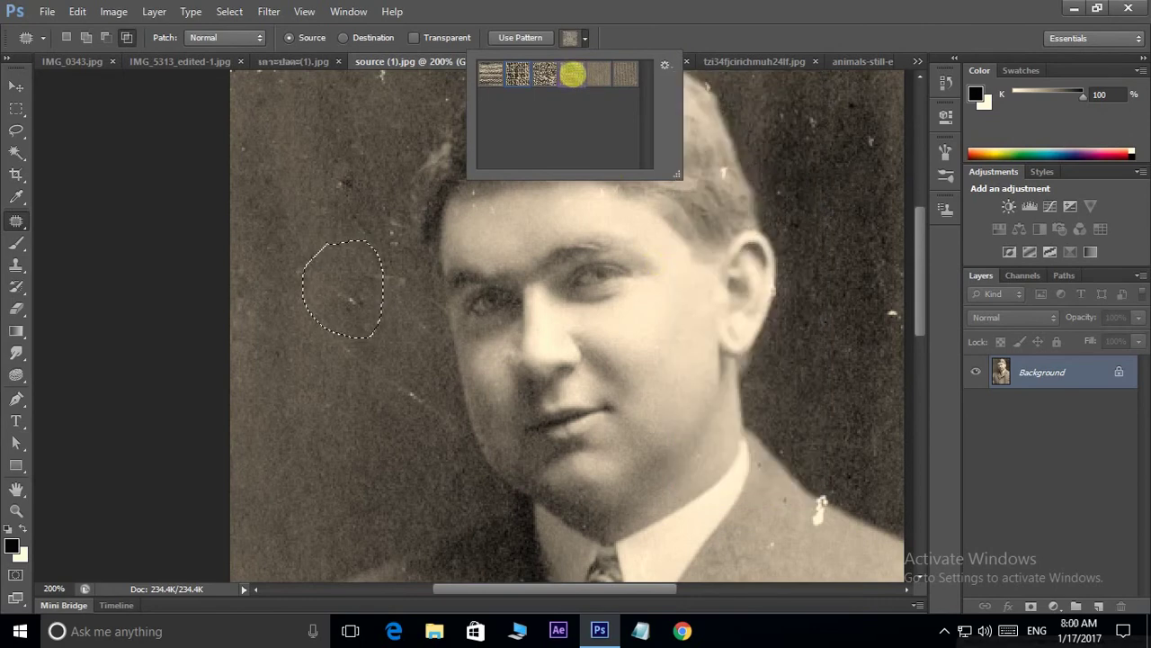
pyautogui.click(526, 37)
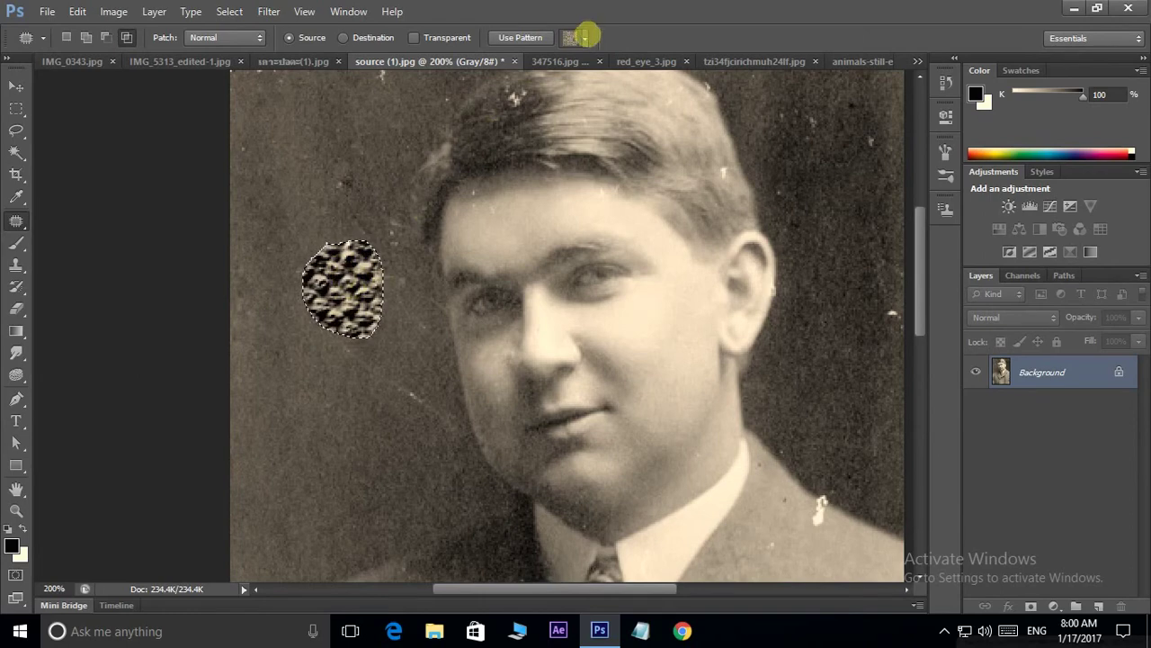
pyautogui.click(584, 38)
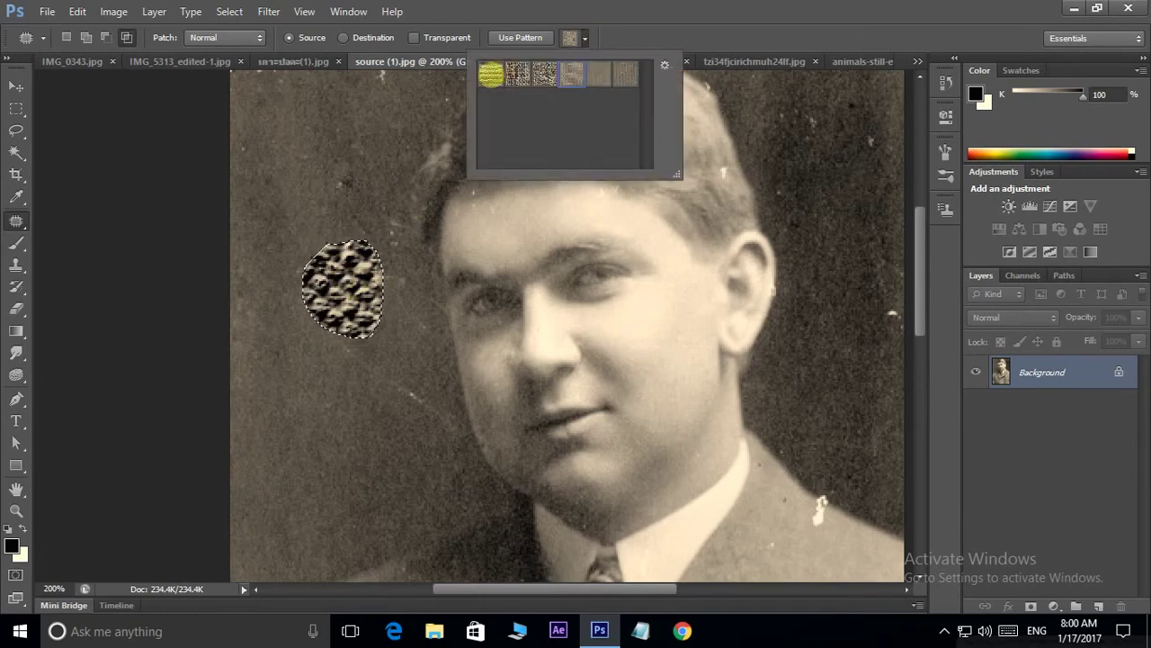
pyautogui.click(360, 405)
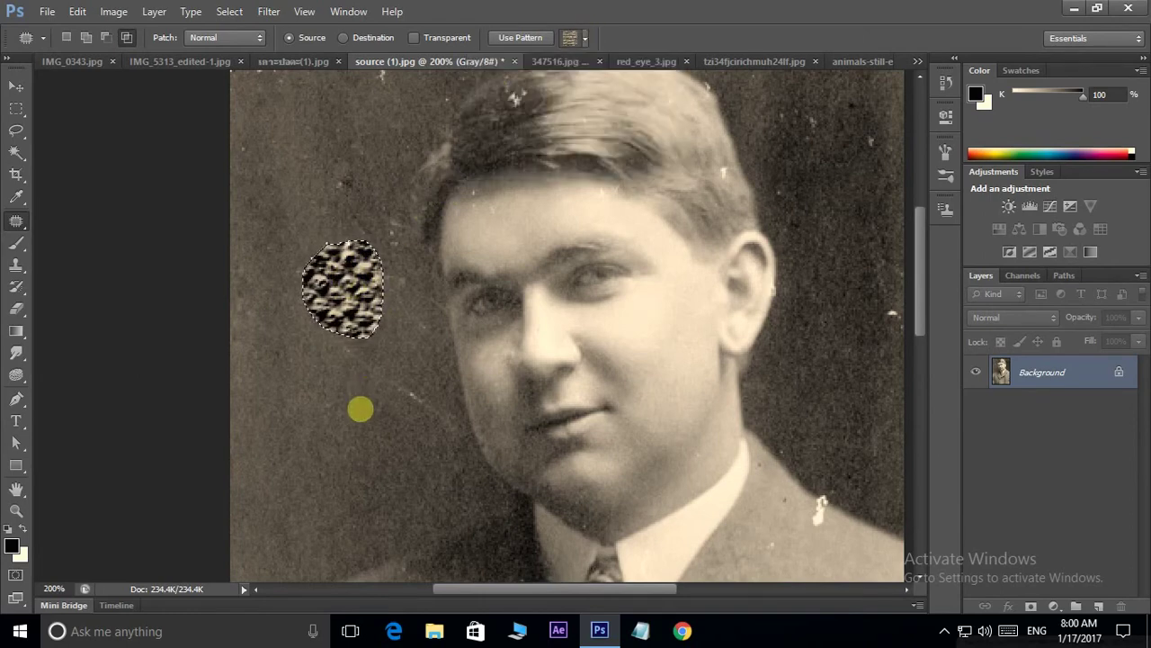
pyautogui.hotkey('ctrl', 'alt', 'z')
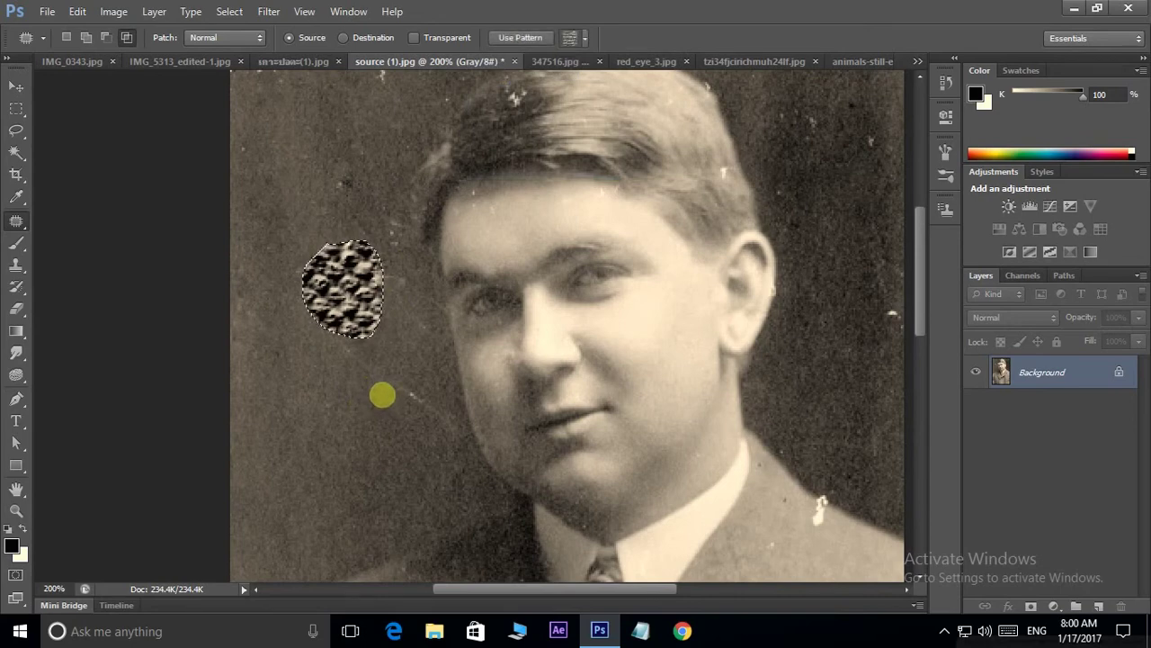
pyautogui.hotkey('ctrl', 'alt', 'z')
pyautogui.click(383, 394)
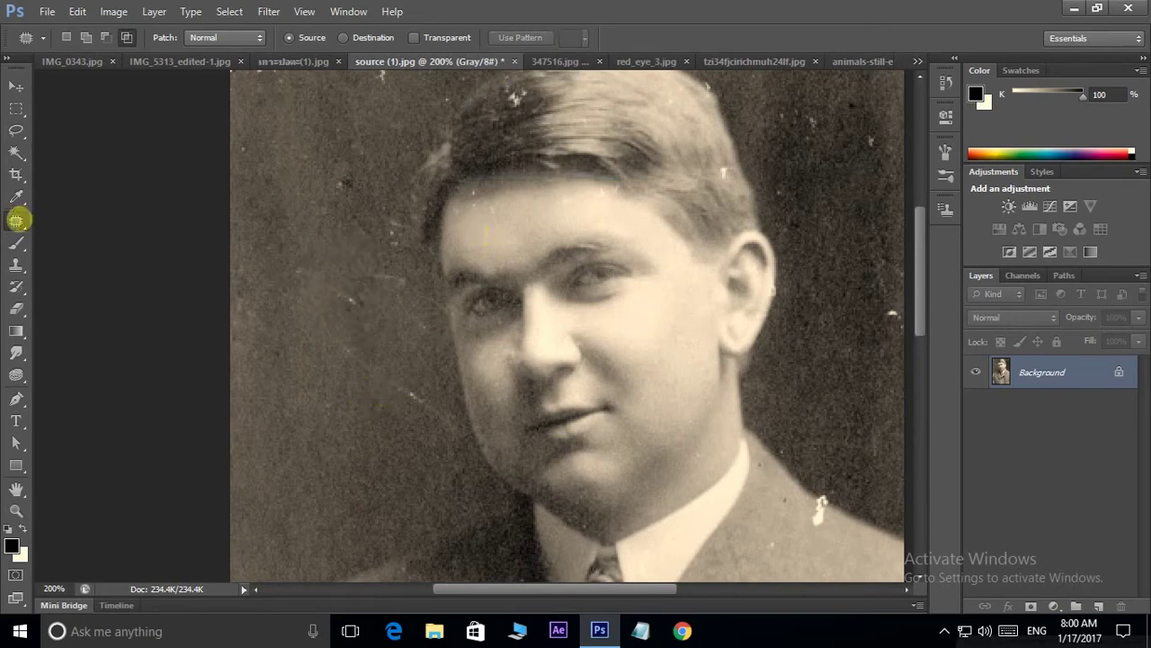
# Switch from the Patch tool to the Content-Aware Move Tool
pyautogui.rightClick(17, 219)
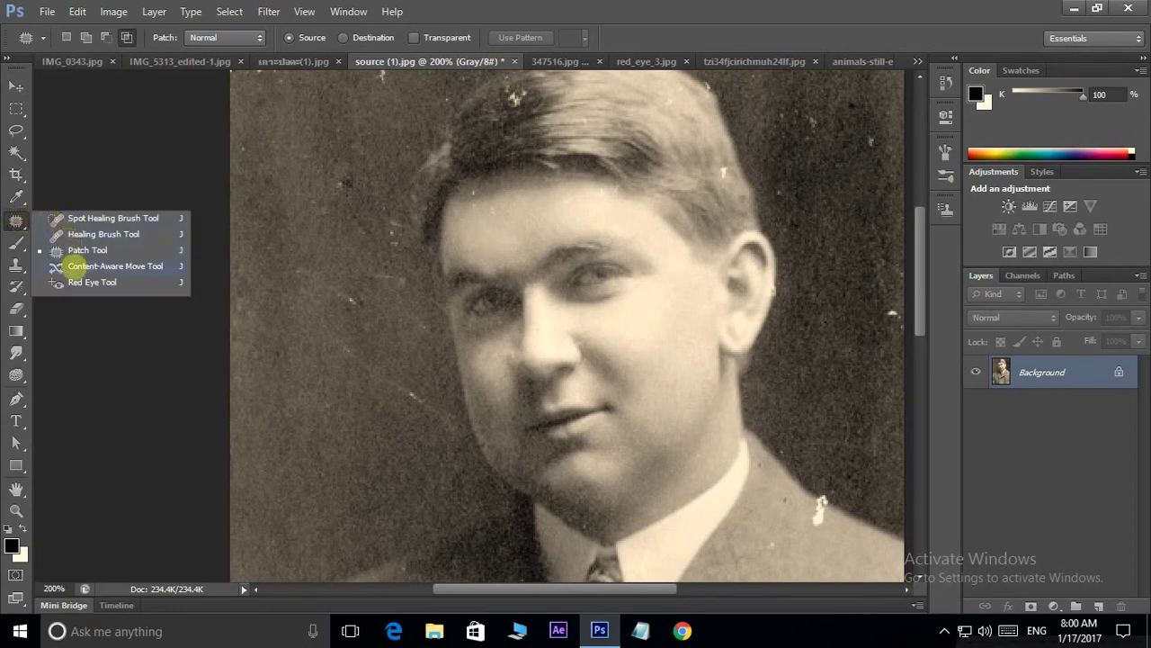
pyautogui.click(75, 266)
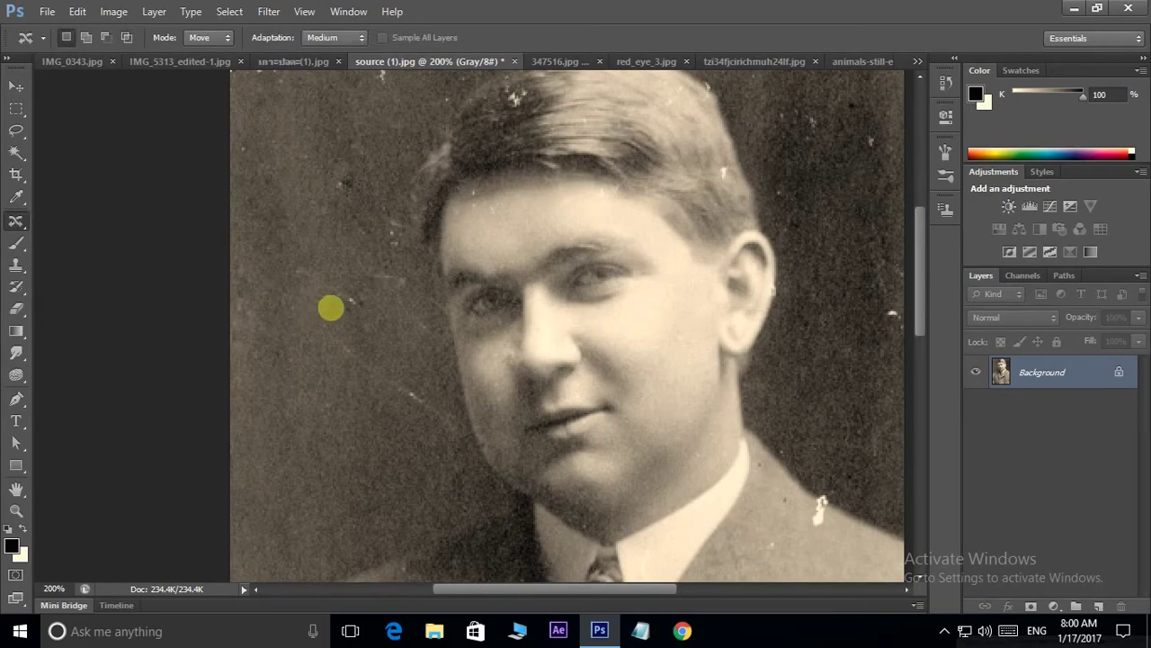
pyautogui.hotkey('ctrl', '-')
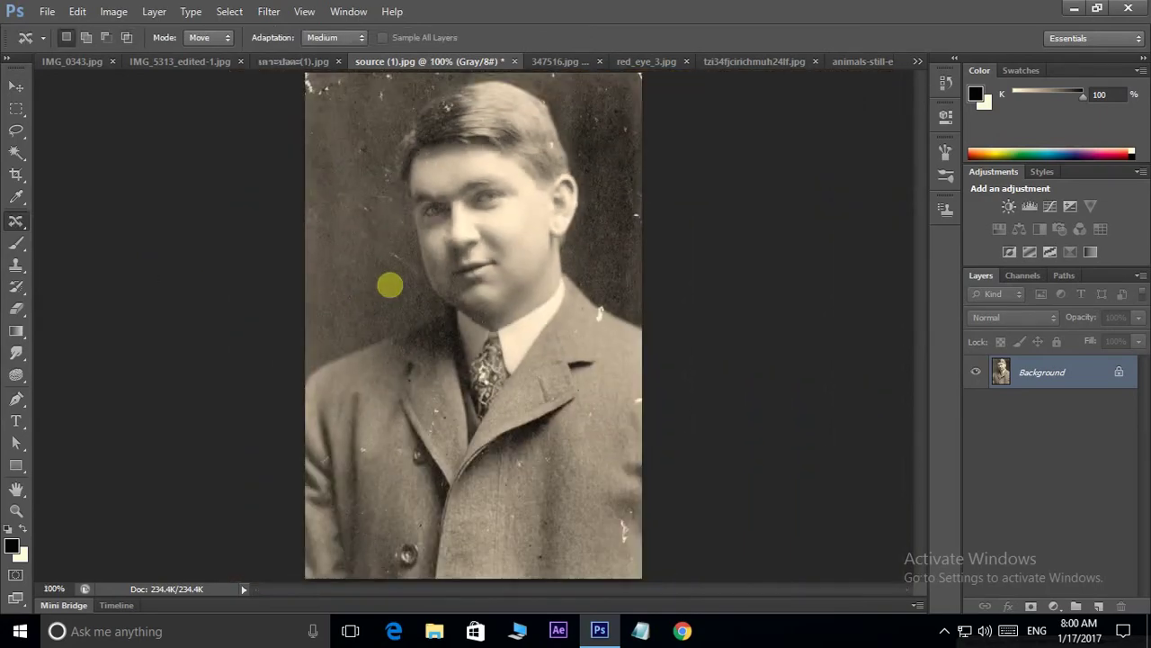
# Bring up the black horse meadow photo, 347516.jpg, and zoom in on it
pyautogui.click(90, 61)
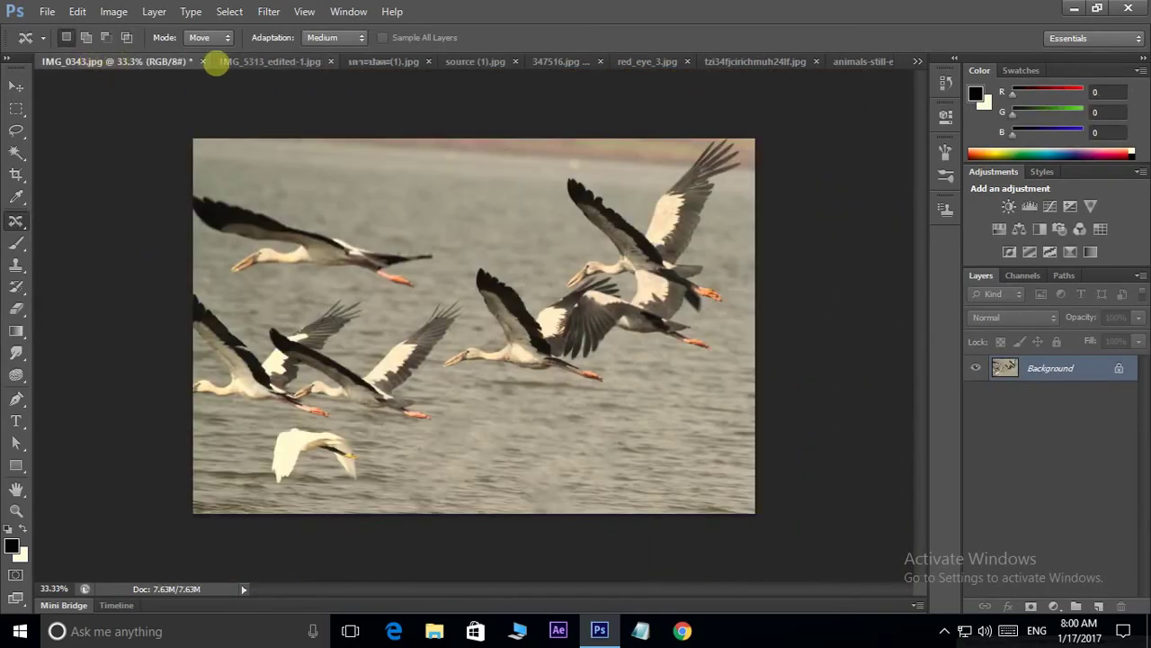
pyautogui.click(270, 62)
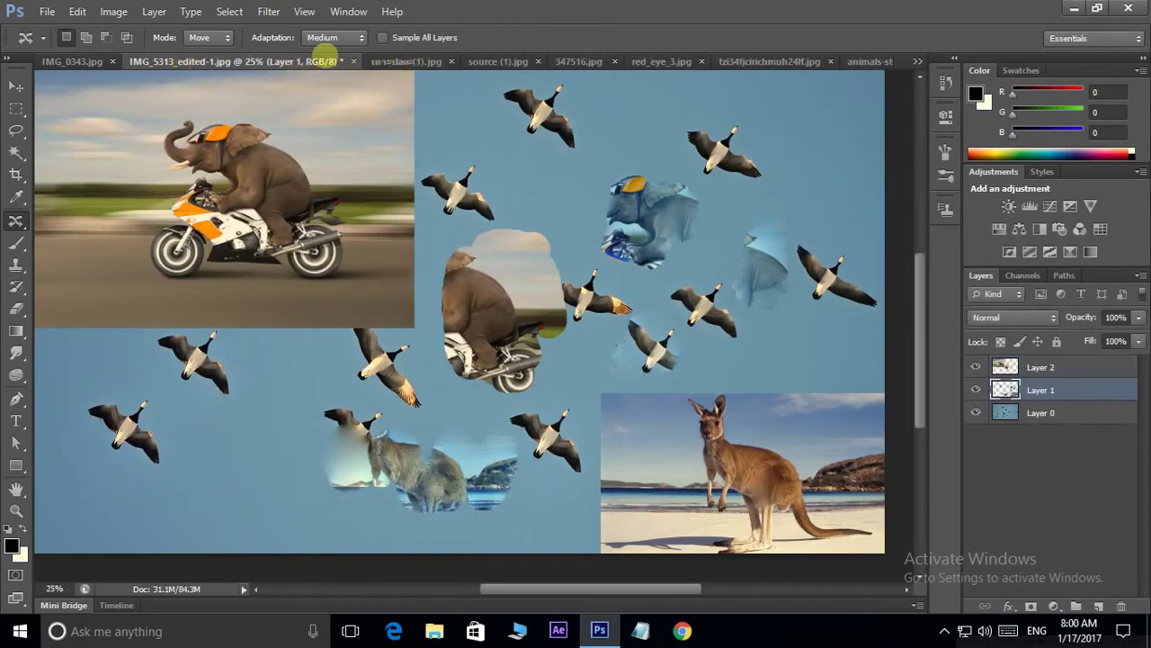
pyautogui.click(80, 62)
pyautogui.click(539, 62)
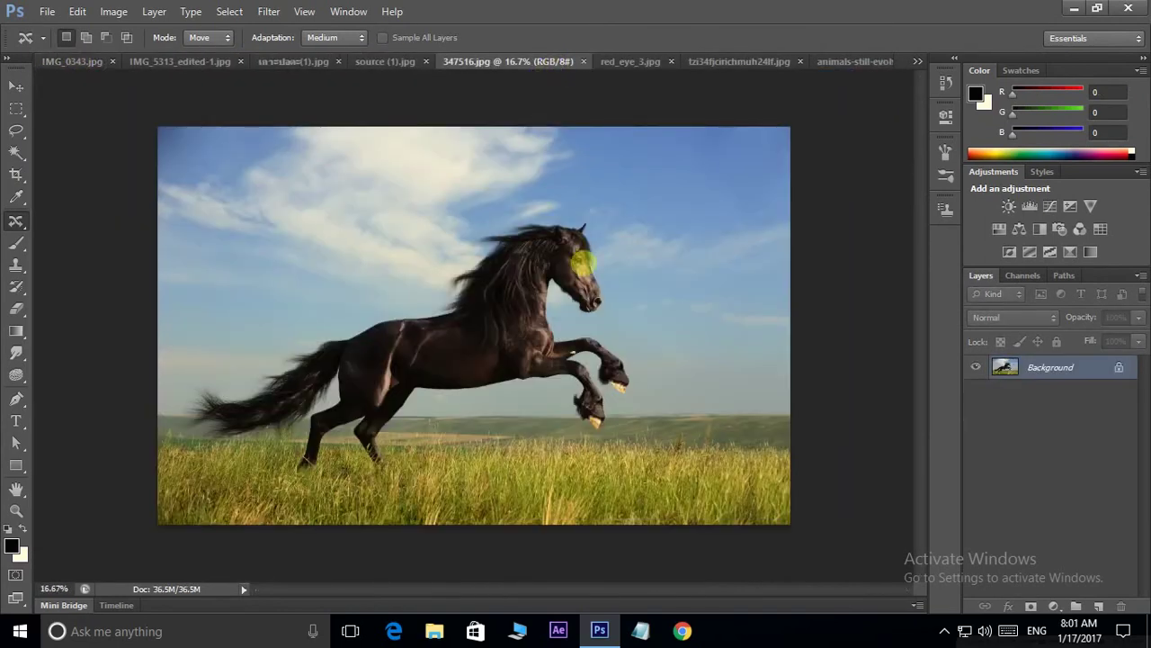
pyautogui.hotkey('ctrl', '+')
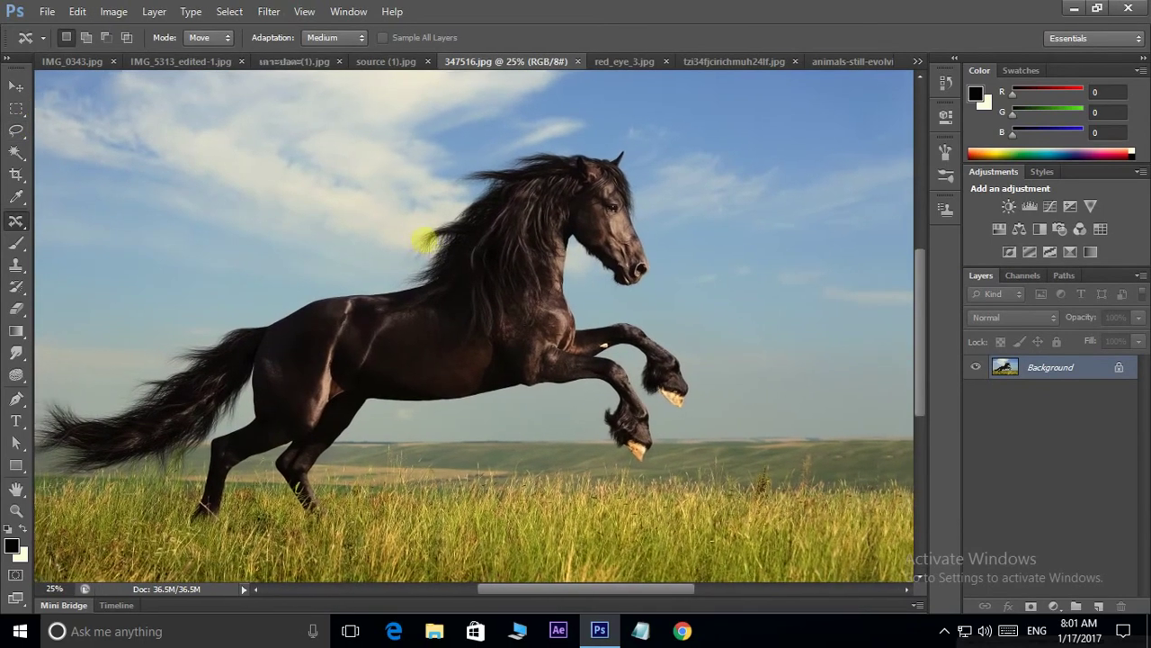
# Lasso around the rearing horse, then drag it about 1.4 in right and slightly up
pyautogui.moveTo(402, 238); pyautogui.dragTo(411, 234)
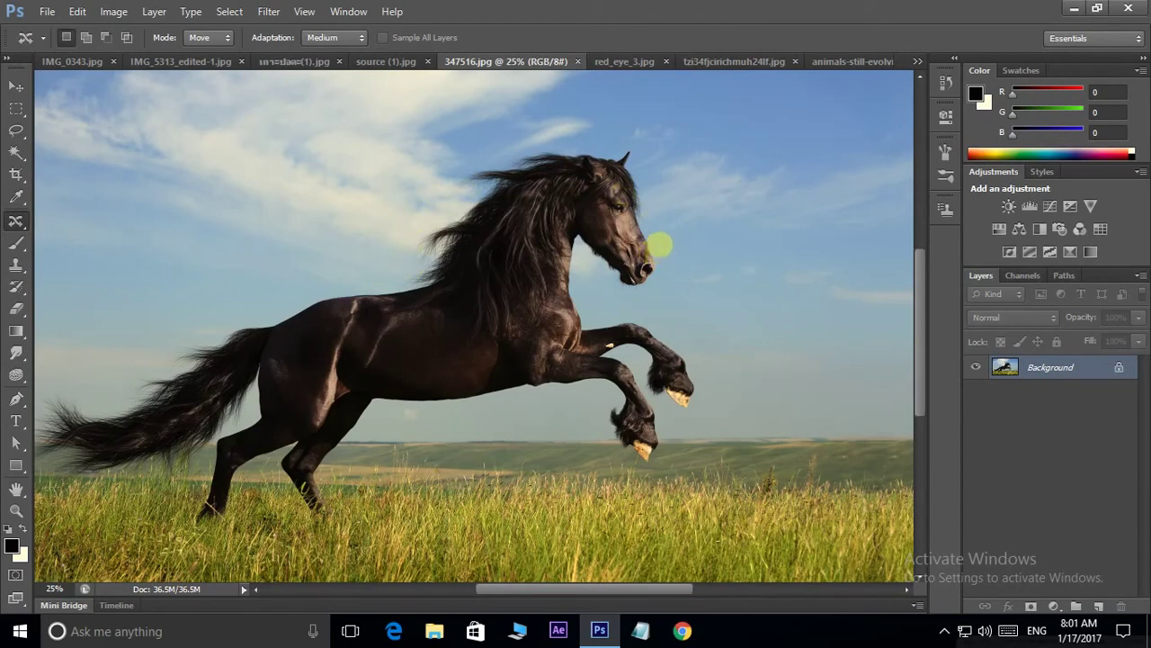
pyautogui.moveTo(659, 245)
pyautogui.mouseDown()
pyautogui.moveTo(614, 123)
pyautogui.moveTo(485, 147)
pyautogui.moveTo(444, 216)
pyautogui.mouseUp()
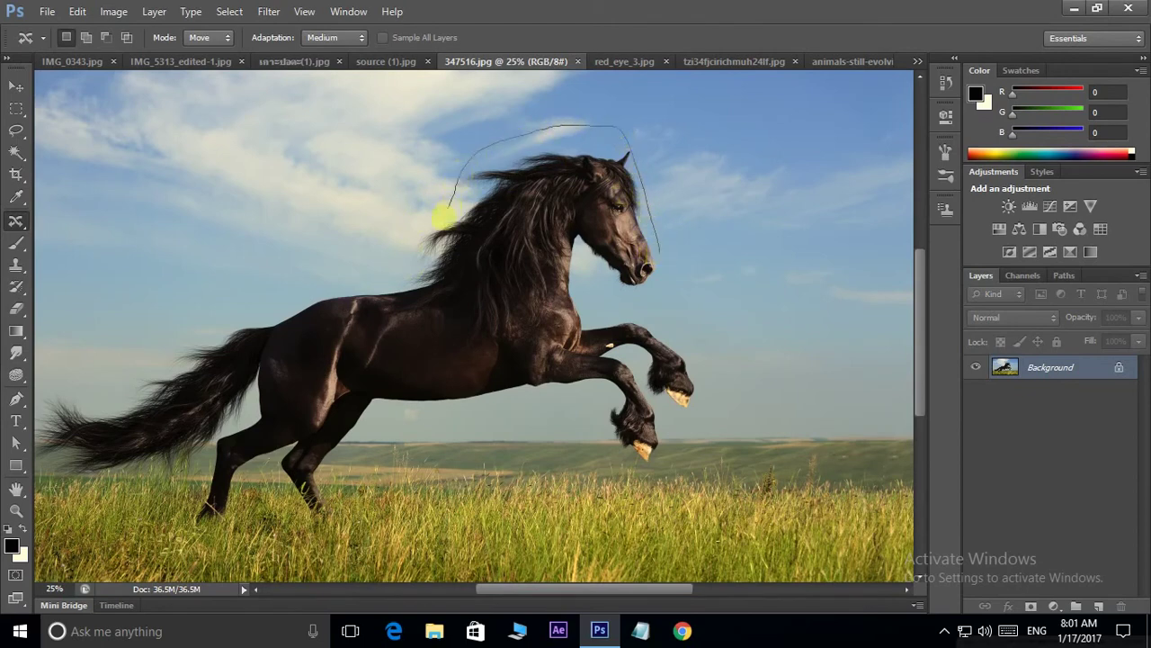
pyautogui.moveTo(408, 261)
pyautogui.mouseDown()
pyautogui.moveTo(237, 313)
pyautogui.moveTo(107, 396)
pyautogui.moveTo(49, 386)
pyautogui.moveTo(44, 441)
pyautogui.moveTo(92, 496)
pyautogui.moveTo(176, 472)
pyautogui.moveTo(193, 481)
pyautogui.moveTo(185, 540)
pyautogui.moveTo(258, 527)
pyautogui.moveTo(254, 467)
pyautogui.moveTo(298, 528)
pyautogui.moveTo(341, 547)
pyautogui.moveTo(357, 440)
pyautogui.moveTo(386, 416)
pyautogui.moveTo(586, 390)
pyautogui.moveTo(624, 480)
pyautogui.moveTo(661, 457)
pyautogui.moveTo(670, 419)
pyautogui.moveTo(728, 390)
pyautogui.moveTo(686, 327)
pyautogui.moveTo(604, 304)
pyautogui.mouseUp()
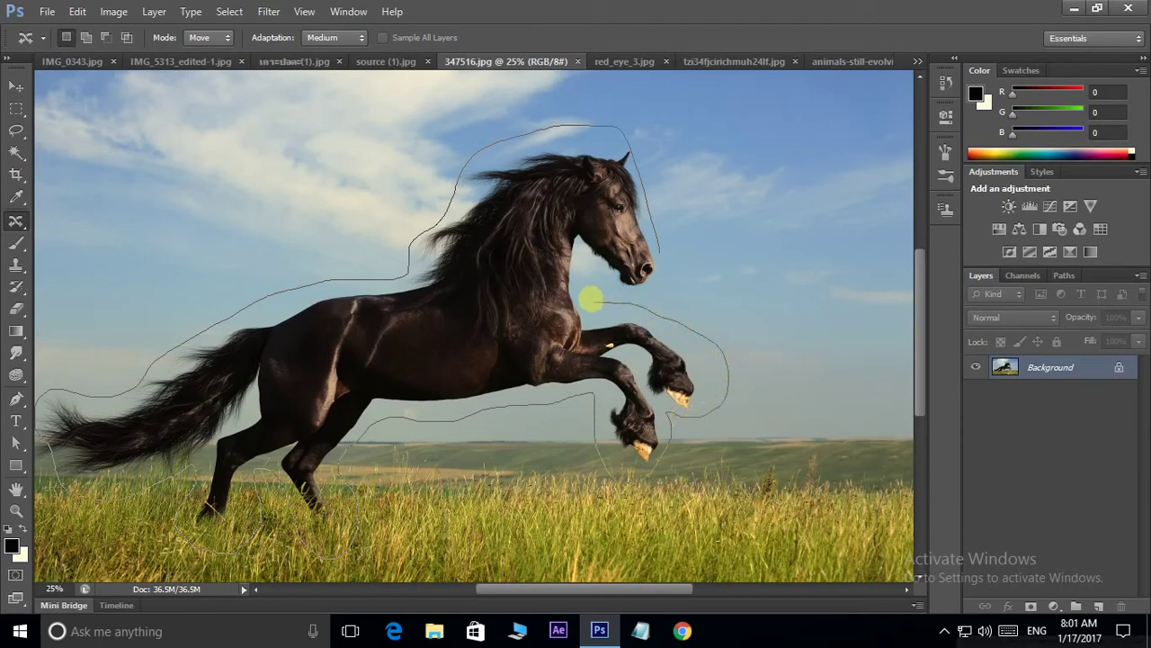
pyautogui.moveTo(584, 250); pyautogui.dragTo(635, 292)
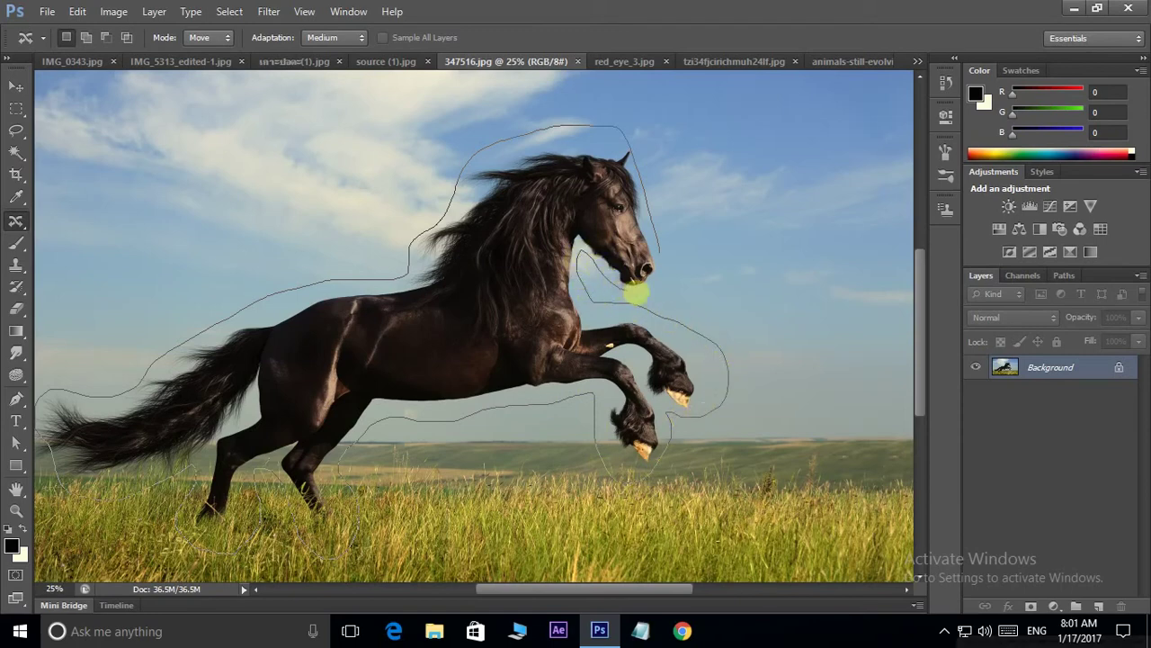
pyautogui.click(648, 289)
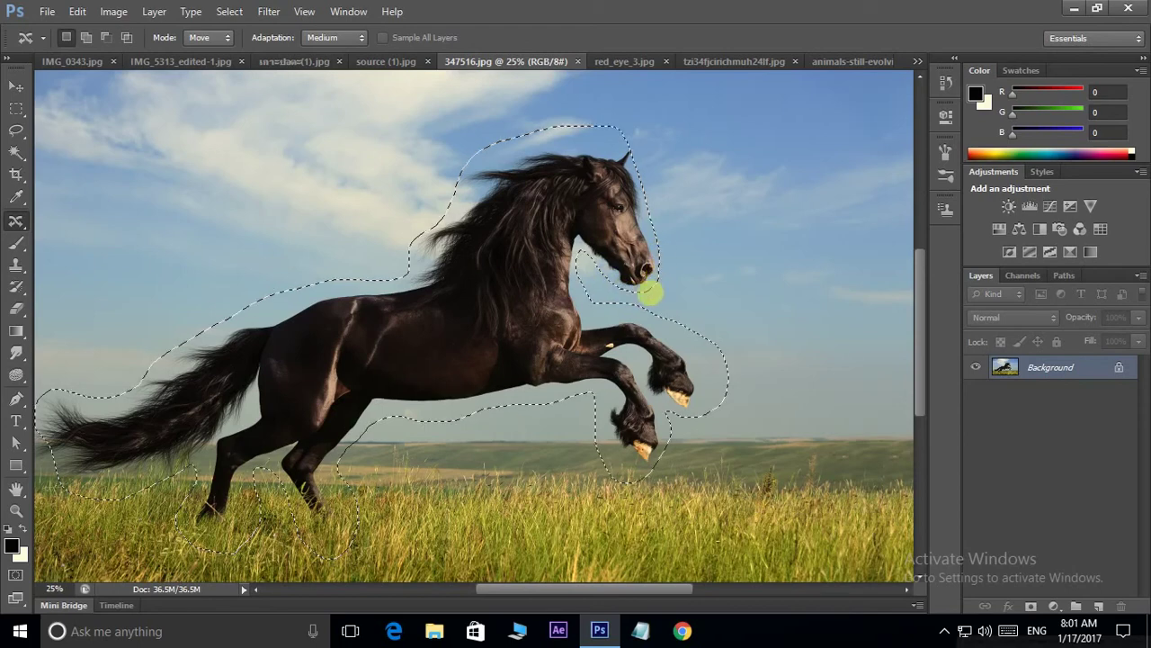
pyautogui.hotkey('ctrl', '-')
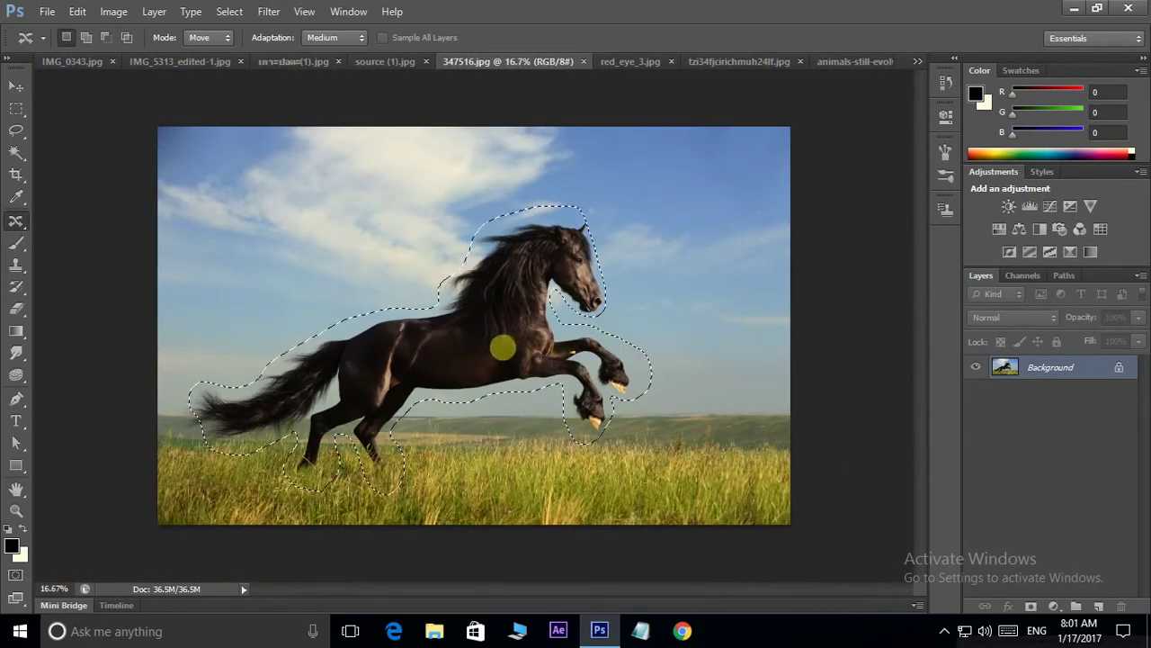
pyautogui.moveTo(495, 342); pyautogui.dragTo(559, 345)
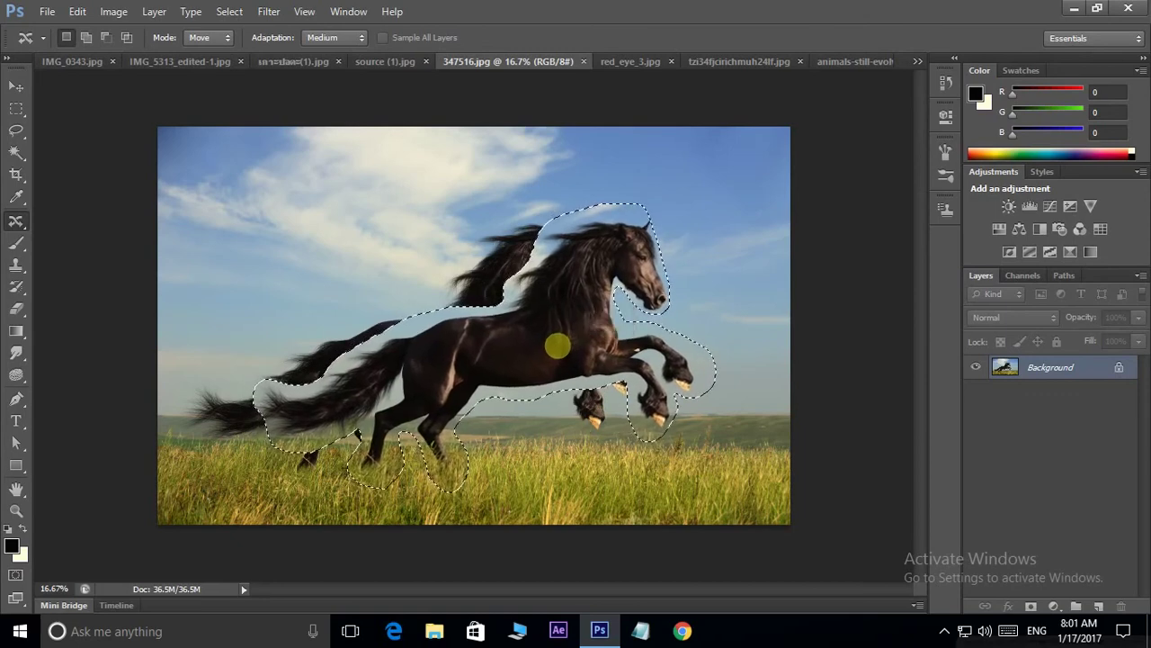
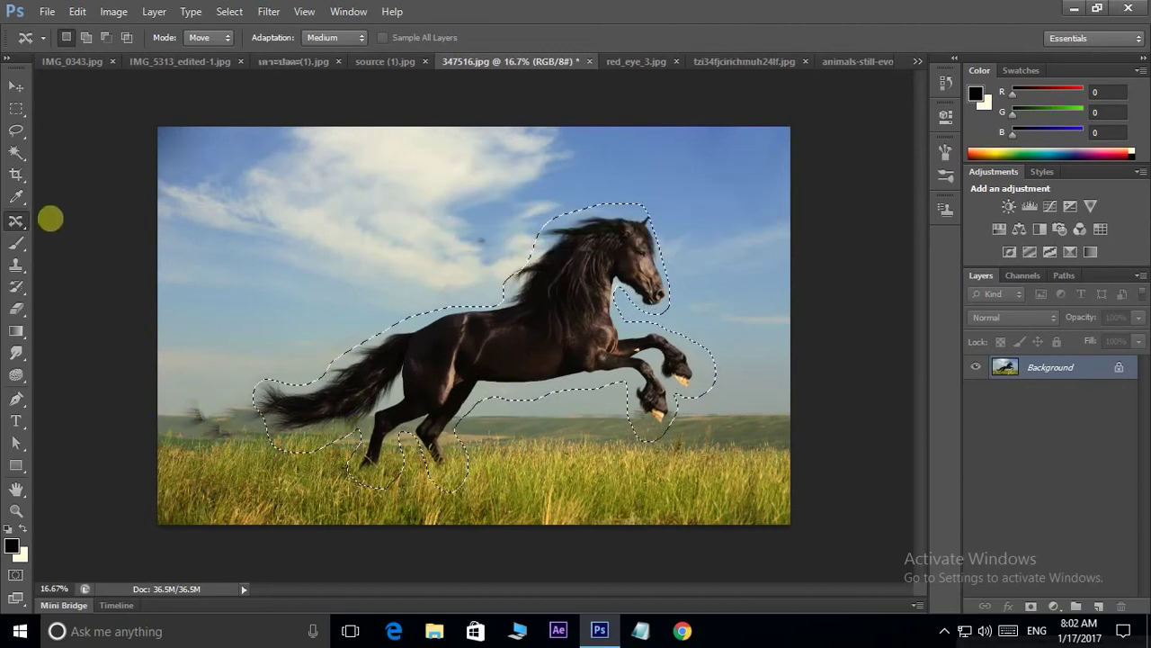
# Move the selected horse left with Content-Aware Move, letting the background fill its old spot
pyautogui.rightClick(18, 222)
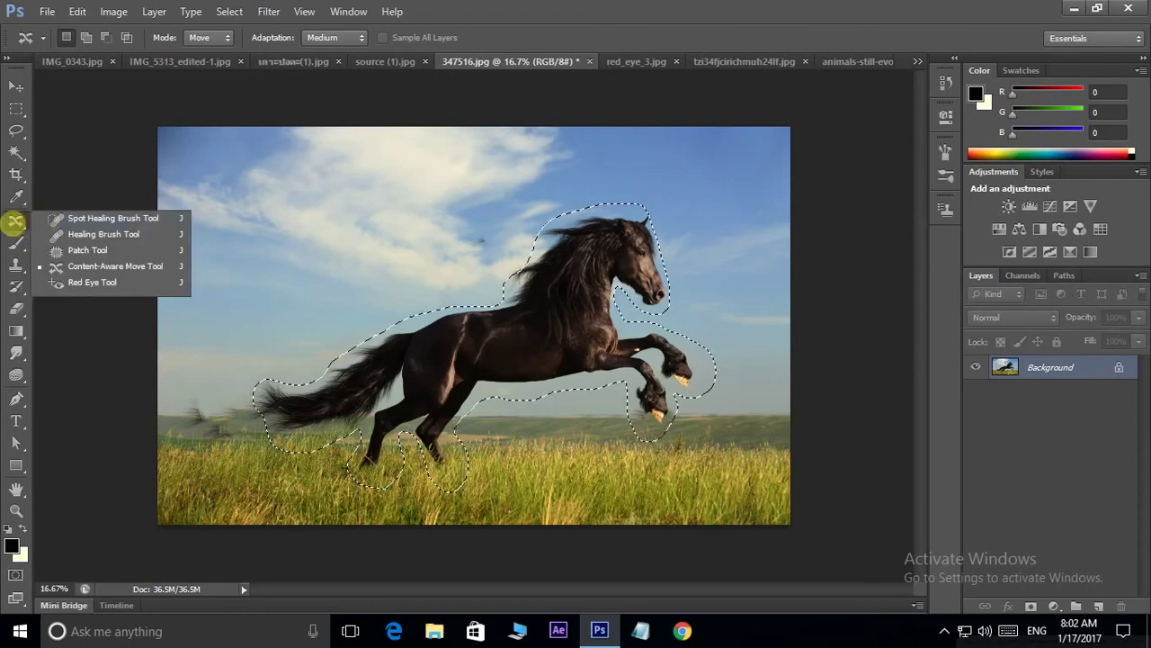
pyautogui.click(14, 222)
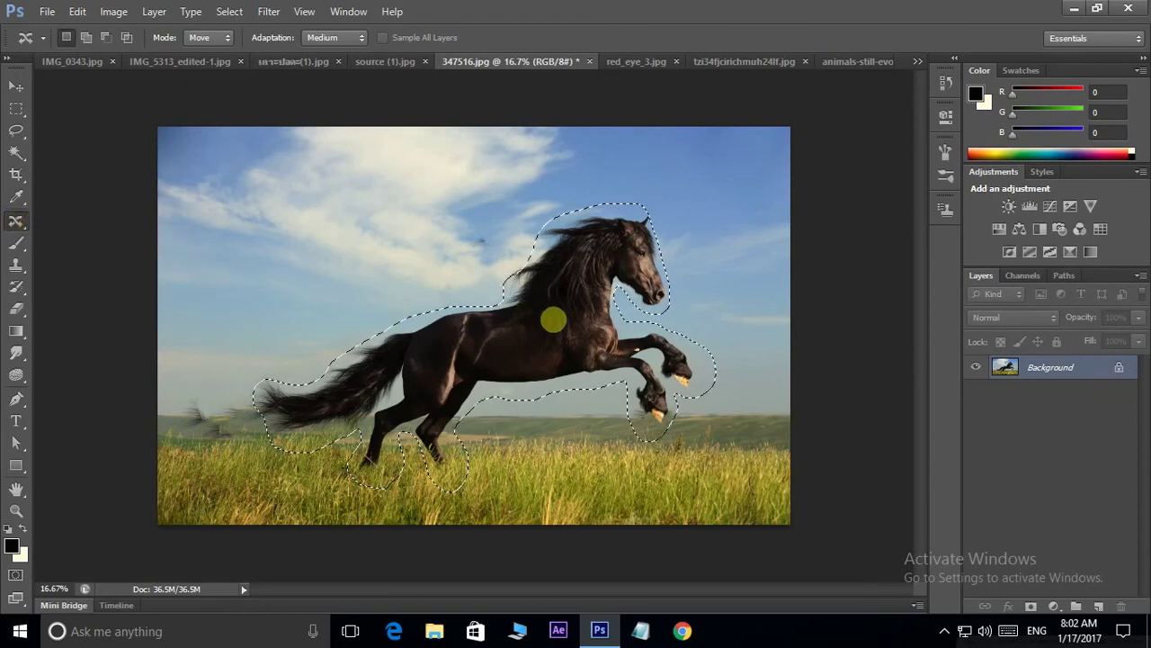
pyautogui.moveTo(542, 352); pyautogui.dragTo(480, 361)
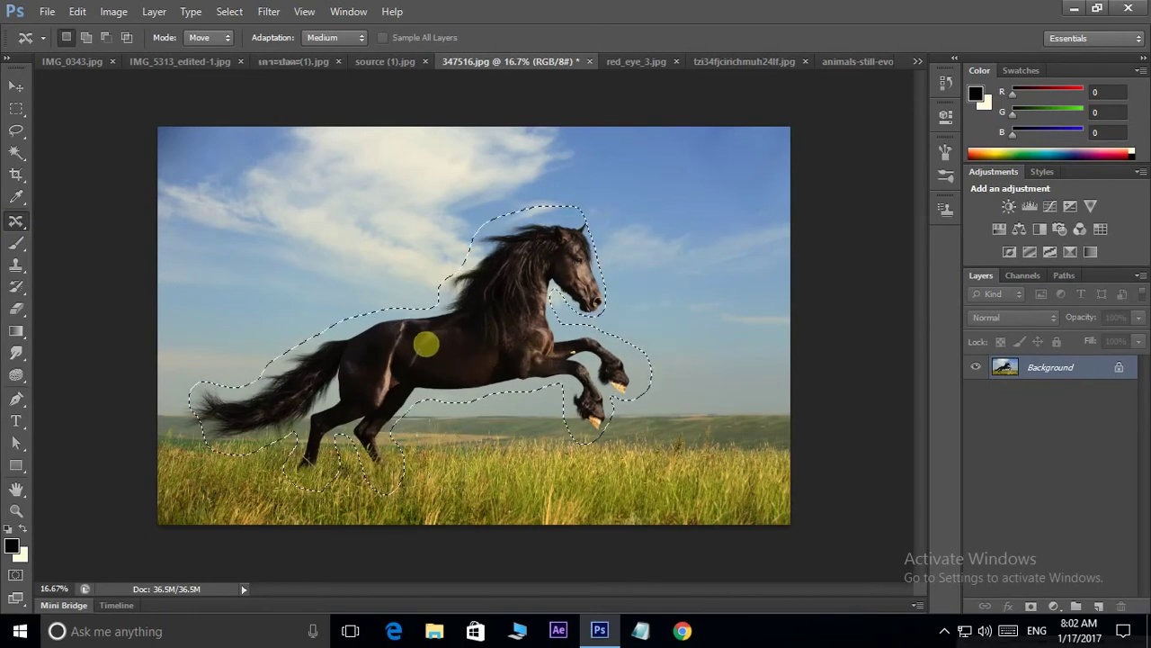
pyautogui.hotkey('ctrl', 'd')
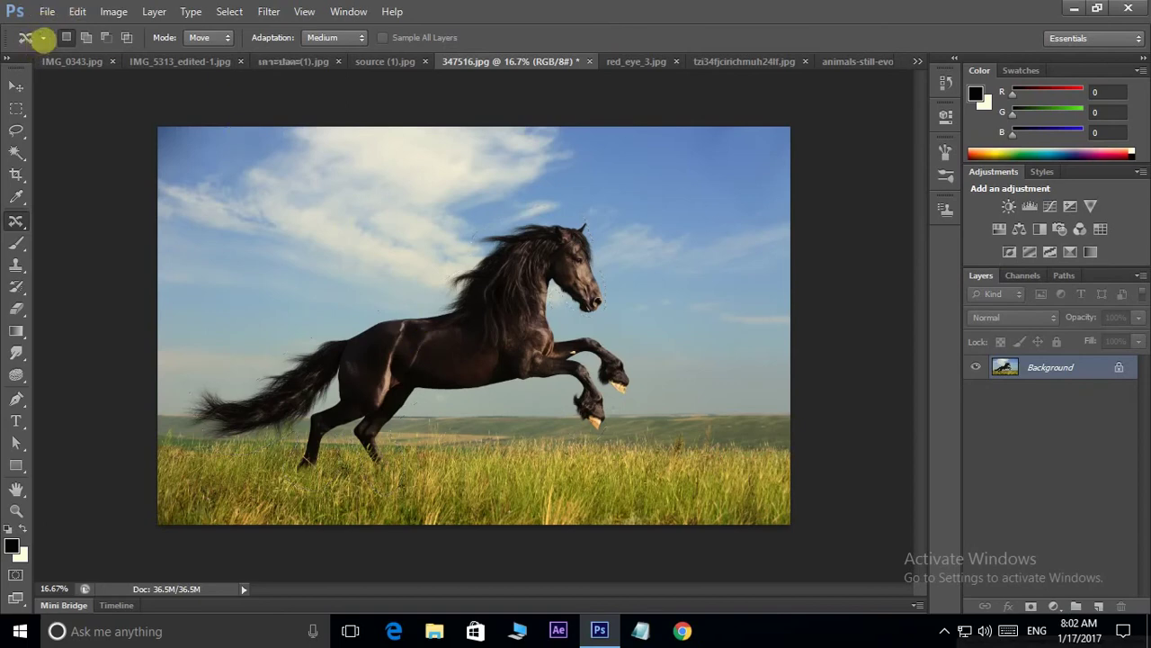
# Draw a loose freehand selection around the horse again
pyautogui.click(42, 37)
pyautogui.click(42, 37)
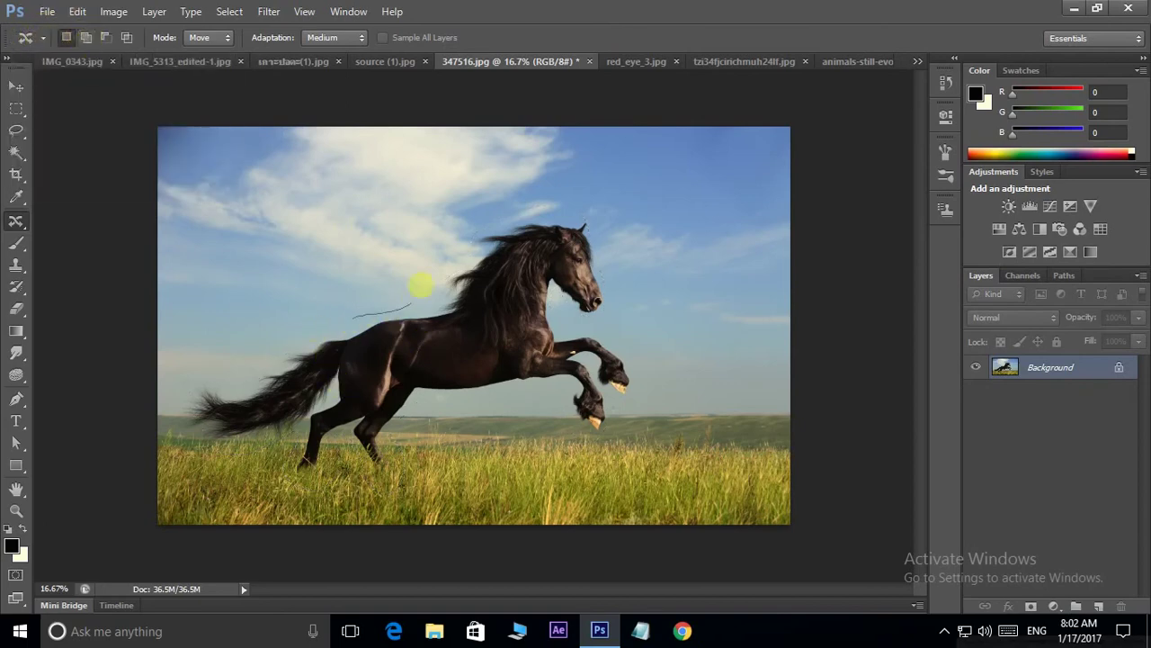
pyautogui.moveTo(421, 286)
pyautogui.mouseDown()
pyautogui.moveTo(412, 435)
pyautogui.moveTo(232, 483)
pyautogui.moveTo(202, 440)
pyautogui.mouseUp()
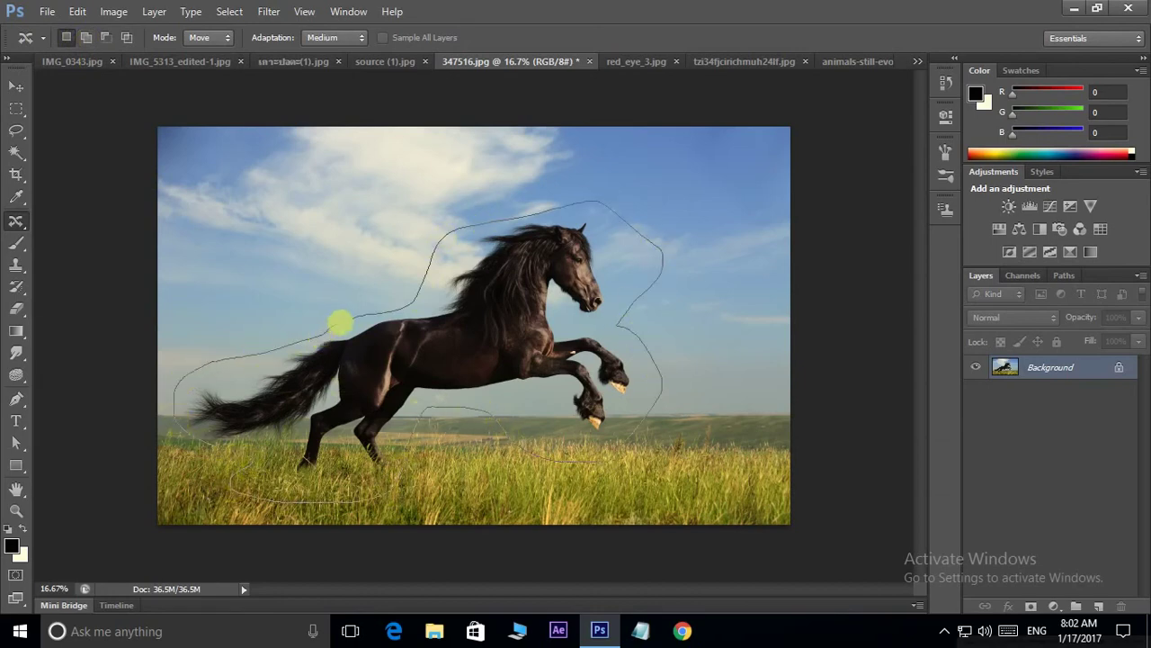
pyautogui.moveTo(350, 317); pyautogui.dragTo(342, 324)
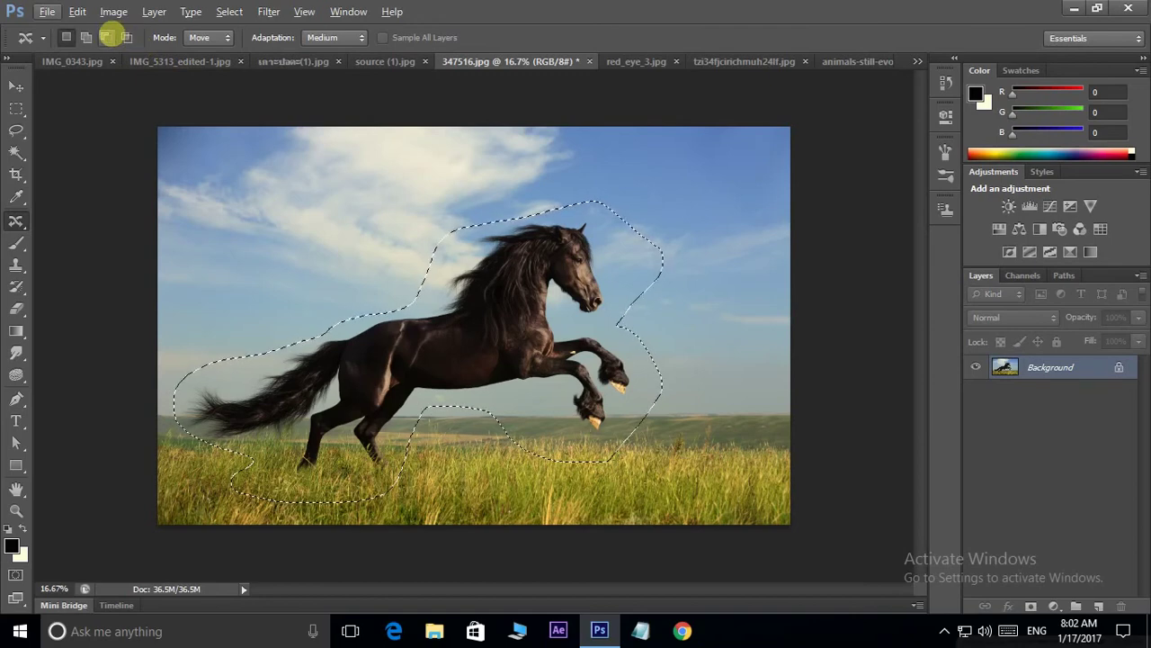
# Switch the Content-Aware Move mode from Move to Extend and clear the selection
pyautogui.click(199, 37)
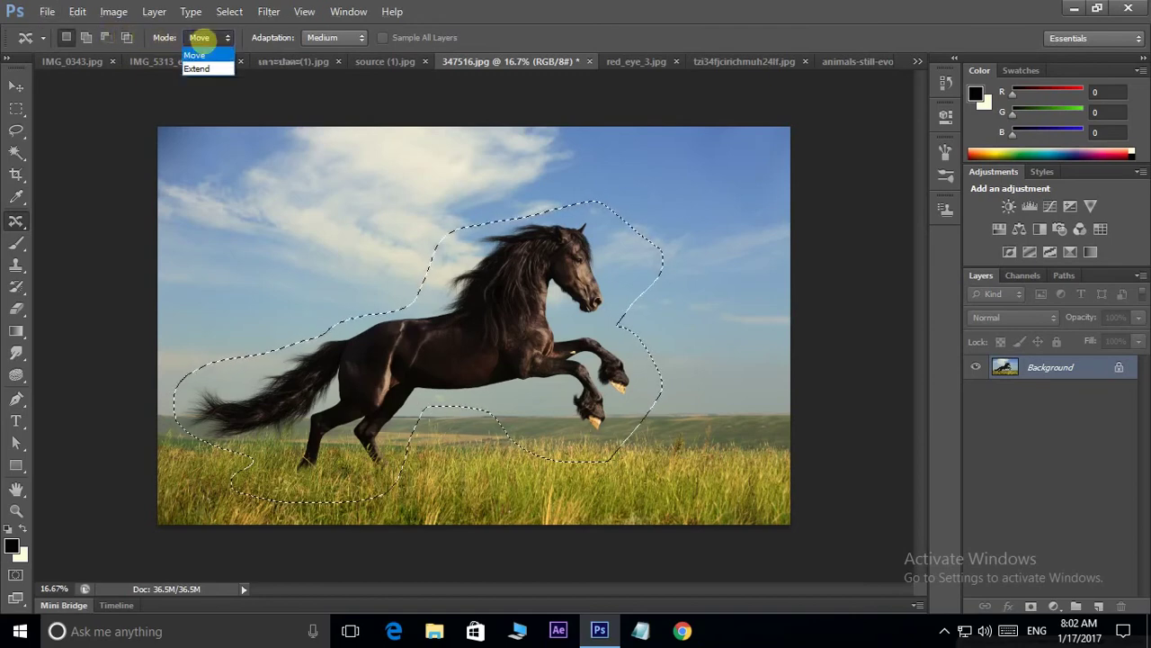
pyautogui.click(206, 69)
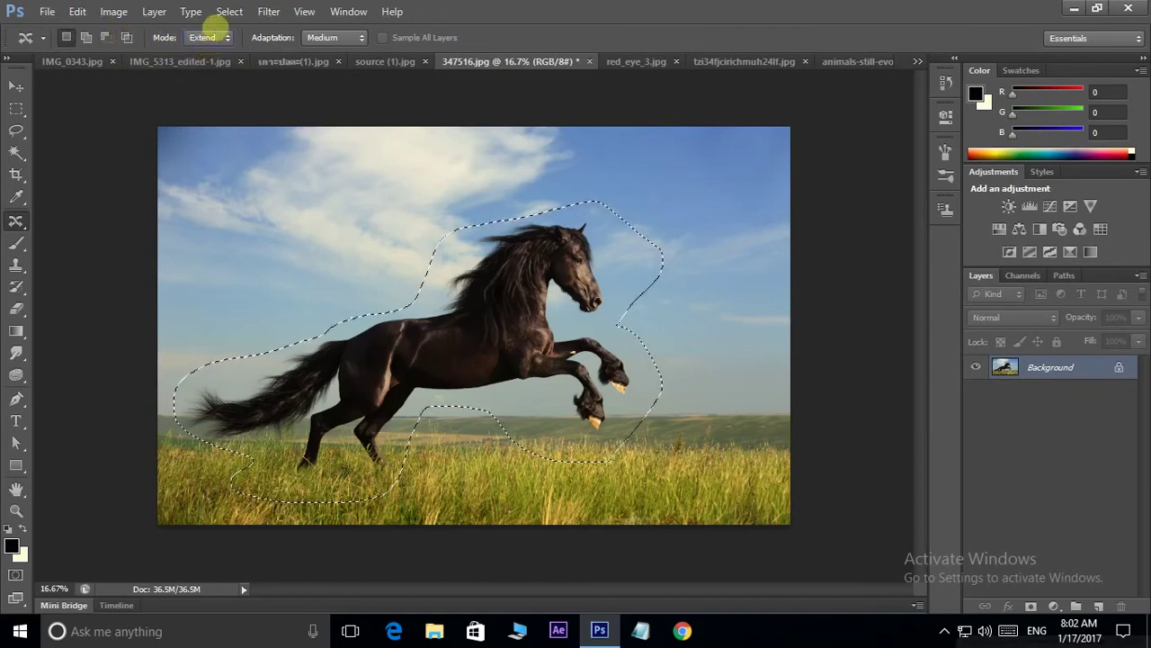
pyautogui.hotkey('ctrl', 'd')
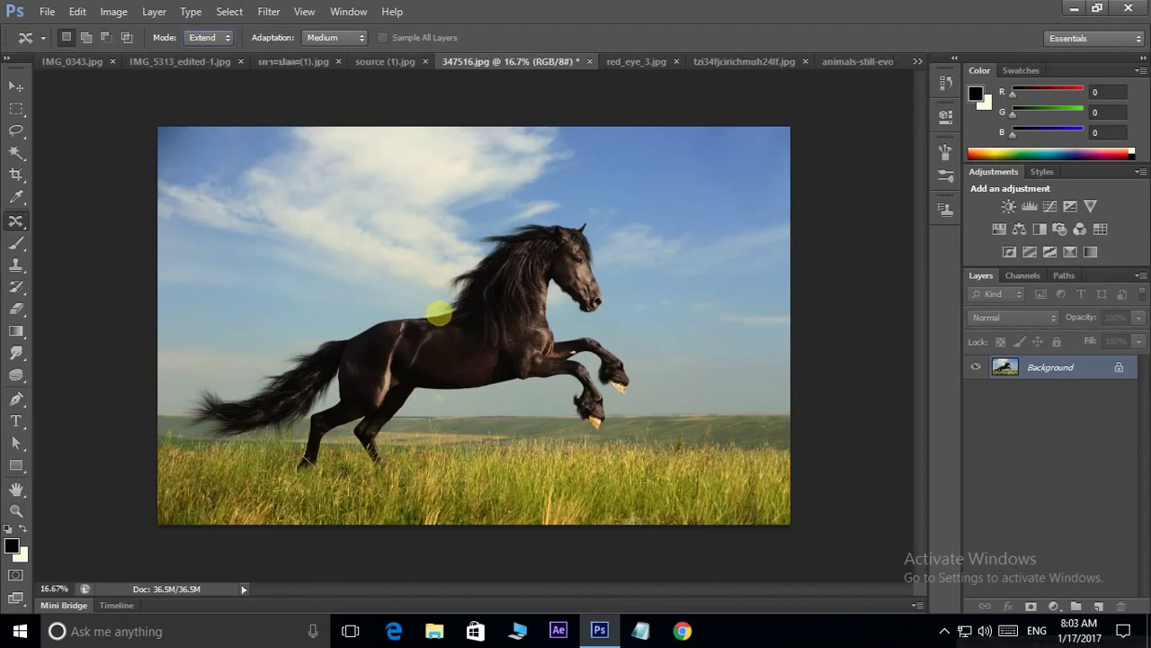
# Zoom in and lasso just the horse's mane, head and forelegs
pyautogui.scroll(1, 441, 308)
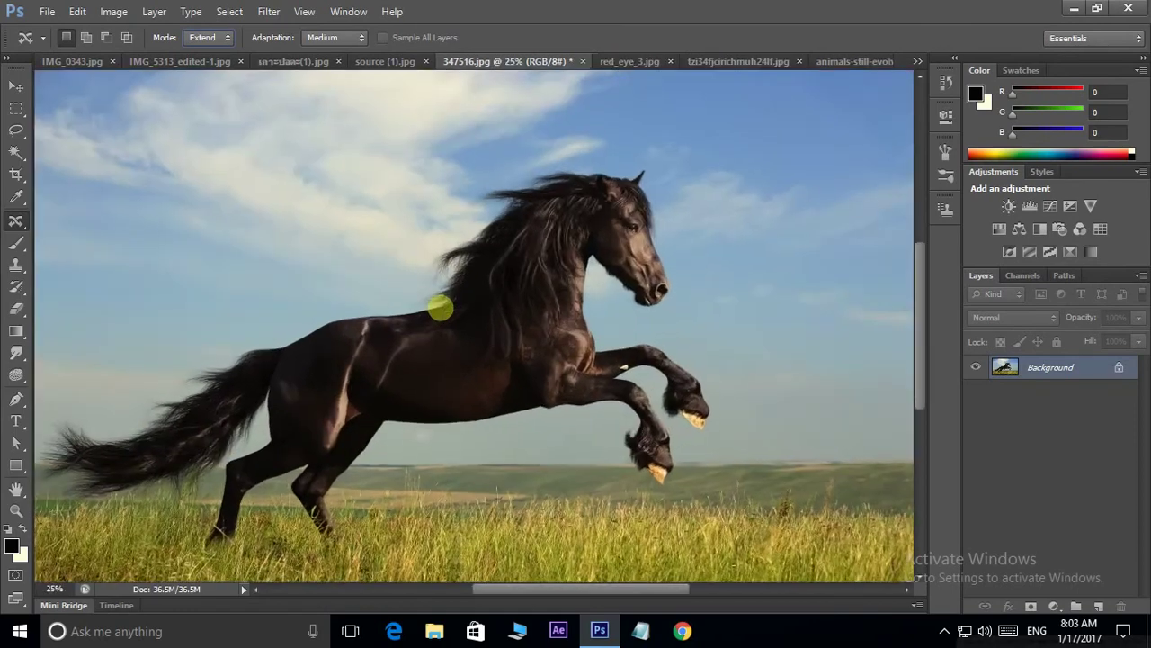
pyautogui.scroll(1, 441, 308)
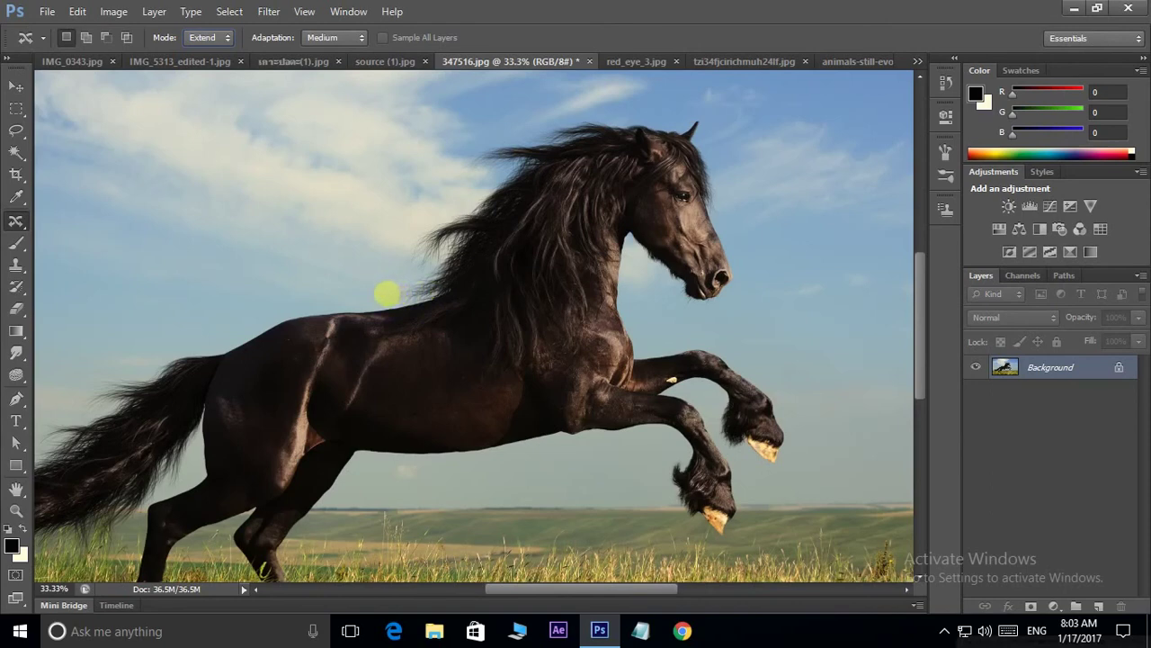
pyautogui.moveTo(388, 304)
pyautogui.mouseDown()
pyautogui.moveTo(444, 465)
pyautogui.moveTo(646, 440)
pyautogui.moveTo(660, 501)
pyautogui.moveTo(725, 539)
pyautogui.moveTo(748, 512)
pyautogui.moveTo(758, 455)
pyautogui.moveTo(776, 468)
pyautogui.moveTo(788, 439)
pyautogui.moveTo(779, 390)
pyautogui.moveTo(745, 348)
pyautogui.mouseUp()
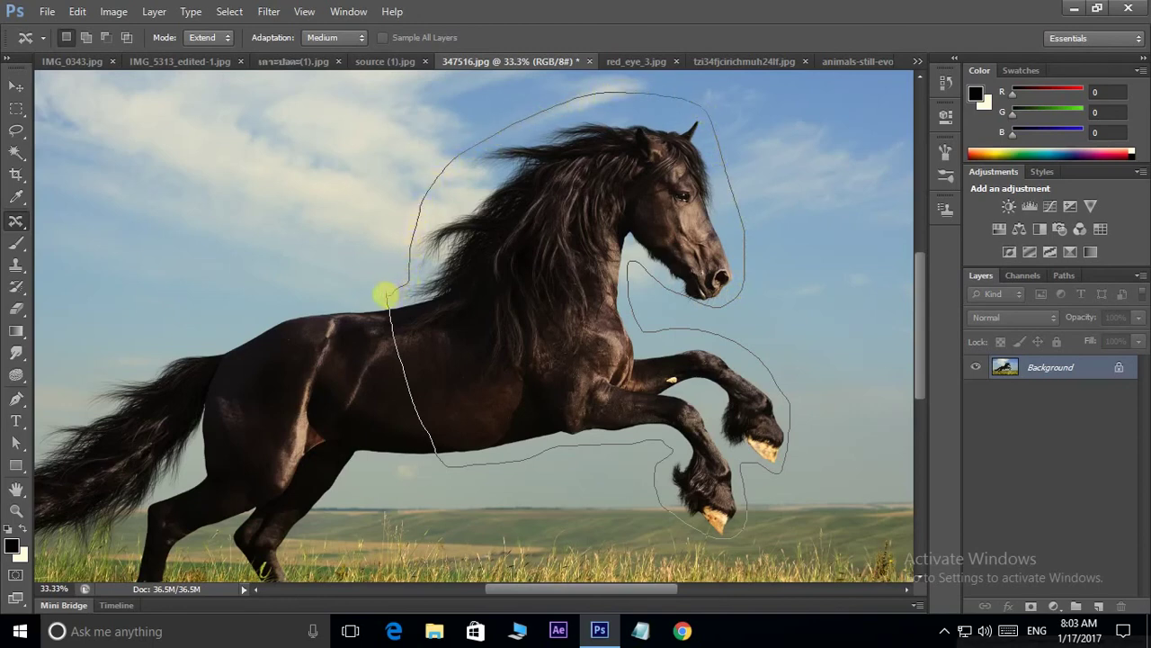
pyautogui.doubleClick(387, 295)
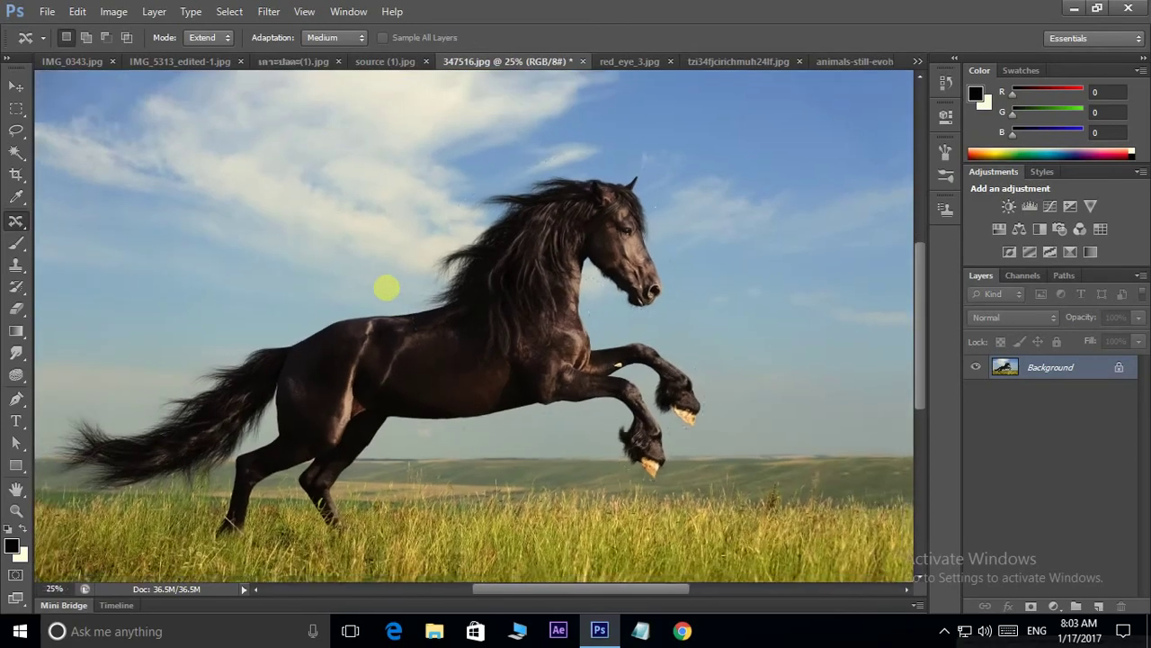
# Extend the horse's head and forelegs slightly rightward, deselect, then toggle undo and redo on the stretch
pyautogui.hotkey('ctrl', '-')
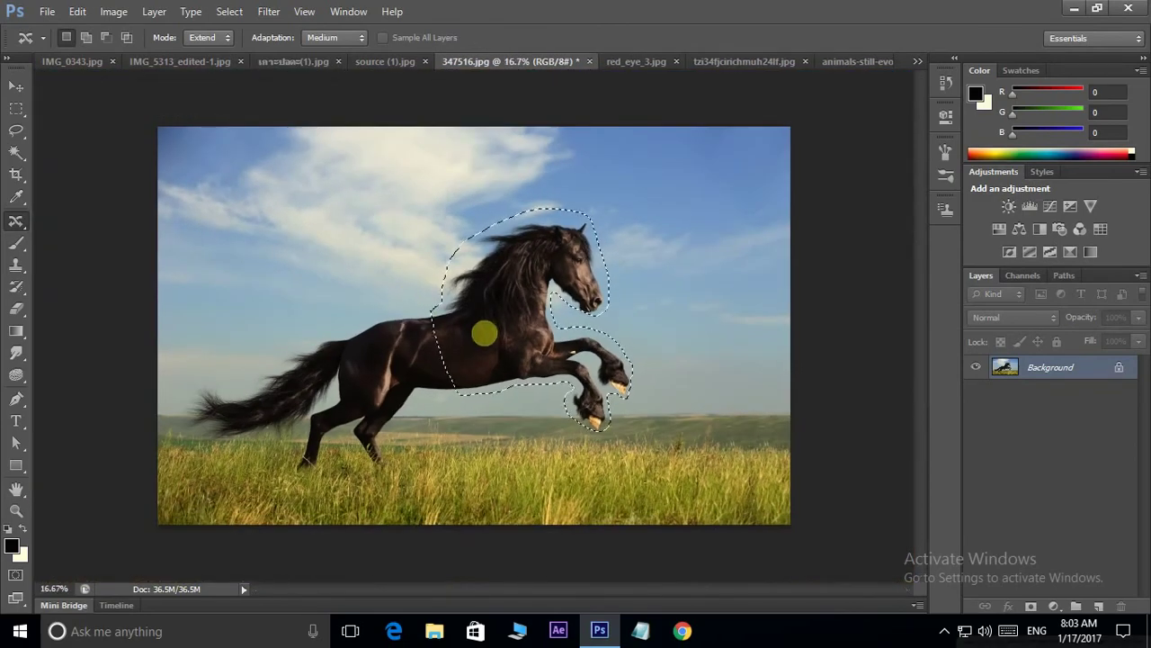
pyautogui.moveTo(483, 332); pyautogui.dragTo(510, 333)
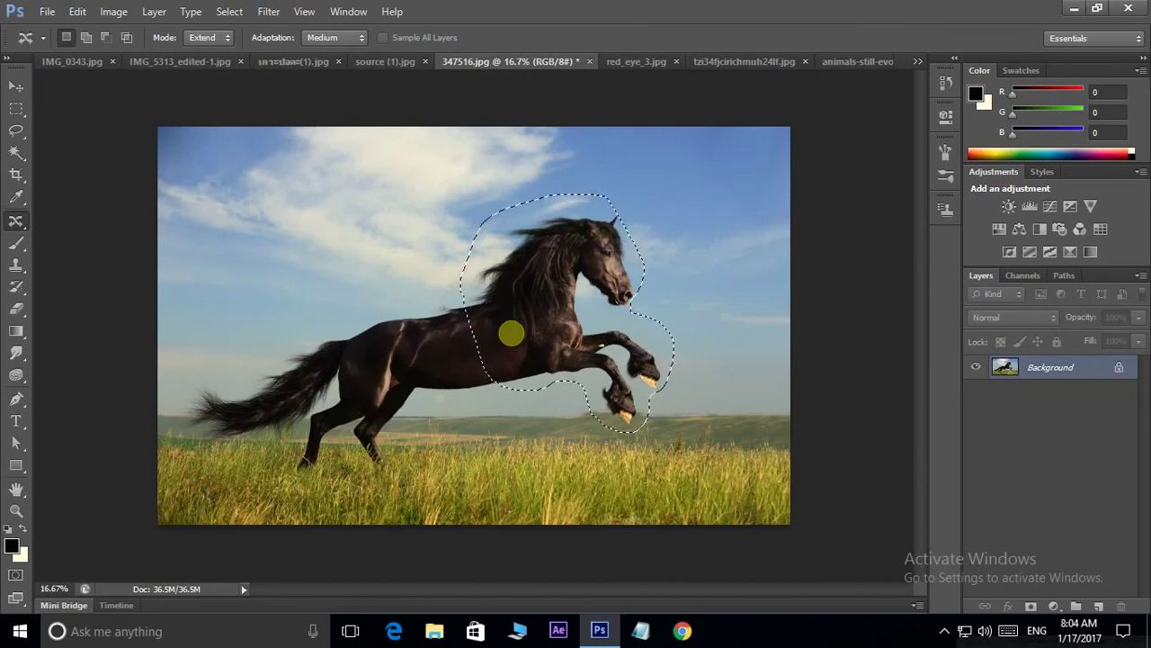
pyautogui.hotkey('ctrl', 'd')
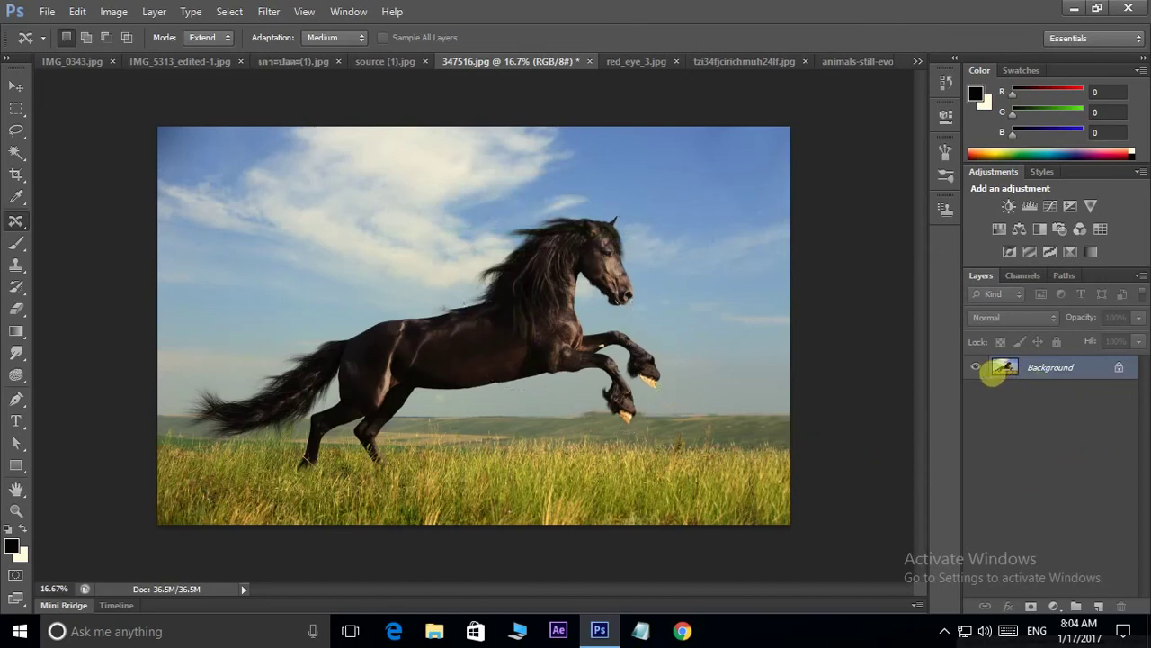
pyautogui.hotkey('ctrl', 'shift', 'd')
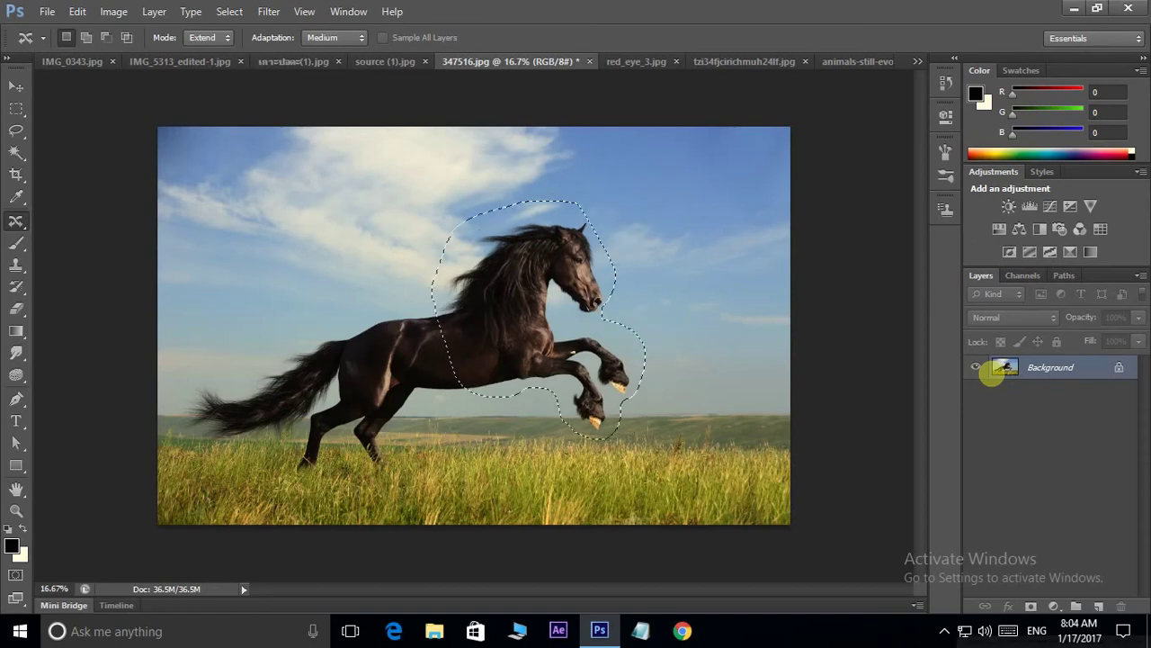
pyautogui.hotkey('ctrl', 'shift', 'z')
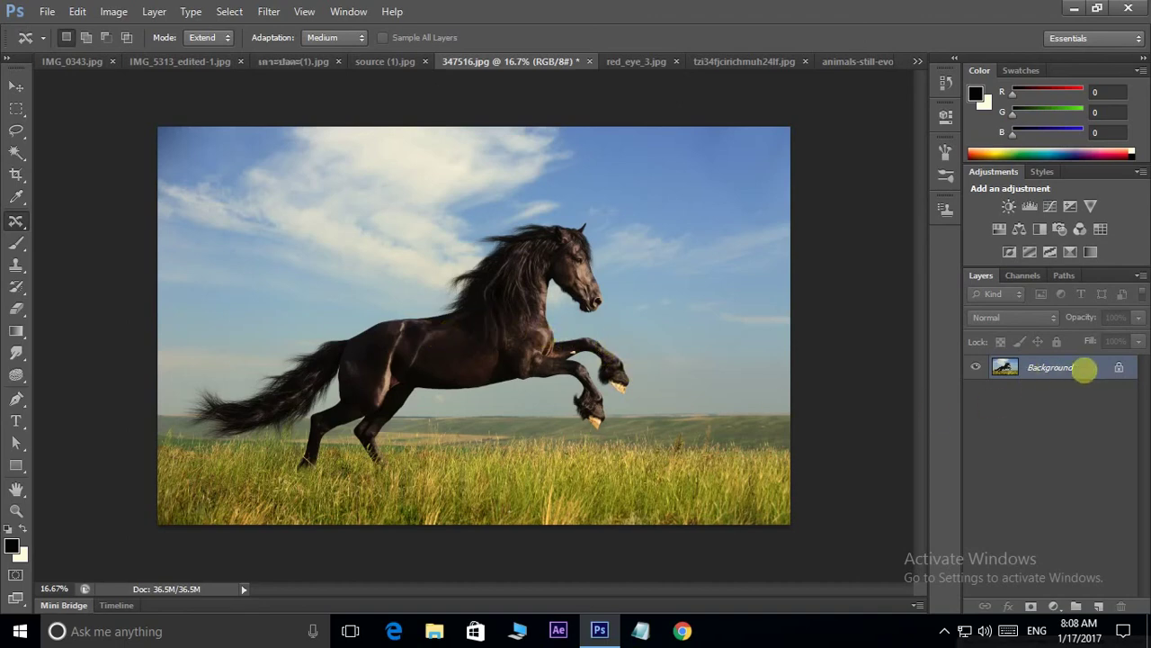
pyautogui.doubleClick(1080, 367)
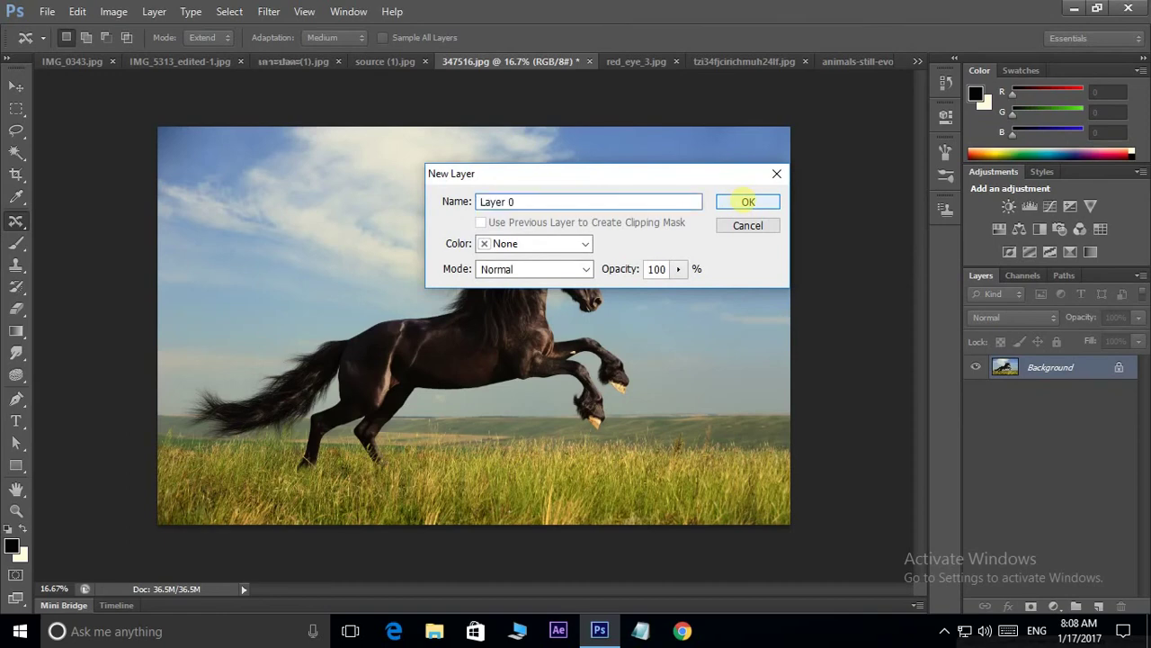
pyautogui.click(747, 202)
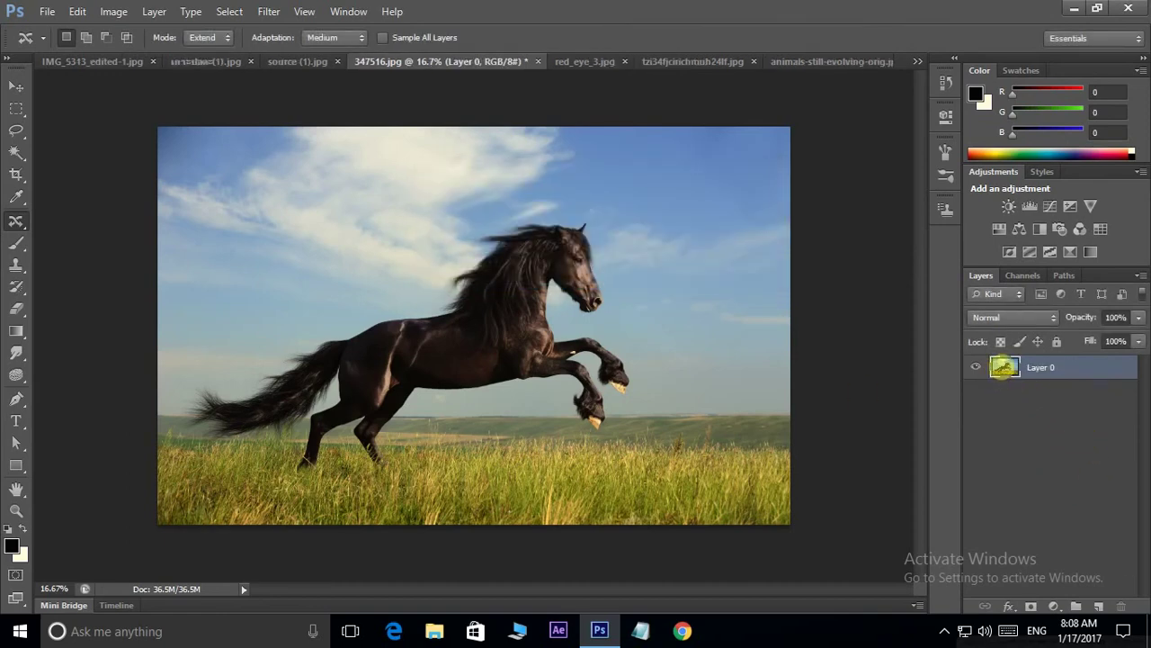
pyautogui.keyDown('ctrl'); pyautogui.click(1003, 367); pyautogui.keyUp('ctrl')
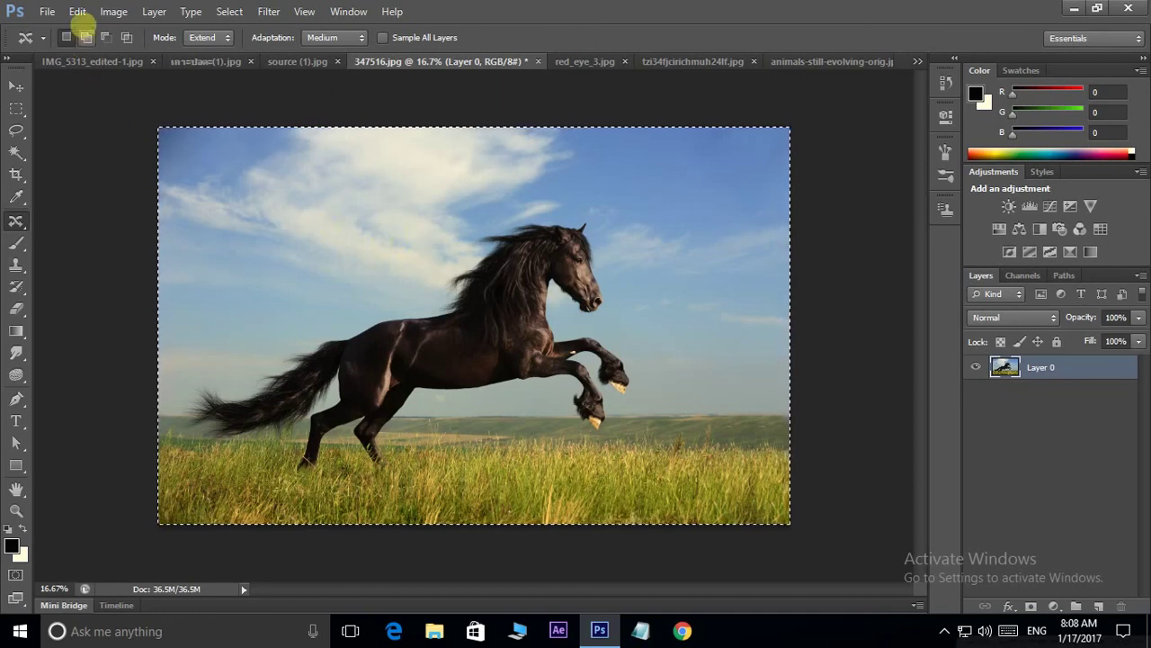
pyautogui.click(77, 12)
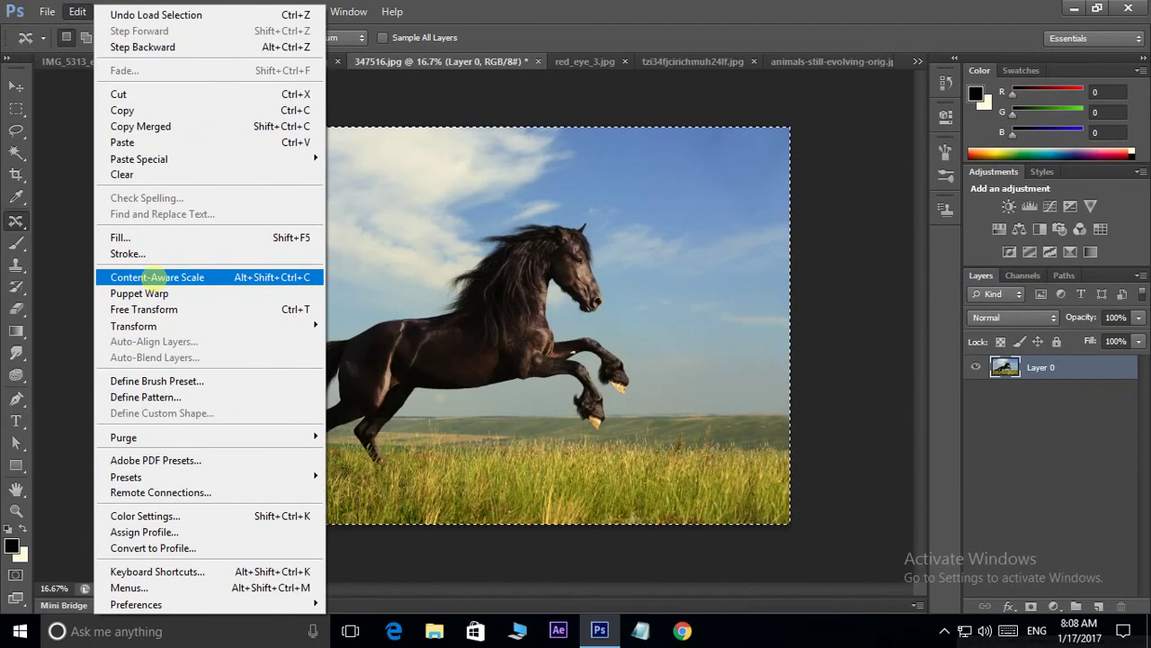
pyautogui.click(162, 278)
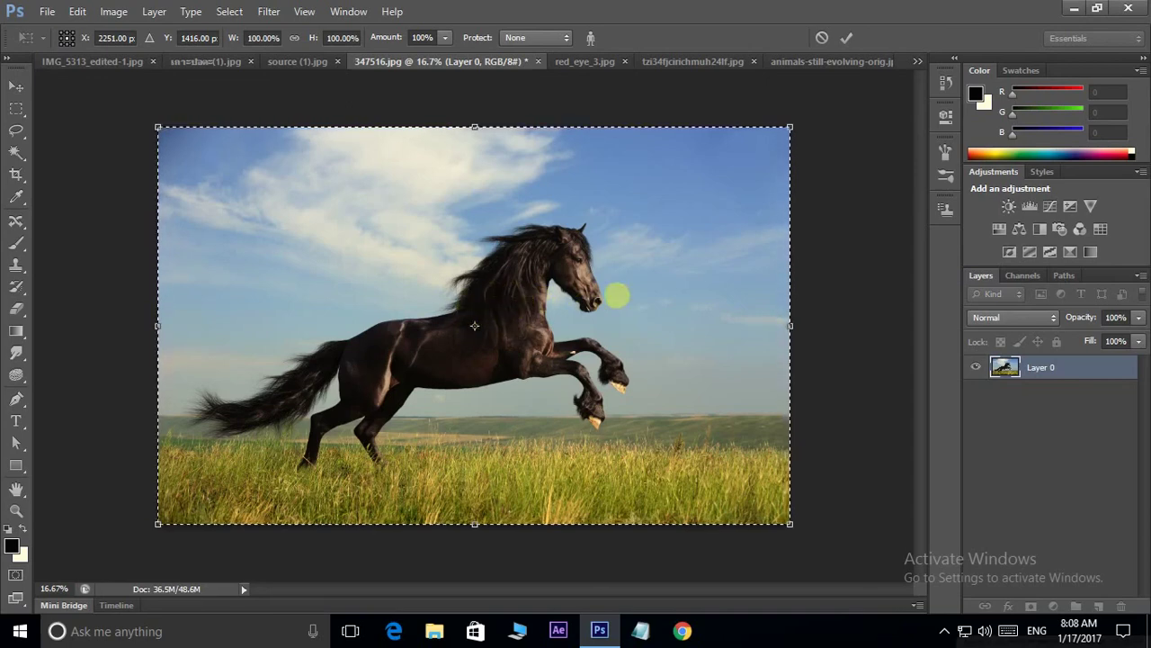
pyautogui.moveTo(790, 328); pyautogui.dragTo(696, 343)
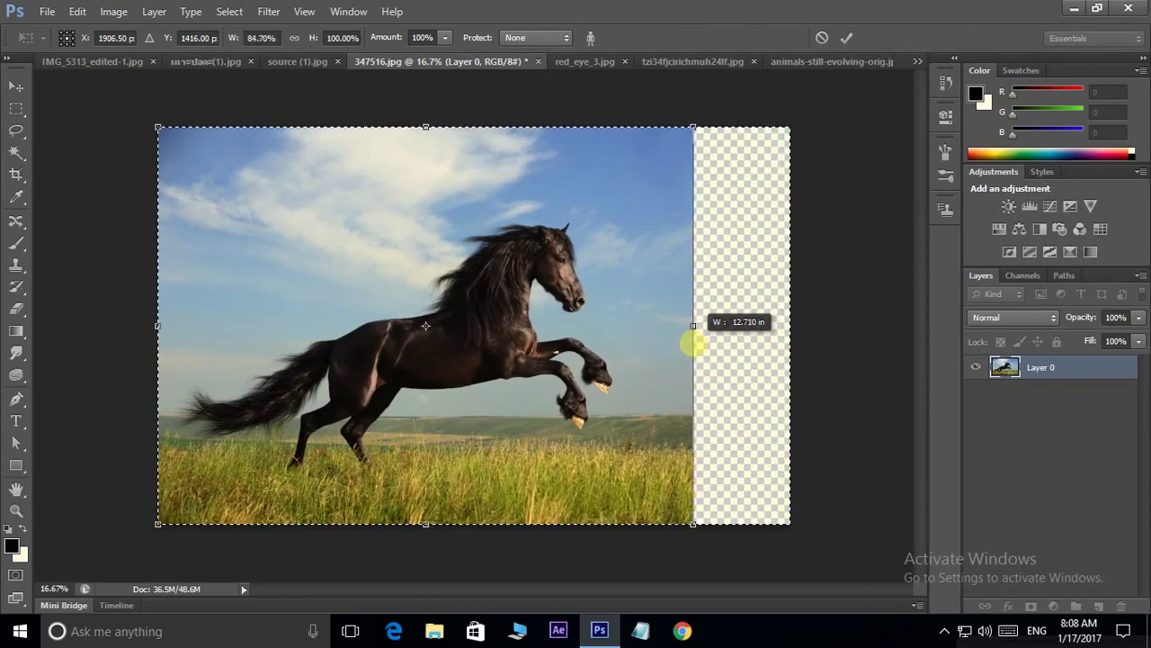
pyautogui.moveTo(695, 343); pyautogui.dragTo(705, 342)
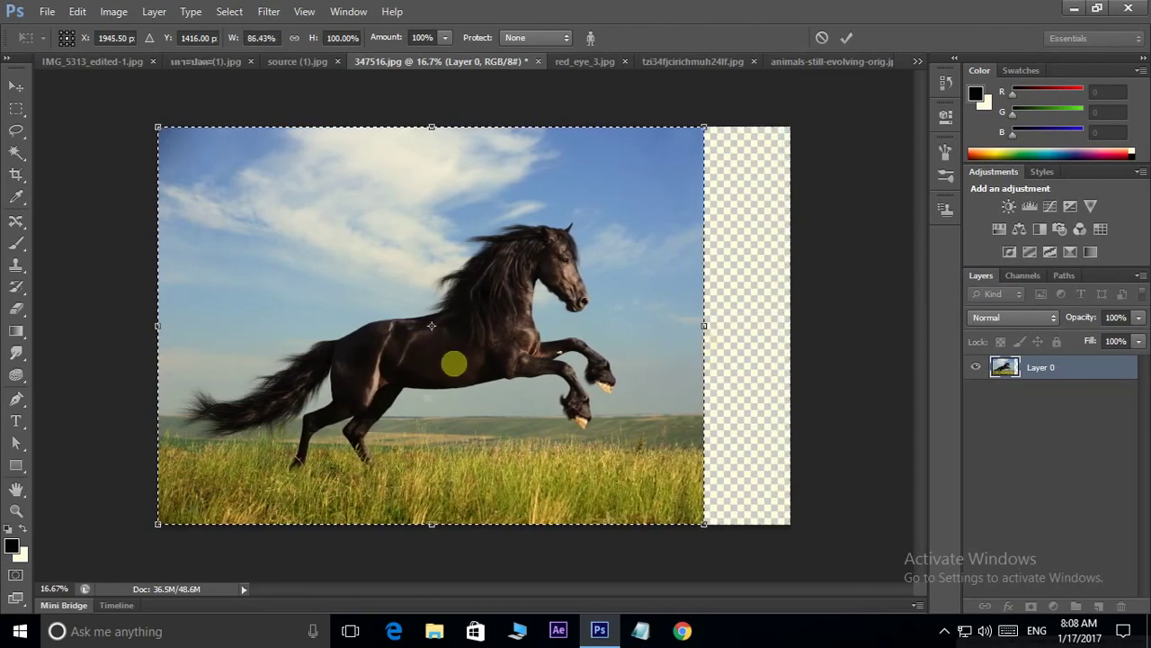
pyautogui.moveTo(157, 326); pyautogui.dragTo(201, 324)
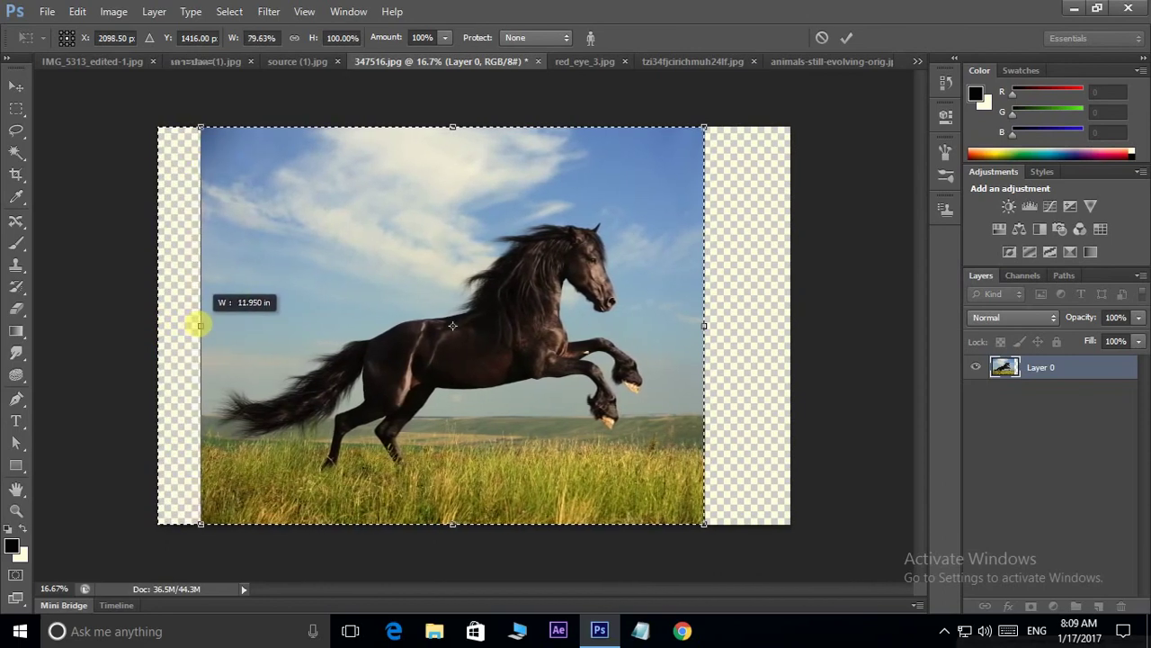
pyautogui.moveTo(453, 125)
pyautogui.mouseDown()
pyautogui.moveTo(453, 206)
pyautogui.moveTo(452, 192)
pyautogui.mouseUp()
pyautogui.press('Return')
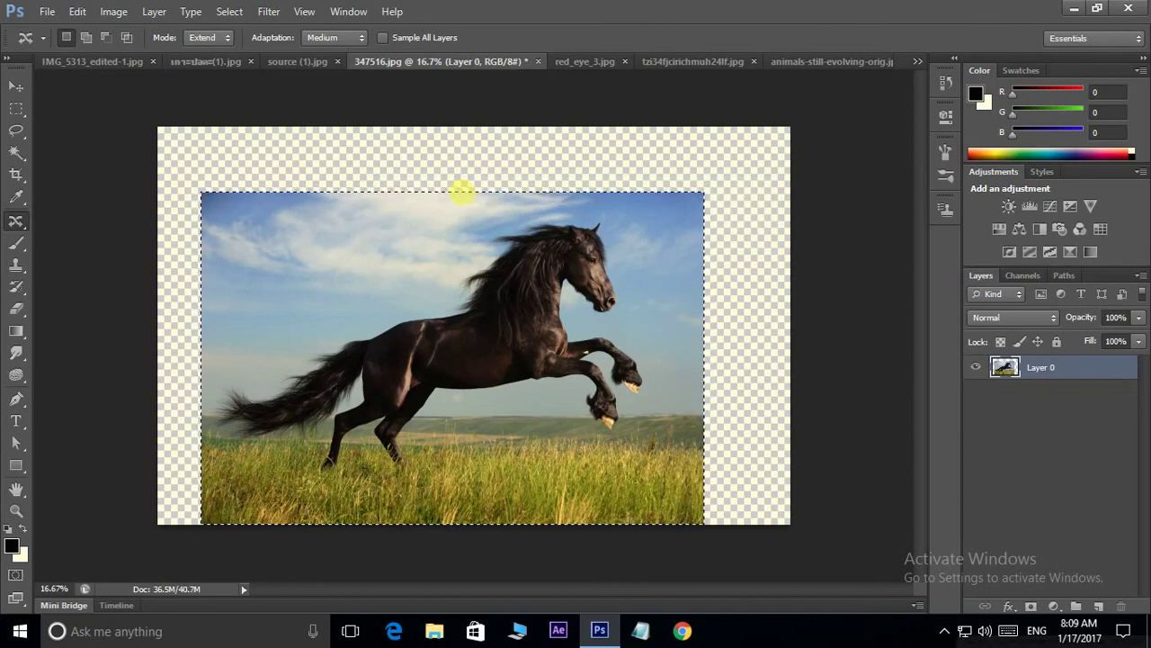
pyautogui.hotkey('ctrl', 'd')
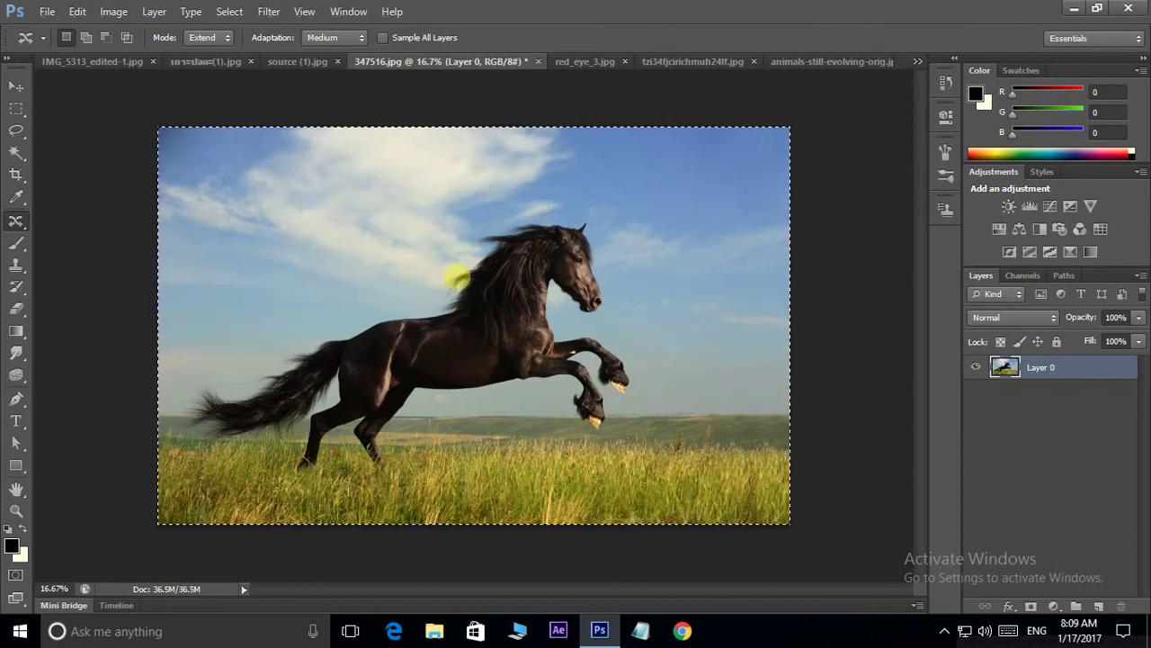
# Trial-crop the horse photo inward from left, right and top, then undo it and bring up the healing tools
pyautogui.press('c')
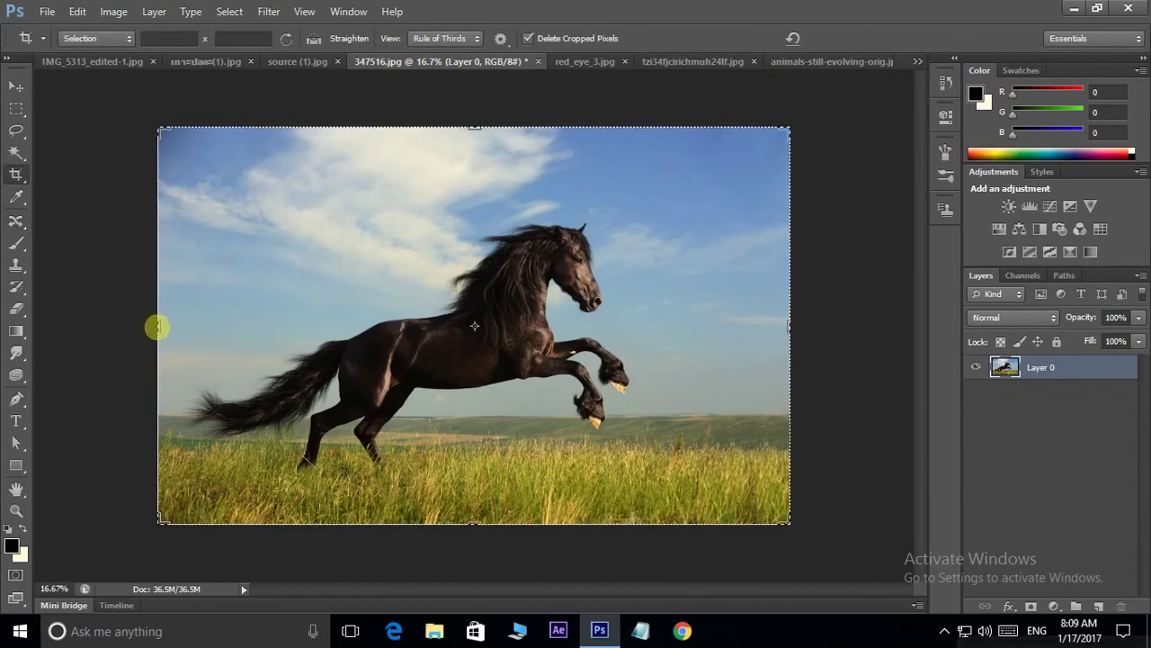
pyautogui.moveTo(158, 325); pyautogui.dragTo(225, 333)
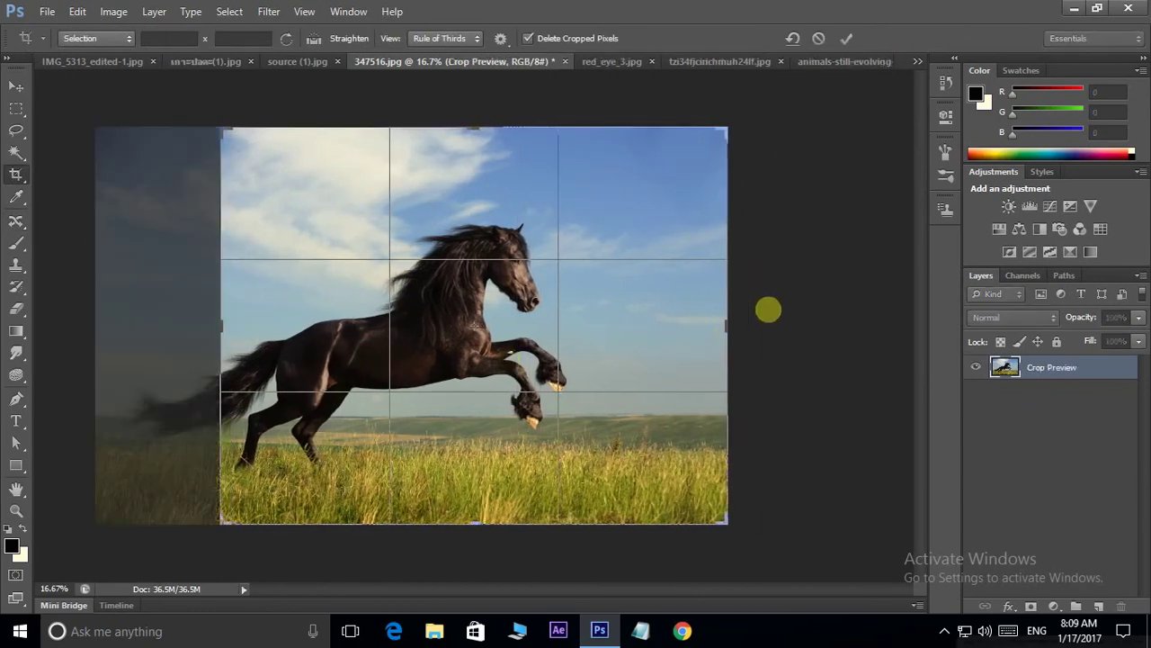
pyautogui.moveTo(725, 325); pyautogui.dragTo(650, 326)
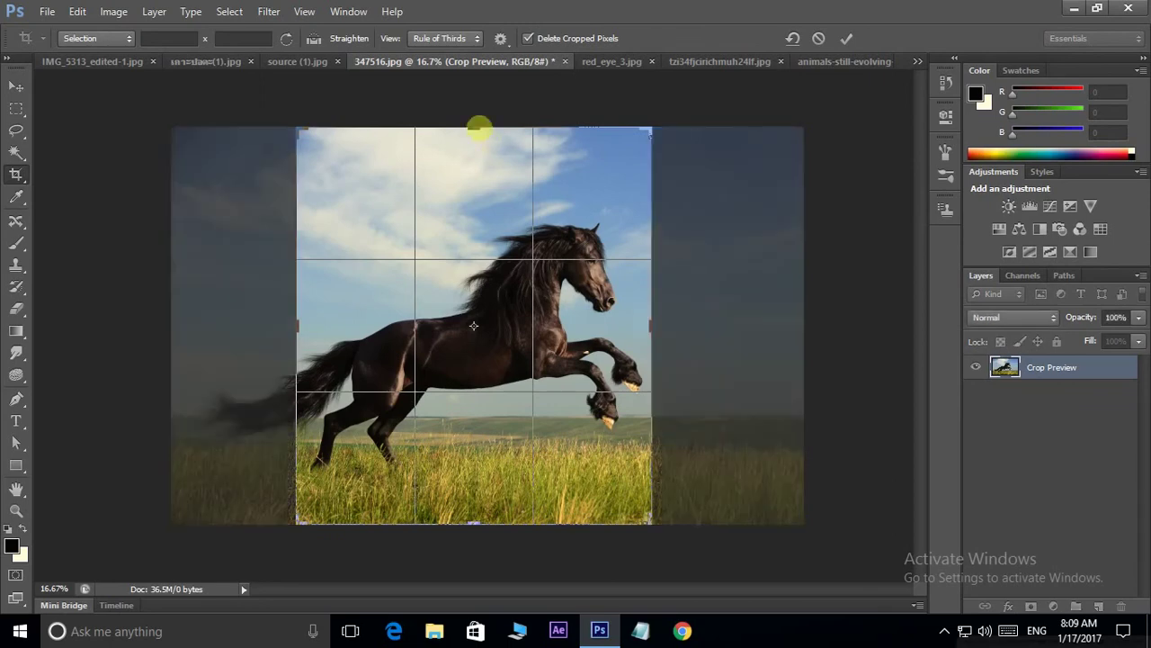
pyautogui.moveTo(478, 120); pyautogui.dragTo(476, 166)
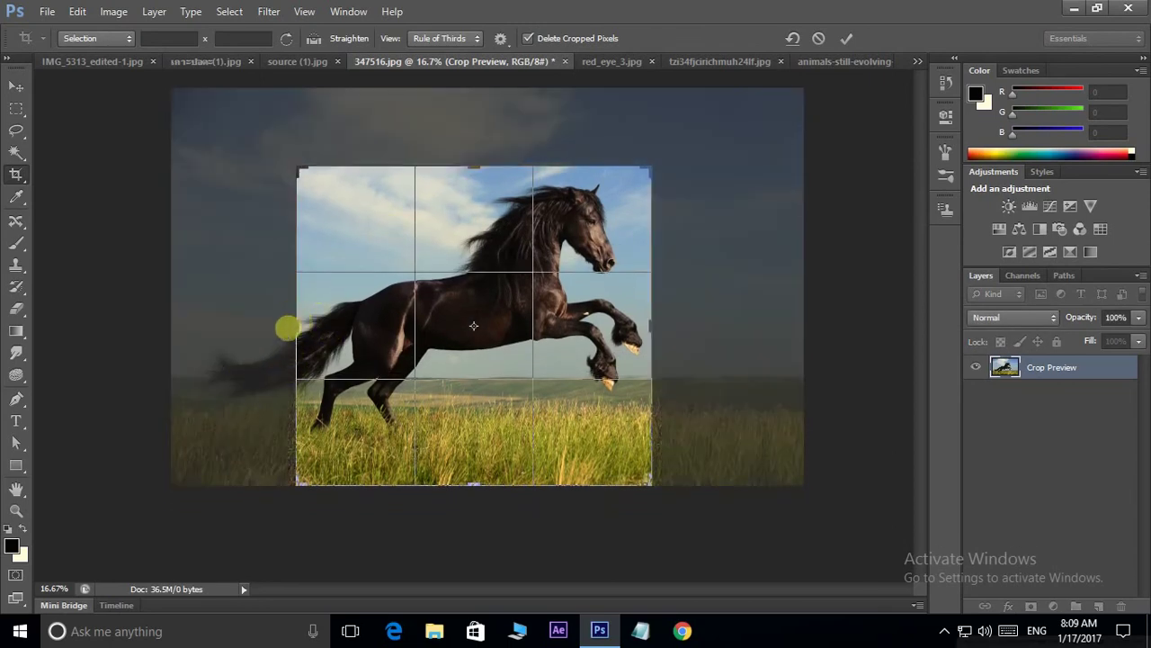
pyautogui.moveTo(290, 324); pyautogui.dragTo(258, 327)
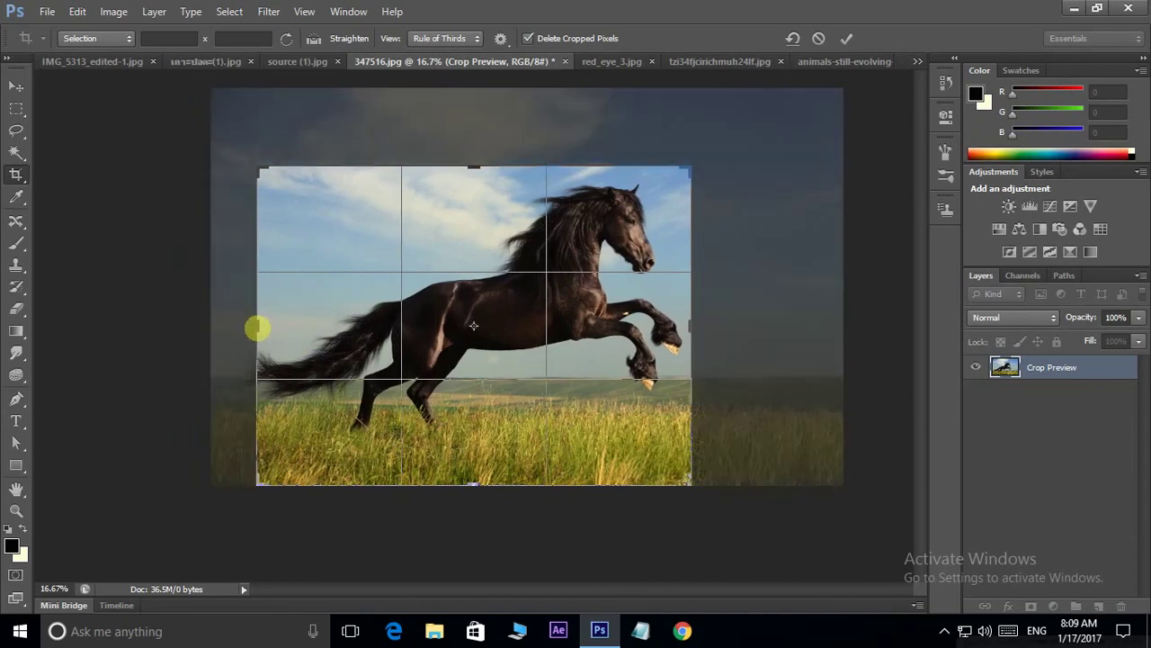
pyautogui.press('Return')
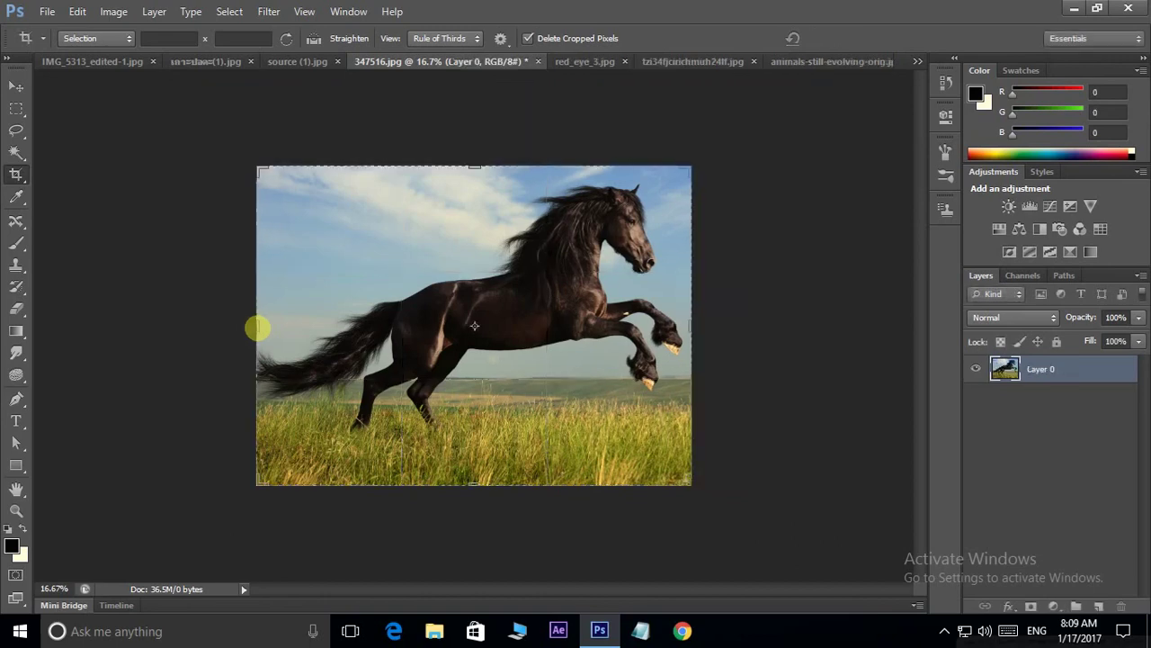
pyautogui.hotkey('ctrl', 'z')
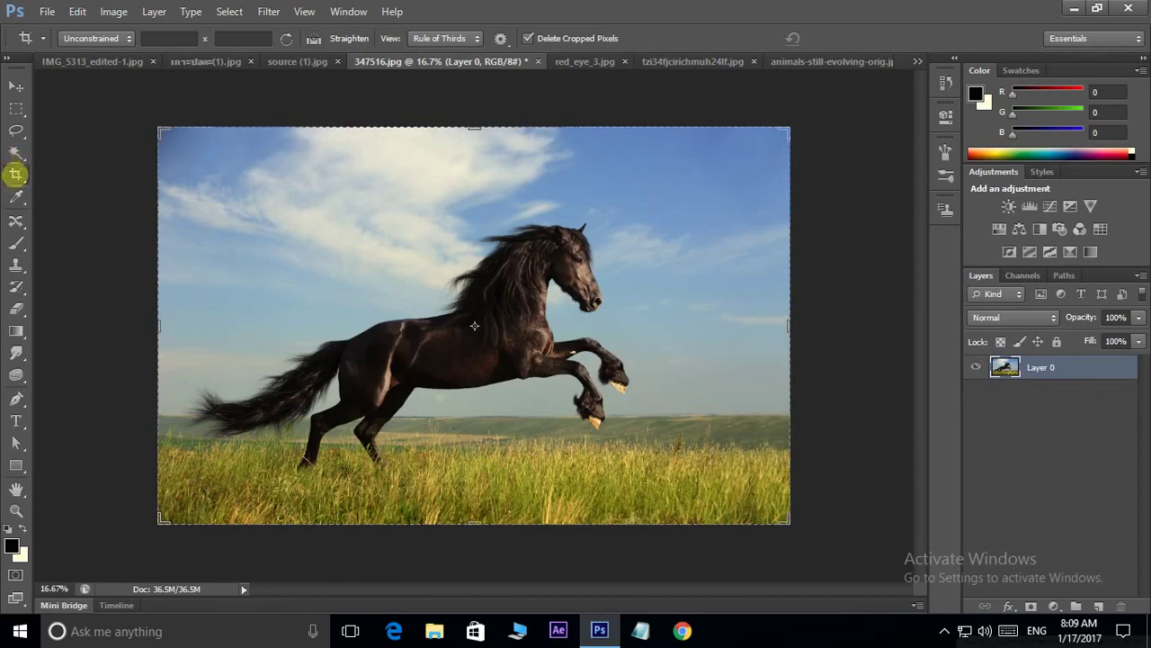
pyautogui.moveTo(16, 221); pyautogui.dragTo(67, 218)
# Take the Red Eye Tool and zoom in on the boy's eyes in red_eye_3.jpg
pyautogui.click(92, 282)
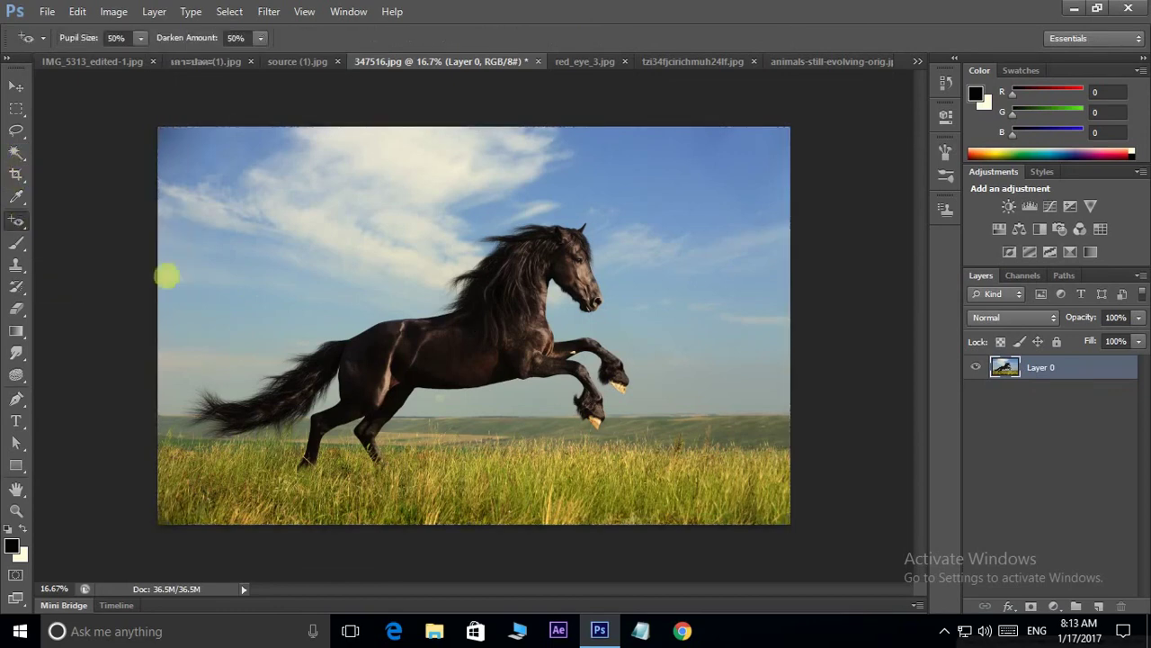
pyautogui.click(591, 61)
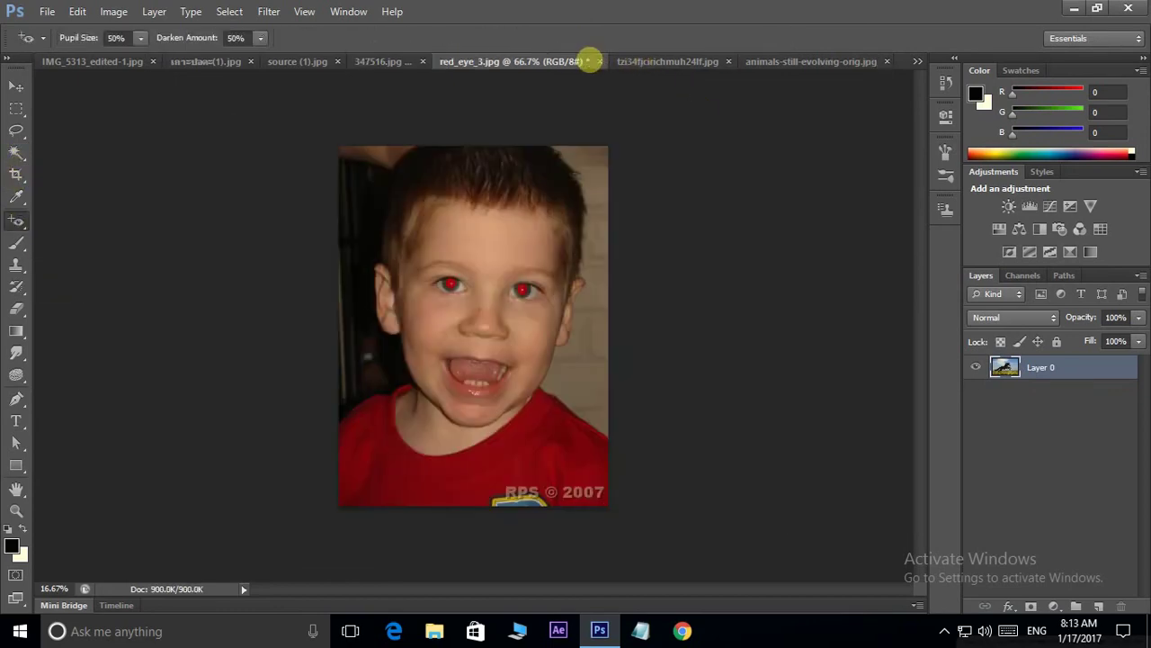
pyautogui.hotkey('ctrl', '+')
pyautogui.hotkey('ctrl', '+')
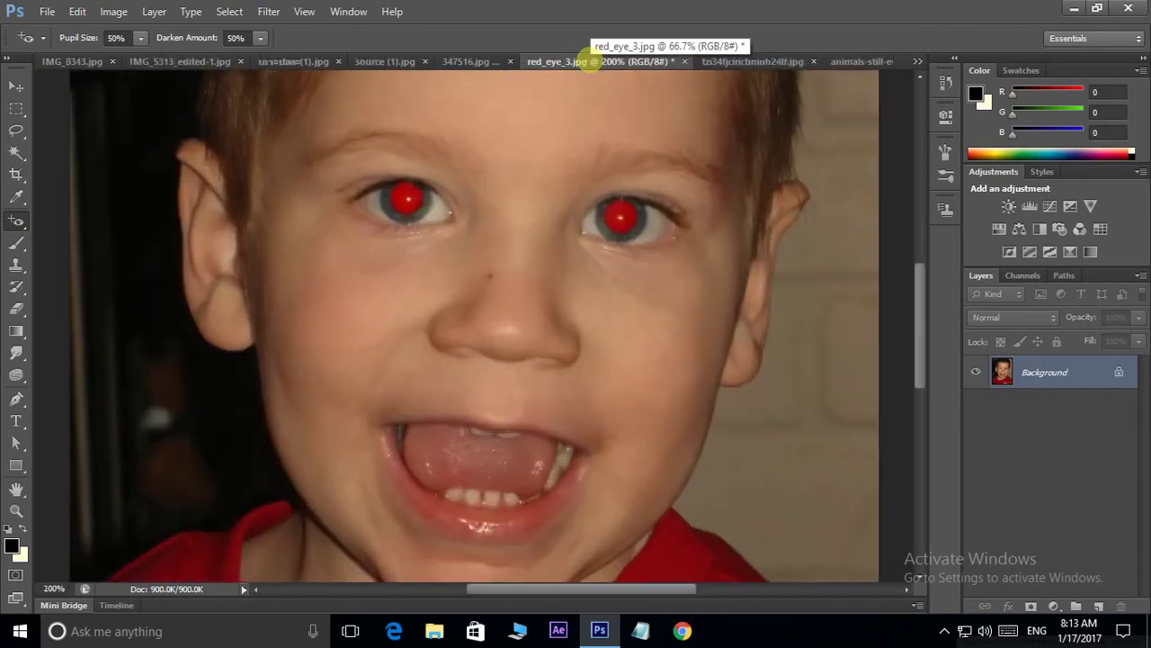
pyautogui.moveTo(617, 154); pyautogui.dragTo(617, 260)
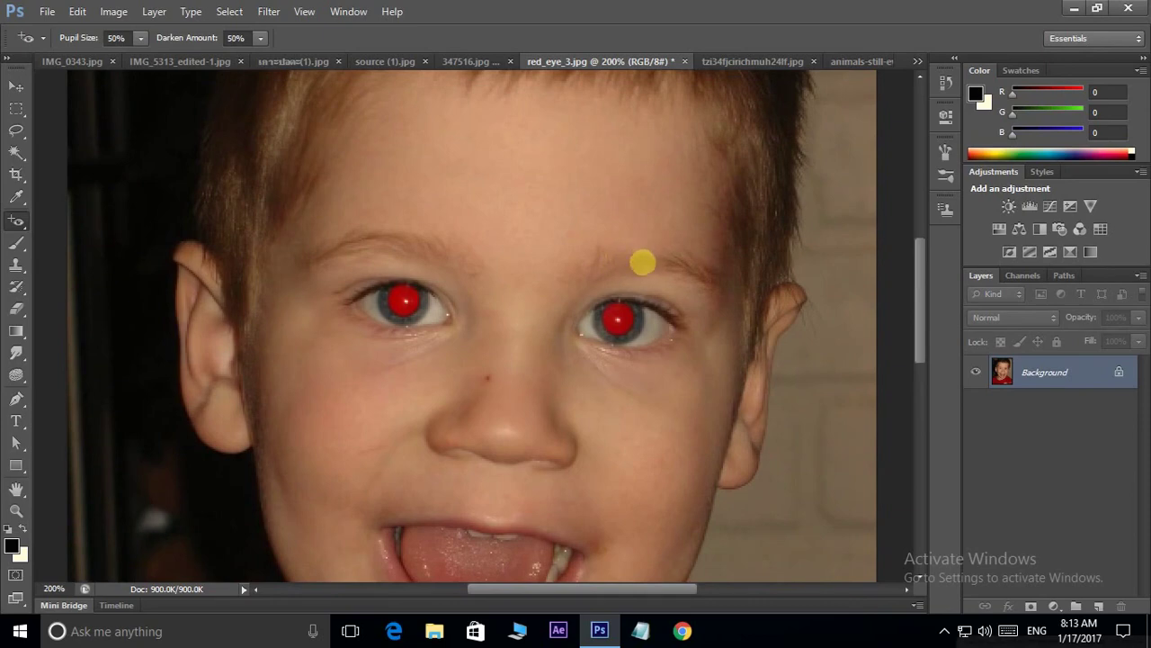
pyautogui.moveTo(584, 278); pyautogui.dragTo(586, 298)
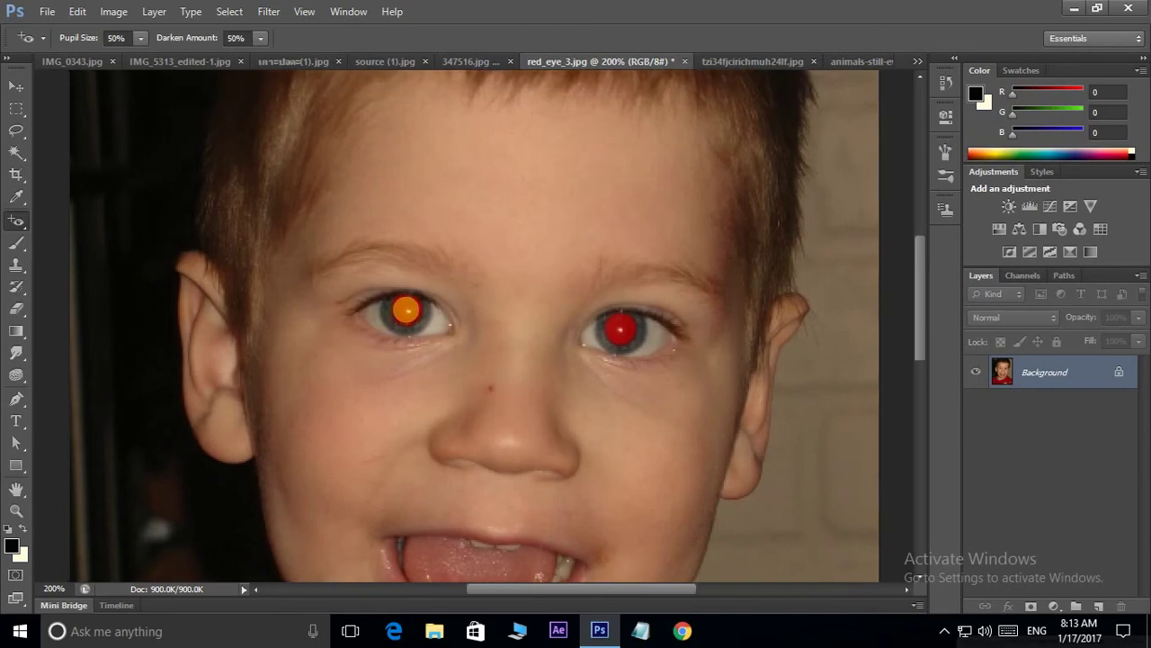
# Fix both red pupils with Darken Amount lowered to 1%, then undo the fix
pyautogui.click(406, 310)
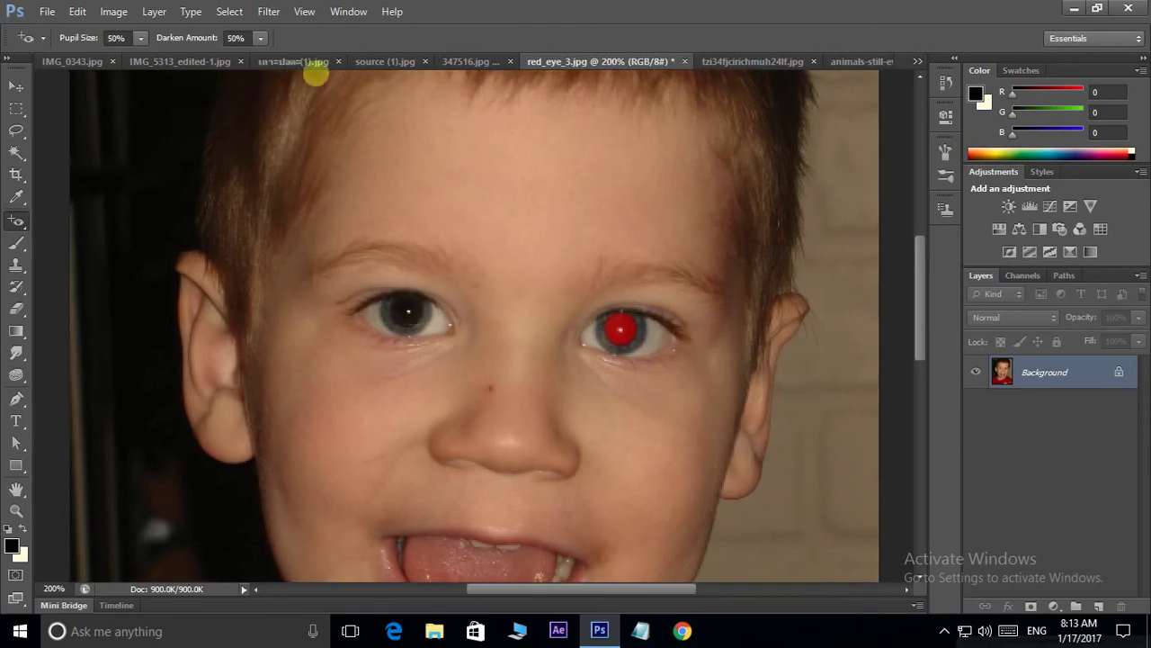
pyautogui.click(260, 38)
pyautogui.moveTo(261, 58); pyautogui.dragTo(218, 59)
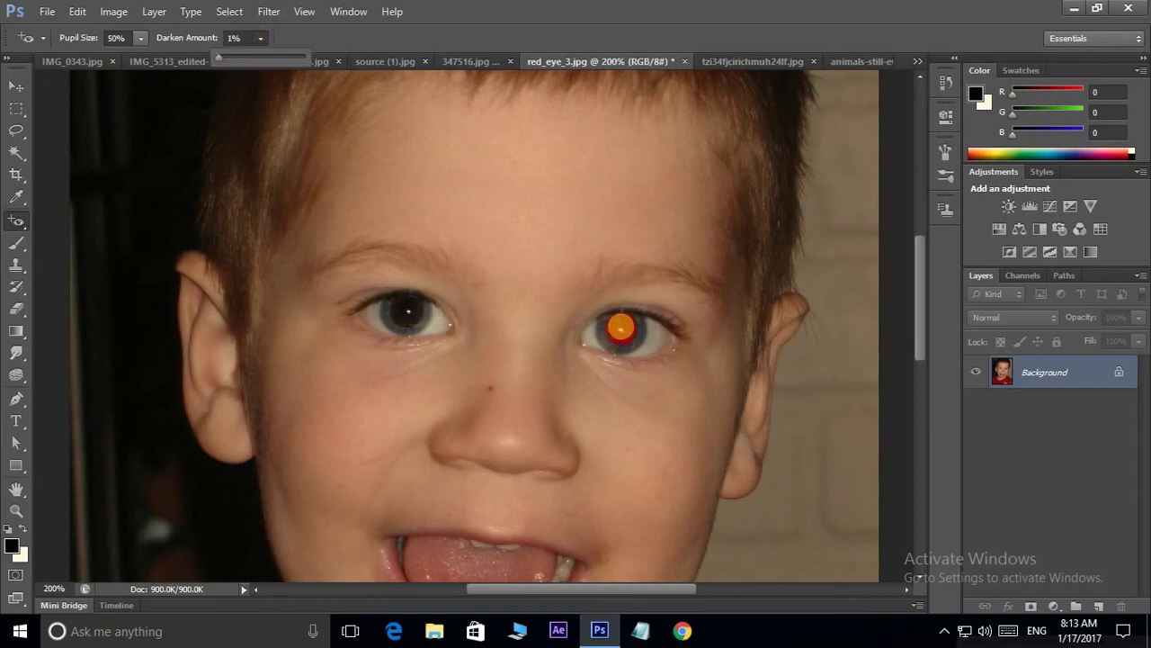
pyautogui.click(621, 327)
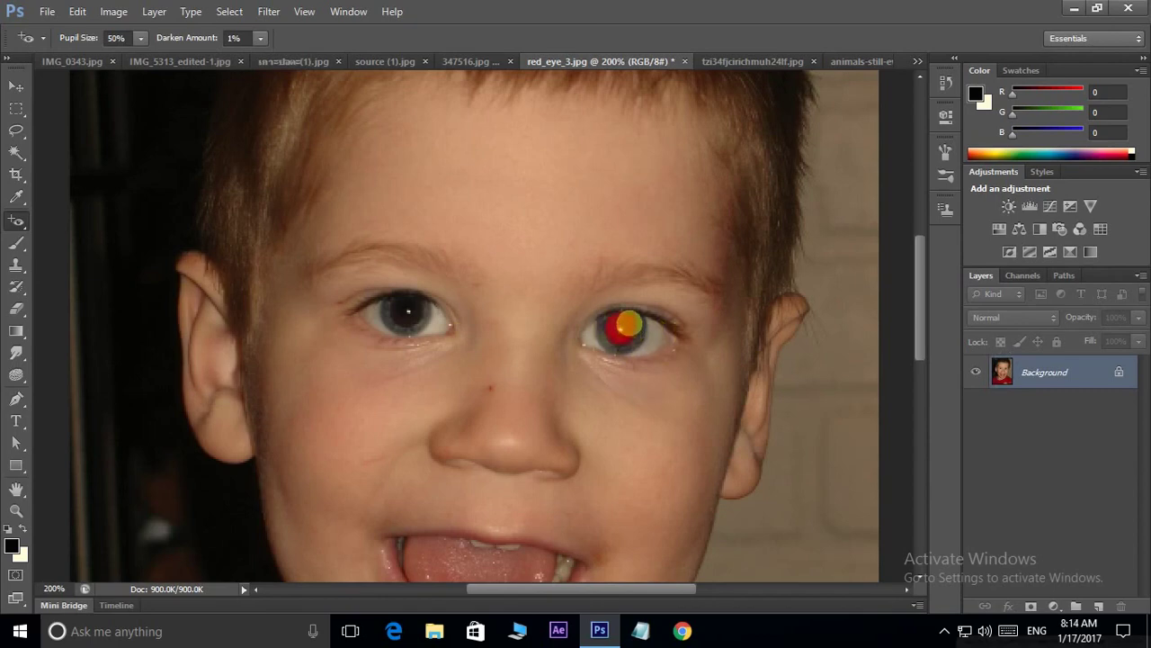
pyautogui.hotkey('ctrl', 'z')
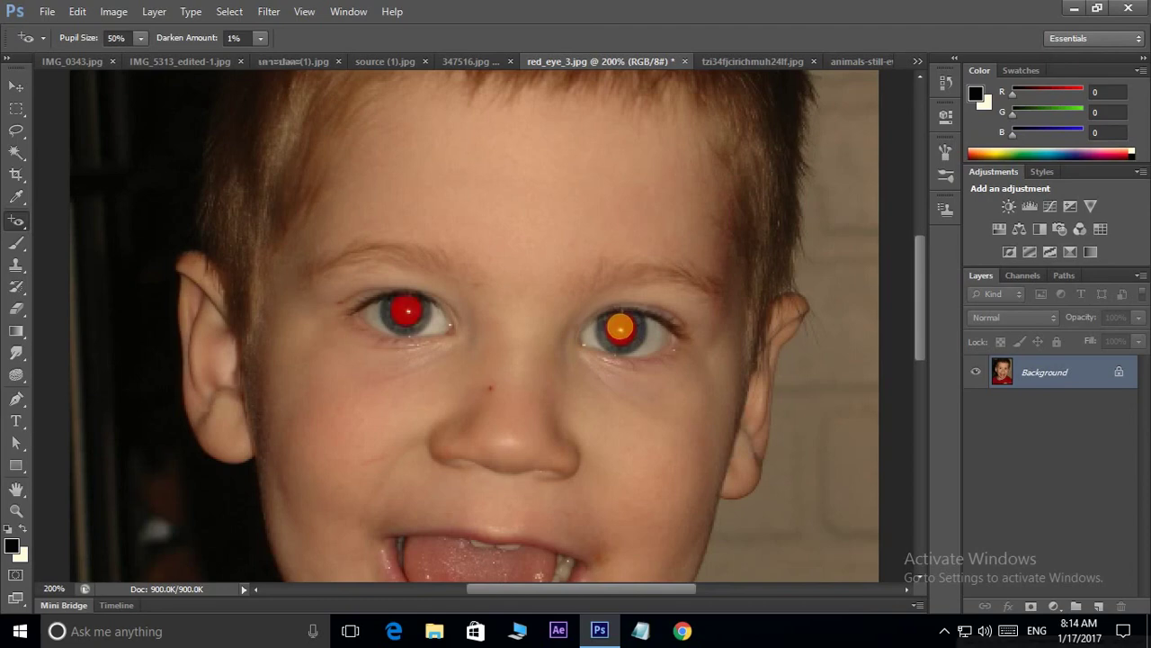